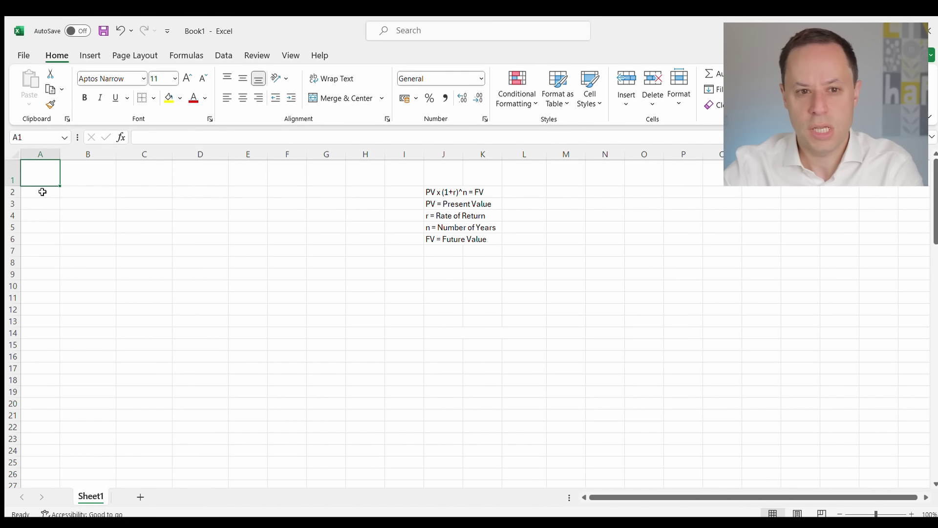
Enter 0 in A2 and the ages 60, 61 and 62 in A3:A5.
left_click(42, 192)
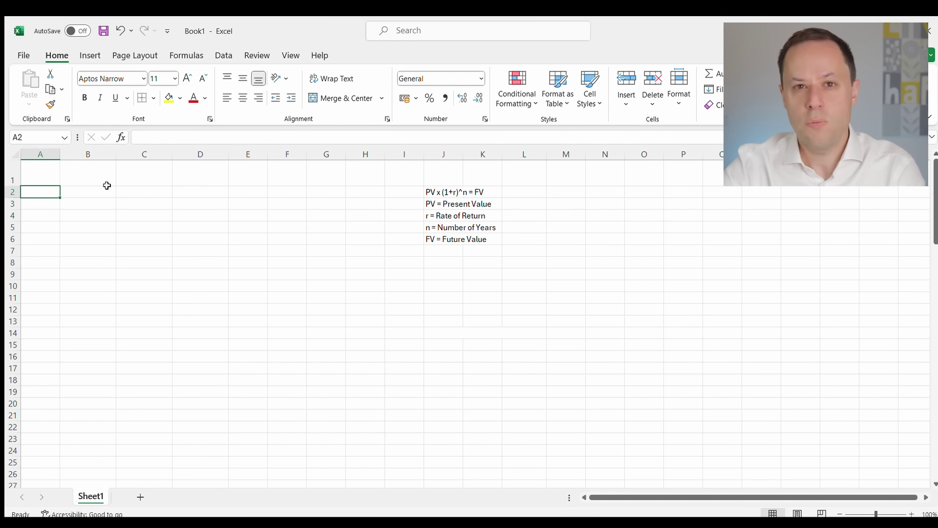
type("0")
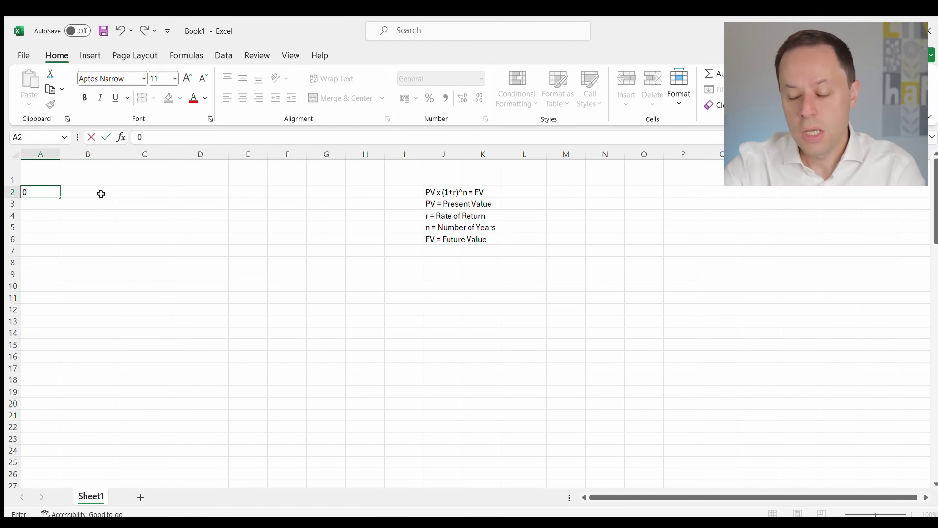
left_click(42, 204)
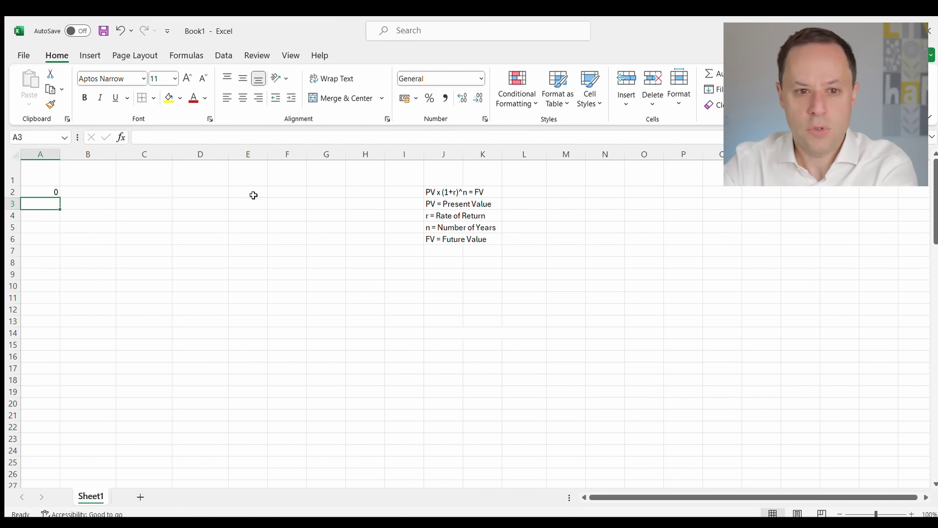
type("60")
key("Return")
type("61")
key("Return")
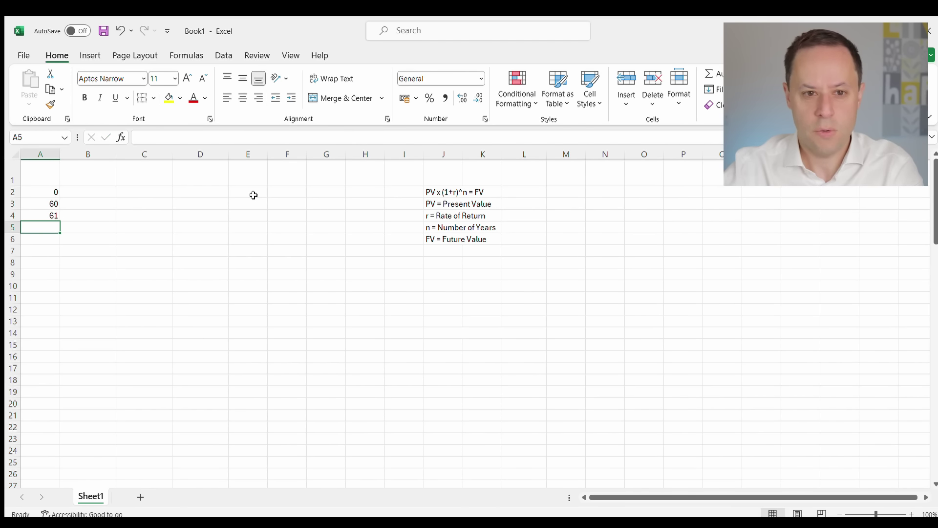
type("62")
left_click(250, 226)
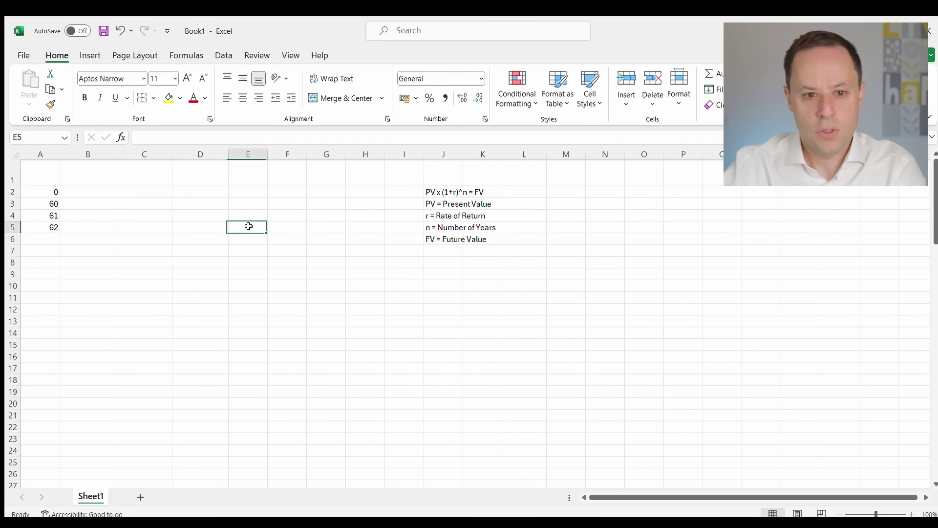
Extend the age series from A3:A5 down to age 99 in A42.
left_click_drag(59, 204, 48, 442)
left_click(100, 436)
scroll(161, 390, "up", 6)
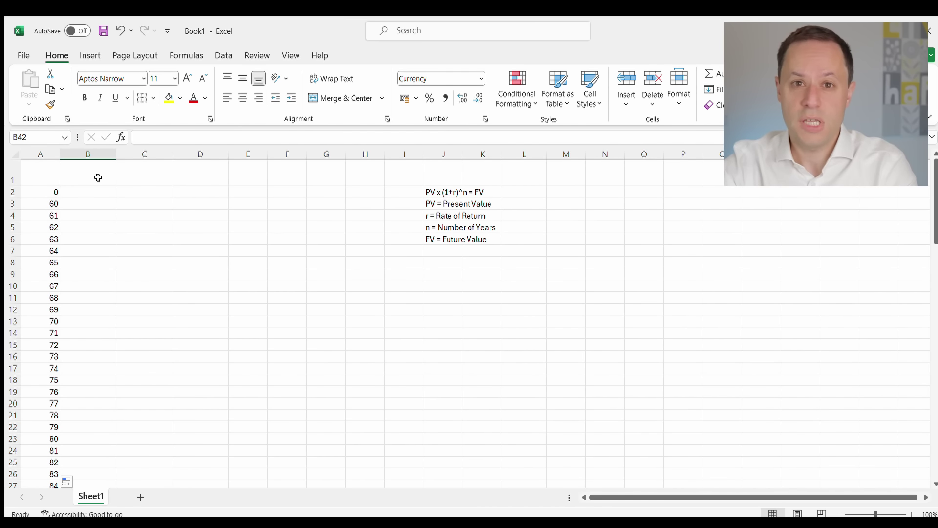
scroll(109, 256, "down", 4)
scroll(98, 217, "up", 4)
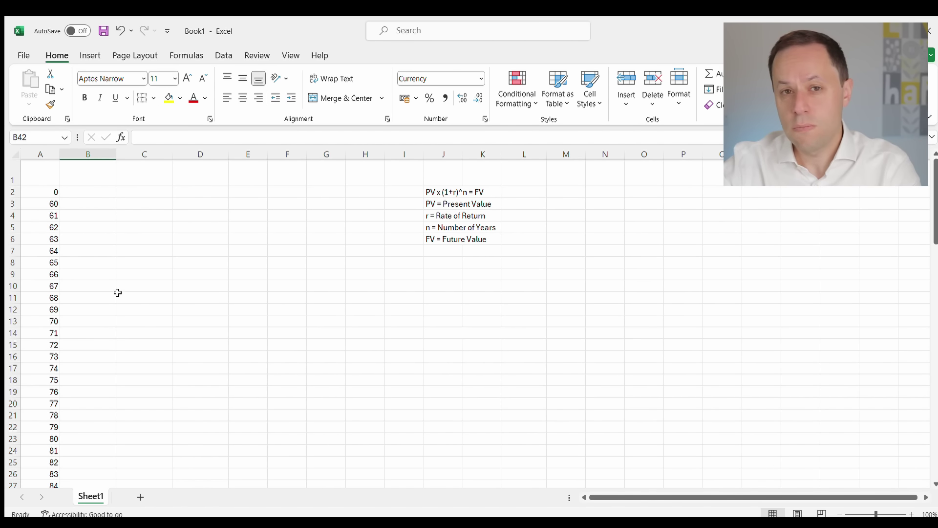
Enter 11500 in B10 on the age 67 row, displayed as £11,500.00.
left_click(80, 204)
left_click(87, 284)
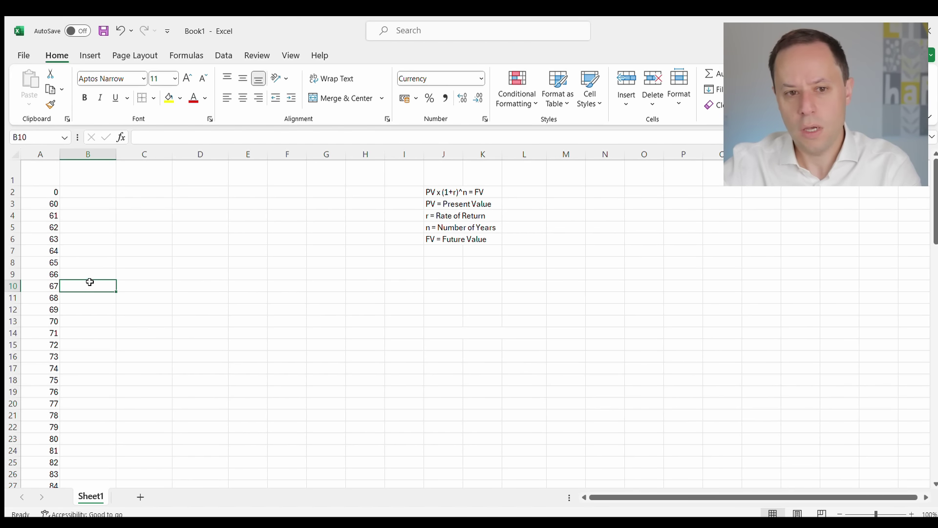
type("11500")
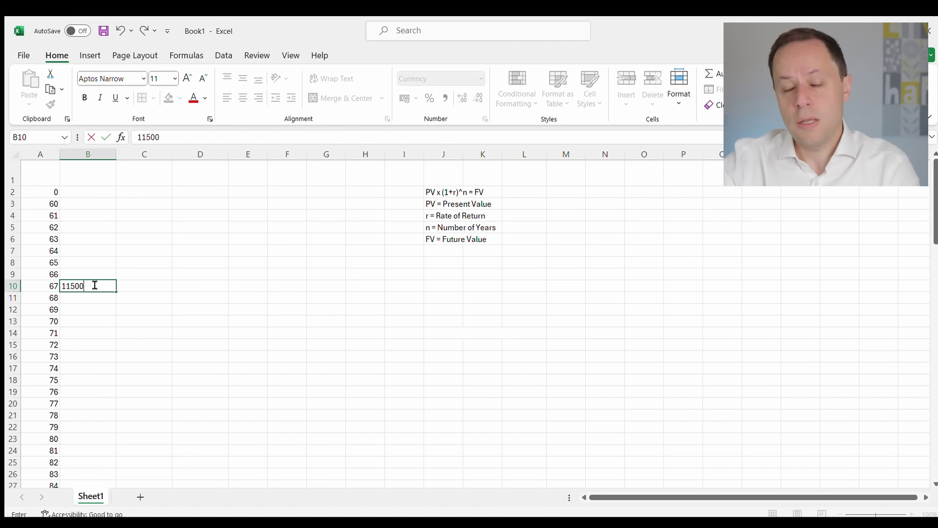
left_click(157, 274)
left_click(106, 285)
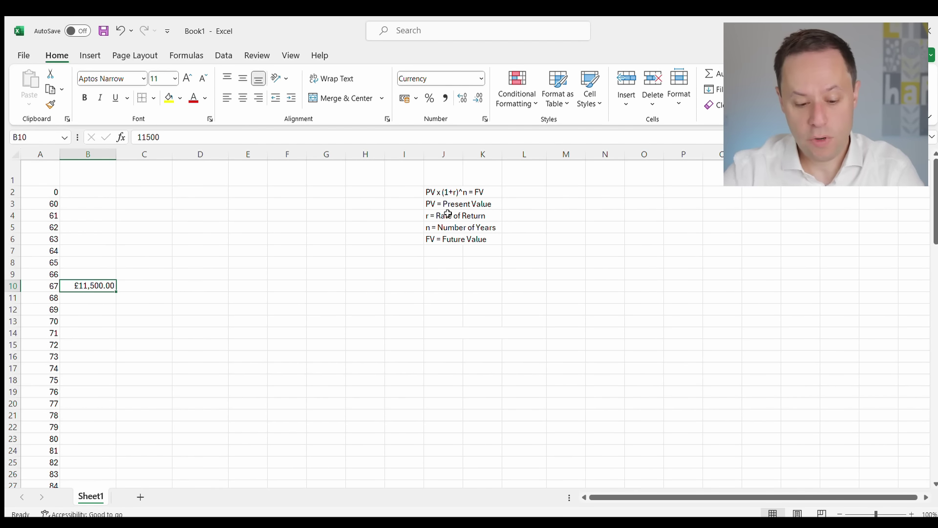
left_click(445, 272)
Add the 'State Pension' label in J9 with £11,500.00 in Currency format in L9.
type("S")
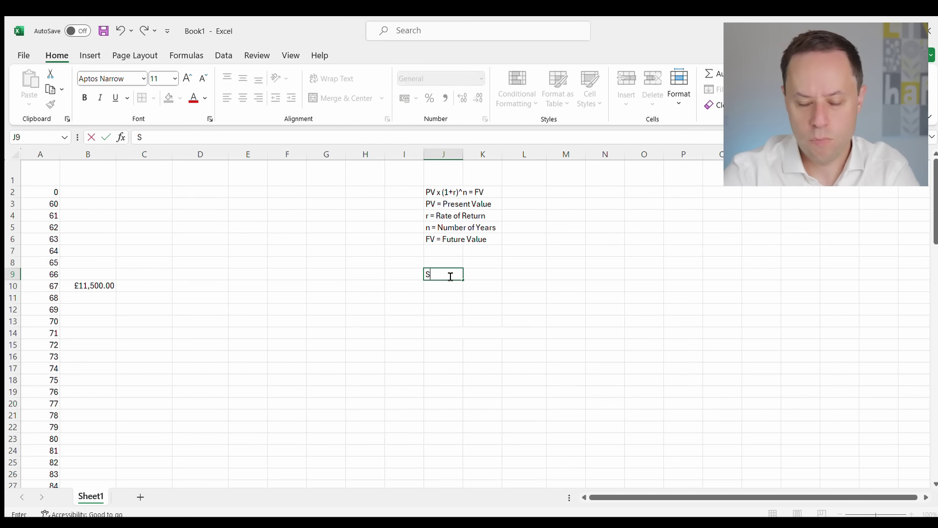
type("tate Pe")
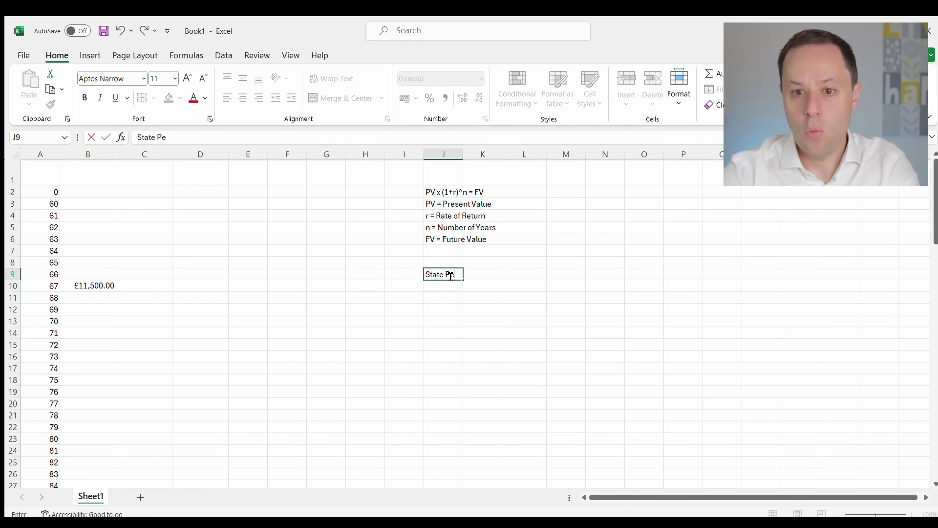
type("nsion")
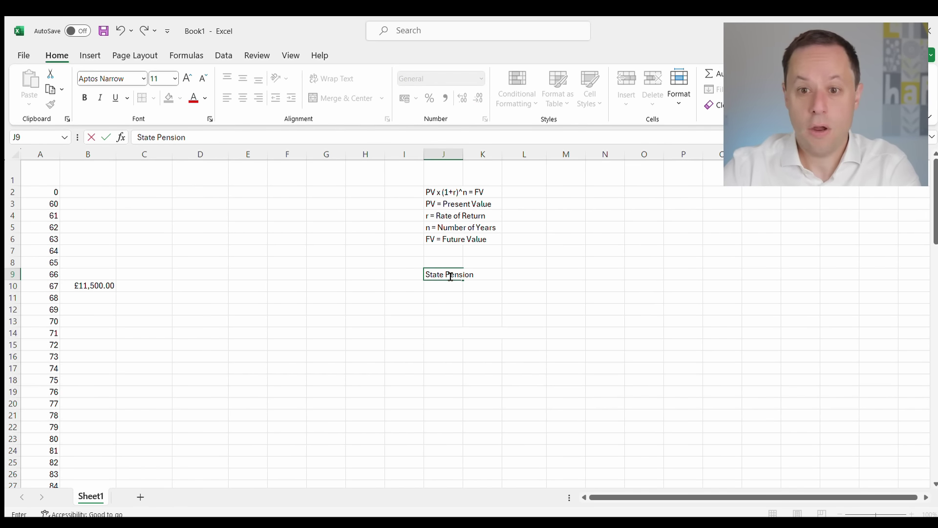
key("Tab")
key("Tab")
type("11500")
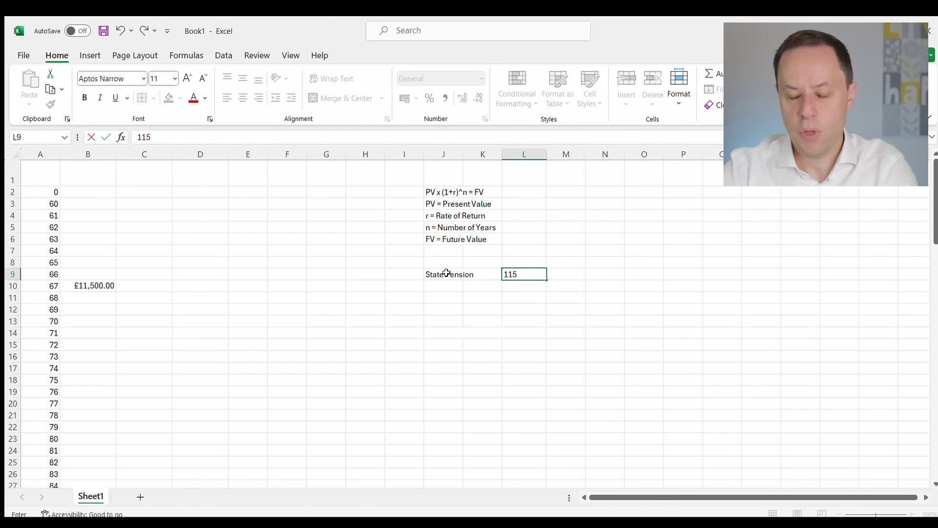
key("Return")
key("Left")
key("Left")
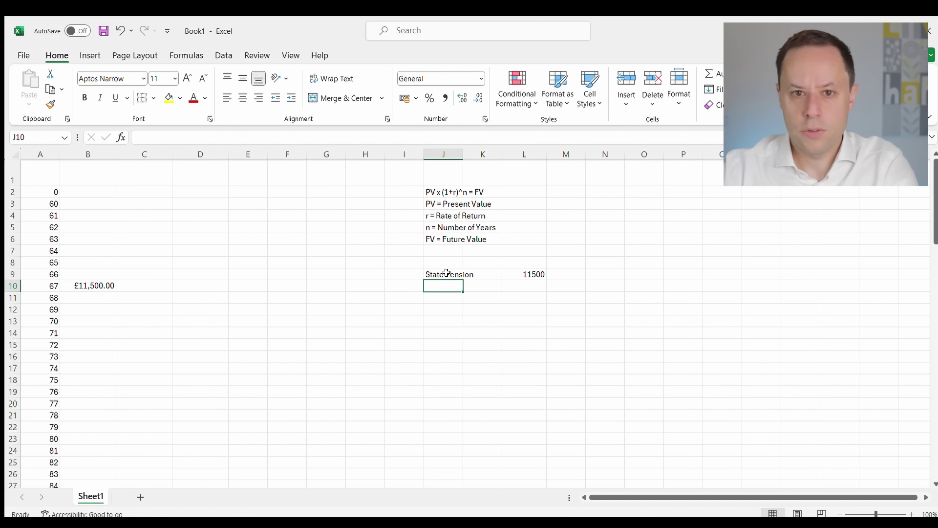
left_click(525, 274)
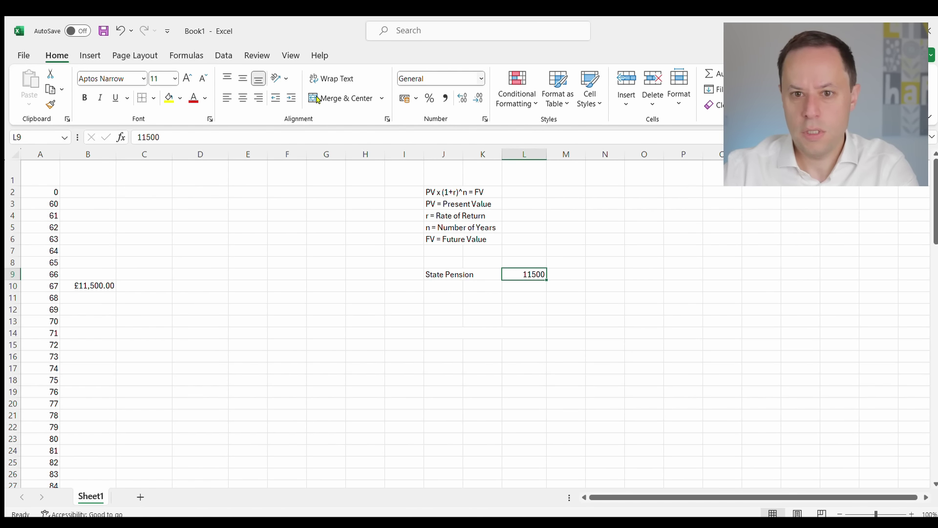
left_click(480, 77)
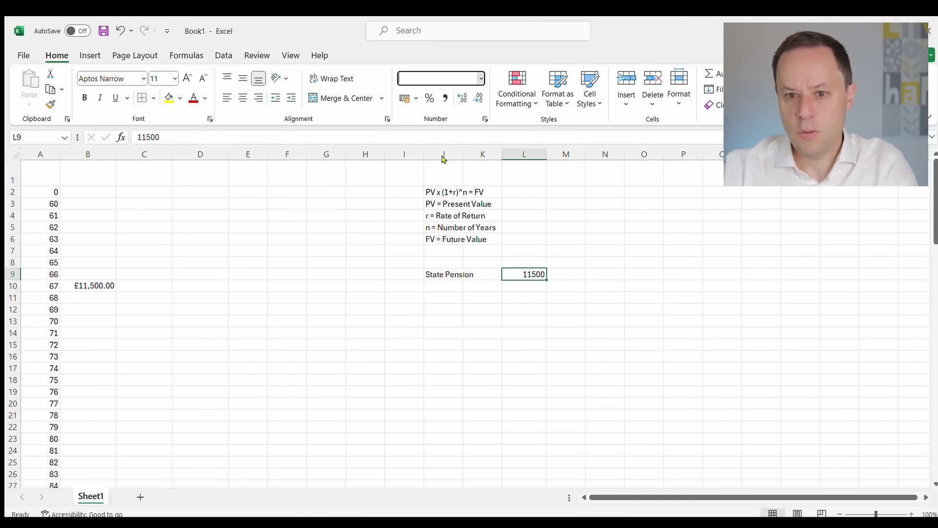
key("ctrl+shift+4")
left_click(438, 277)
Add the 'Rate of Return' label in J10 with 2.5% in L10.
left_click(444, 287)
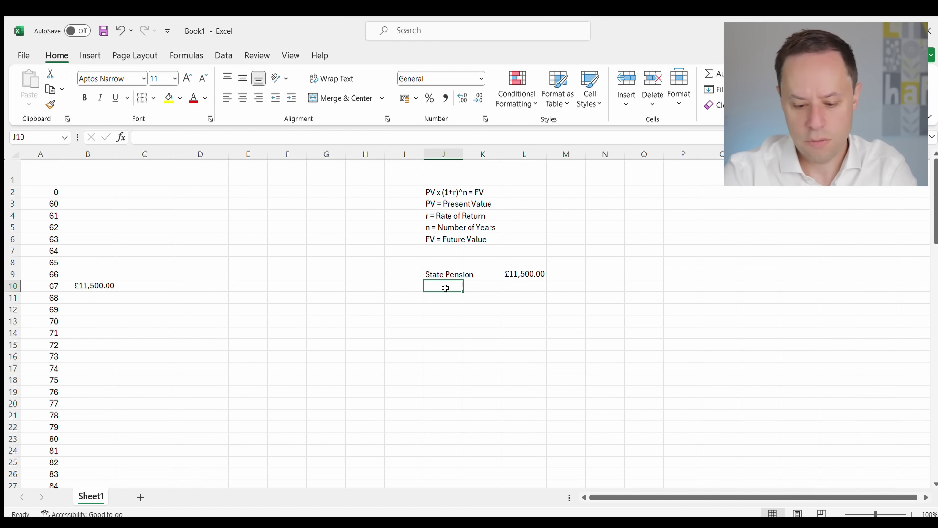
type("Rate")
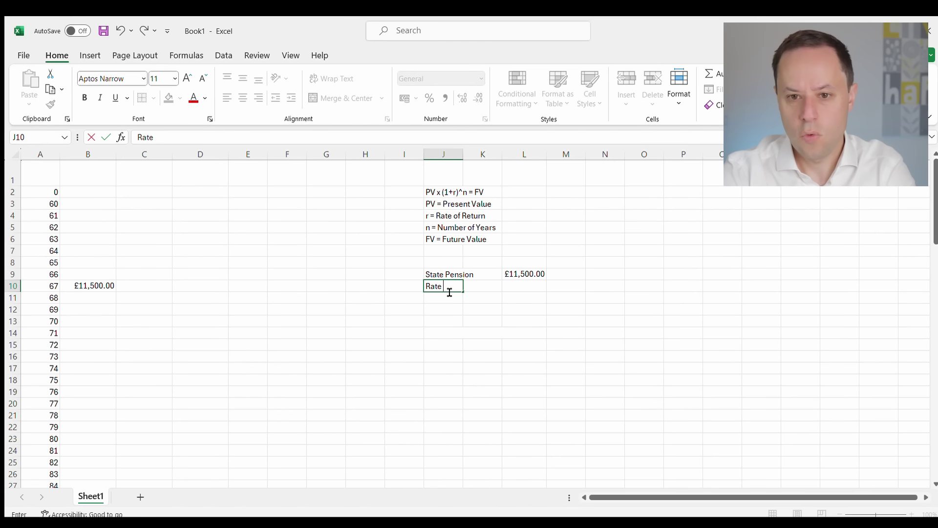
type(" of Return")
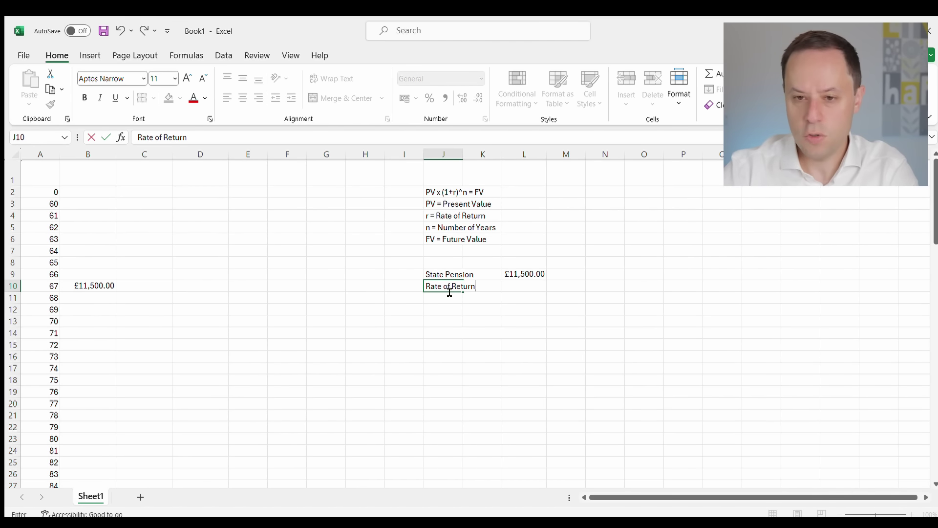
key("Tab")
key("Tab")
type("2.5")
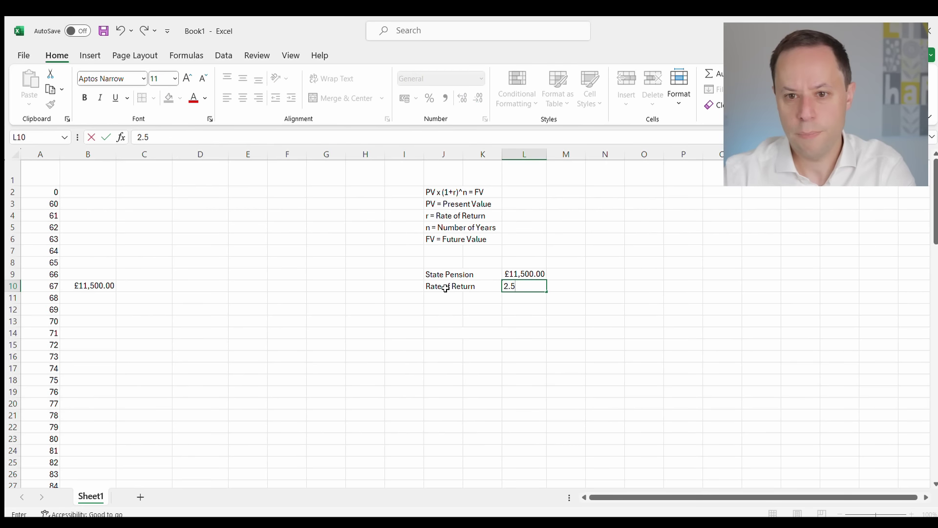
type("%")
key("Return")
key("Left")
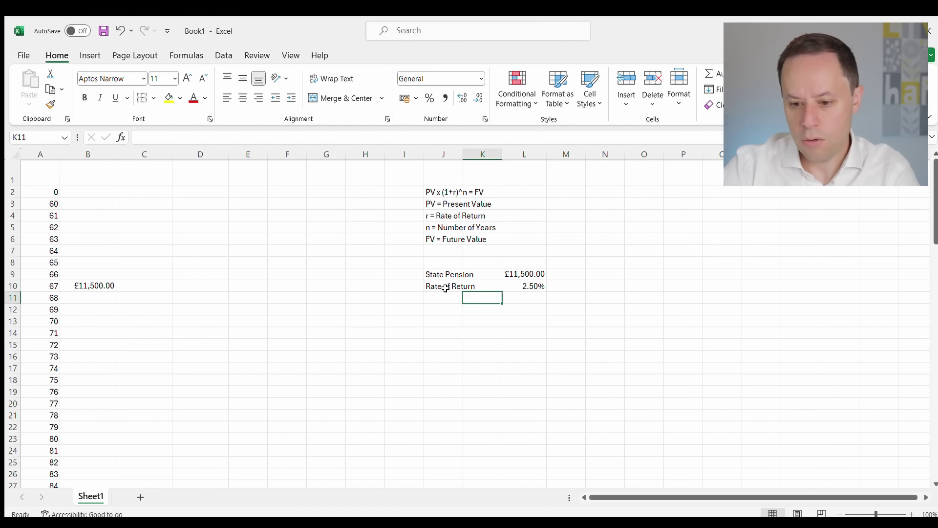
key("Left")
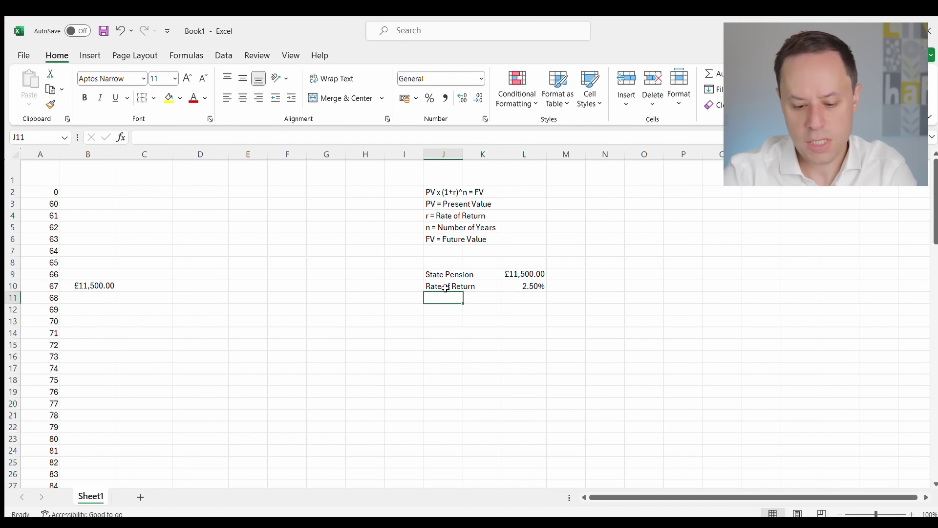
Add the 'Number of years' label in J11 with 7 in L11.
type("Number of yearss")
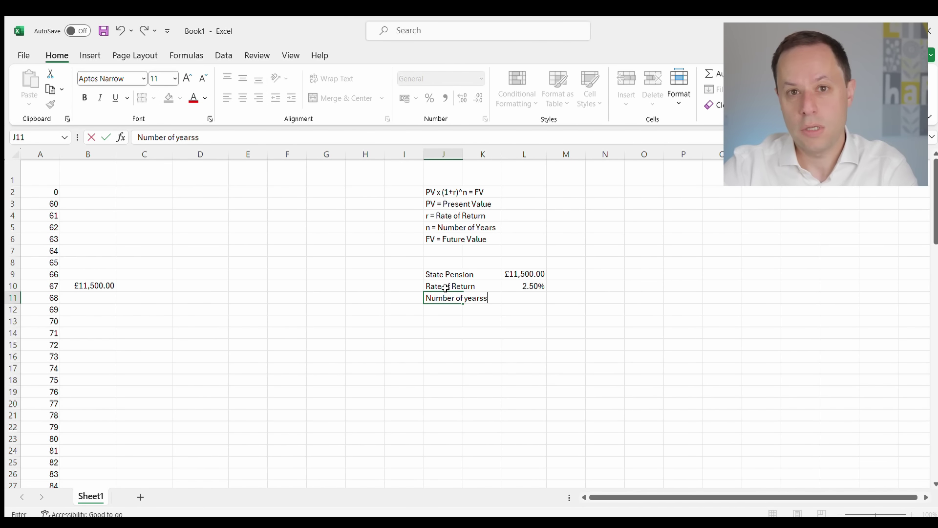
key("Right")
key("Right")
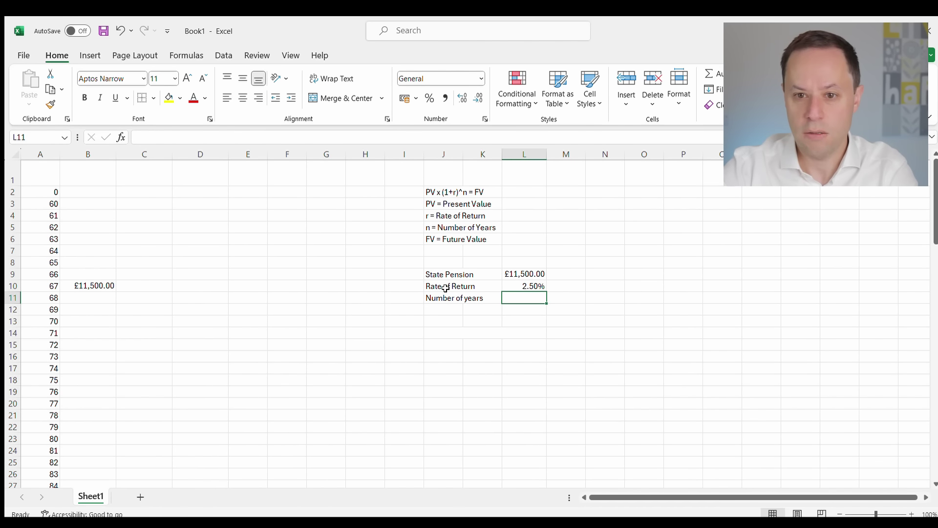
type("7")
key("Return")
key("Left")
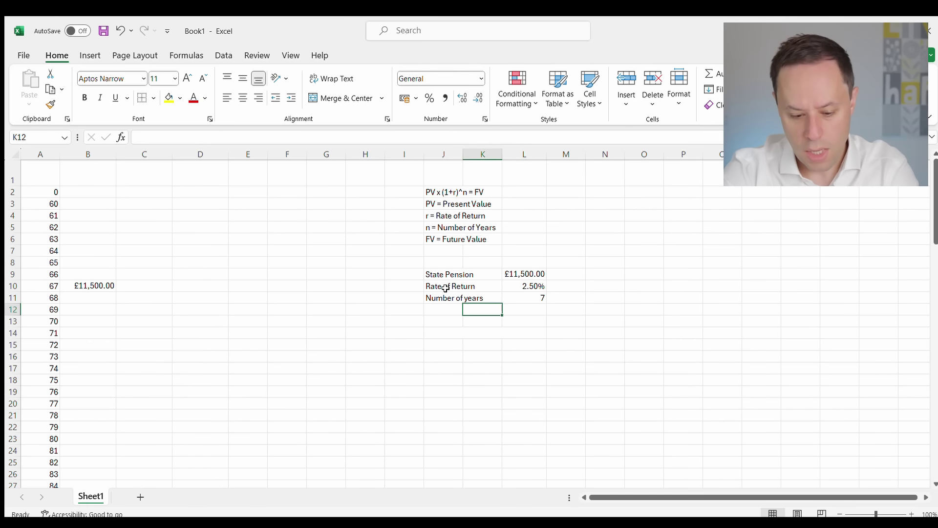
key("Left")
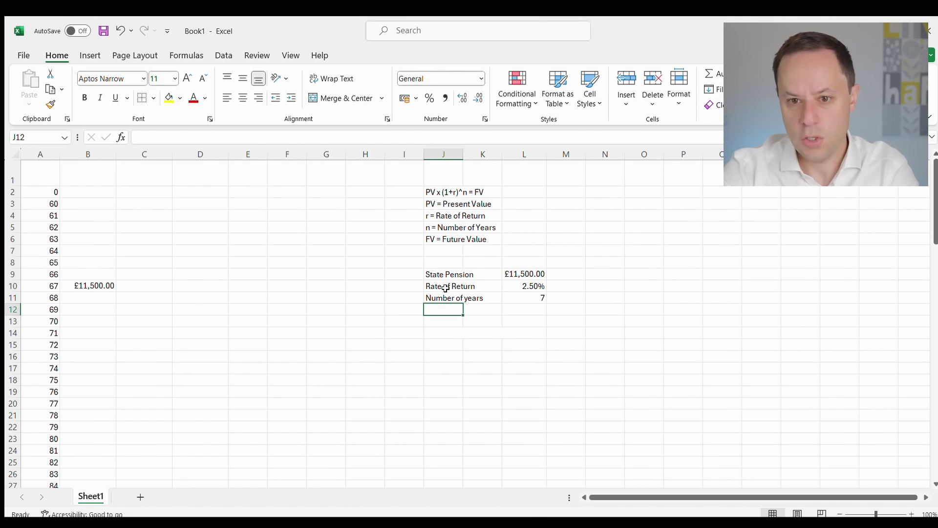
Label J12 'State Pension at start' using the autocomplete and extra typed text.
type("Statep")
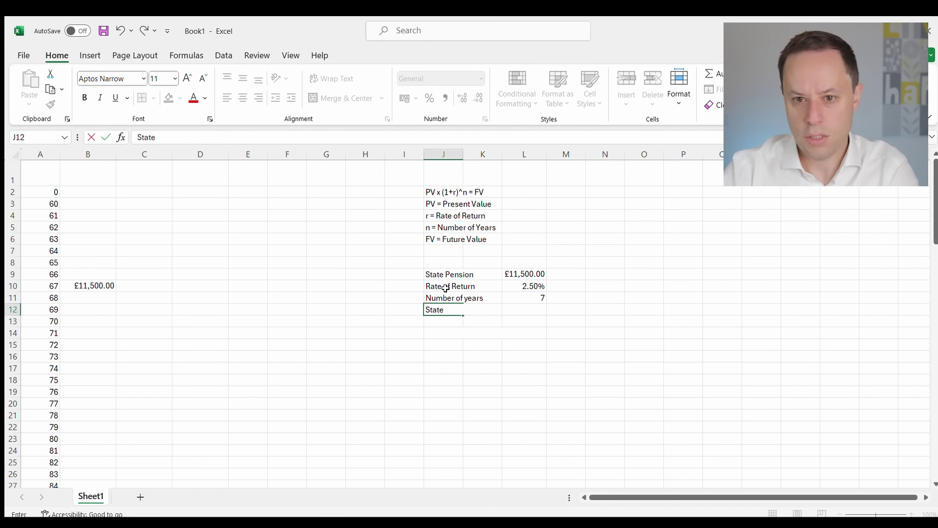
key("Return")
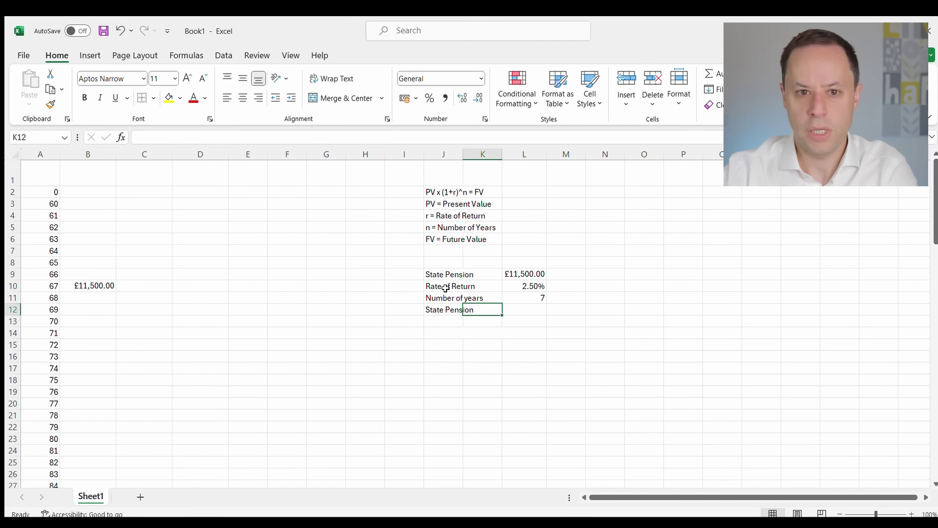
key("Up")
left_click(205, 137)
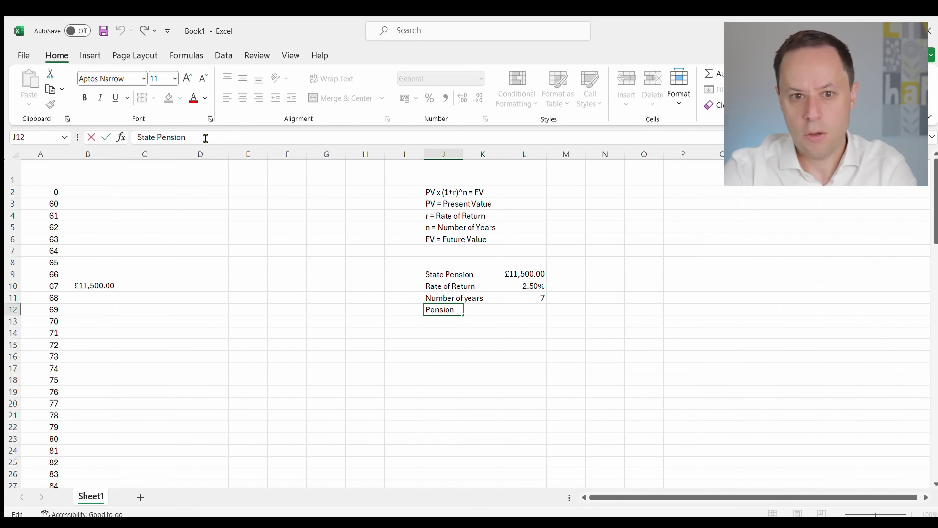
type("at star")
key("Tab")
key("Tab")
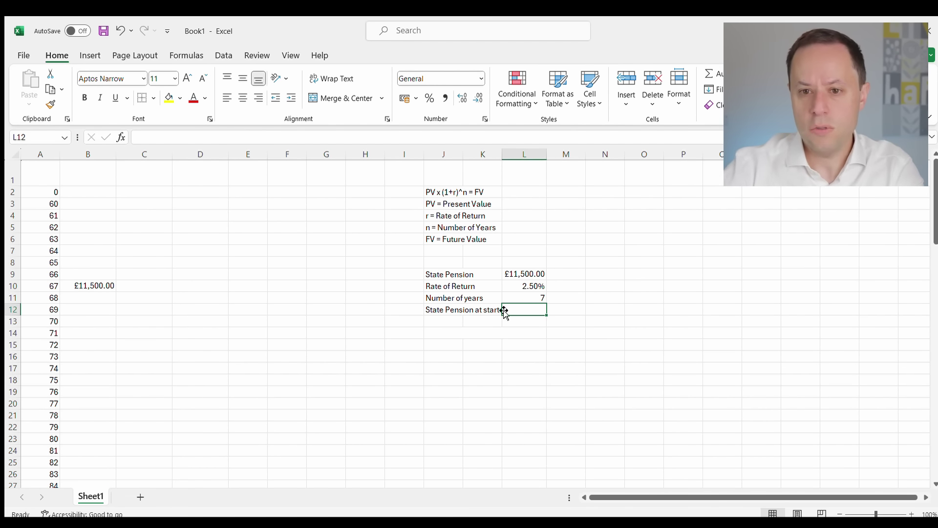
Enter =L9*(1+L10)^L11 in L12, returning £13,669.89.
type("=")
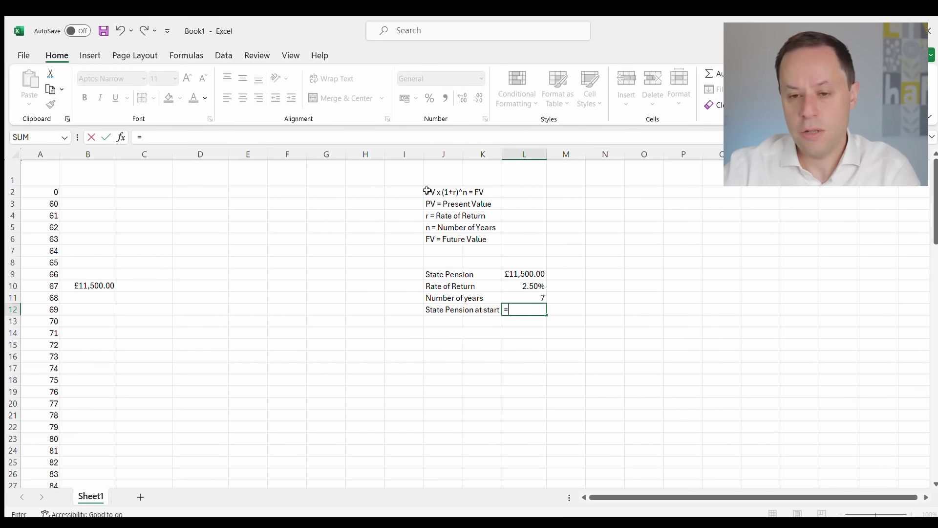
left_click(520, 274)
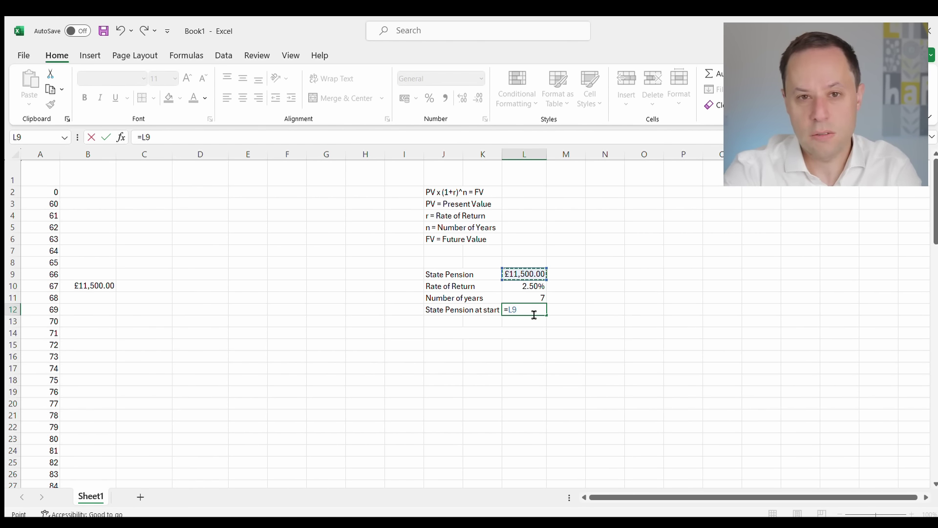
type("*")
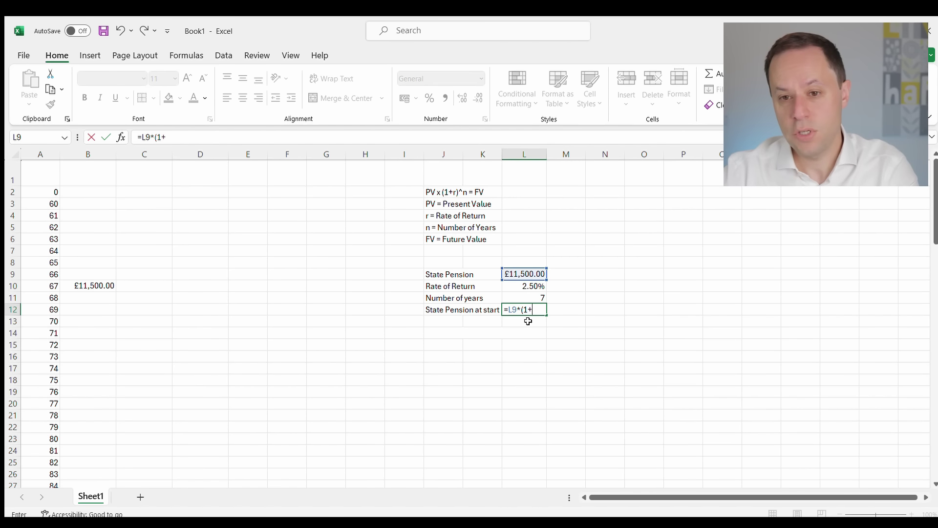
left_click(526, 285)
type(")")
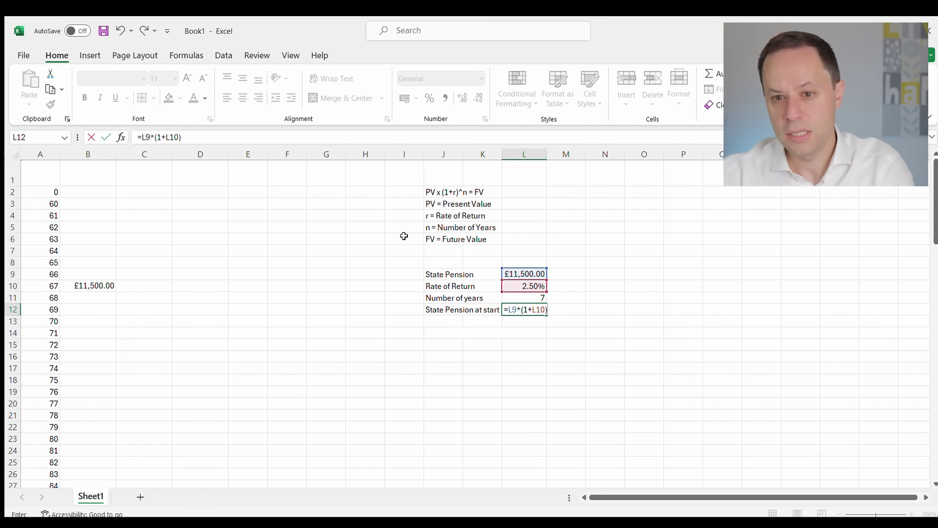
type("^")
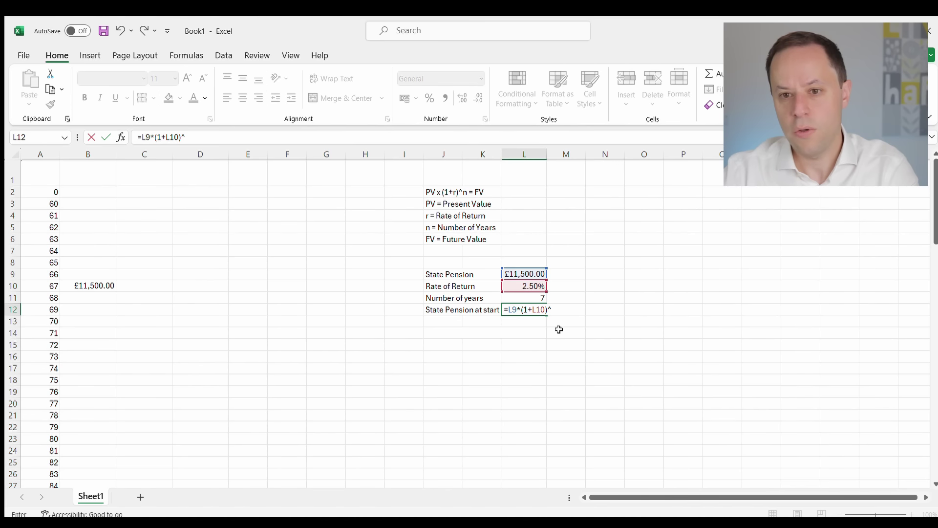
left_click(533, 298)
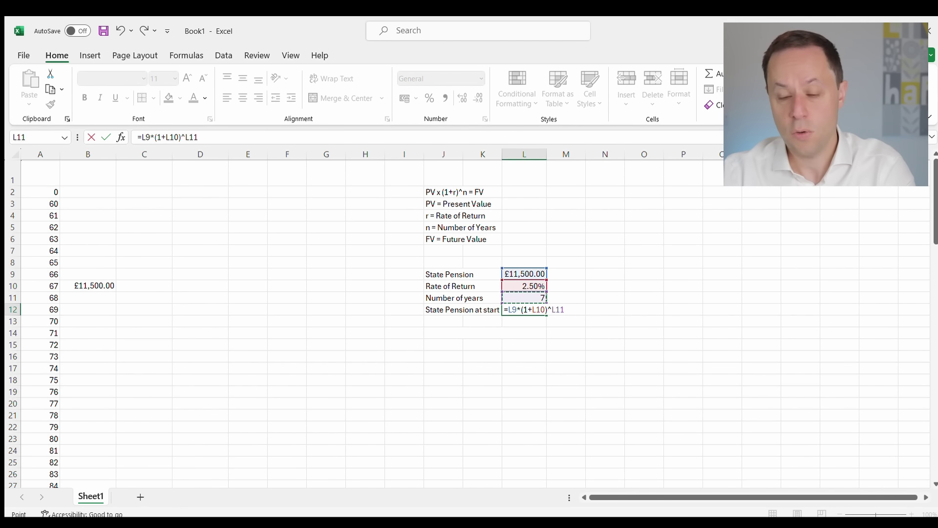
key("Return")
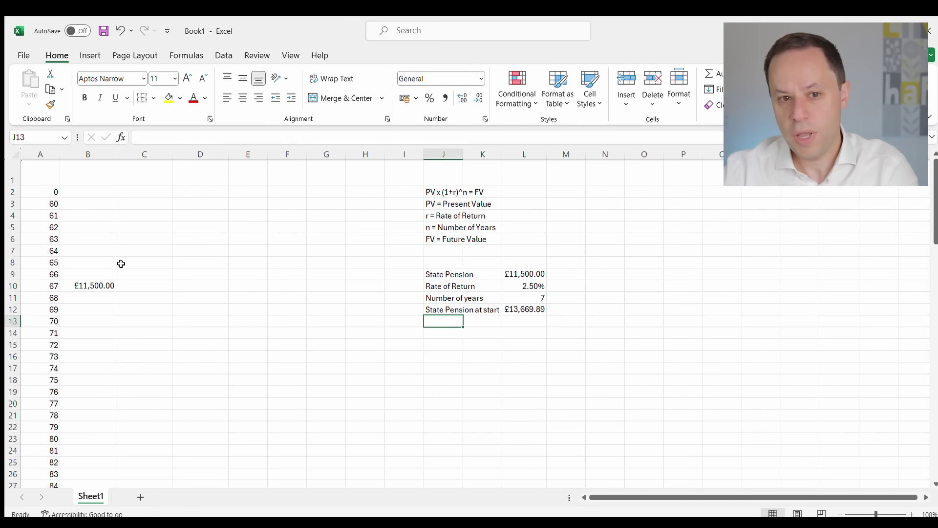
Link B10 to the state pension at start with =L12.
left_click(87, 284)
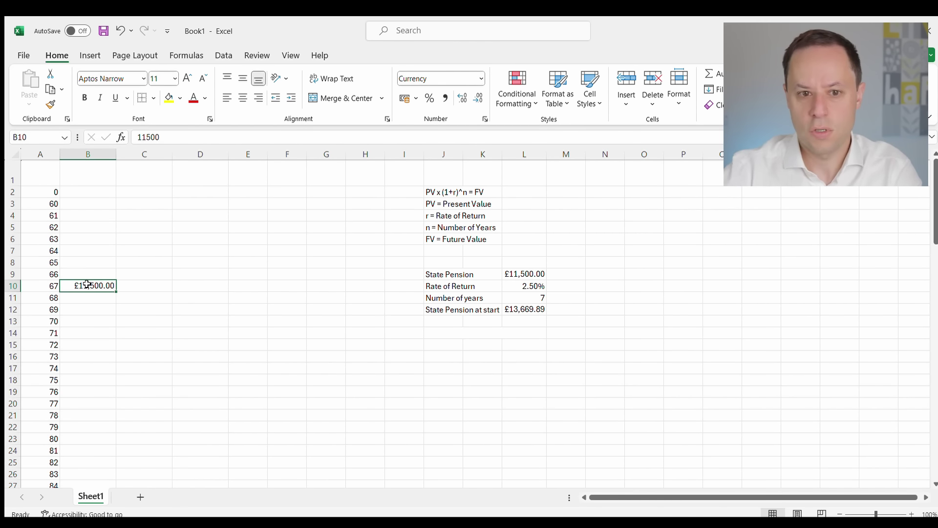
type("=")
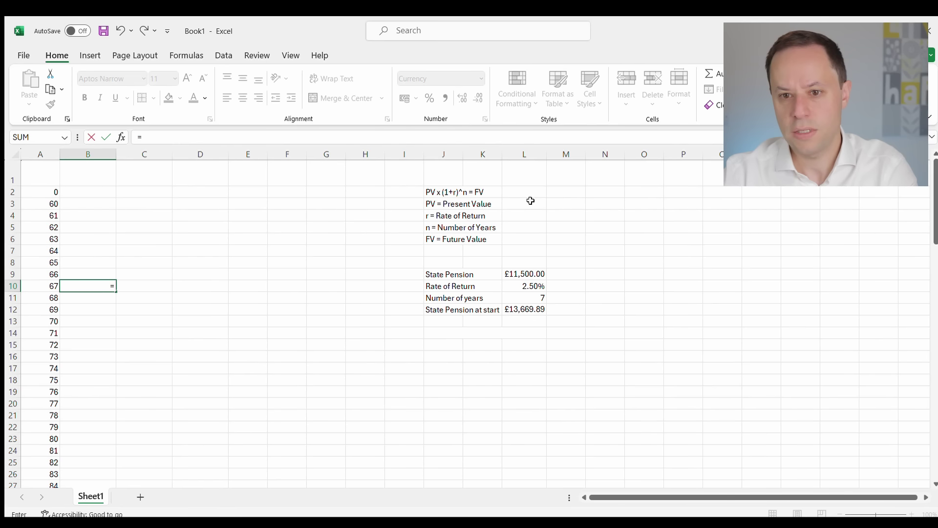
left_click(526, 309)
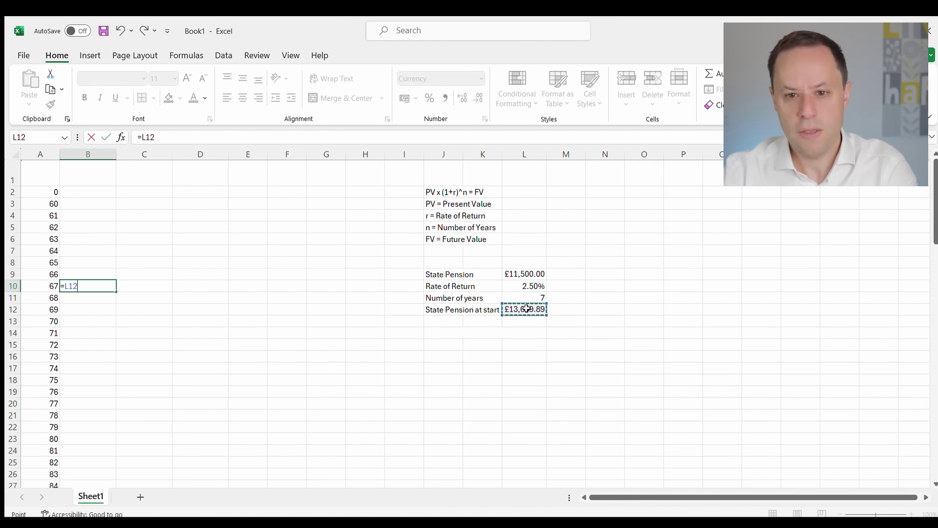
key("Return")
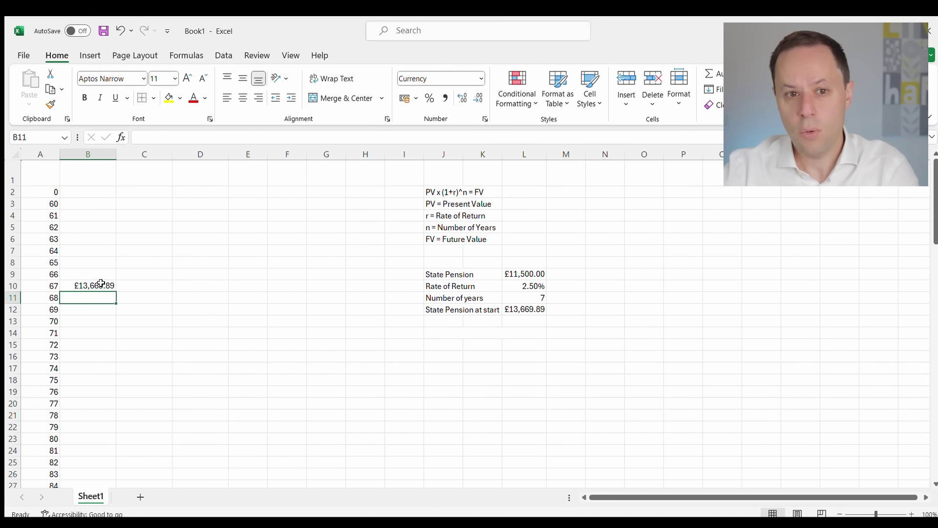
Fill B2 through B9 with 0.
left_click(86, 191)
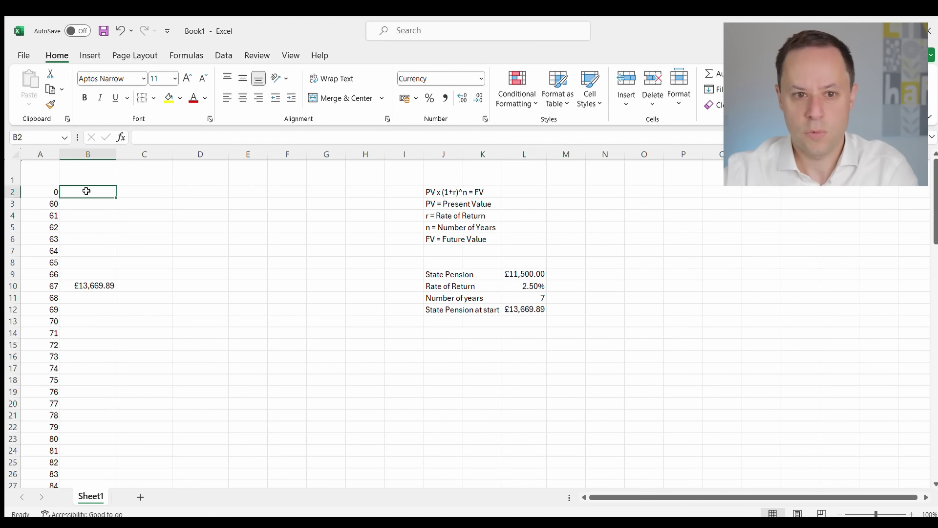
type("0")
key("Return")
left_click(99, 191)
left_click_drag(112, 197, 102, 274)
left_click(186, 286)
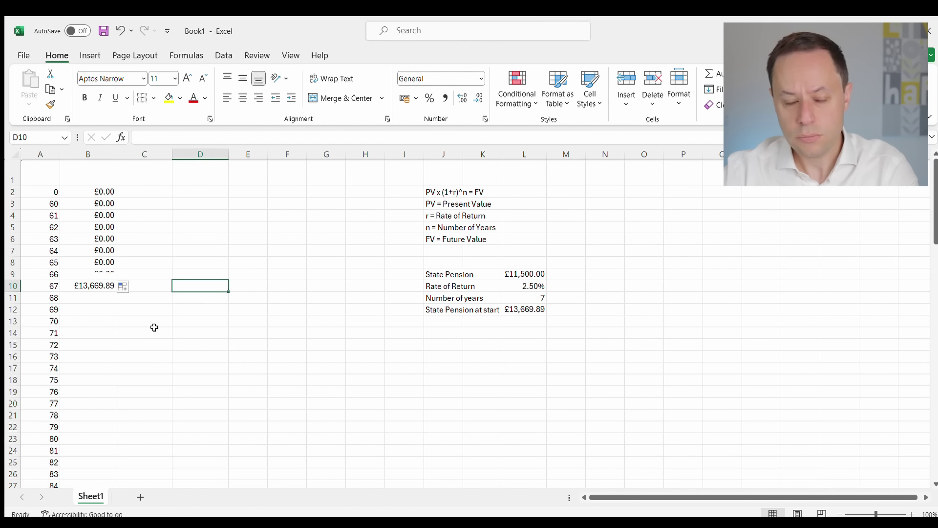
Enter =B10*(1+L10) in B11 to grow the pension to £14,011.63.
left_click(89, 295)
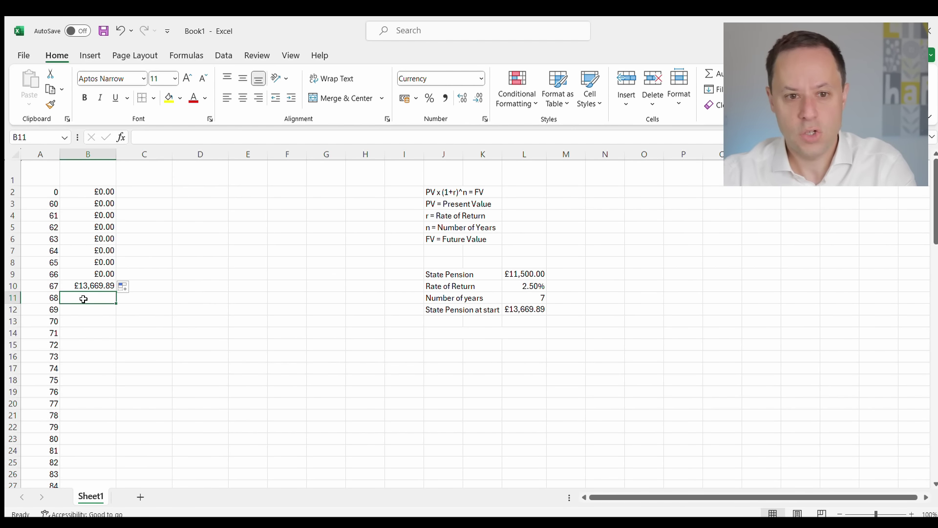
type("=")
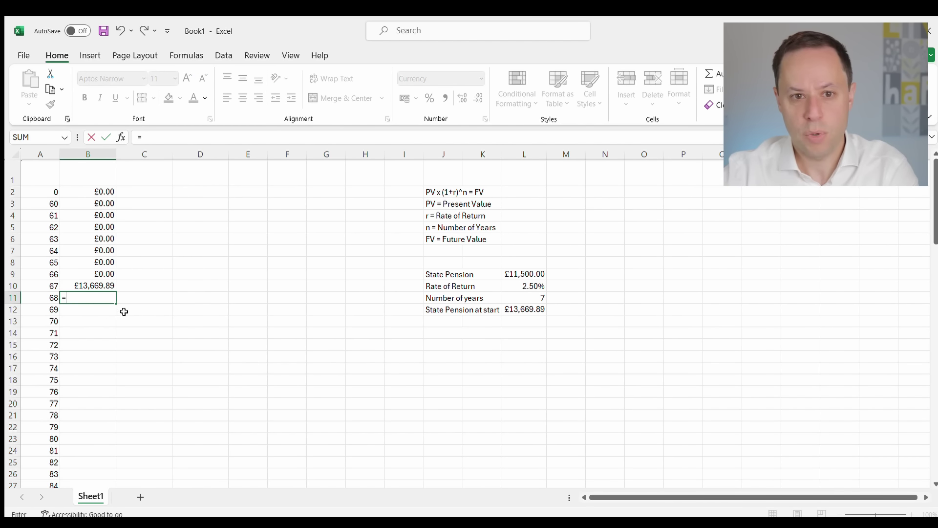
left_click(104, 287)
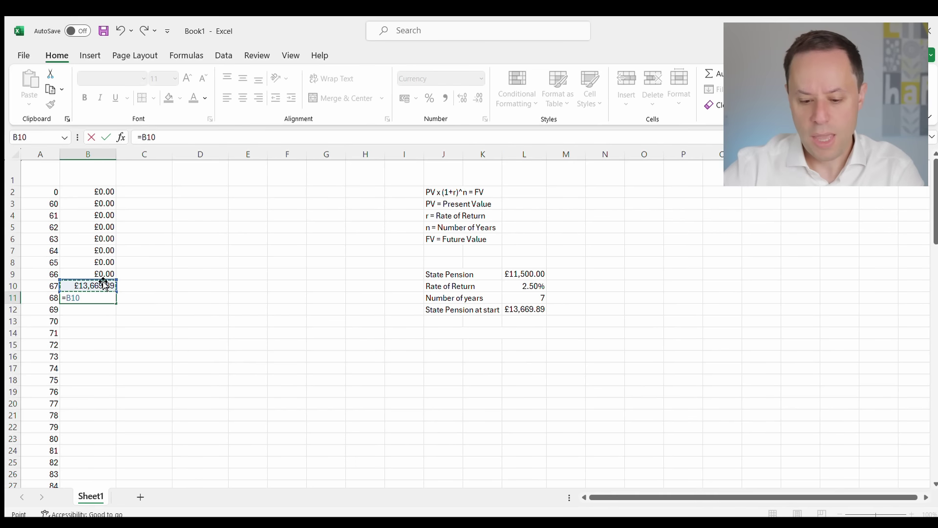
left_click(175, 136)
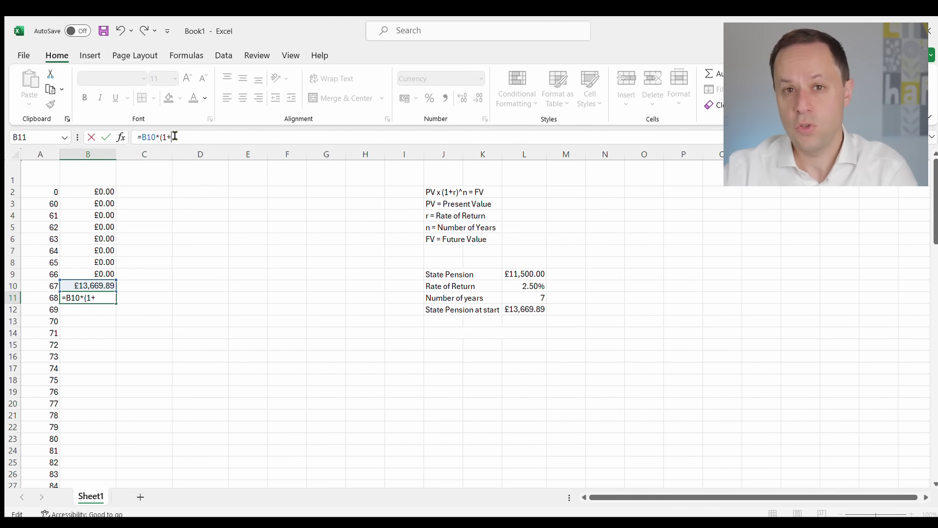
left_click(530, 287)
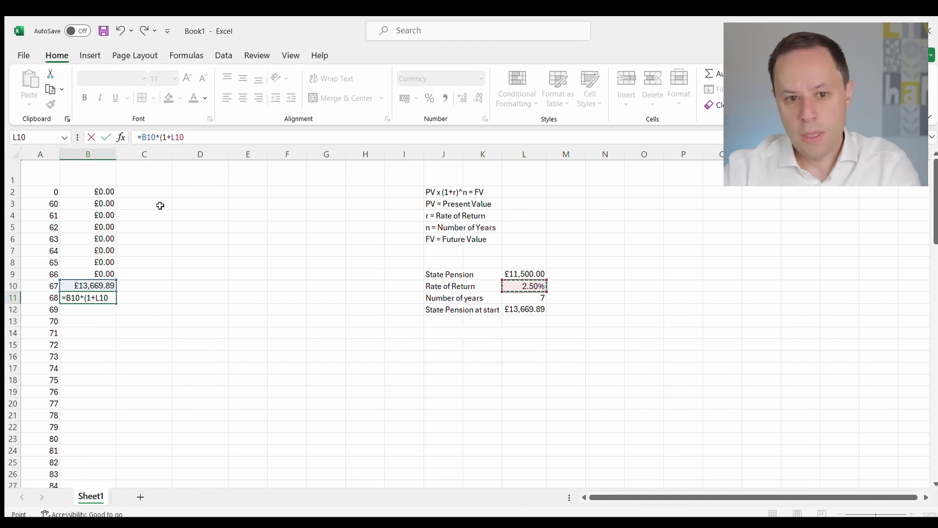
type(")")
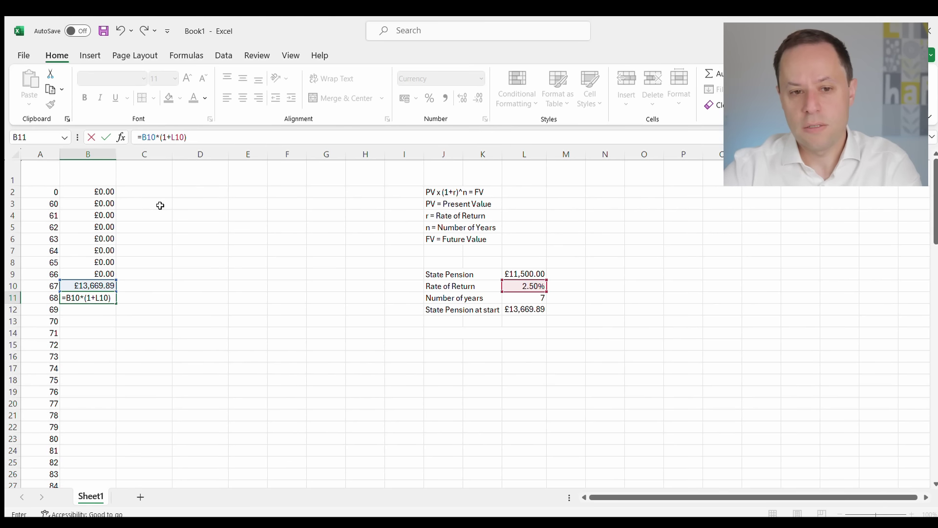
key("Return")
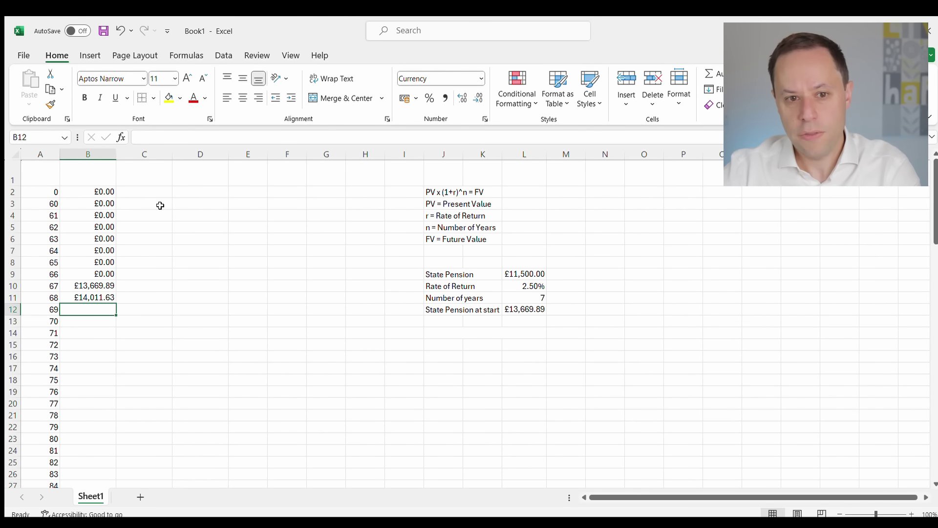
Copy the B11 formula into B12, inspect it, then clear the wrong result.
left_click(91, 297)
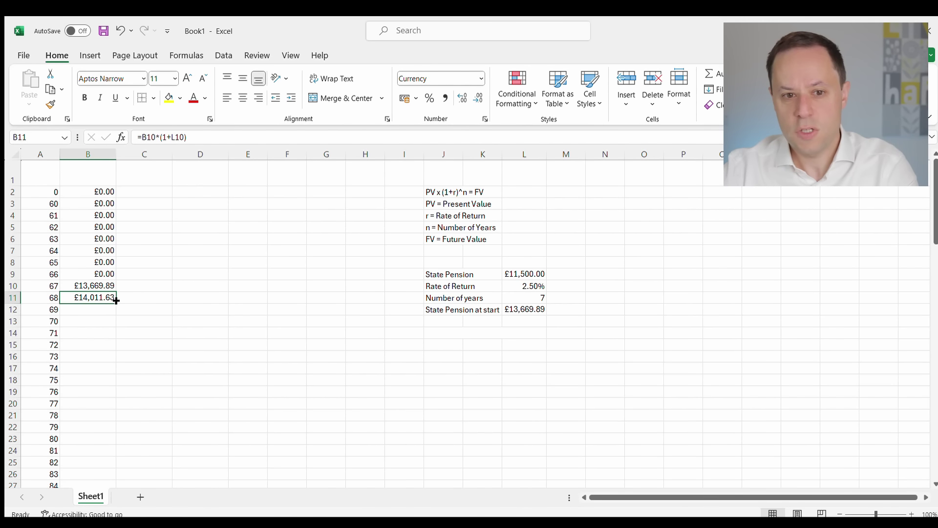
left_click_drag(115, 303, 110, 321)
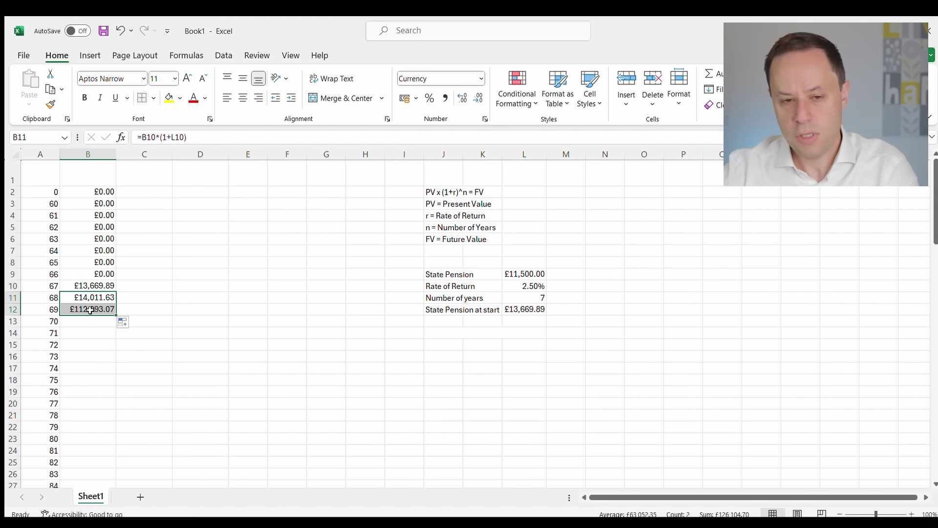
double_click(90, 309)
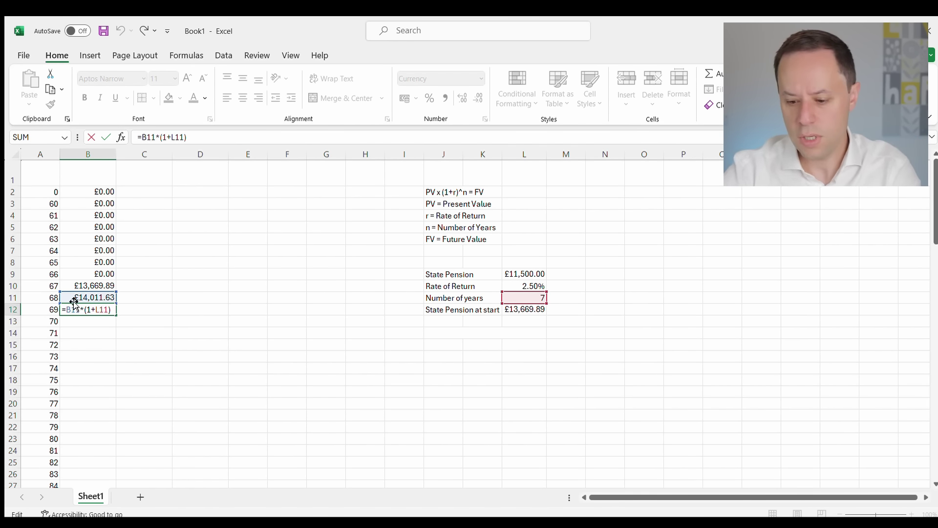
left_click(155, 330)
key("ctrl+z")
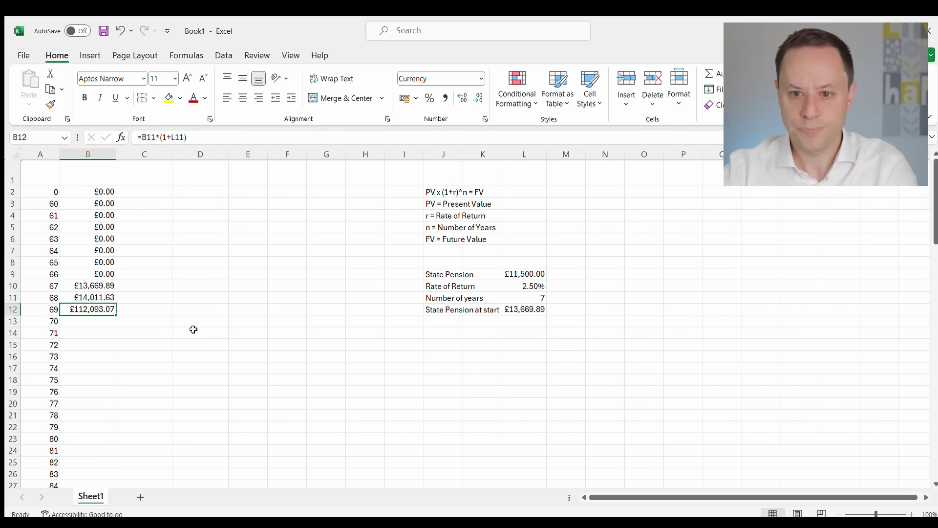
key("BackSpace")
Change B11 to =B10*(1+$L$10) and fill it down column B to age 99.
left_click(194, 330)
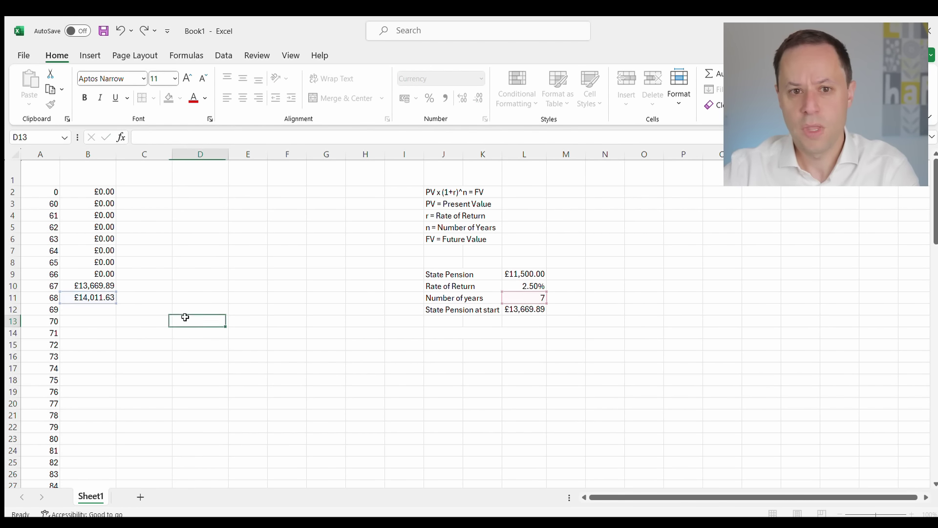
left_click(82, 296)
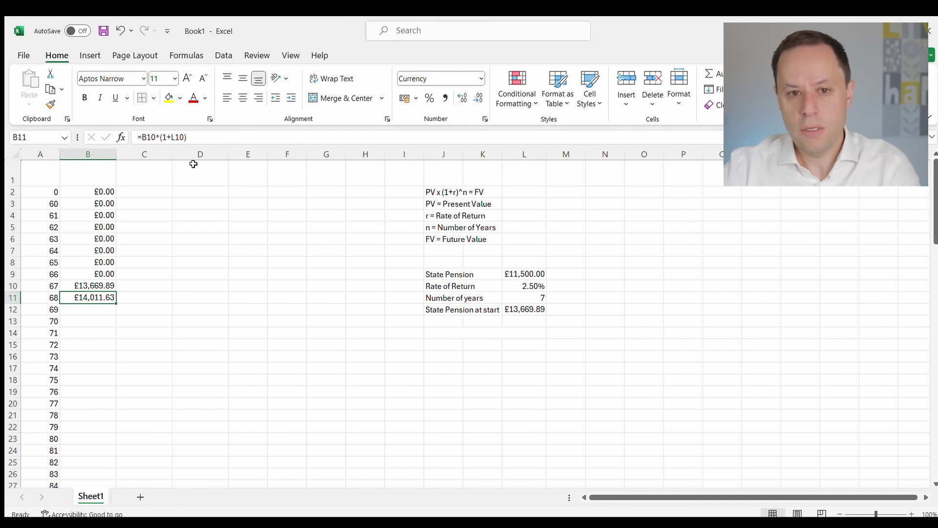
left_click(174, 138)
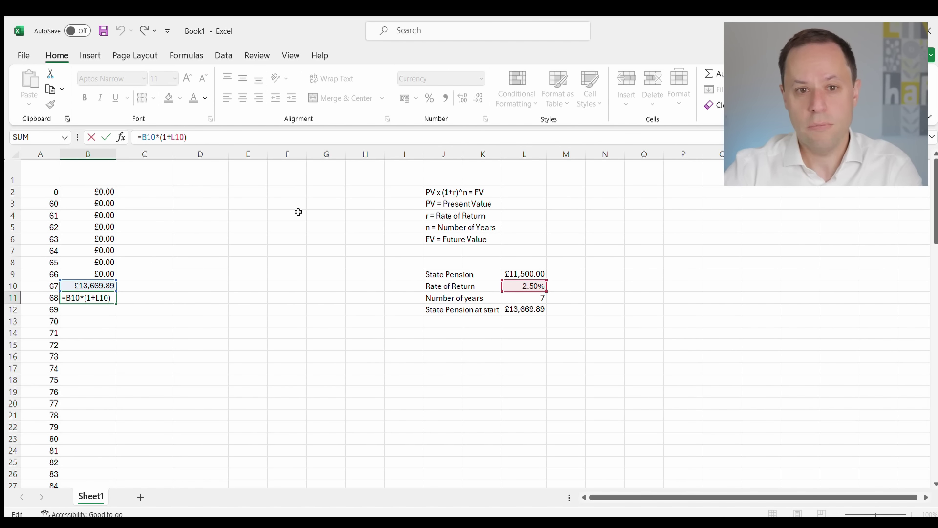
type("$")
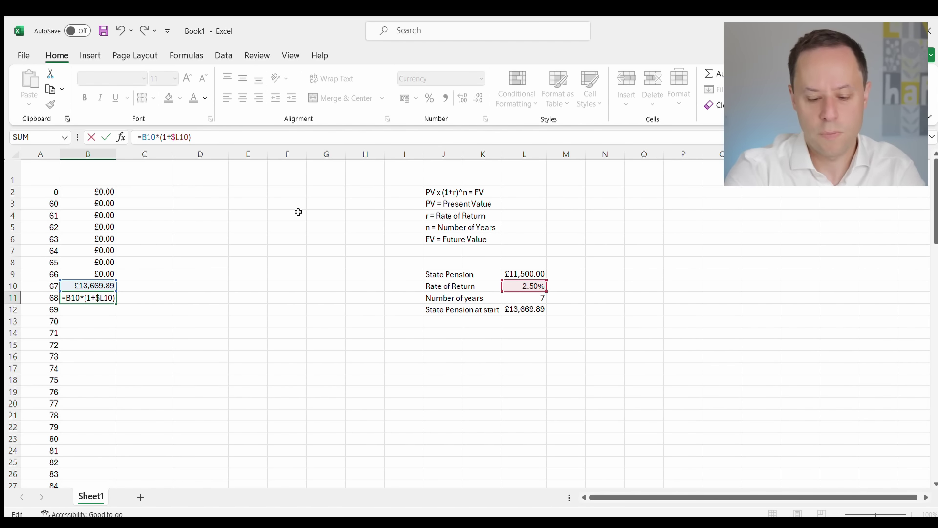
key("Right")
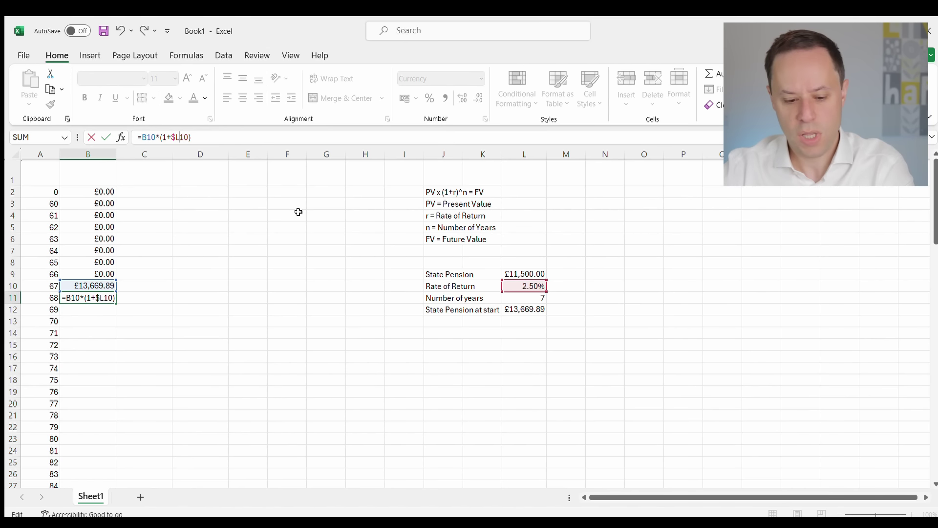
type("$")
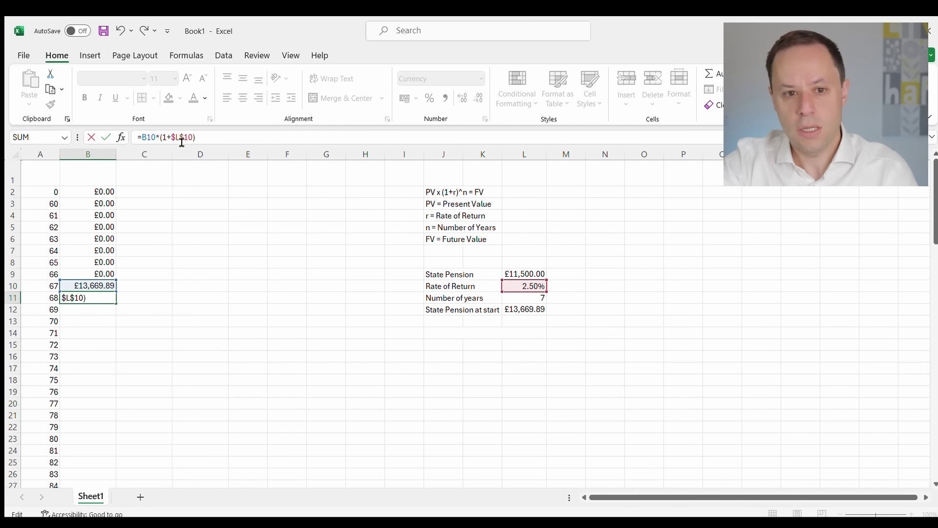
key("Return")
left_click(104, 293)
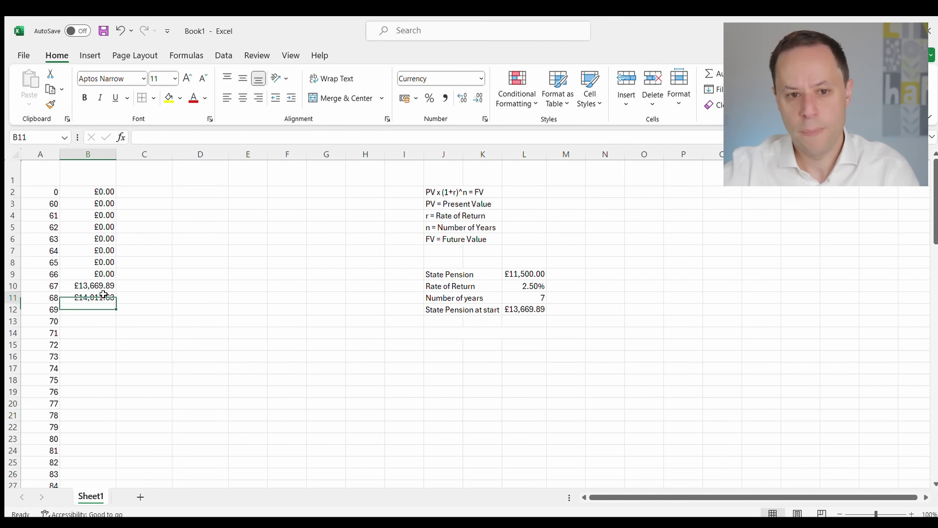
left_click_drag(116, 303, 87, 441)
scroll(95, 429, "up", 6)
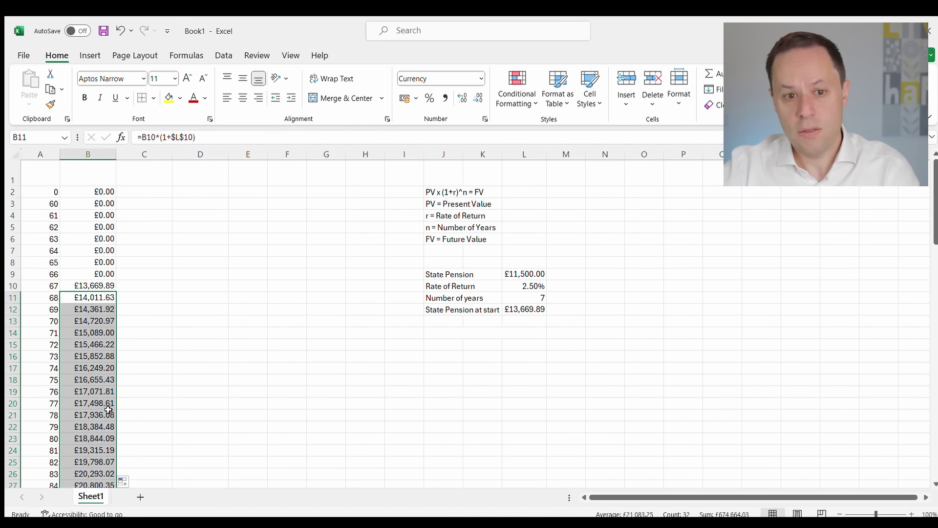
scroll(86, 379, "down", 8)
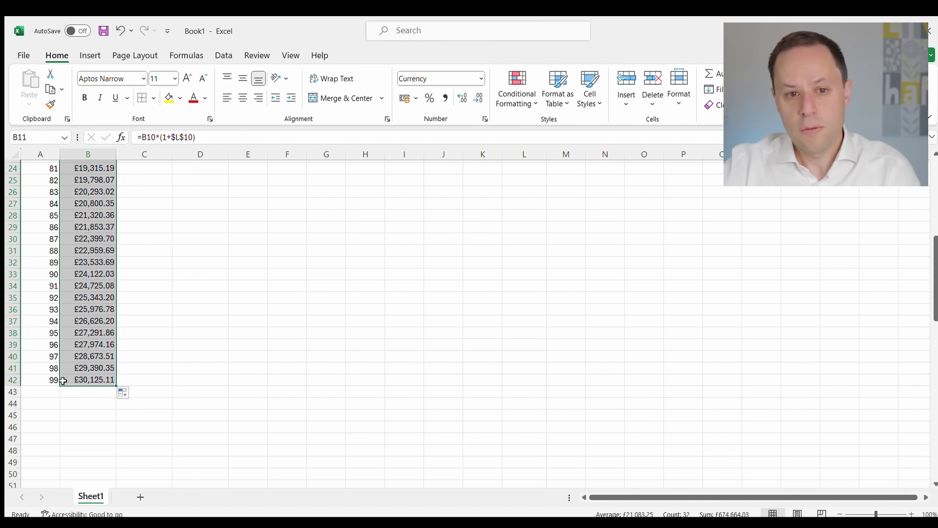
scroll(87, 379, "up", 8)
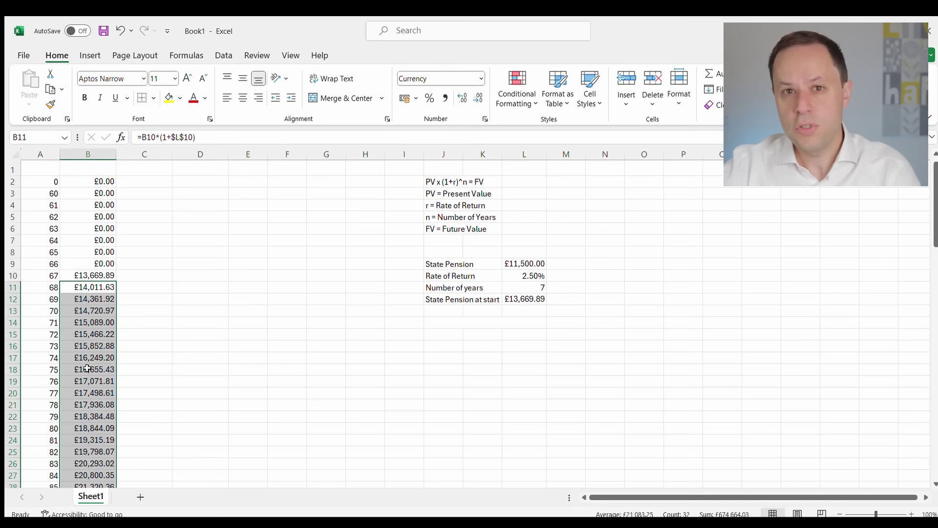
scroll(88, 337, "down", 3)
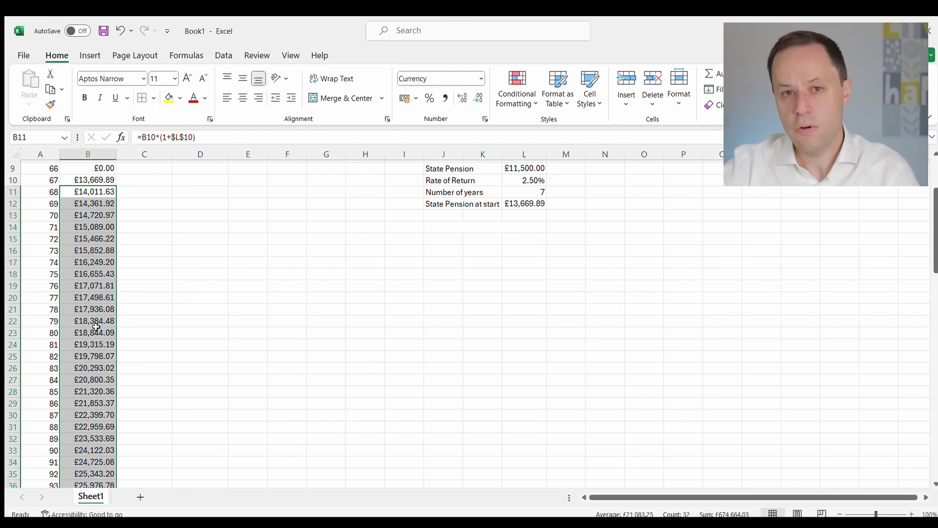
scroll(95, 279, "up", 2)
left_click(94, 280)
double_click(93, 297)
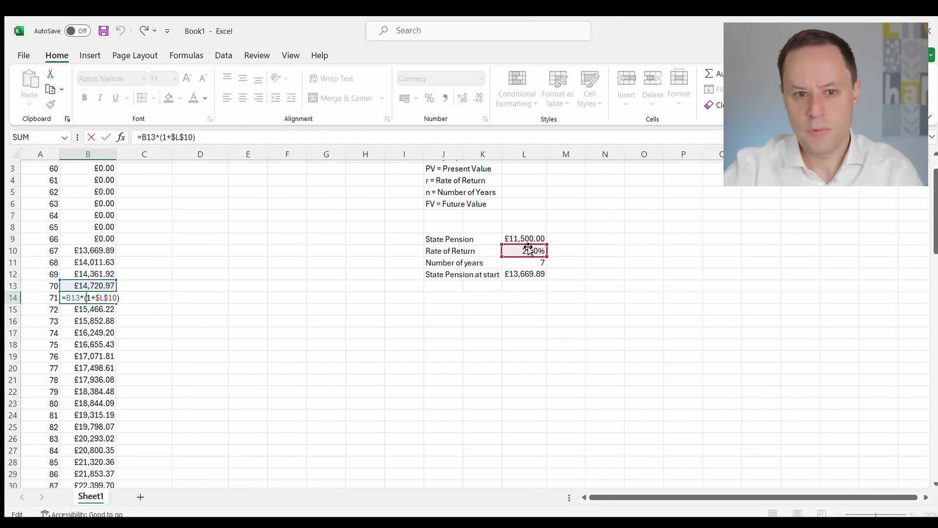
key("Return")
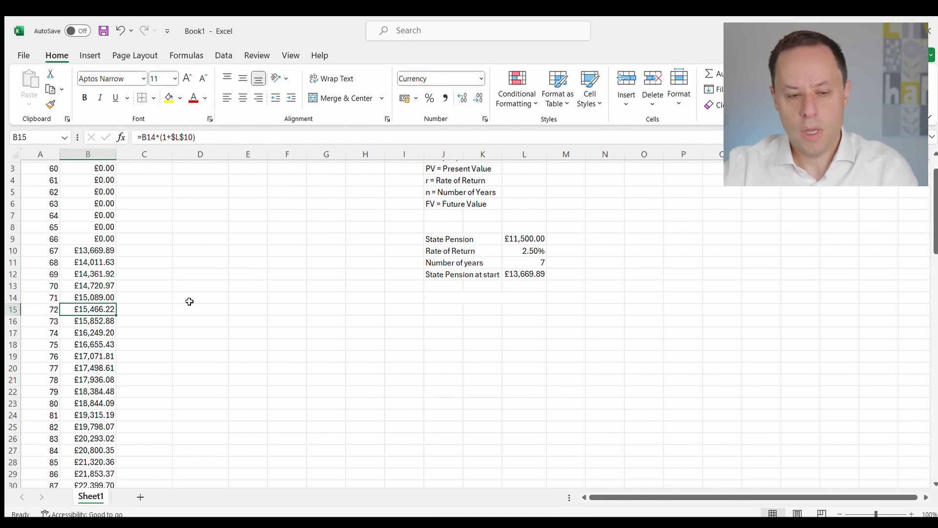
scroll(101, 296, "up", 1)
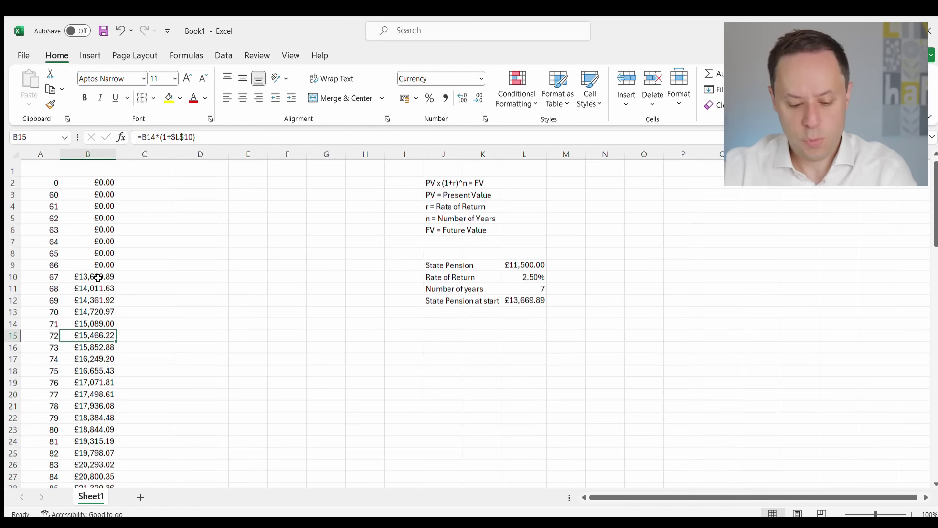
Add the column headings 'State Pension' in B1 and 'DB Pension' in C1.
left_click(111, 181)
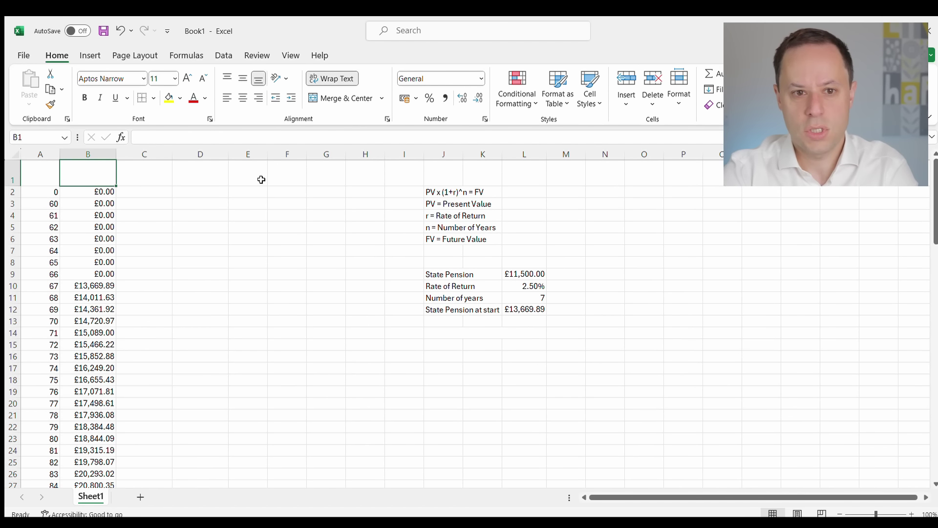
type("Stat")
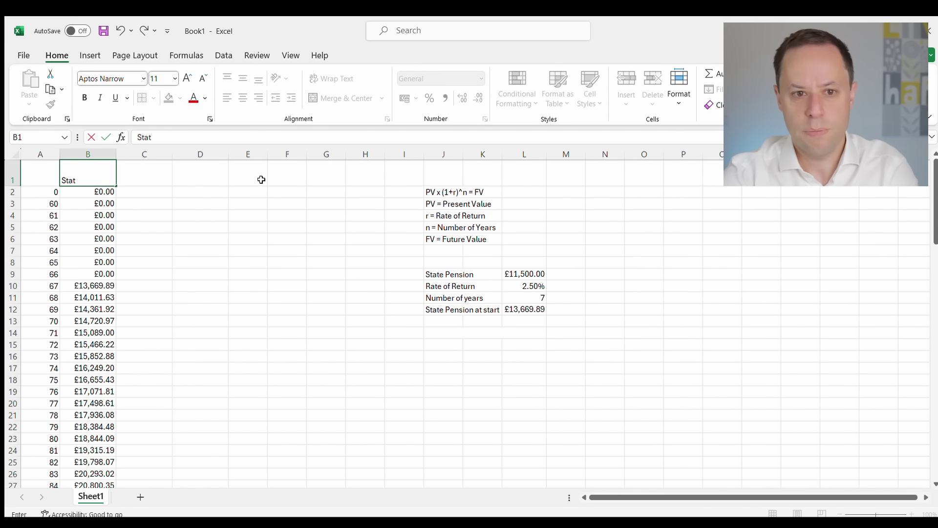
type("e Pension")
key("Tab")
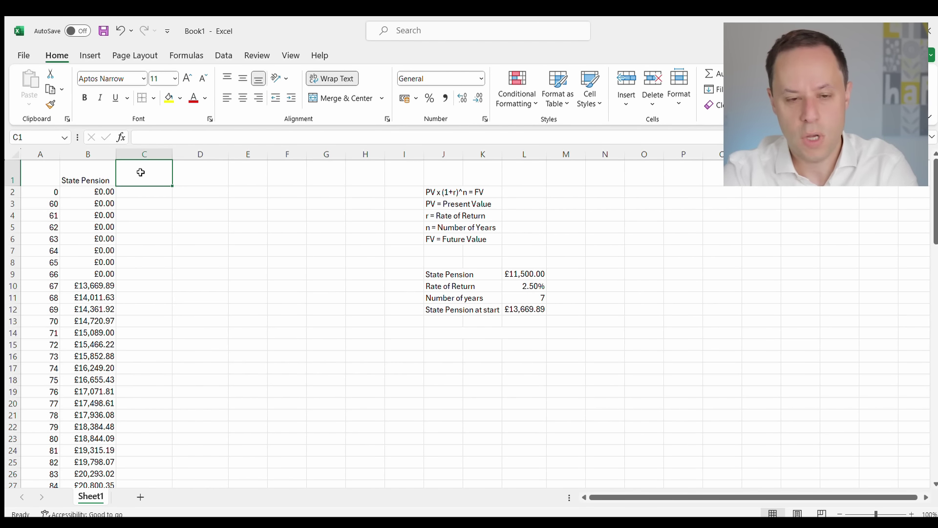
type("DB")
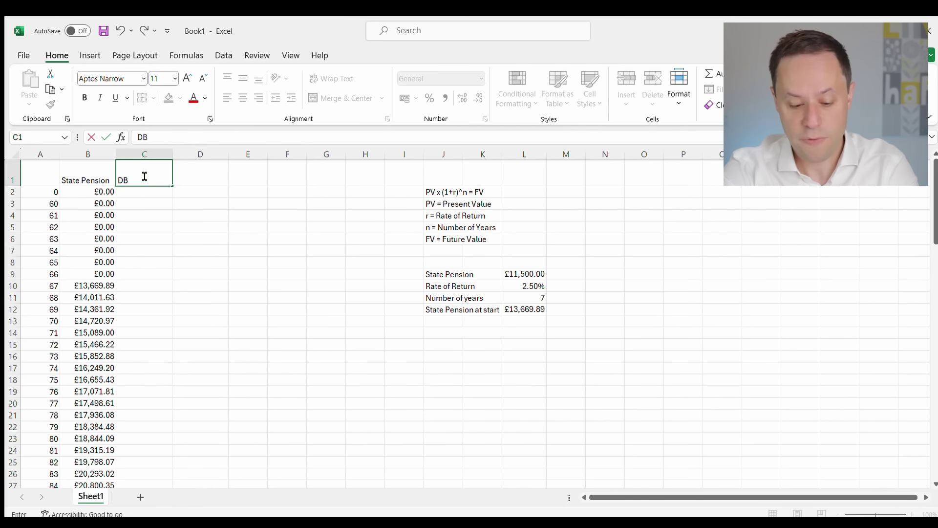
type(" Pension")
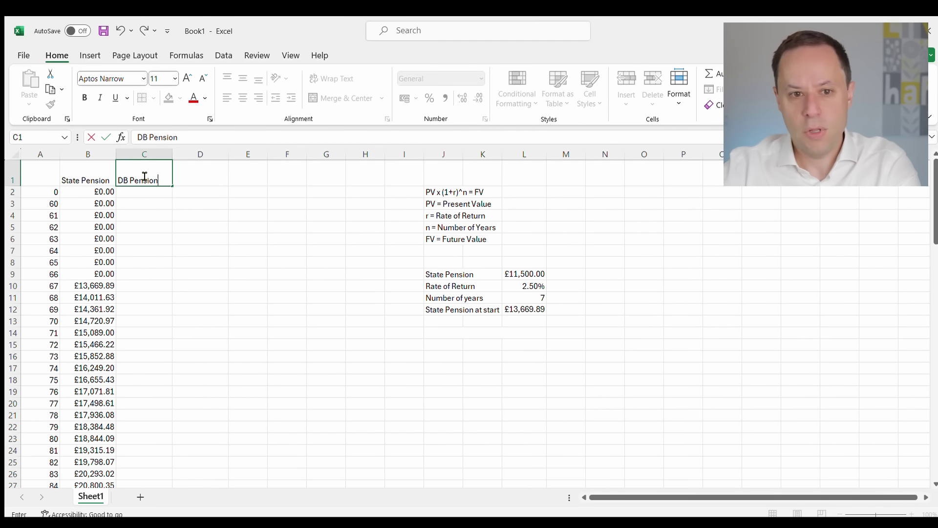
left_click(170, 215)
Copy the £0.00 values from B2:B7 into C2:C7 and enter 5000 in C8 for age 65.
left_click(141, 192)
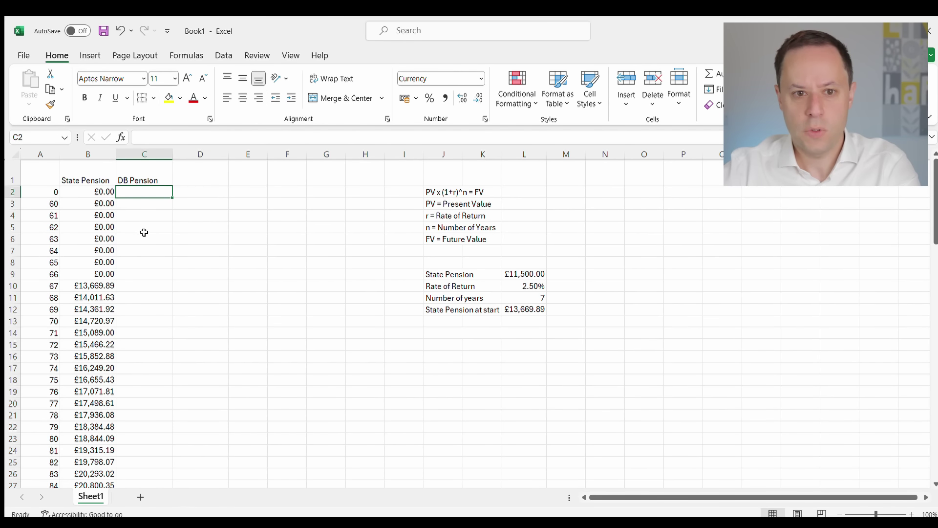
left_click(98, 194)
left_click_drag(98, 194, 151, 251)
left_click(142, 262)
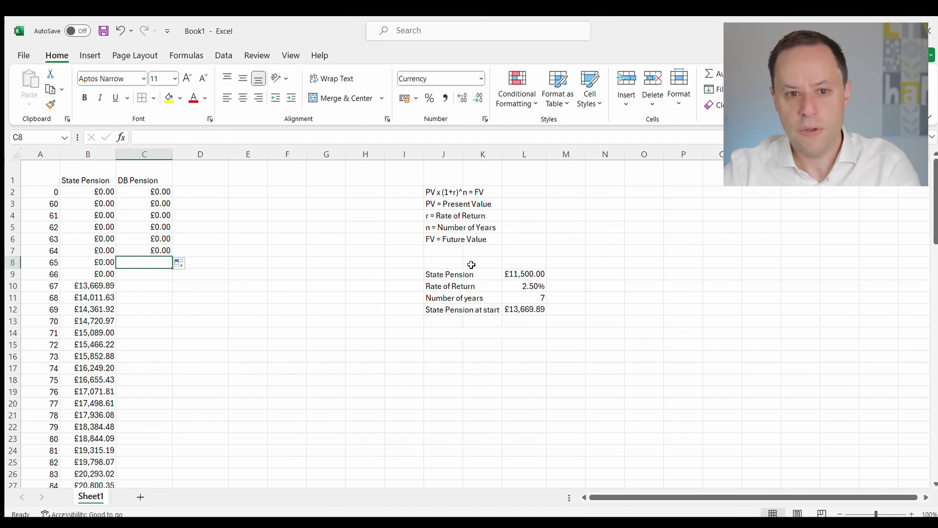
type("5000")
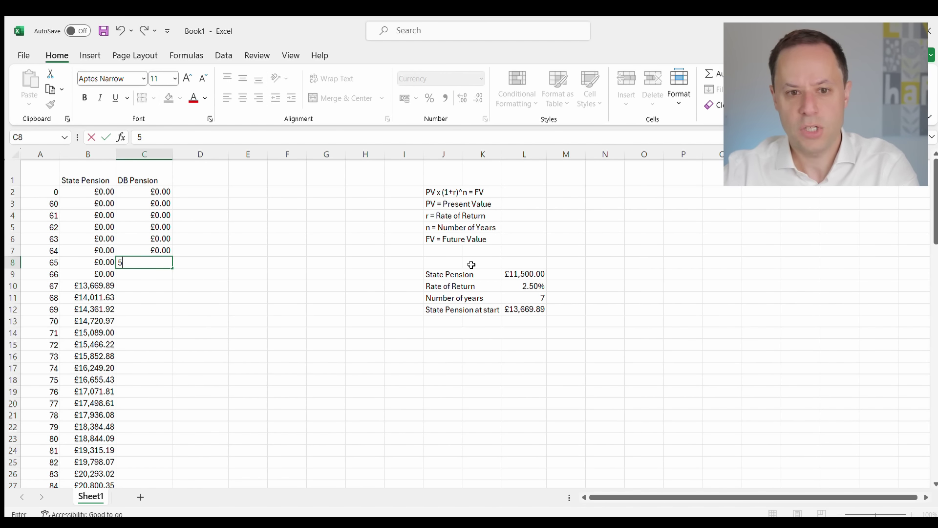
left_click(109, 281)
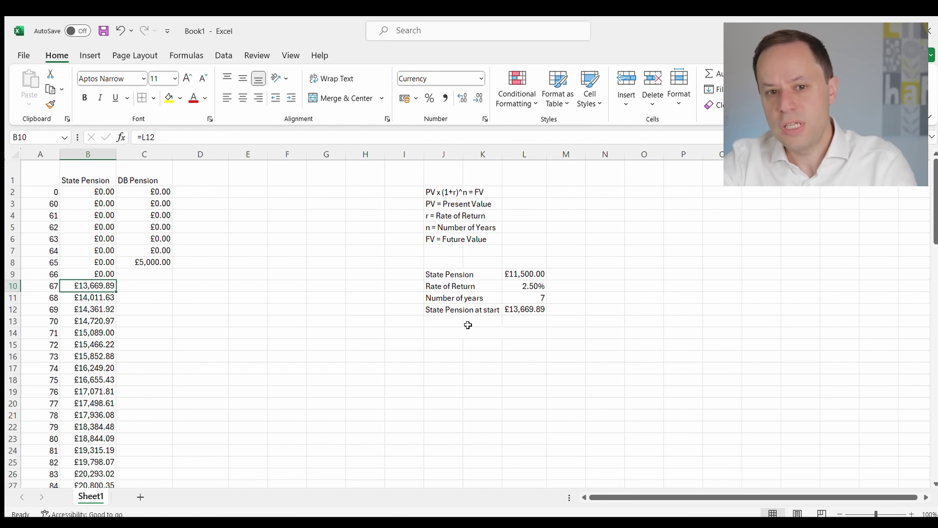
Apply All Borders to the state pension table J9:L12.
left_click(445, 334)
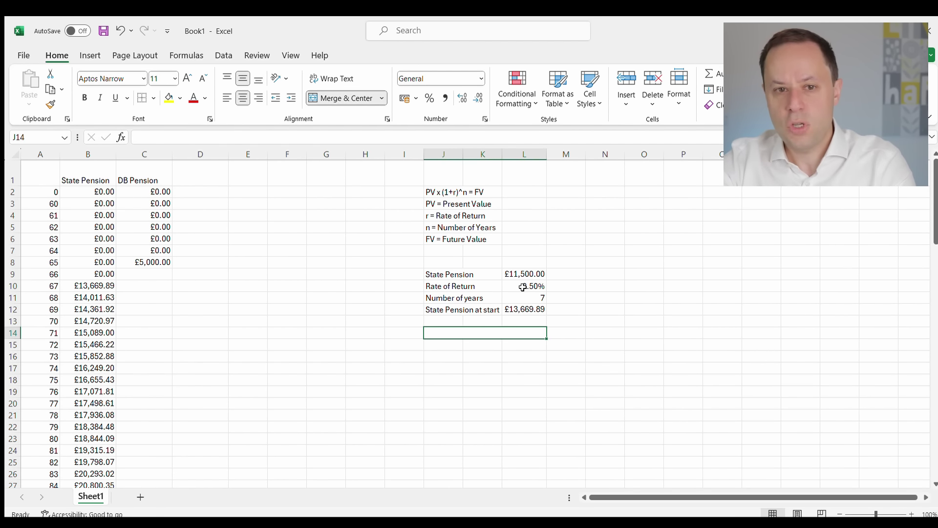
left_click_drag(439, 266, 524, 308)
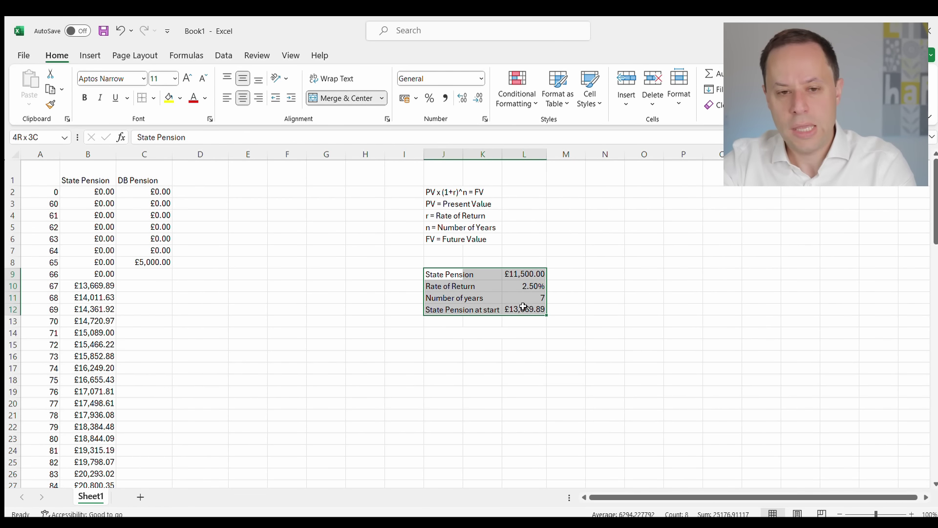
left_click(142, 96)
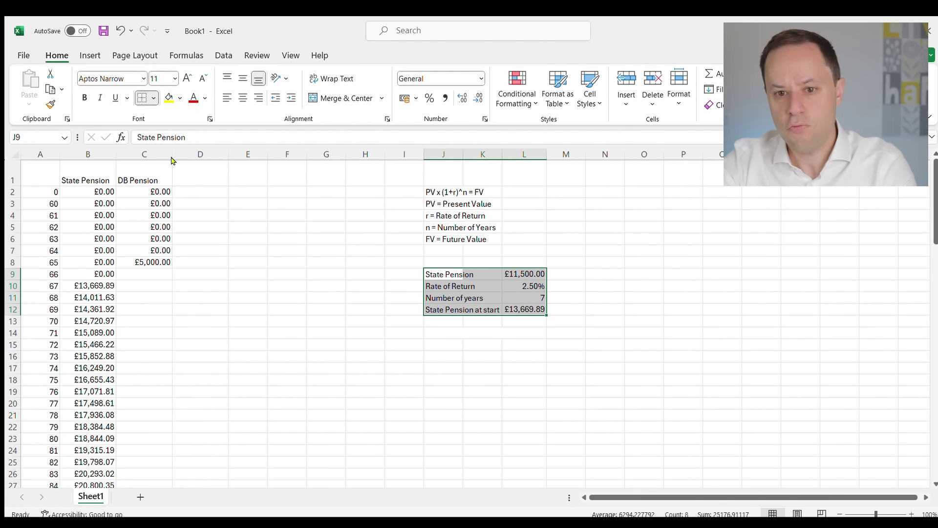
Add an 'Assumptions' heading in J14 and a CPI Inflation entry of 2% below it.
left_click(442, 331)
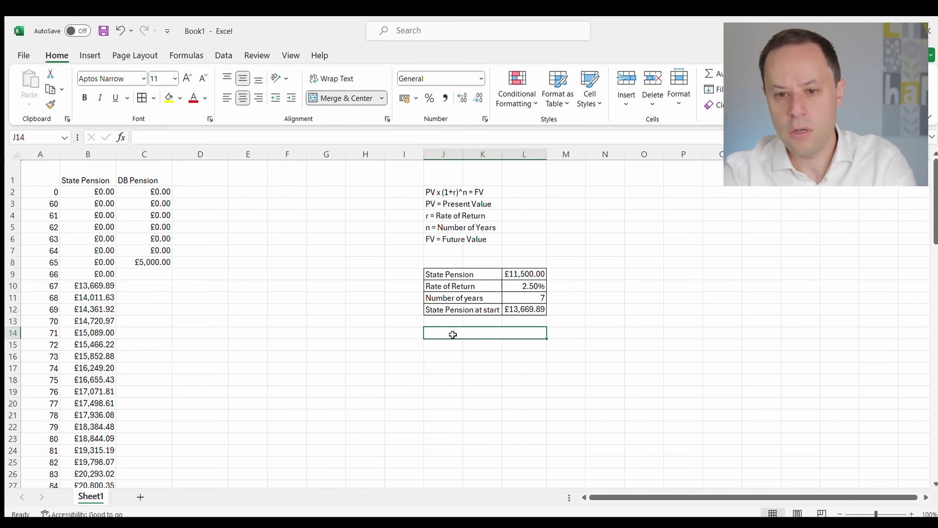
type("Assumptions")
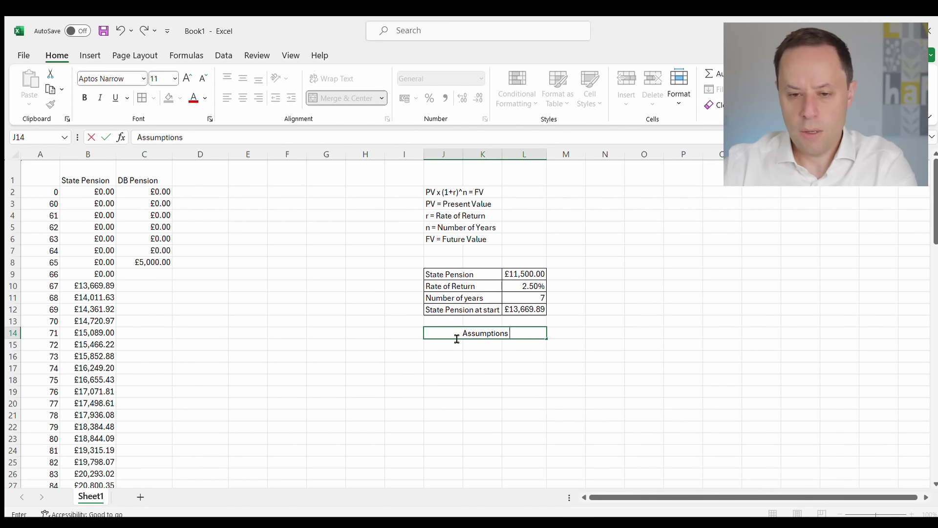
key("Return")
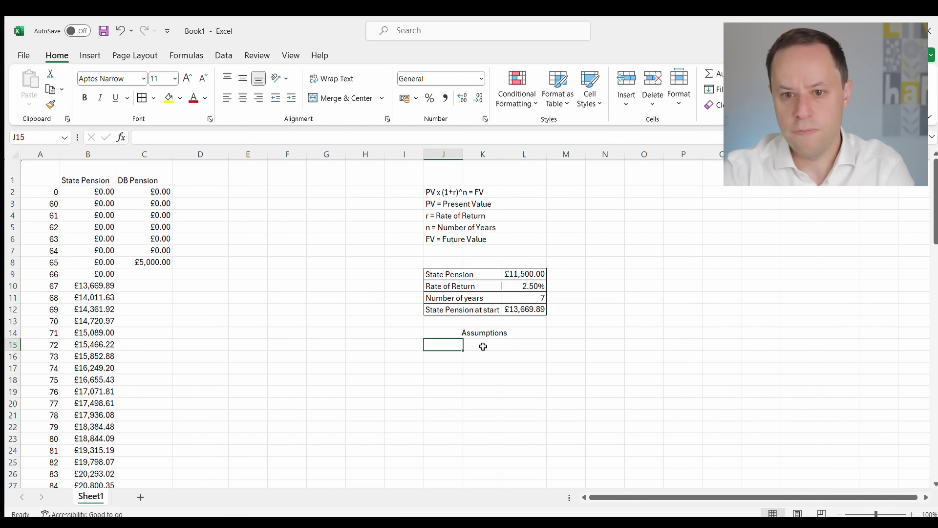
type("CPI Infpo")
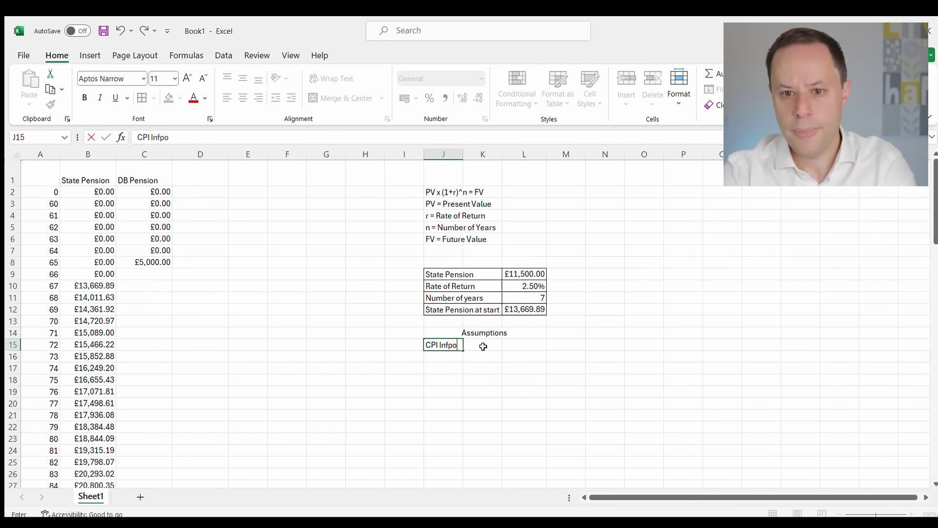
key("BackSpace")
key("BackSpace")
type("lation")
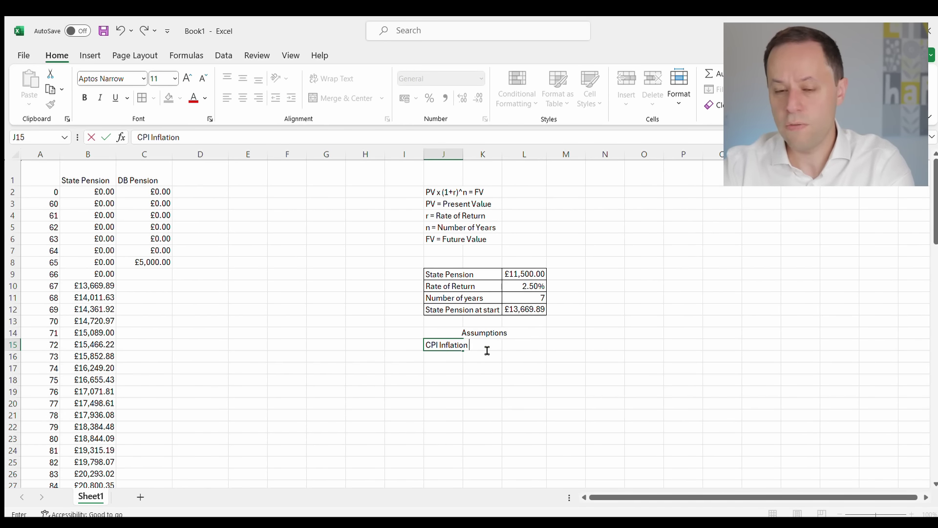
key("Tab")
key("Tab")
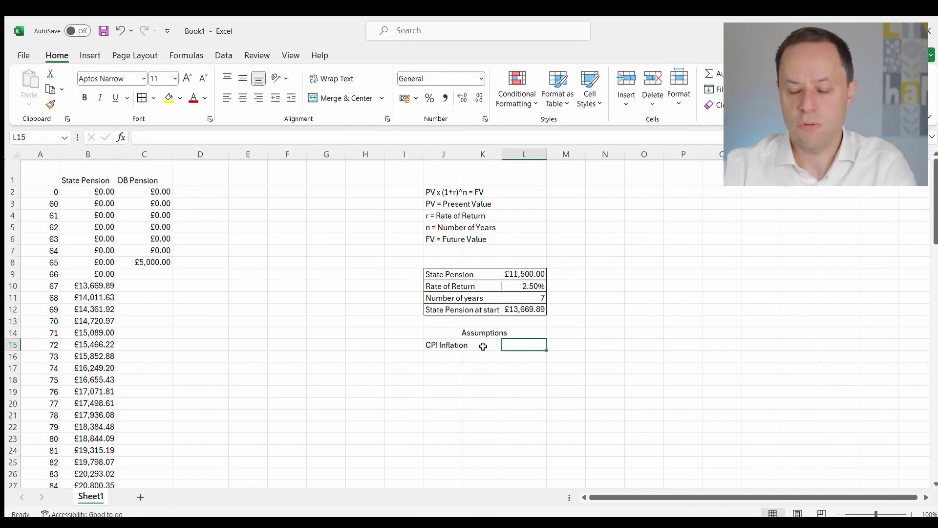
type("2%")
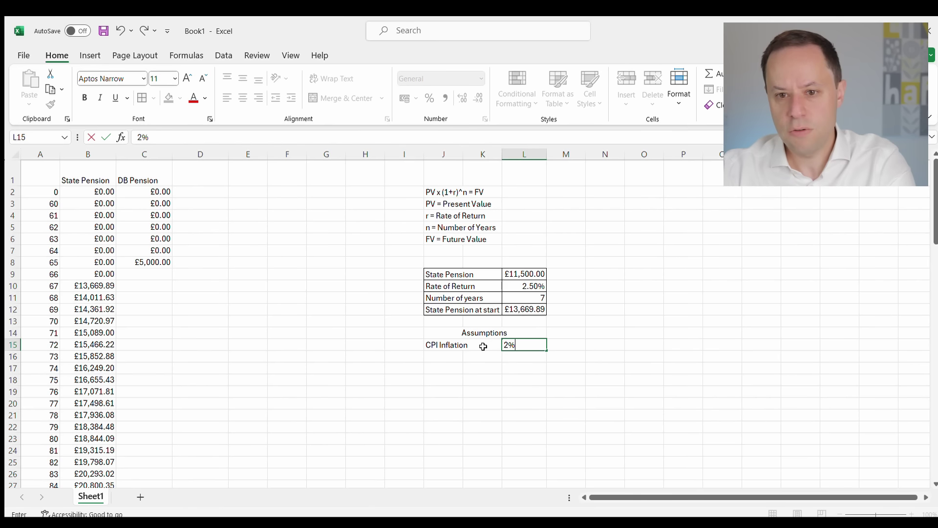
left_click(467, 378)
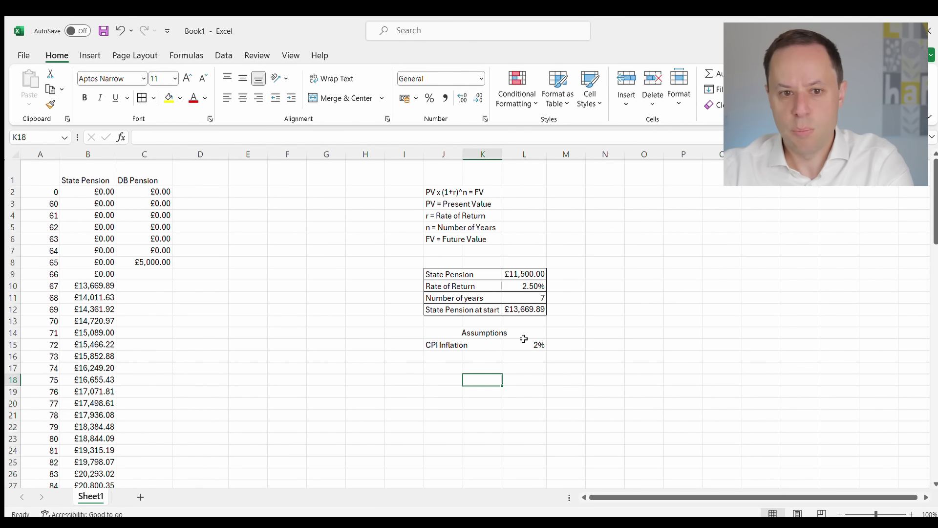
Enter a growth formula in C9 multiplying C8 by 1 plus the CPI rate in L15.
left_click(142, 260)
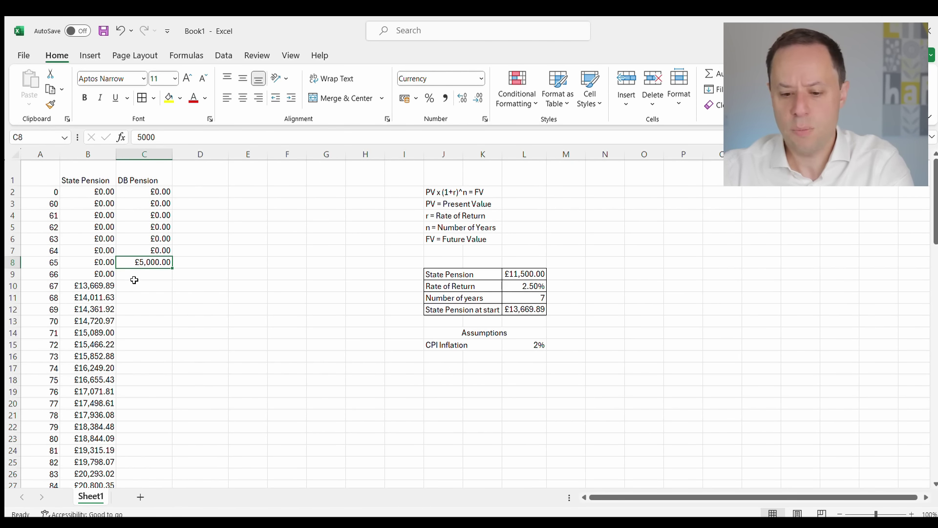
left_click(140, 276)
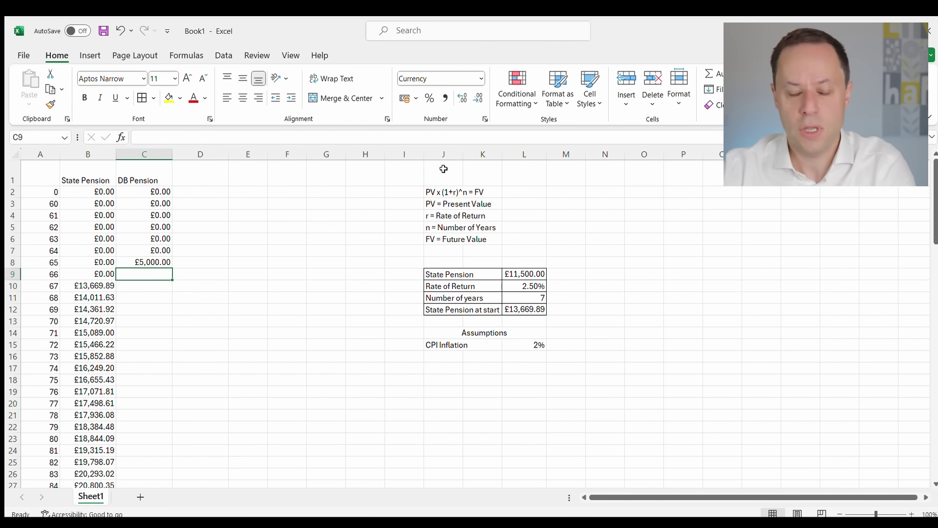
type("=")
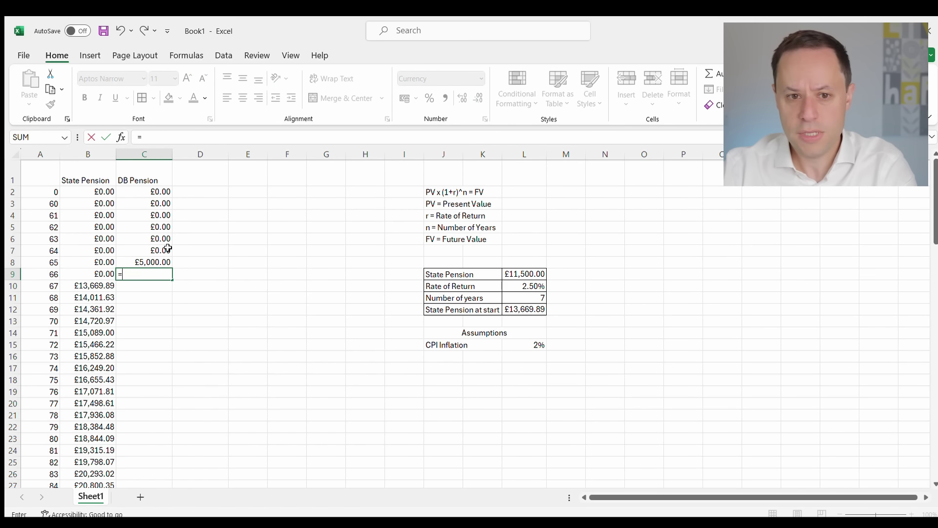
left_click(151, 261)
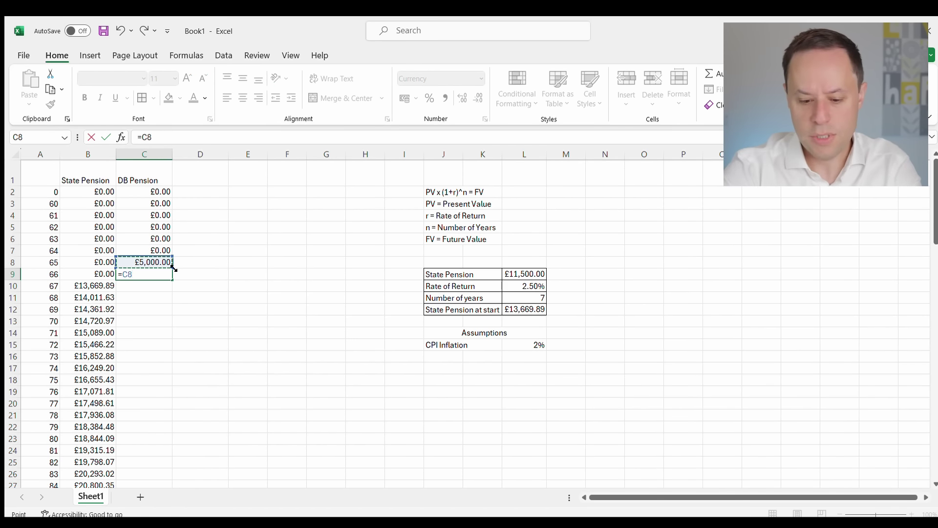
type("*")
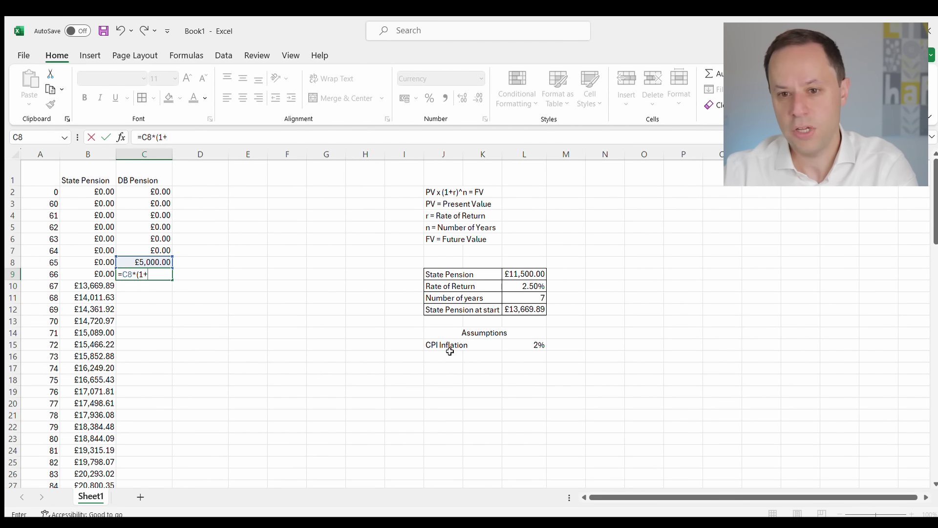
left_click(538, 343)
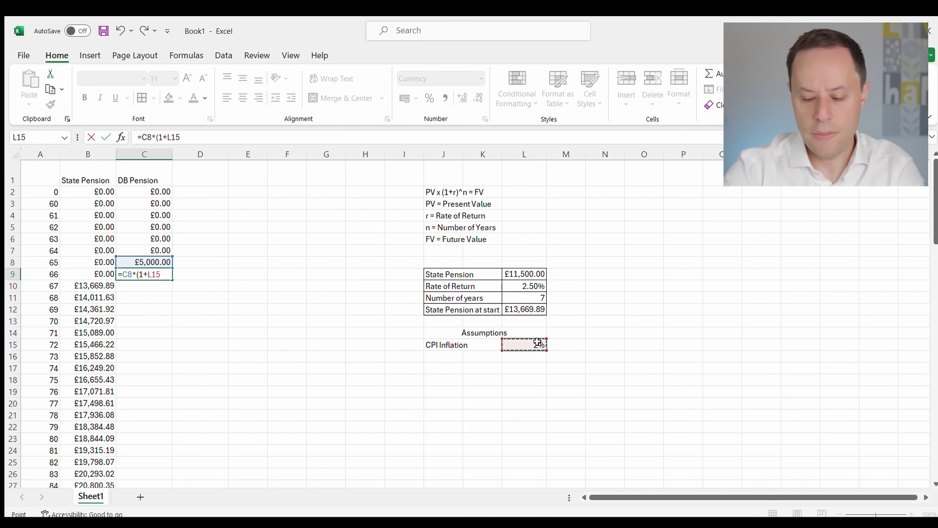
type(")")
key("Return")
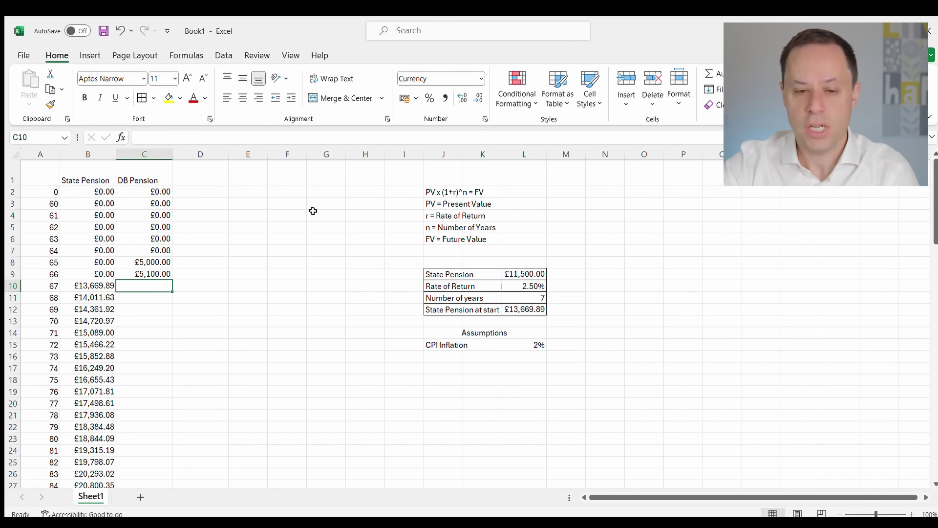
left_click(164, 272)
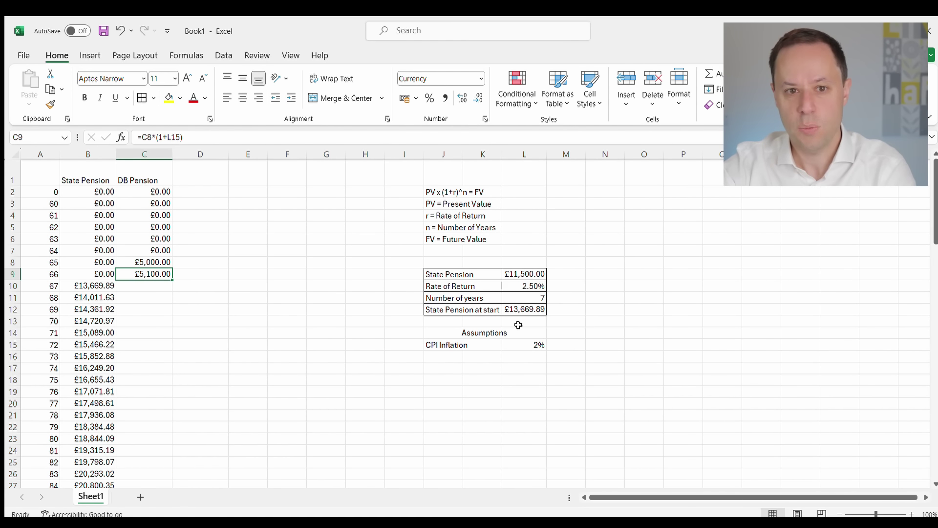
Anchor the inflation reference so C9 reads =C8*(1+$L$15).
left_click(167, 139)
type("$")
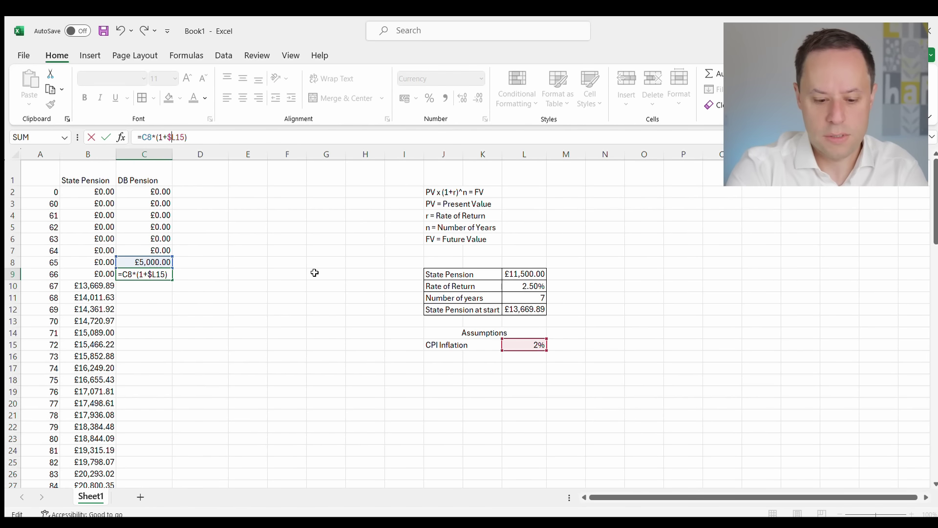
key("Right")
type("$")
key("Return")
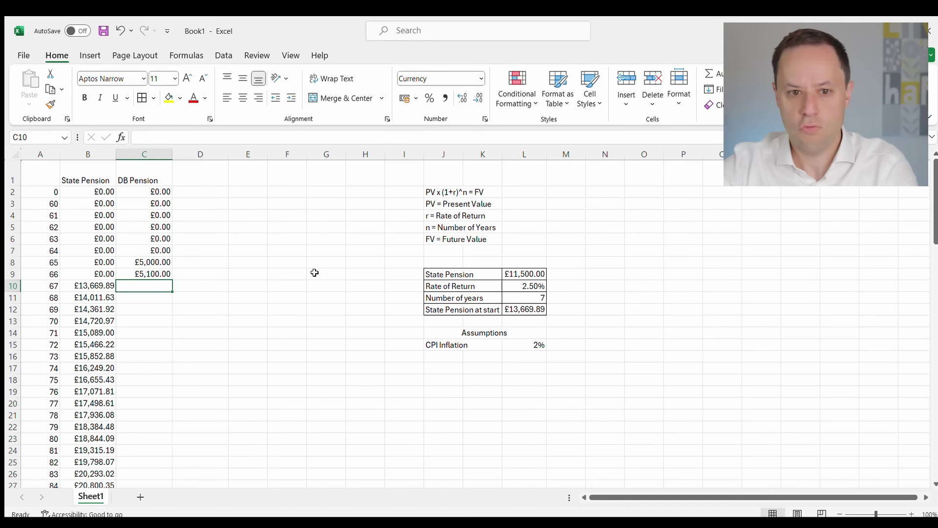
Fill the C9 formula down to age 99, reaching £9,803.38.
left_click(134, 273)
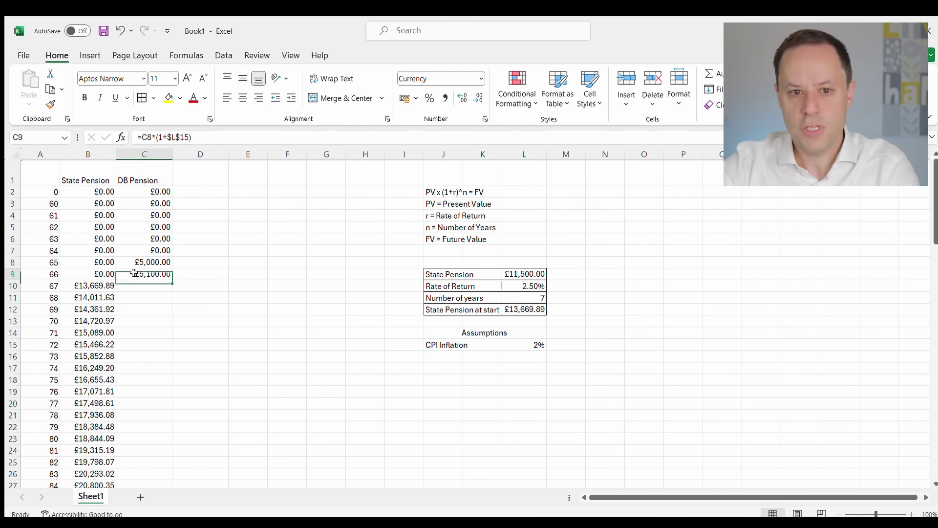
scroll(230, 300, "down", 1)
left_click_drag(172, 243, 166, 453)
scroll(298, 389, "up", 3)
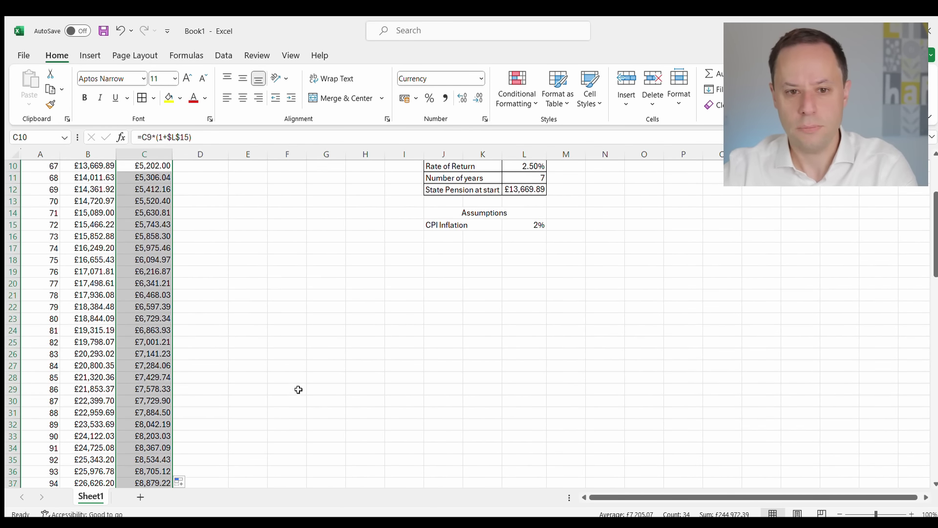
left_click(291, 259)
scroll(207, 358, "down", 7)
scroll(140, 330, "up", 10)
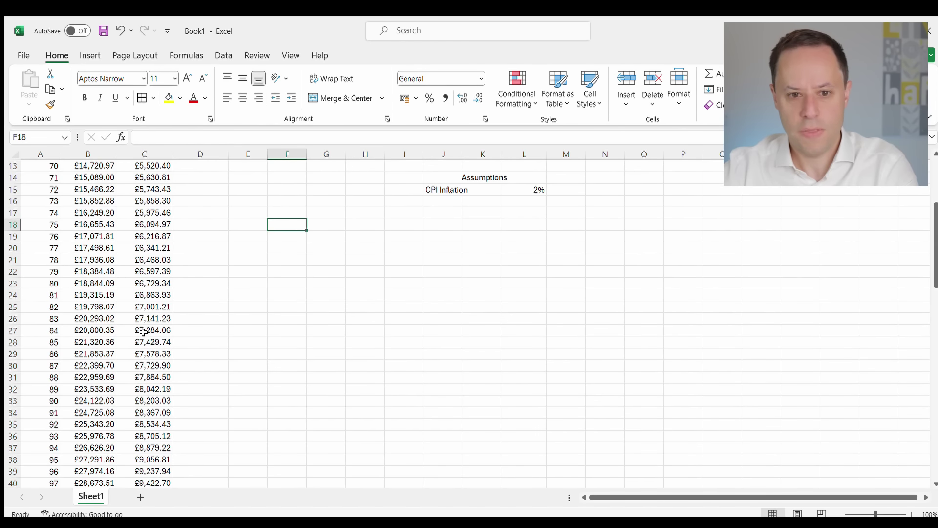
scroll(142, 398, "down", 7)
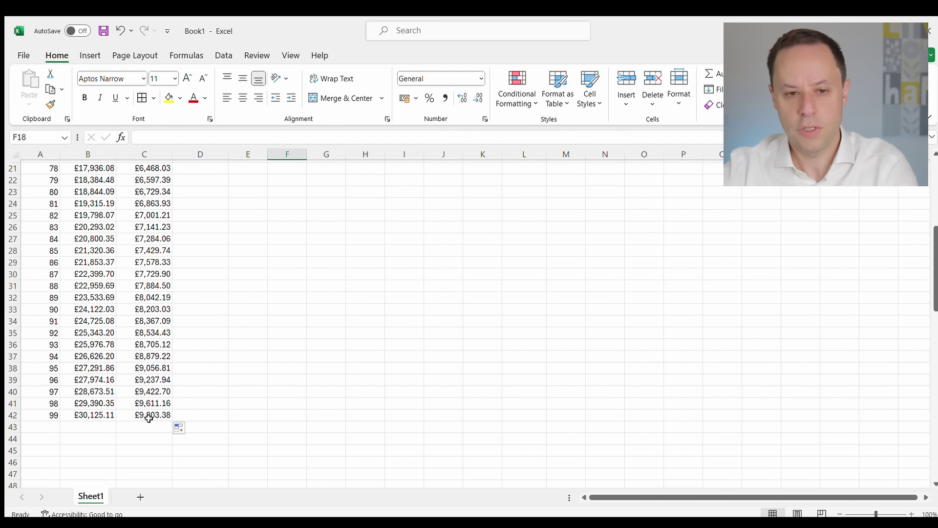
scroll(89, 314, "up", 7)
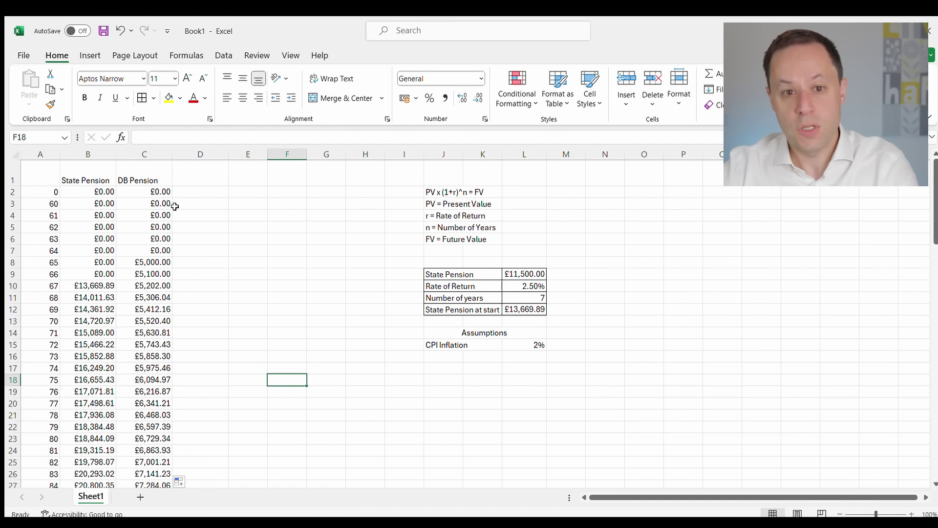
Enter the heading 'Guaranteed Income' in D1.
left_click(196, 174)
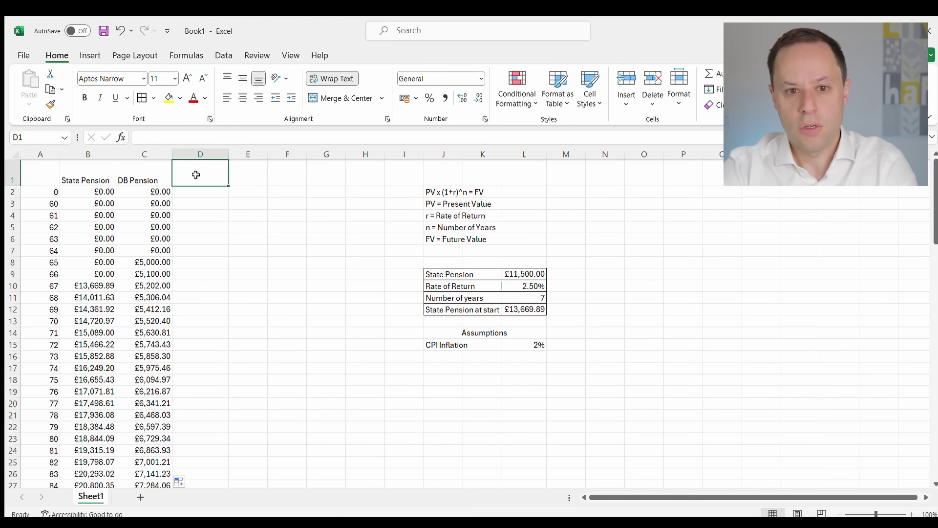
type("Guaranteed INcome")
key("BackSpace")
key("BackSpace")
key("BackSpace")
key("BackSpace")
key("BackSpace")
type("ncome")
left_click(264, 240)
Enter =B2+C2 in D2 to total the State Pension and DB Pension.
left_click(200, 192)
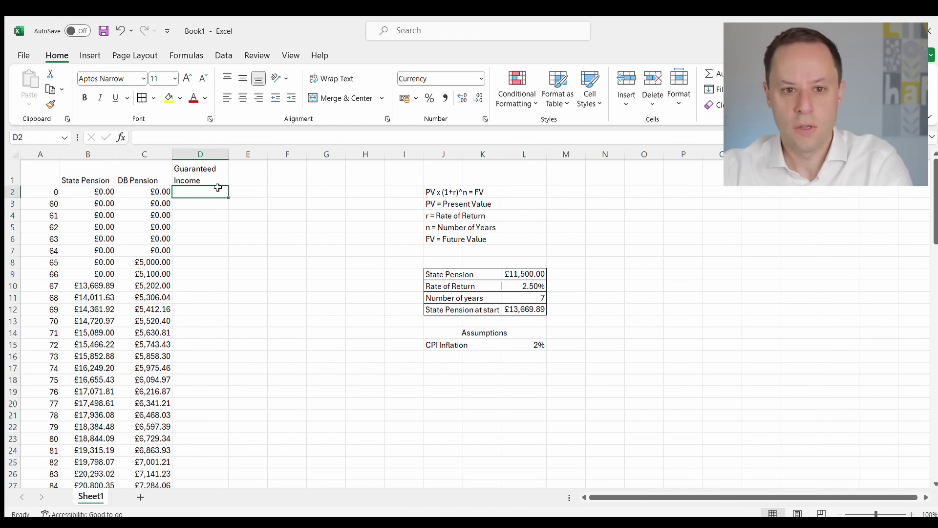
type("=")
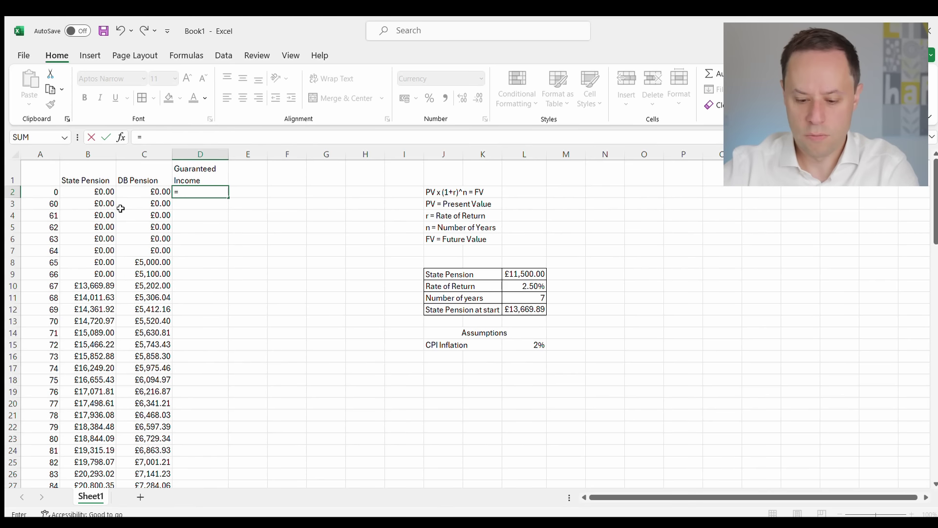
left_click(103, 192)
left_click(175, 143)
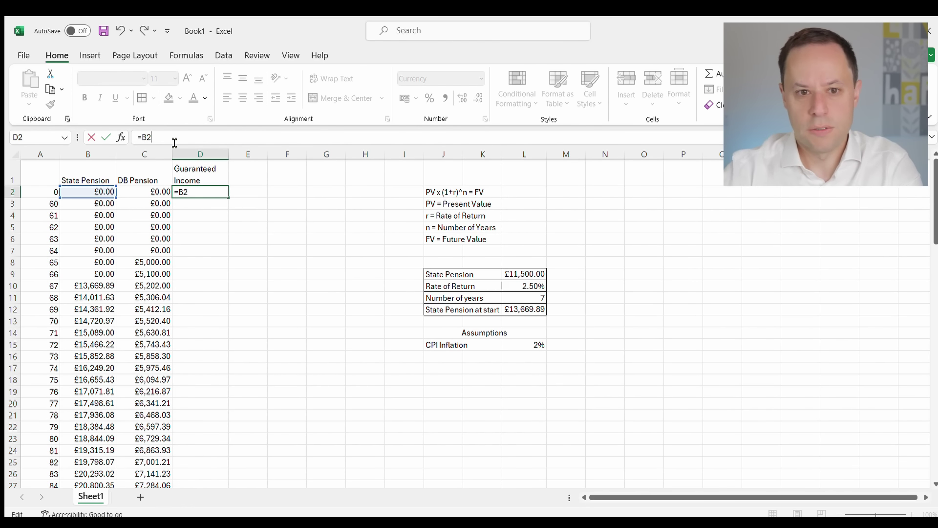
type("+")
left_click(147, 191)
key("Return")
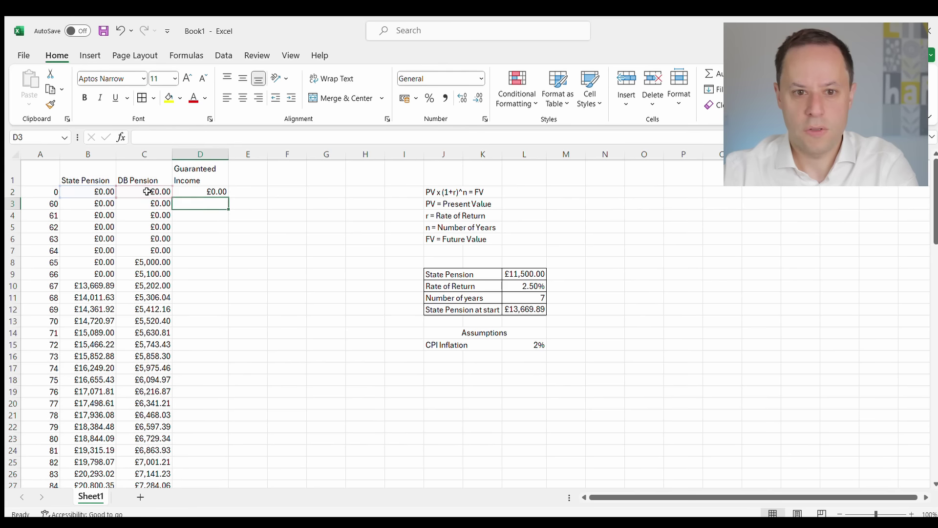
Fill the =B2+C2 formula down to row 42 and check the age 66–67 totals.
left_click(216, 191)
left_click_drag(228, 197, 216, 462)
scroll(201, 423, "up", 5)
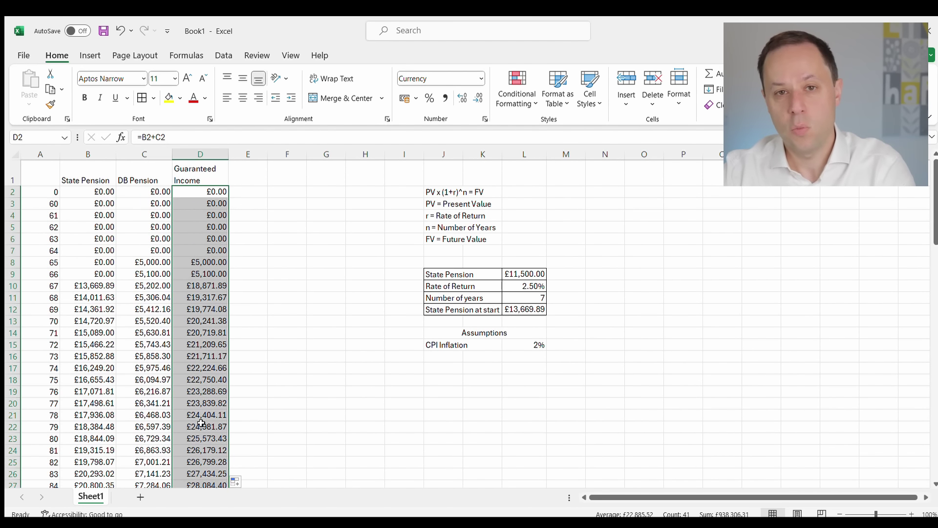
left_click(217, 260)
left_click(198, 271)
left_click(197, 285)
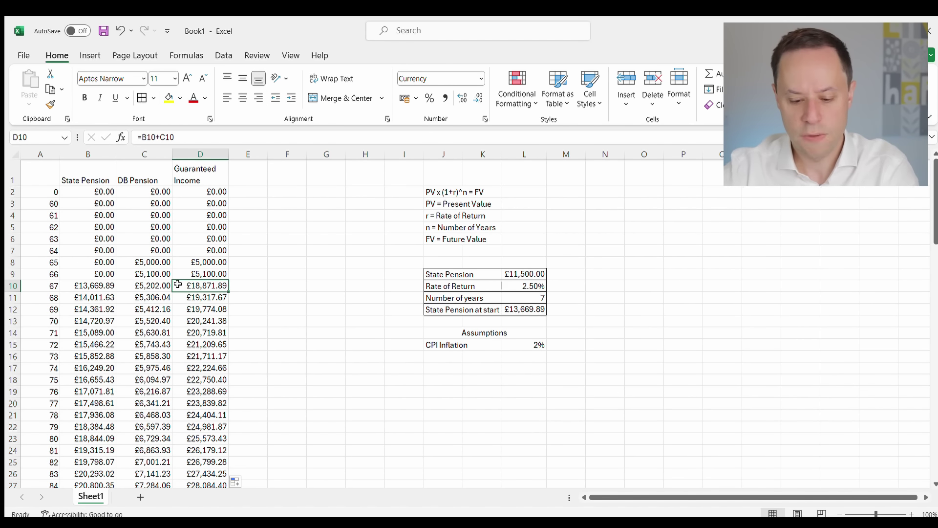
left_click(263, 182)
Type 'Income Requirement' in E1 and widen column E to fit the heading.
type("I")
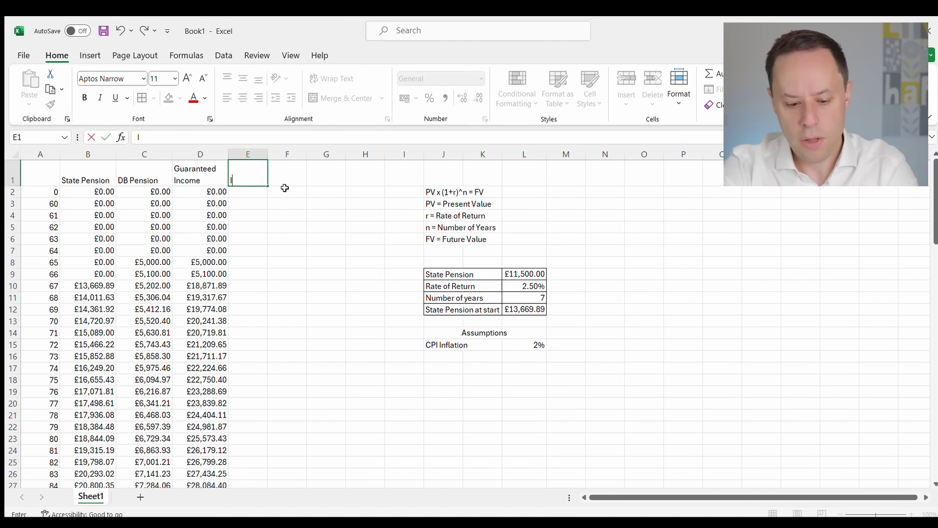
type("ncome Requirement")
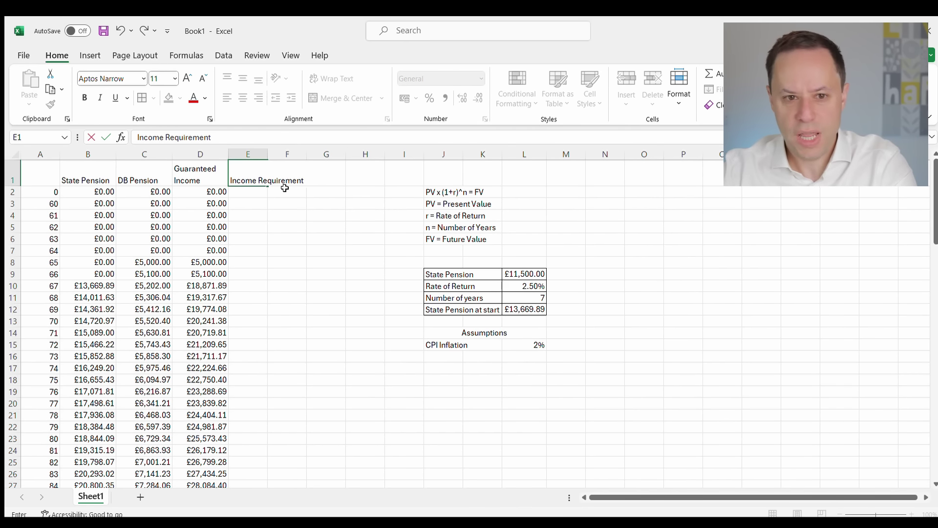
left_click(286, 251)
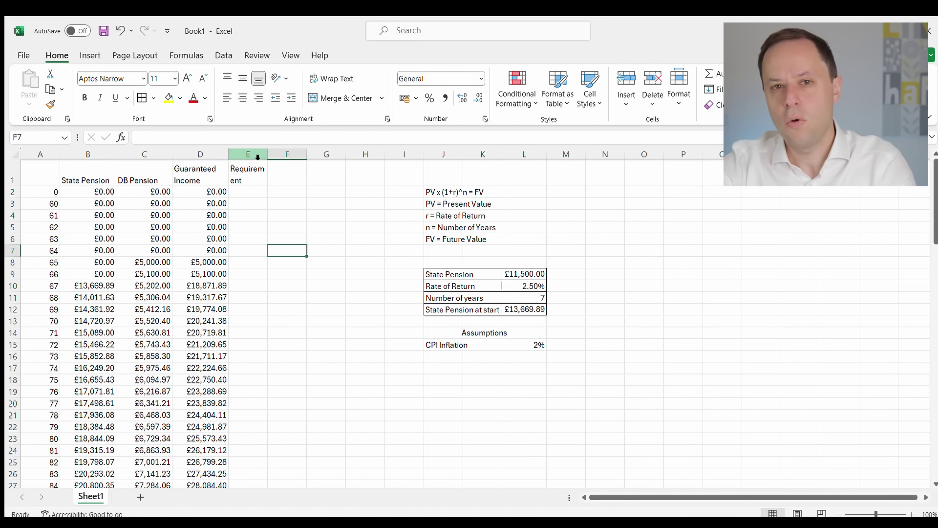
left_click(276, 174)
left_click(248, 181)
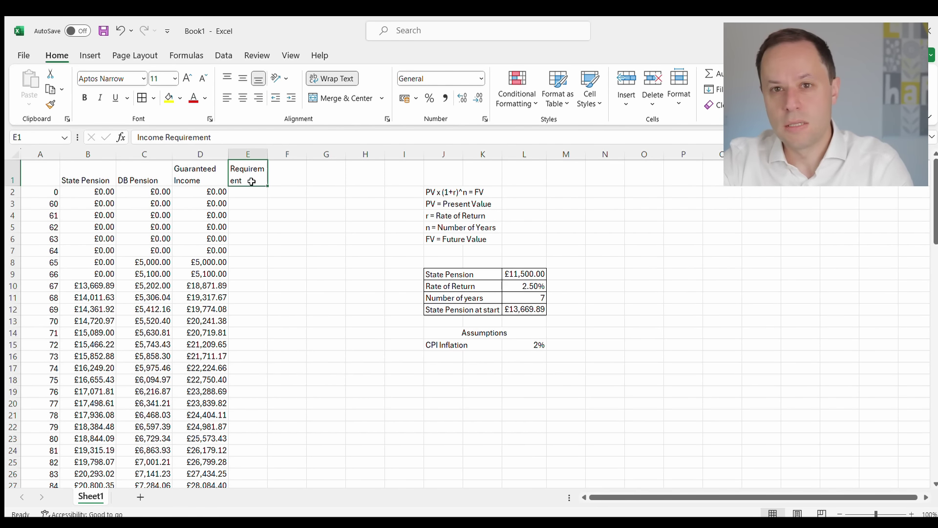
left_click_drag(264, 154, 279, 155)
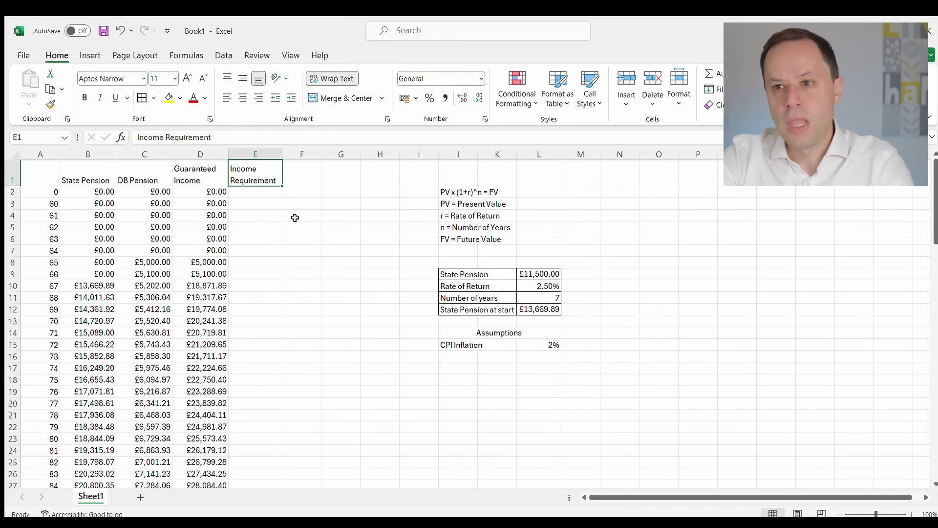
left_click(254, 194)
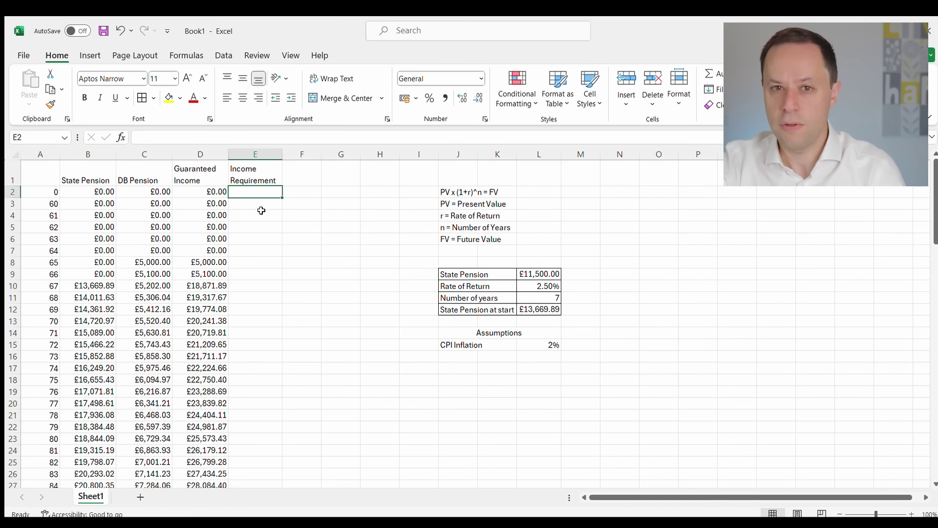
left_click(252, 237)
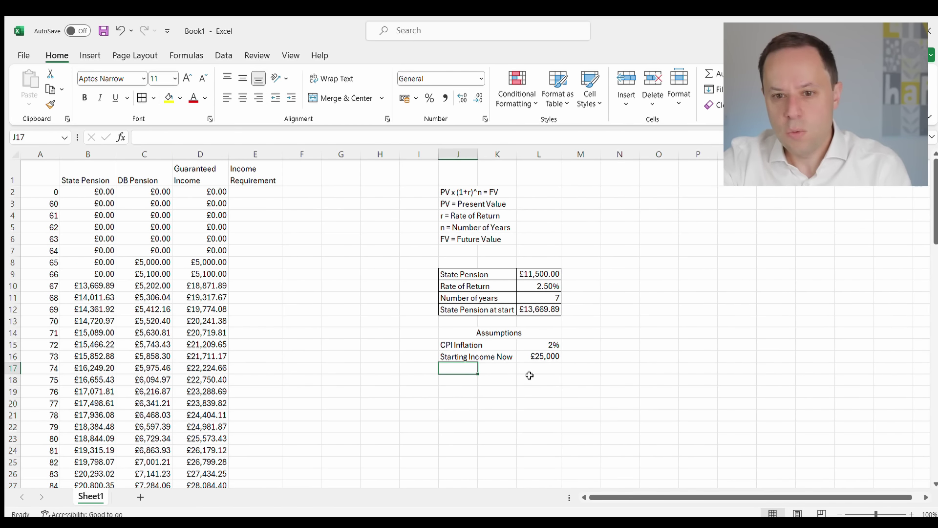
Add a 'Starting Income 63' assumption with the formula =L16*(1+L15)^3.
type("Starti")
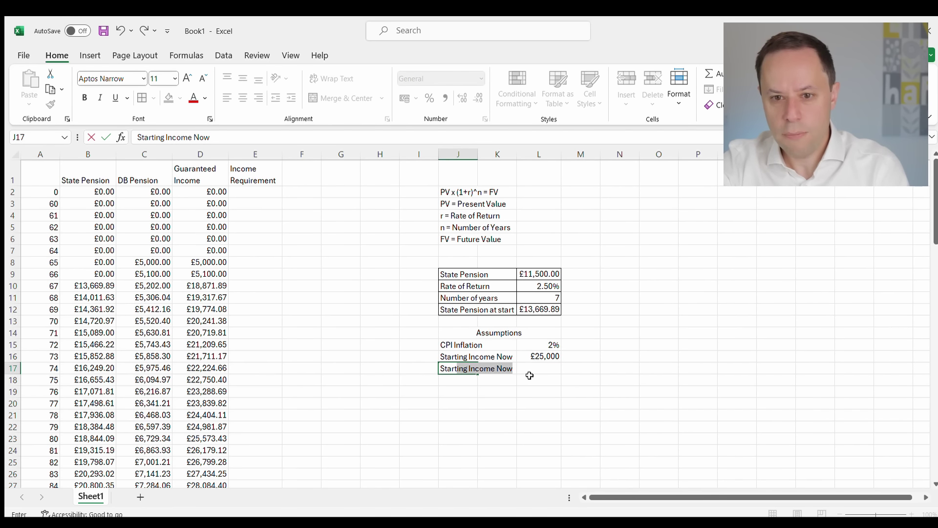
type("ng Income ")
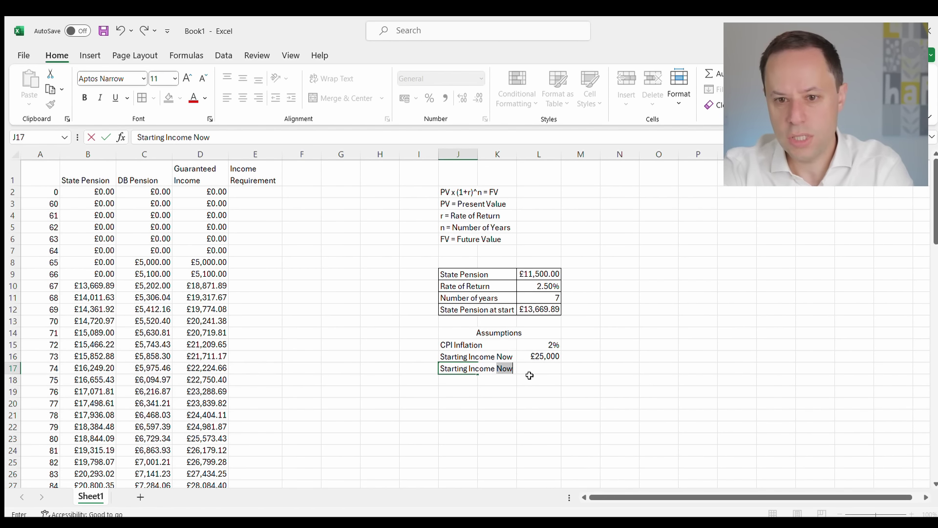
type("63")
left_click(530, 375)
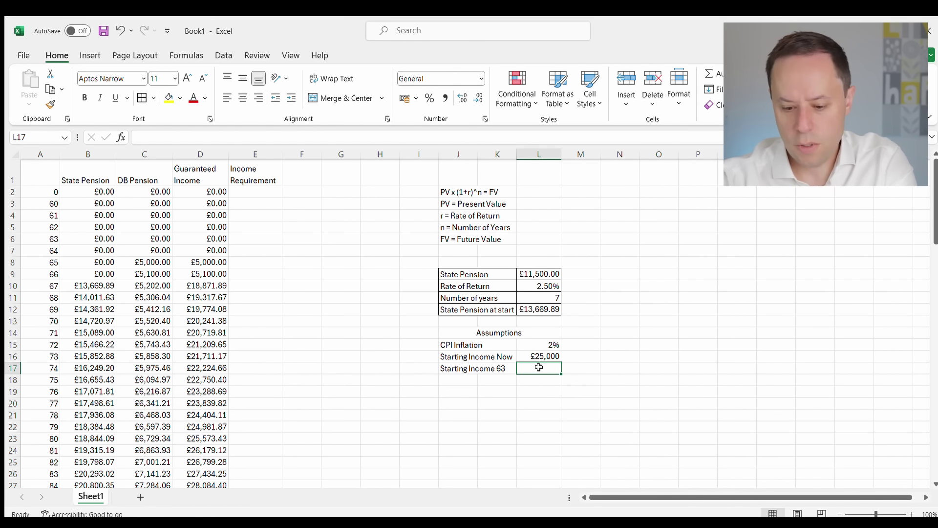
type("=")
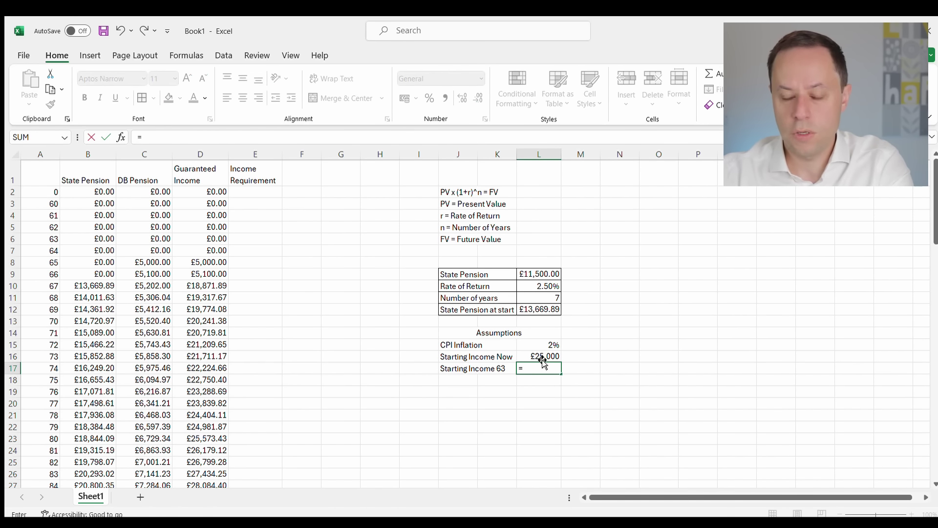
left_click(541, 356)
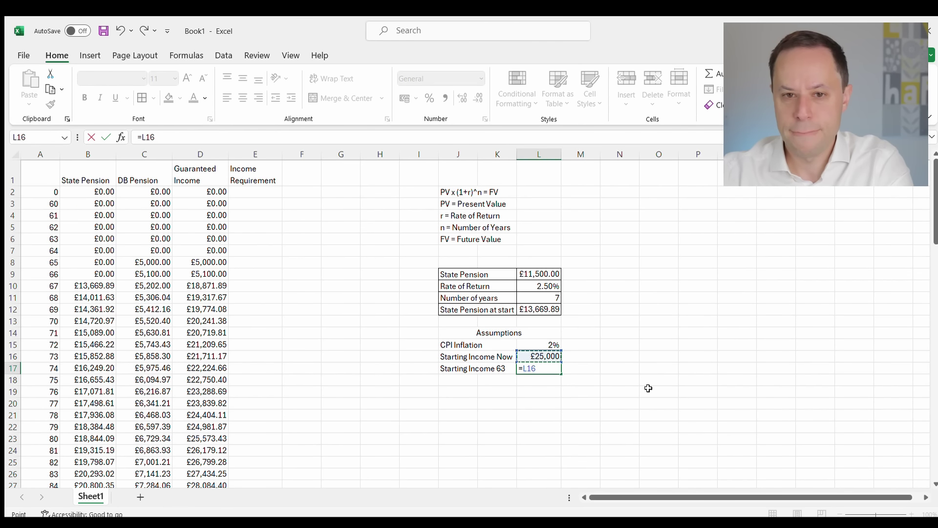
left_click(165, 139)
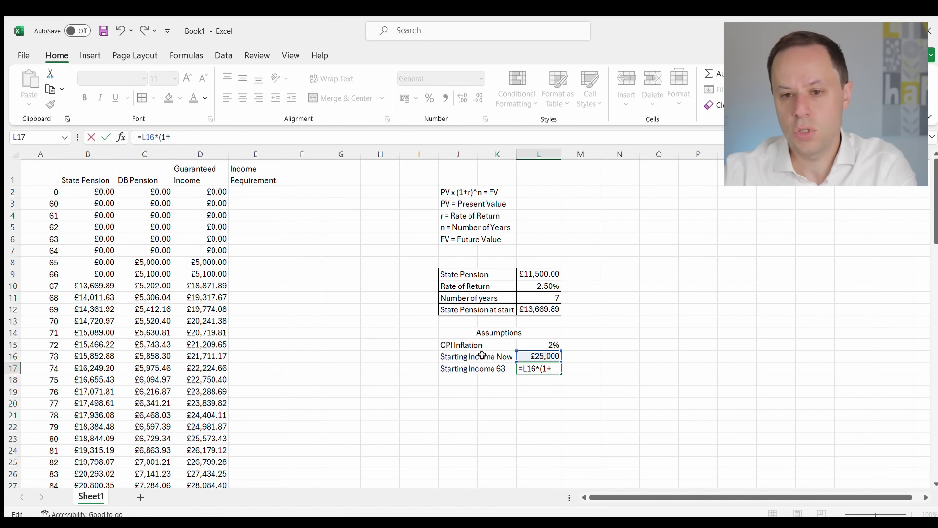
left_click(543, 343)
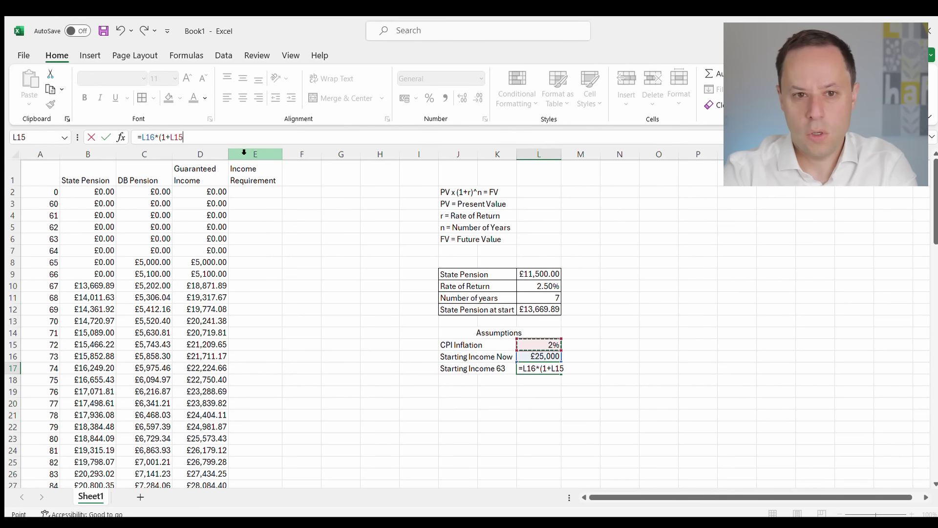
type(")")
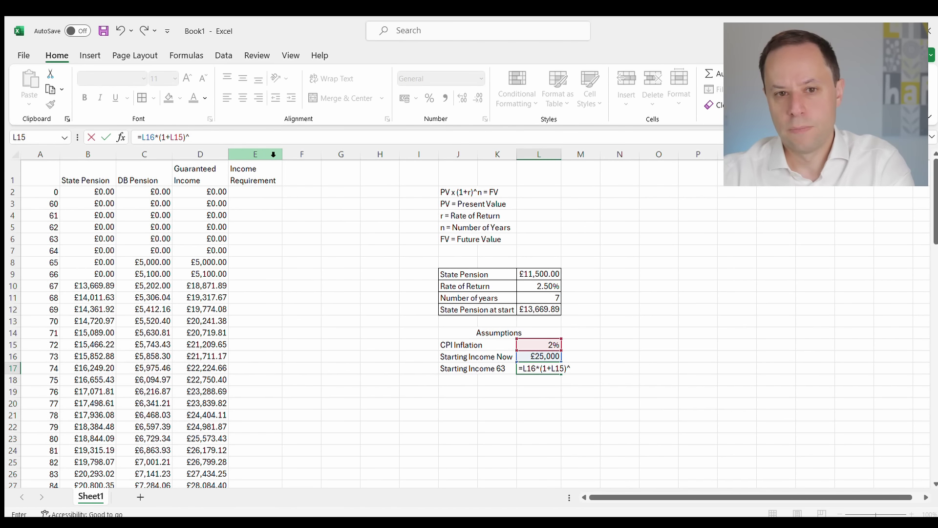
type("^3")
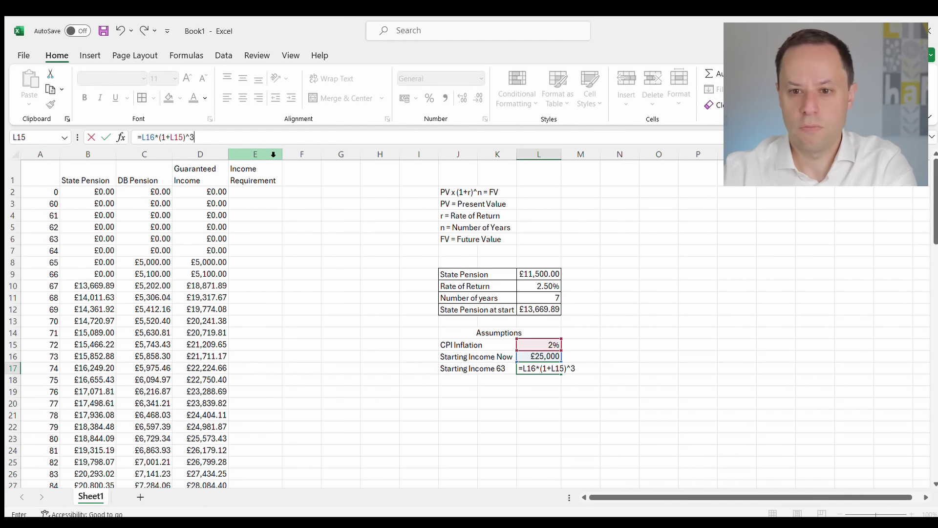
key("Return")
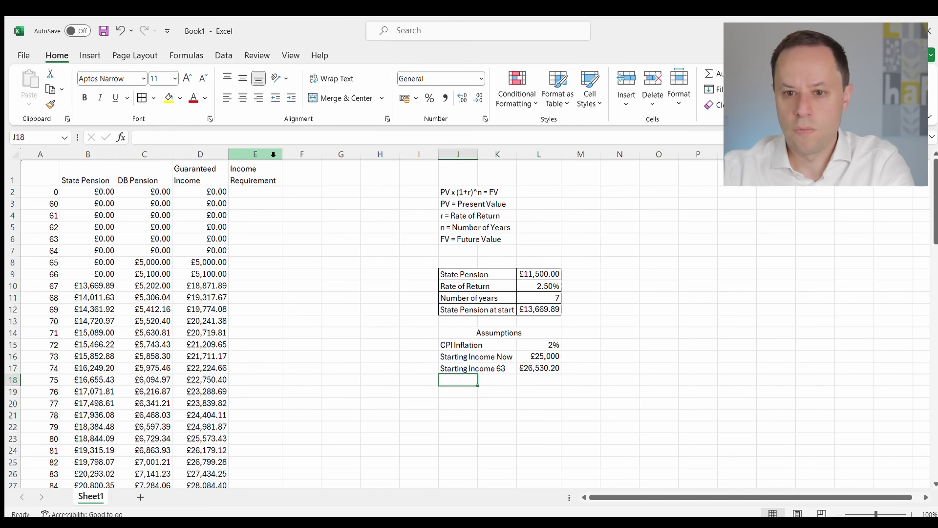
Show the £25,000 starting income with two decimals and verify the Starting Income 63 formula.
left_click(522, 354)
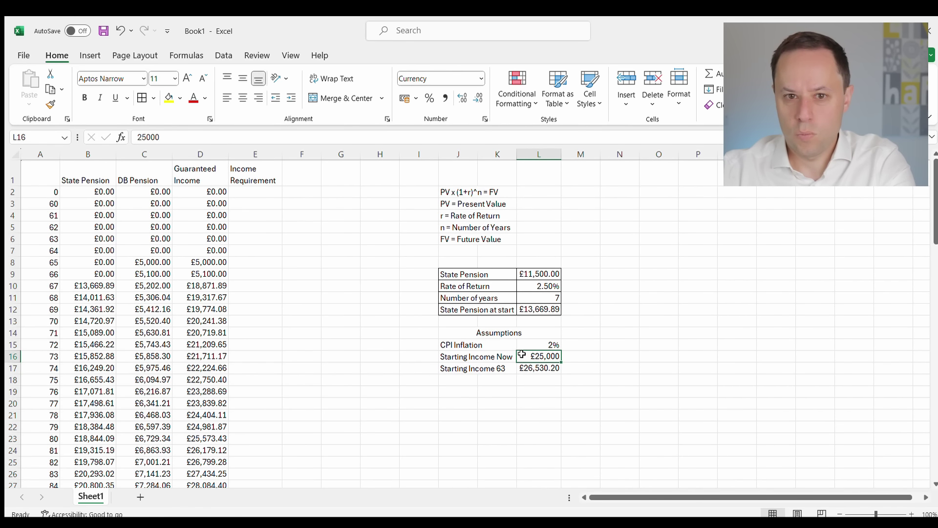
left_click(459, 97)
left_click(460, 98)
left_click(606, 336)
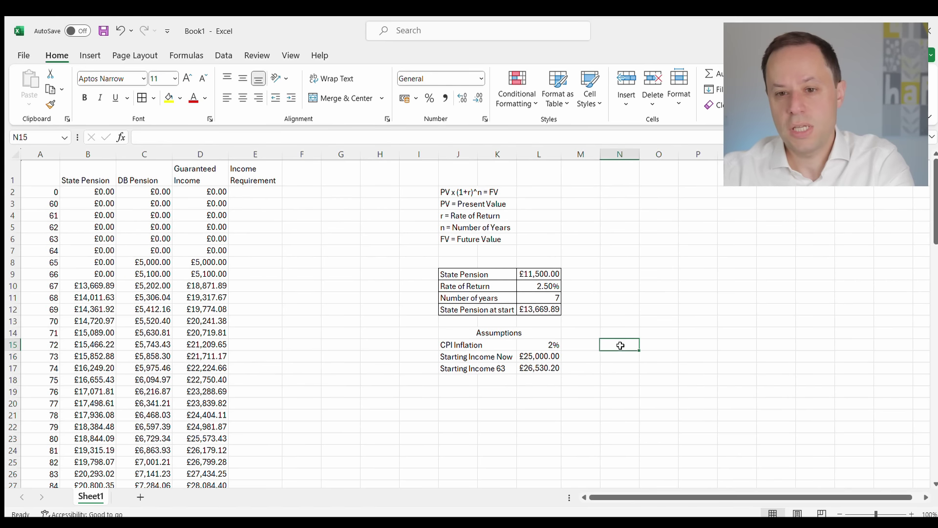
left_click(542, 367)
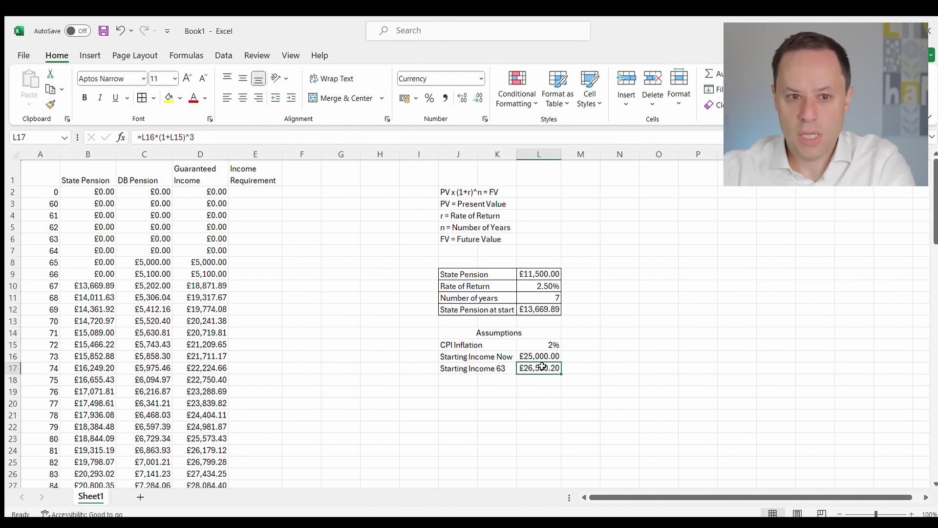
left_click(242, 237)
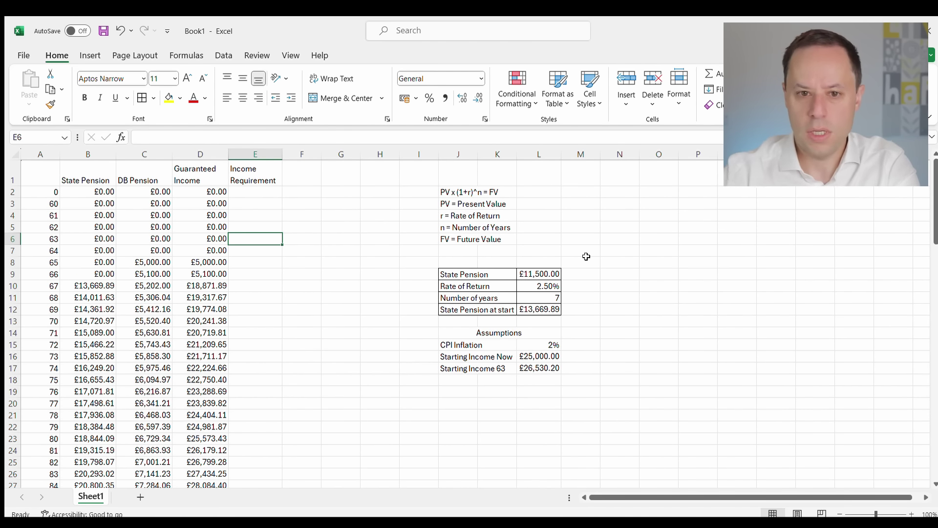
Set E6 to =L17 (£26,530.20) and fill £0.00 into E2:E5 for the earlier ages.
type("=")
left_click(534, 369)
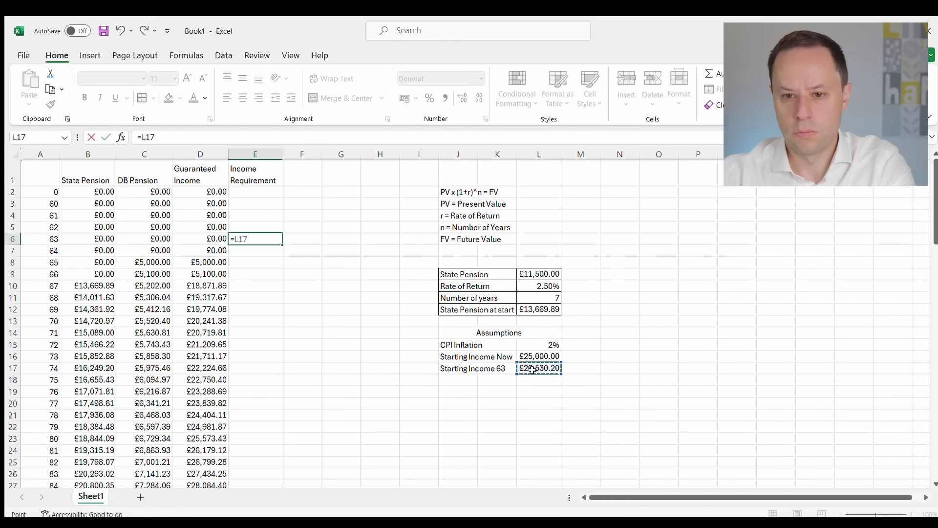
key("Return")
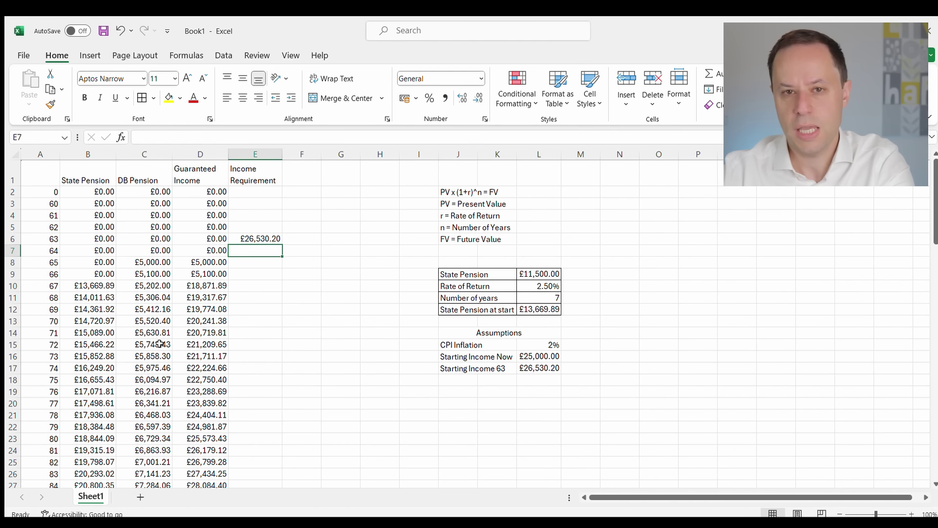
left_click_drag(210, 191, 275, 230)
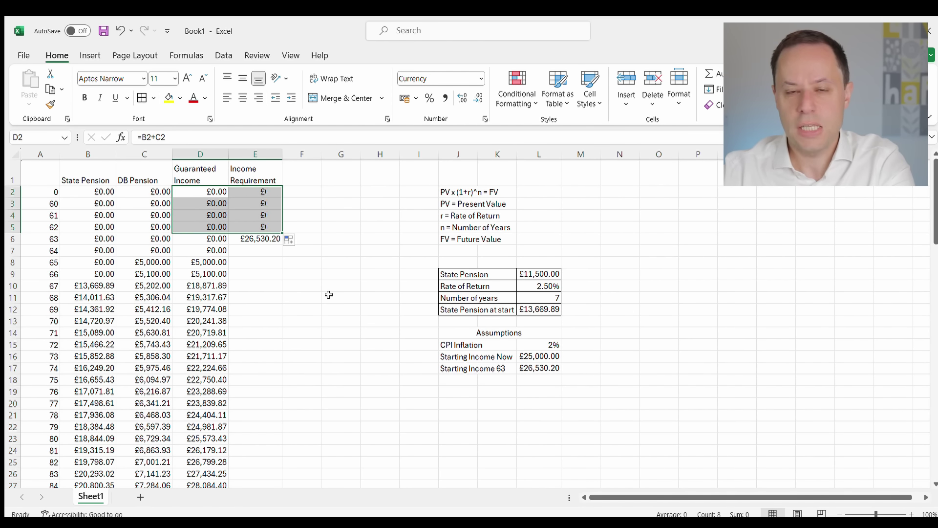
left_click(272, 307)
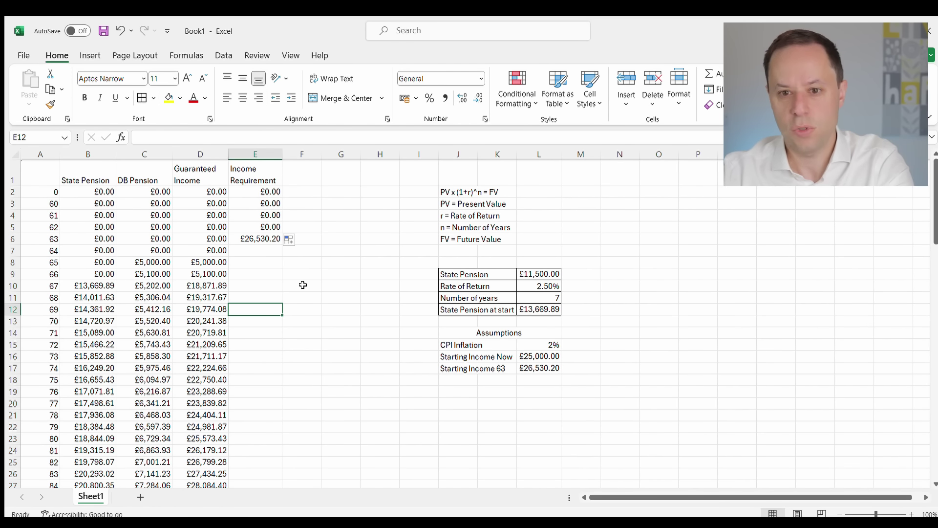
scroll(454, 332, "down", 2)
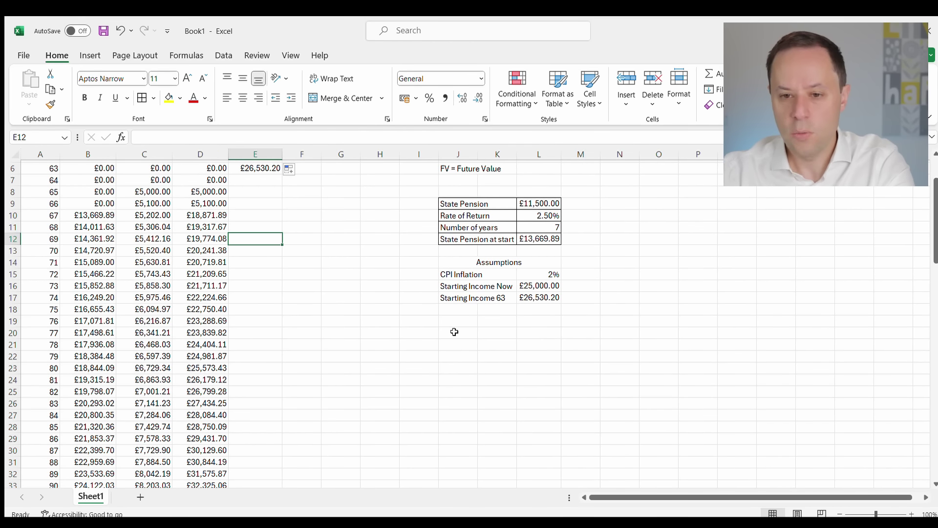
Put all borders on every cell of the Assumptions table.
left_click(446, 260)
left_click_drag(446, 260, 538, 297)
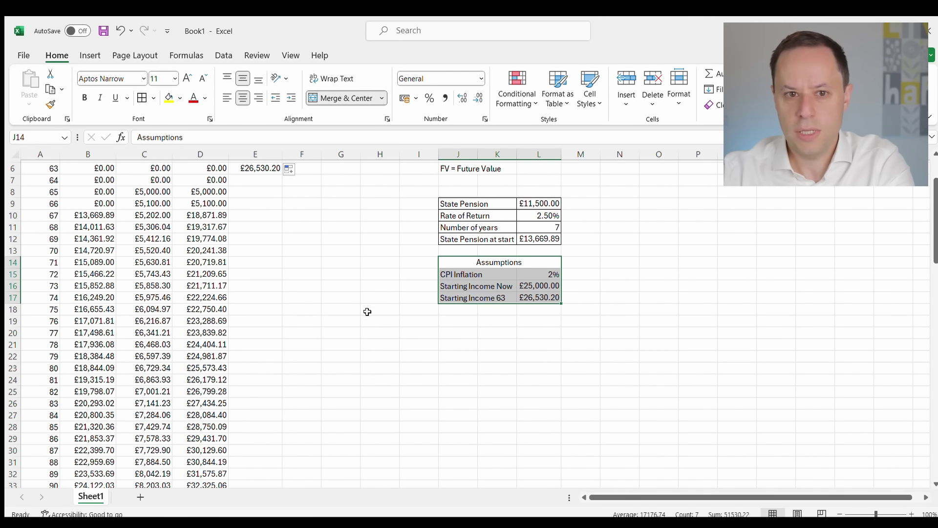
left_click(143, 98)
left_click(377, 309)
scroll(342, 318, "up", 2)
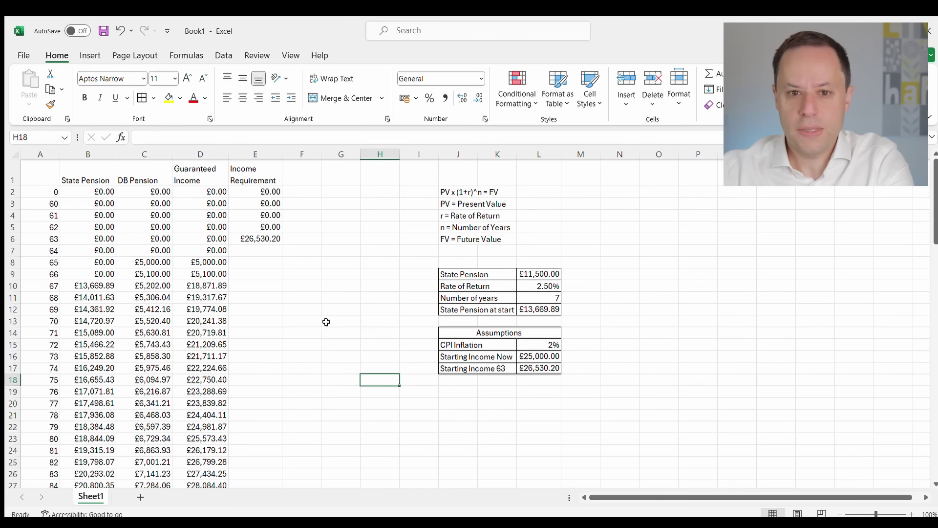
Enter =E6*(1+$L$15) in E7 to grow the income requirement by CPI inflation.
left_click(255, 239)
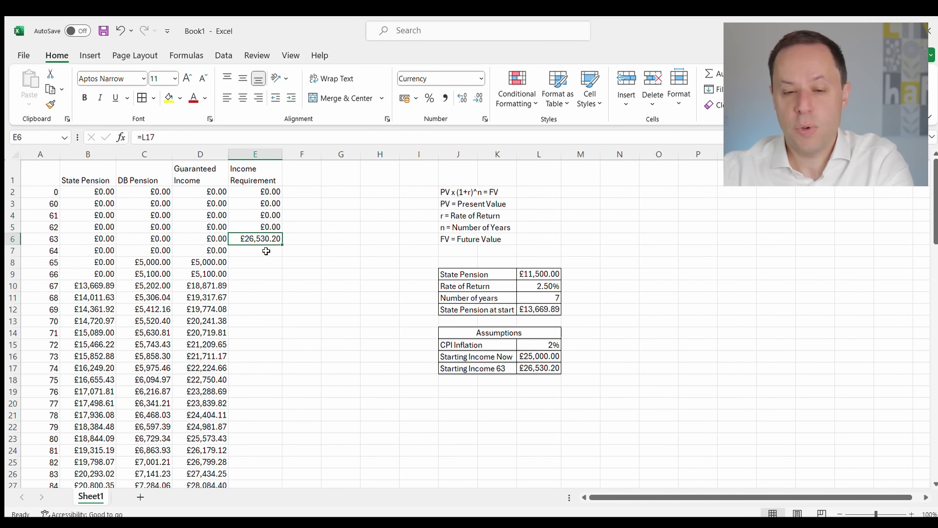
left_click(264, 250)
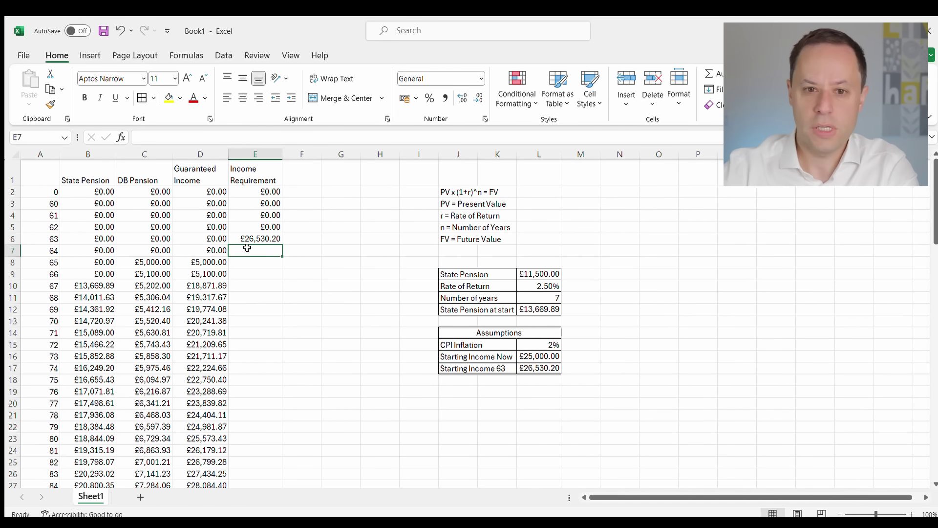
type("=")
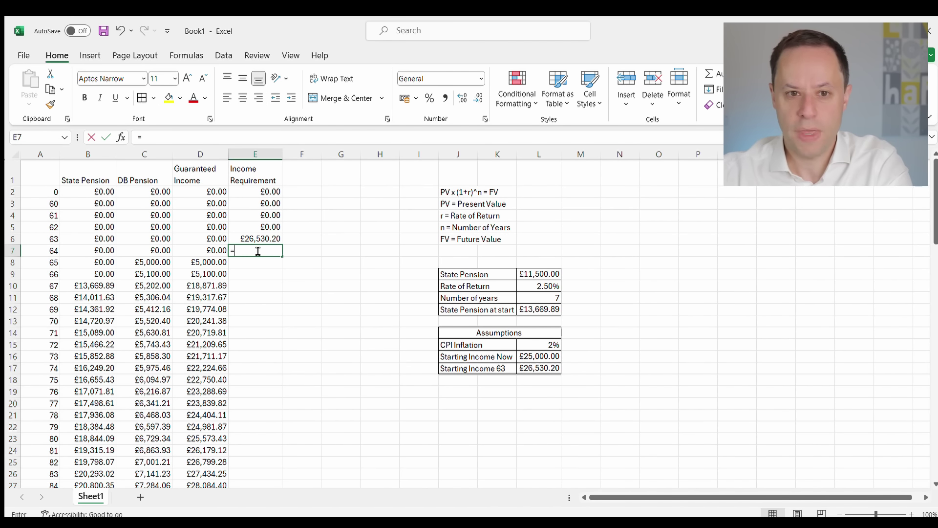
left_click(261, 239)
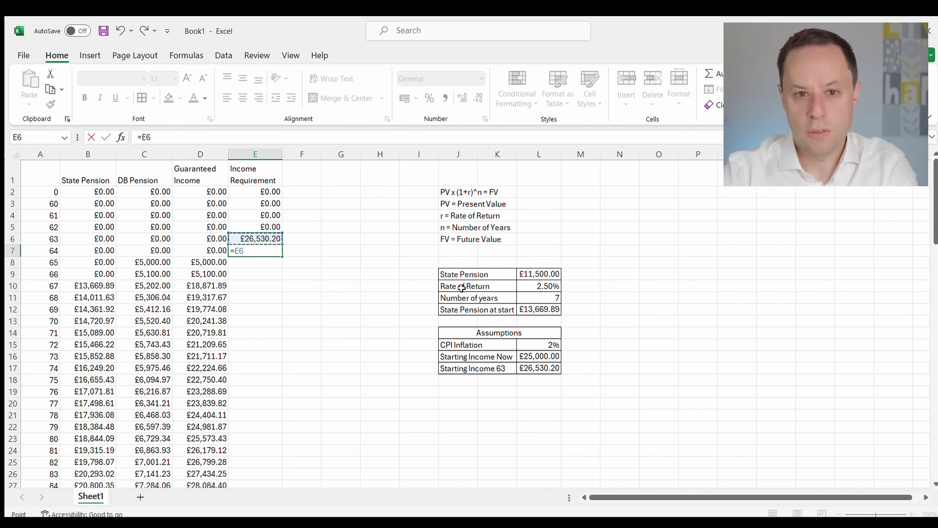
left_click(239, 145)
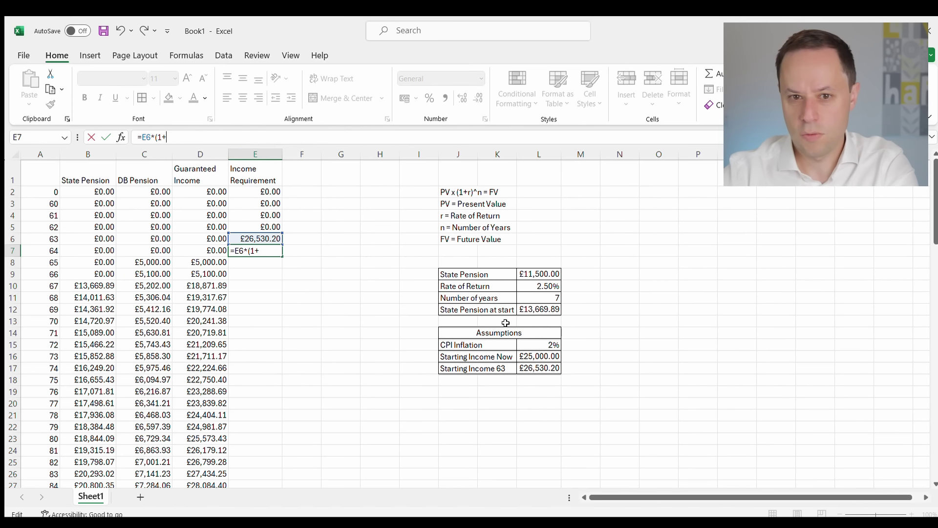
left_click(551, 345)
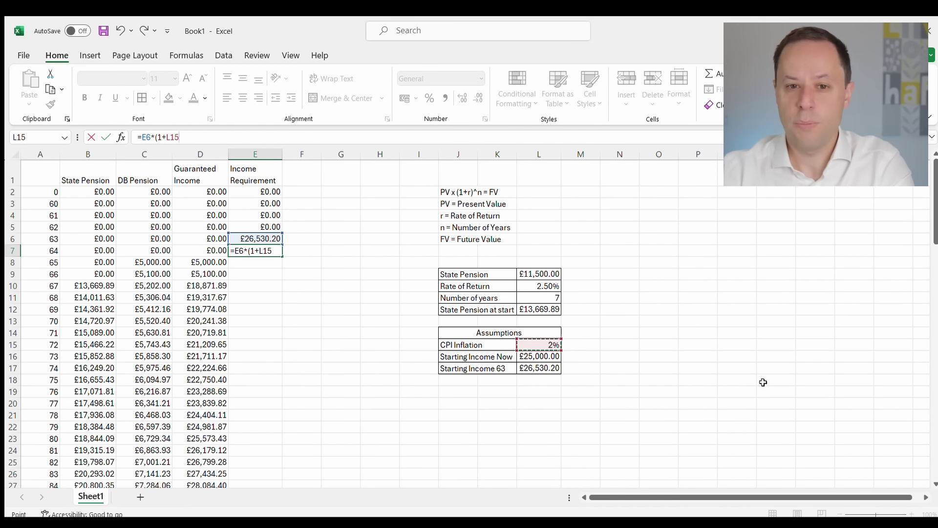
type(")")
key("Return")
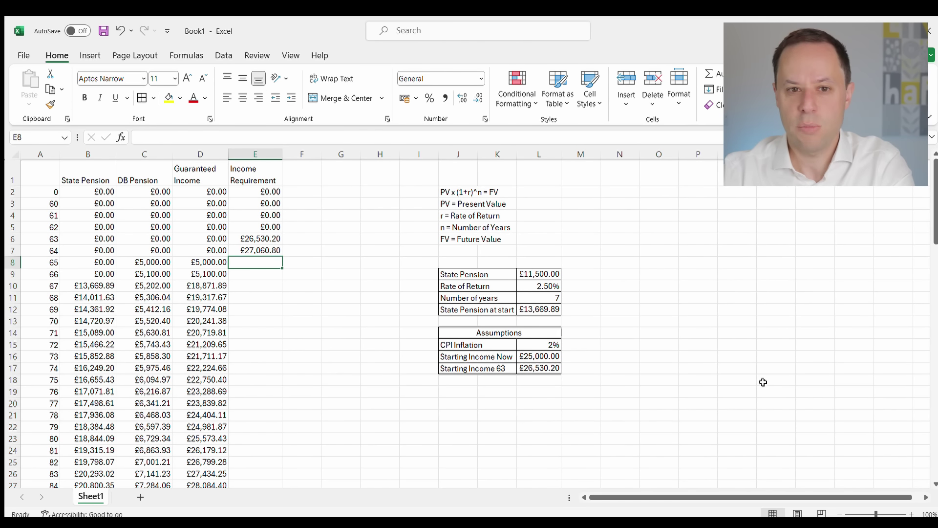
left_click(243, 252)
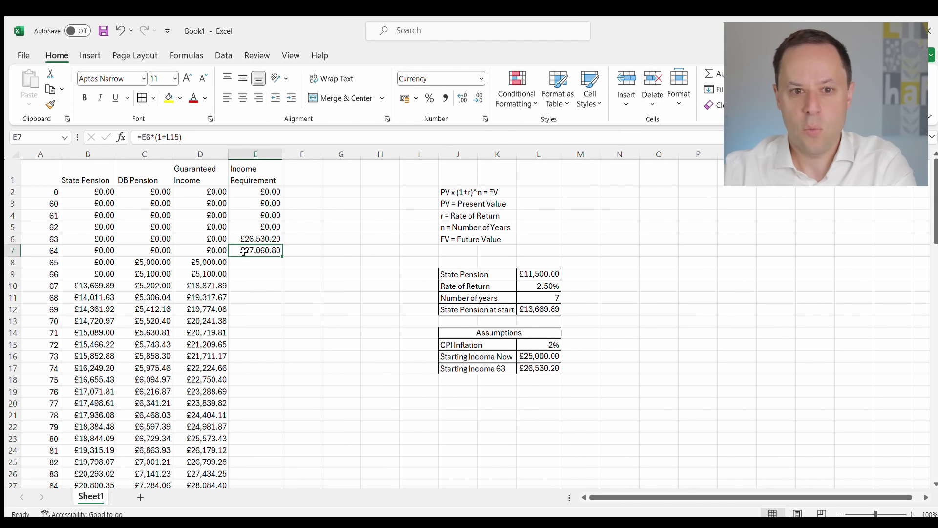
left_click(172, 138)
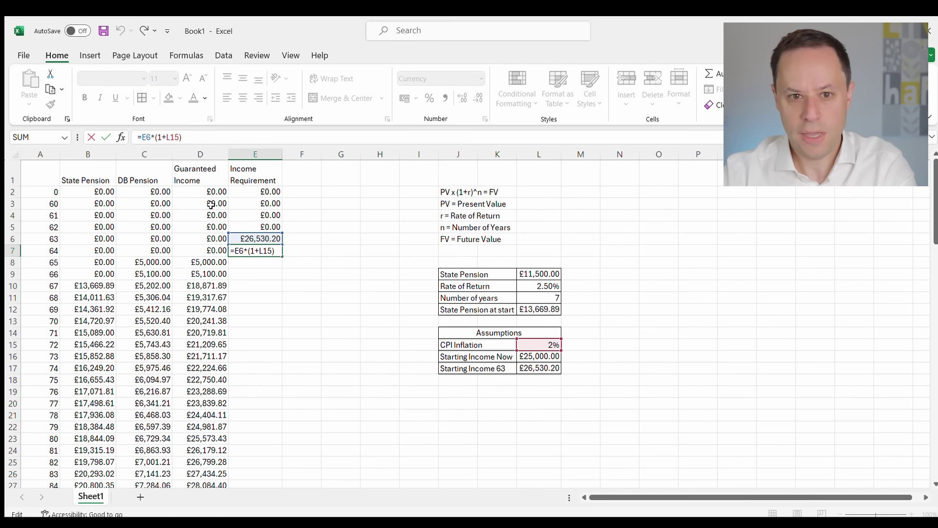
type("$L")
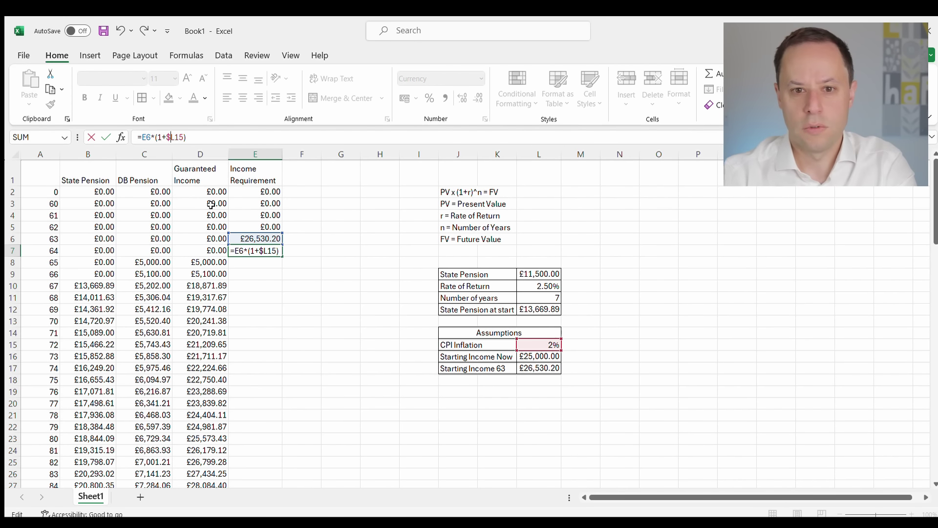
type("$")
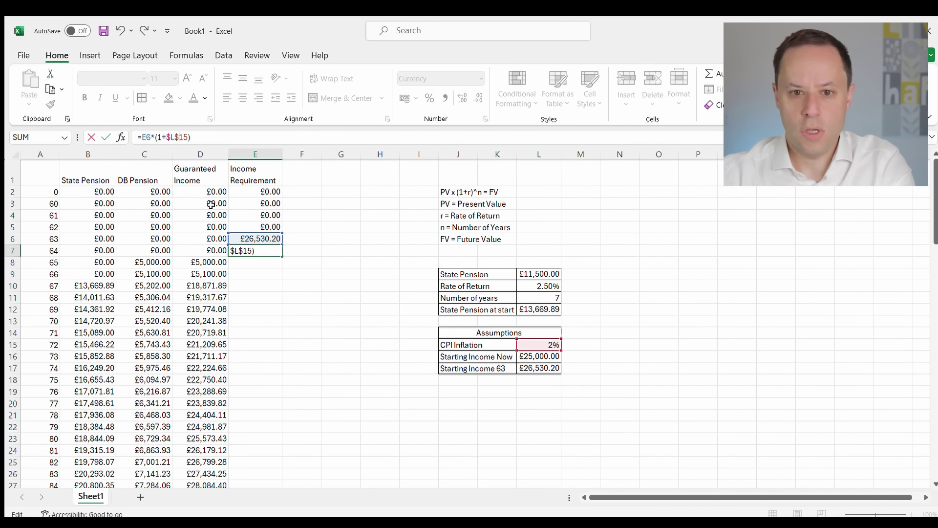
key("Return")
Fill the E7 inflation formula down column E to row 42.
left_click(258, 252)
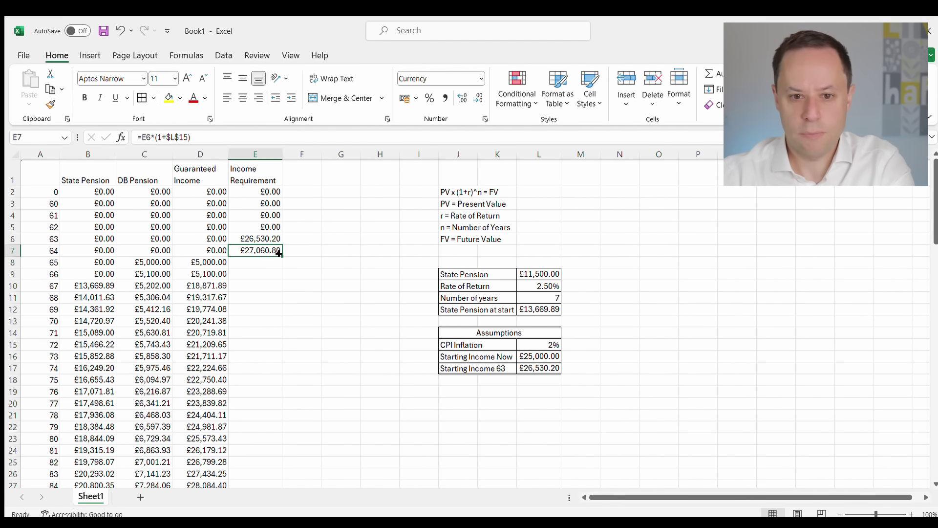
left_click_drag(279, 255, 260, 464)
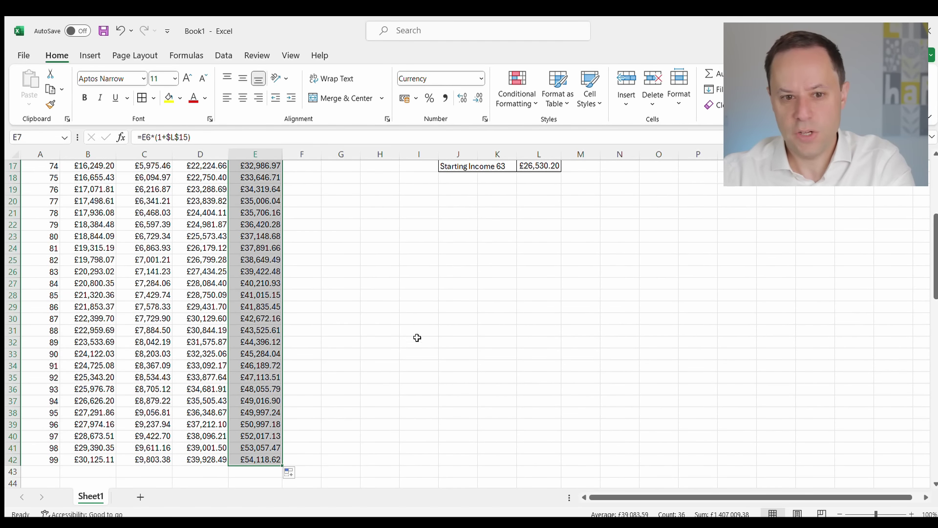
left_click(417, 337)
scroll(419, 373, "up", 6)
scroll(259, 250, "down", 7)
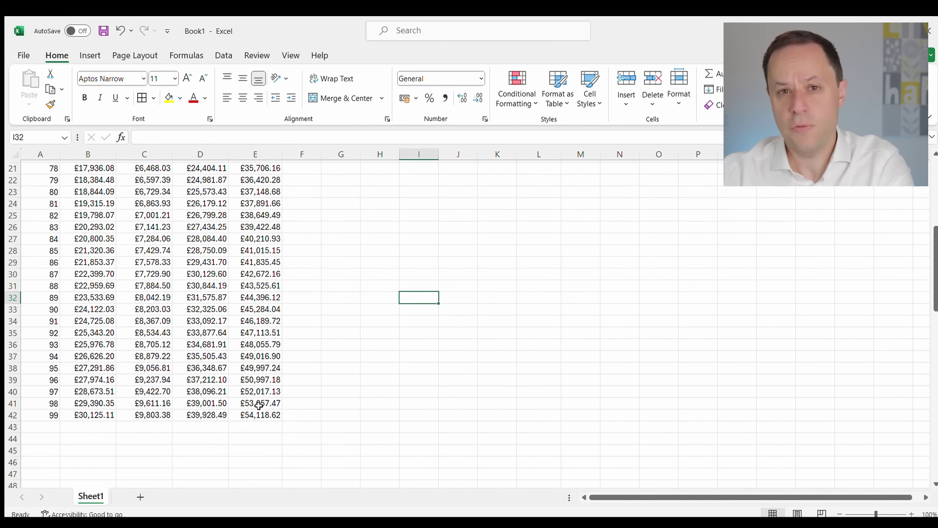
scroll(248, 405, "up", 7)
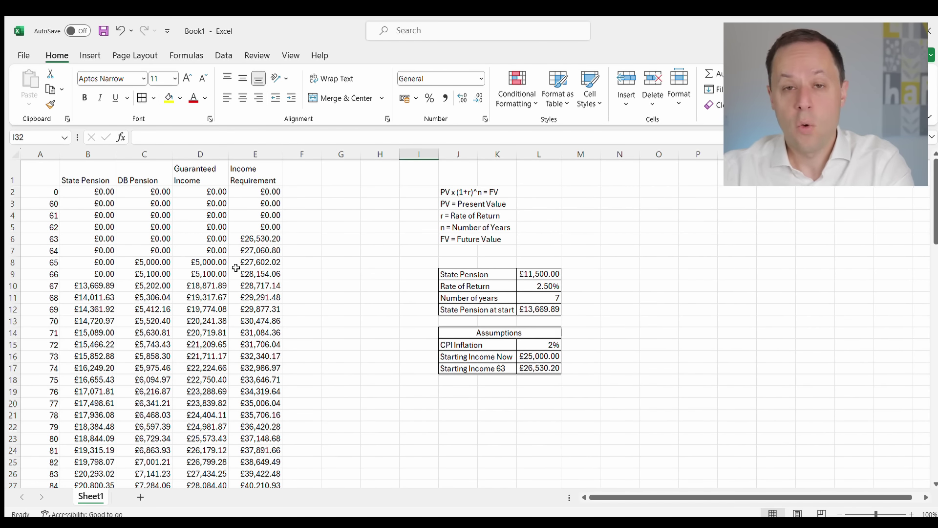
Head F1 'Flexible Income' and enter =E6-D6 in F6.
left_click(291, 178)
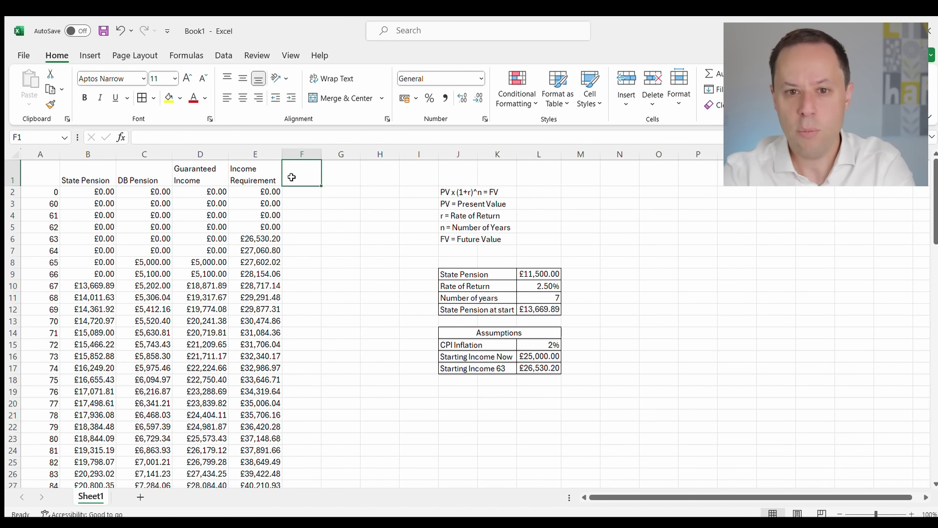
type("Flexib")
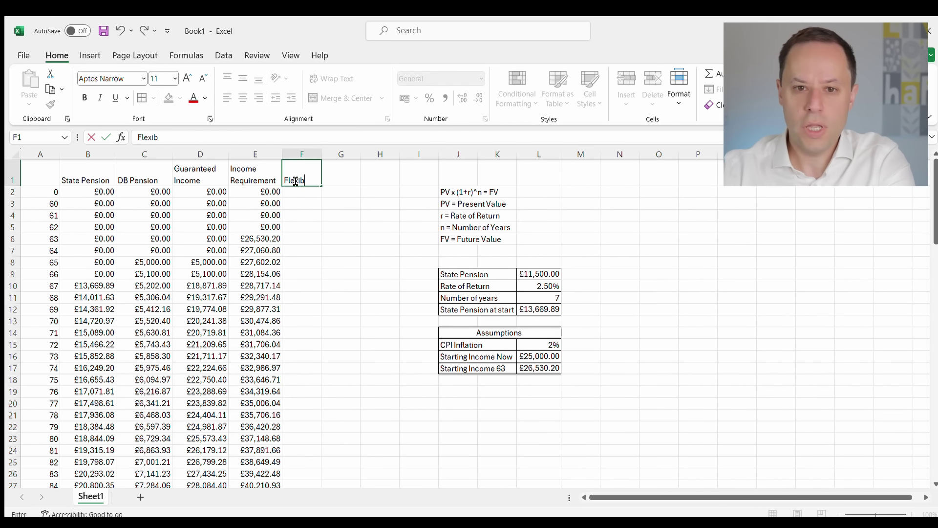
type("le Income")
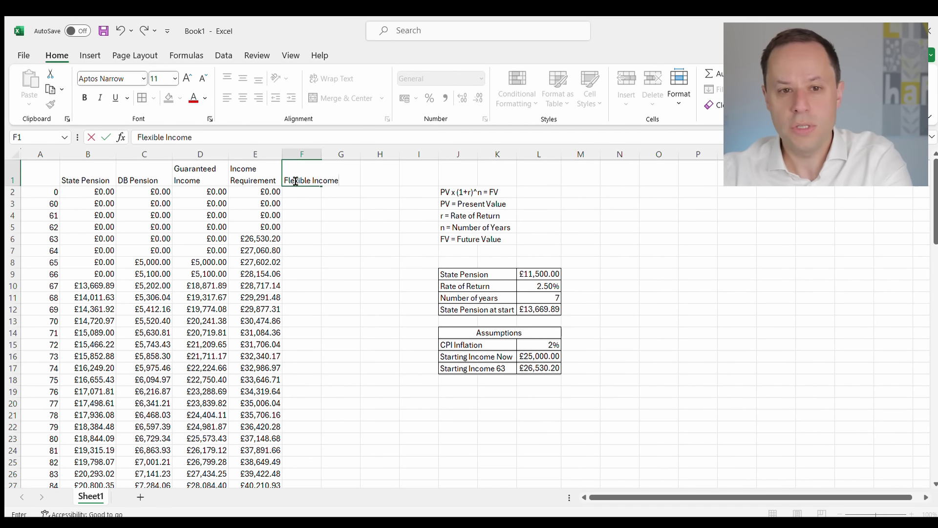
left_click(290, 238)
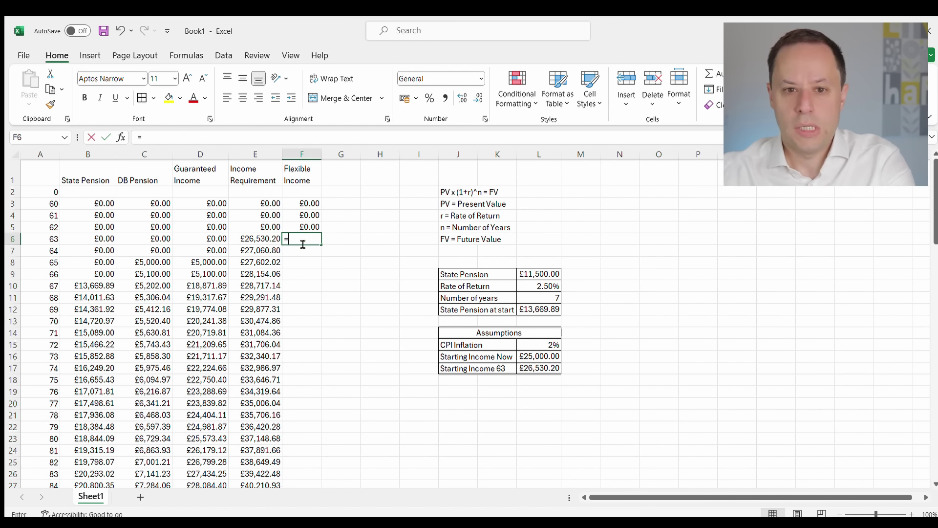
type("=")
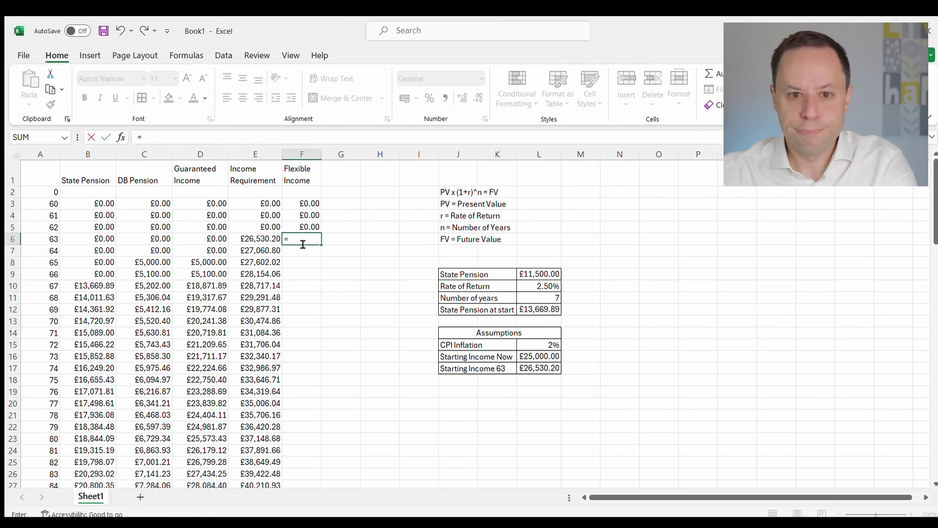
left_click(248, 237)
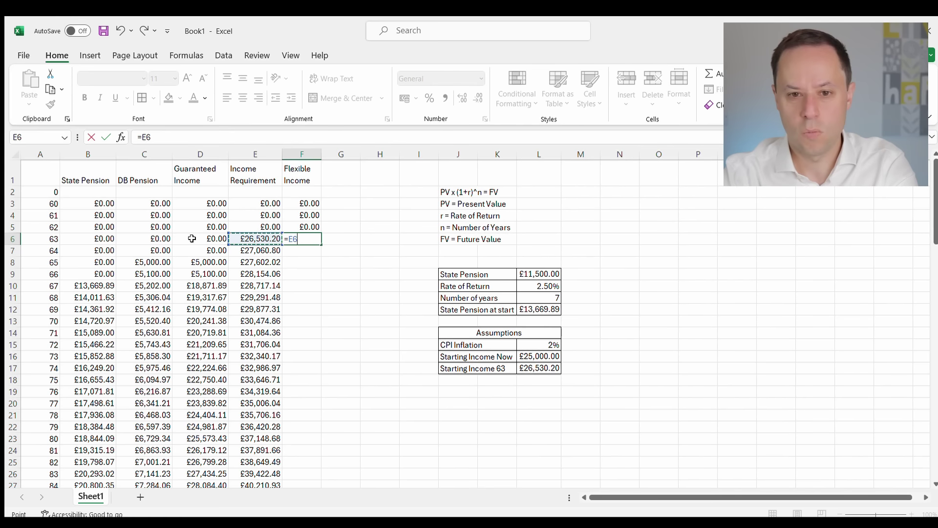
type("-")
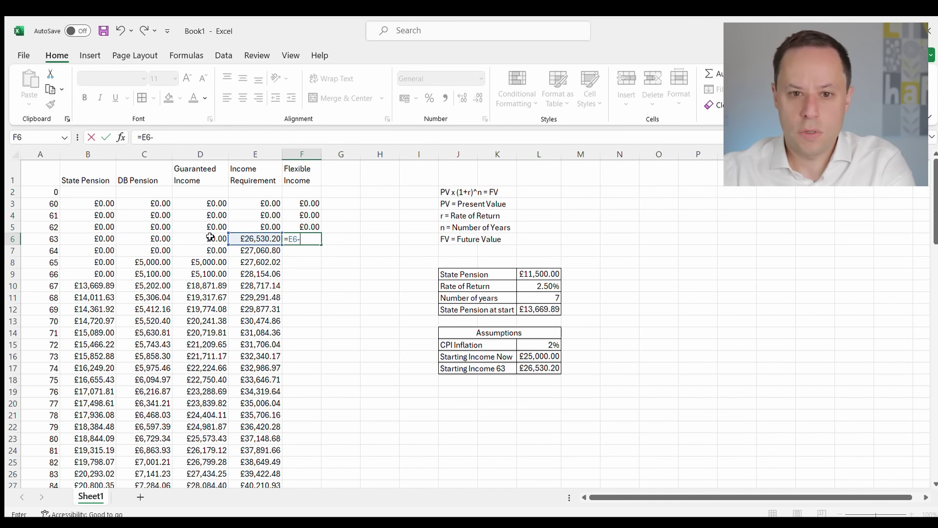
left_click(215, 238)
key("Return")
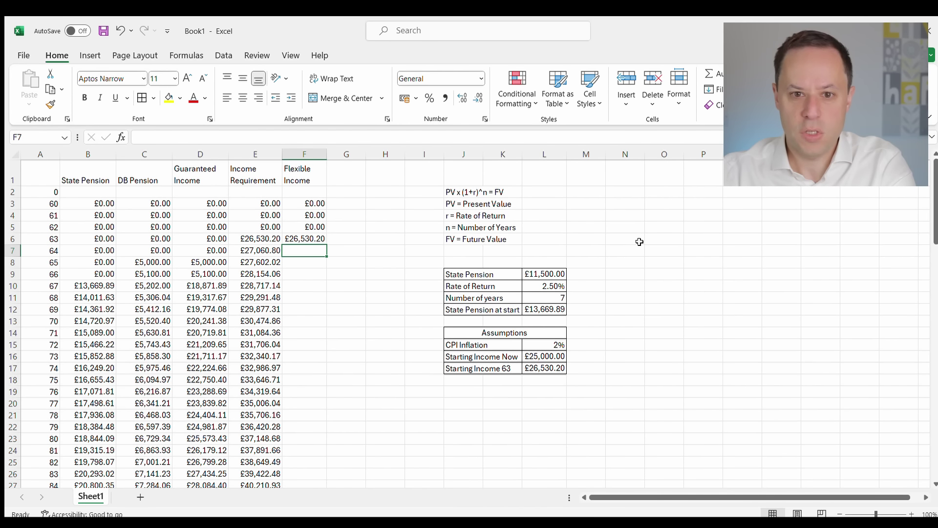
Fill the =E6-D6 flexible income formula down column F to row 42.
left_click(317, 241)
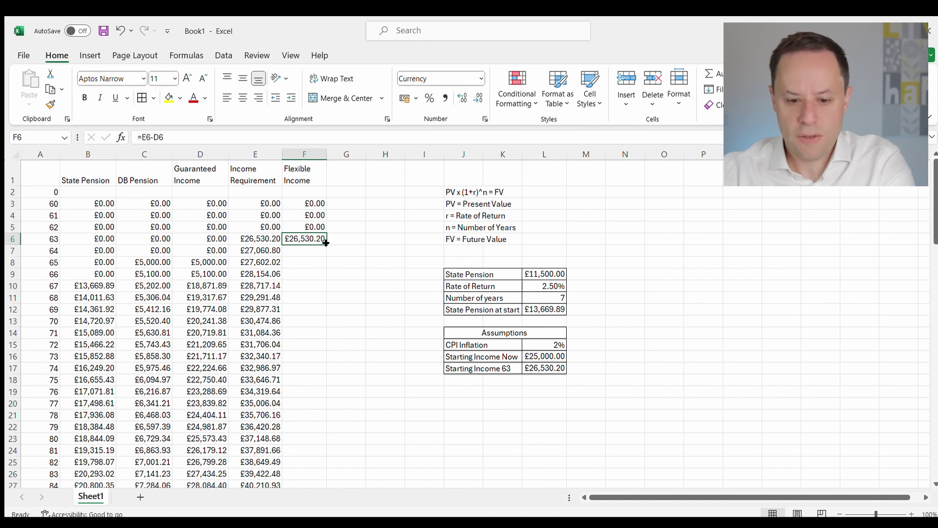
left_click_drag(326, 243, 325, 255)
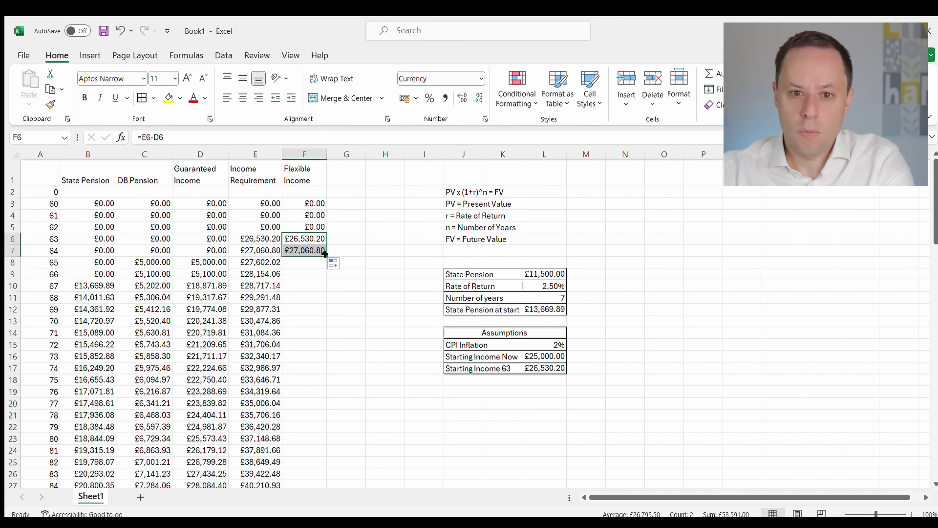
left_click_drag(325, 254, 325, 469)
scroll(323, 436, "up", 6)
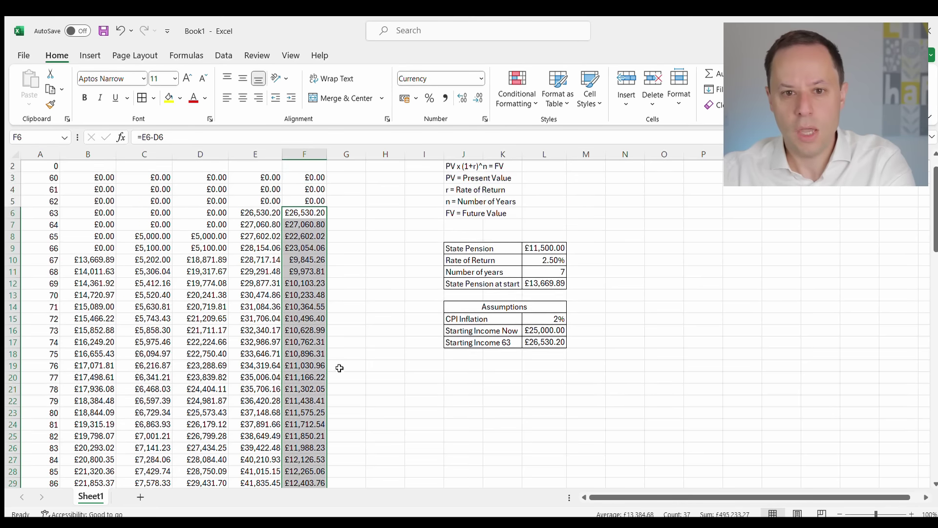
left_click(380, 285)
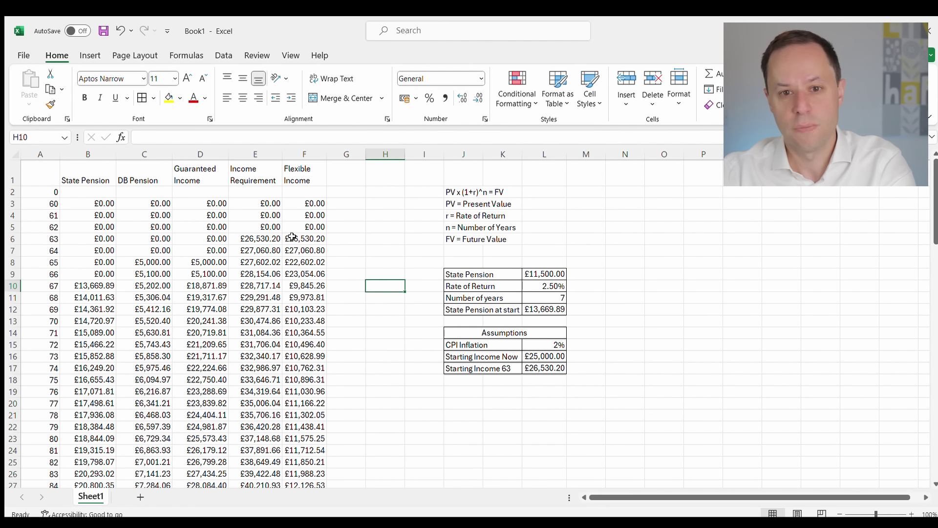
Head G1 'Contributions' and autofit then equally widen columns B to I.
left_click(347, 174)
type("Contributions")
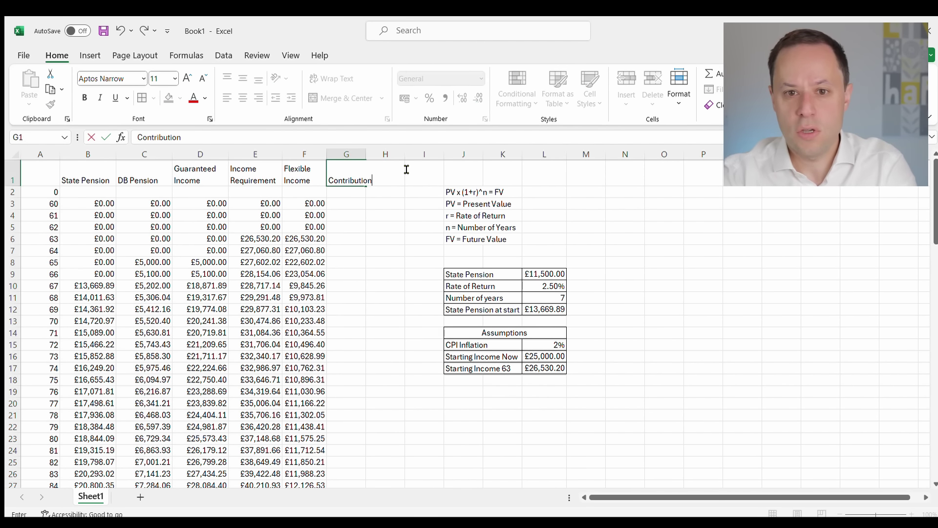
left_click(369, 200)
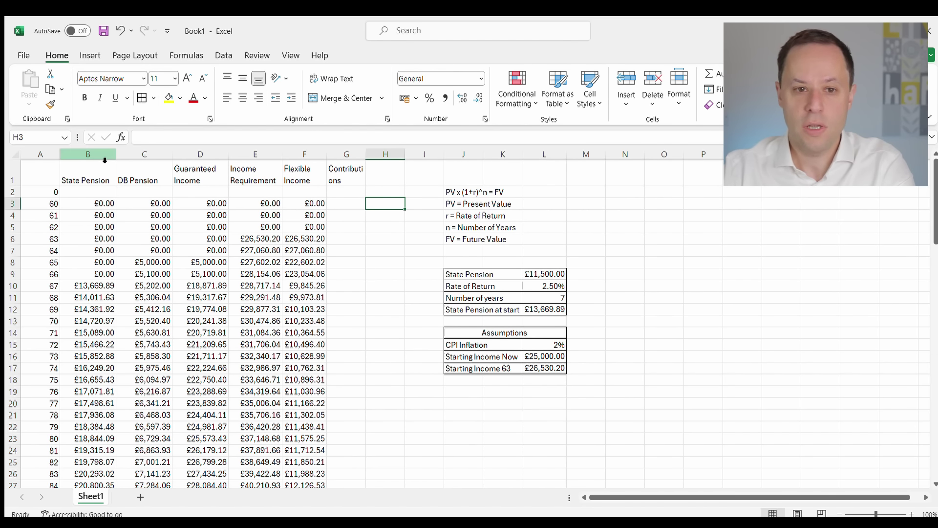
left_click(88, 155)
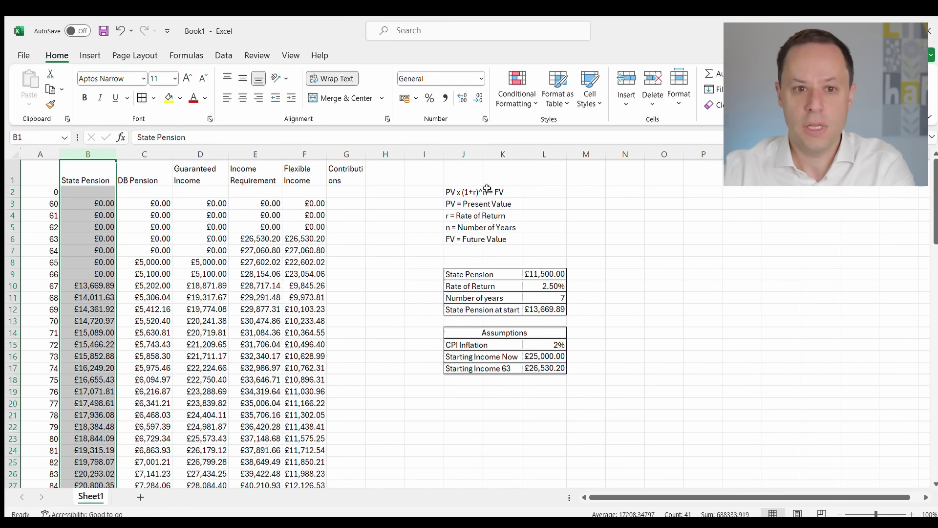
left_click(424, 155, "shift")
double_click(445, 155)
left_click_drag(460, 160, 473, 160)
Enter 10000 contributions in G3:G5 and format them as Currency.
left_click(413, 204)
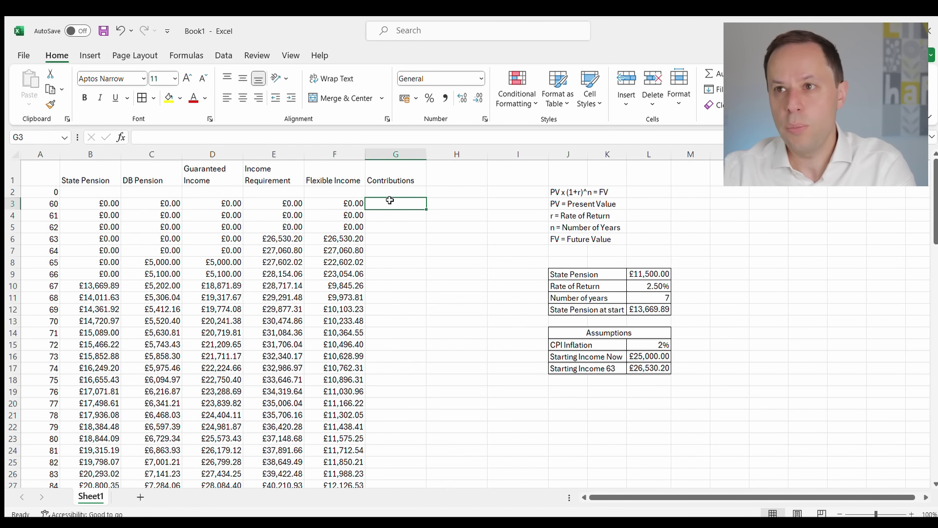
type("10")
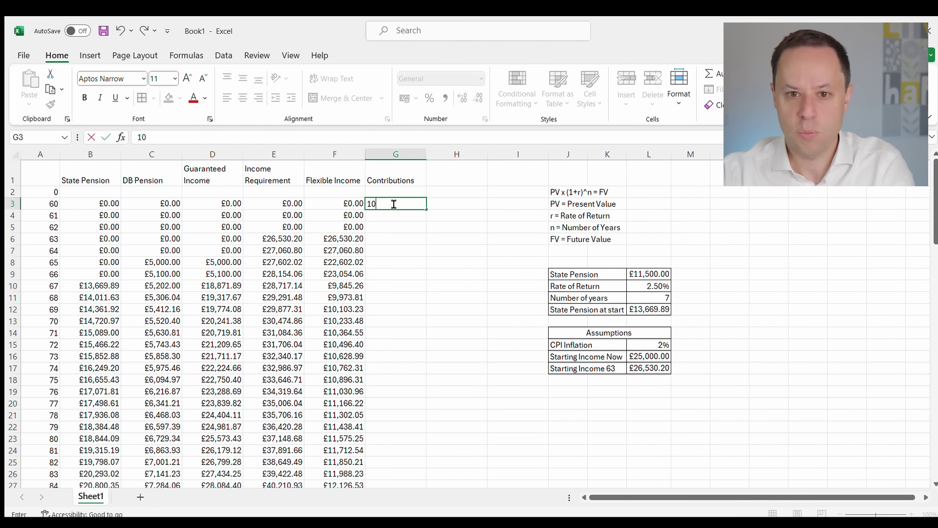
type("000")
key("Return")
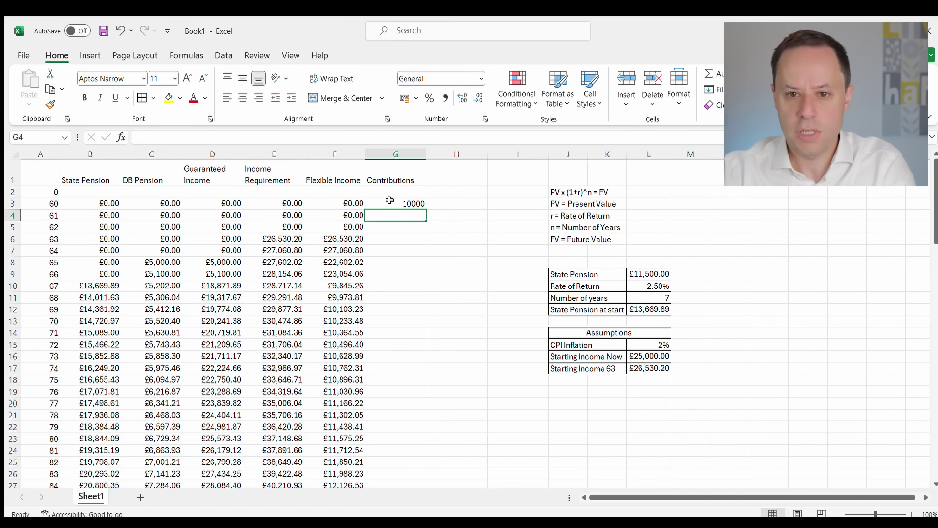
left_click(405, 201)
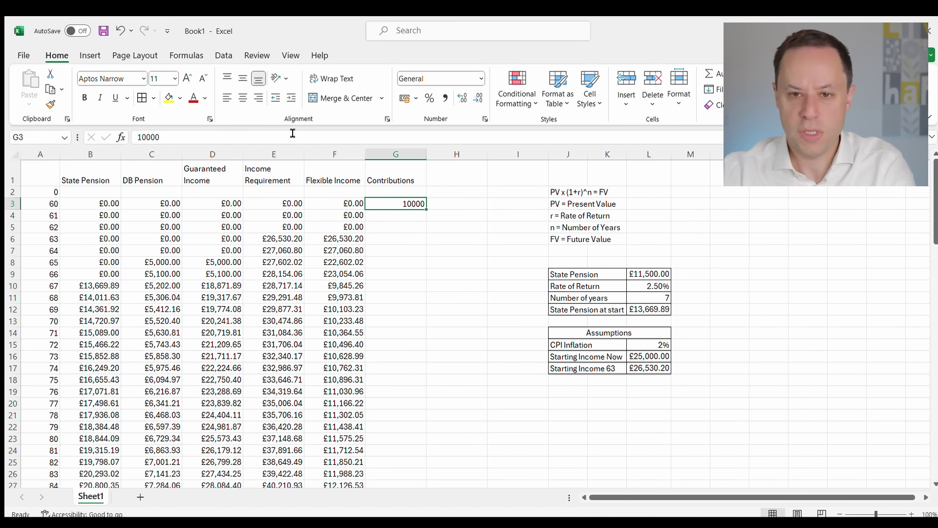
left_click_drag(424, 209, 425, 230)
left_click(477, 81)
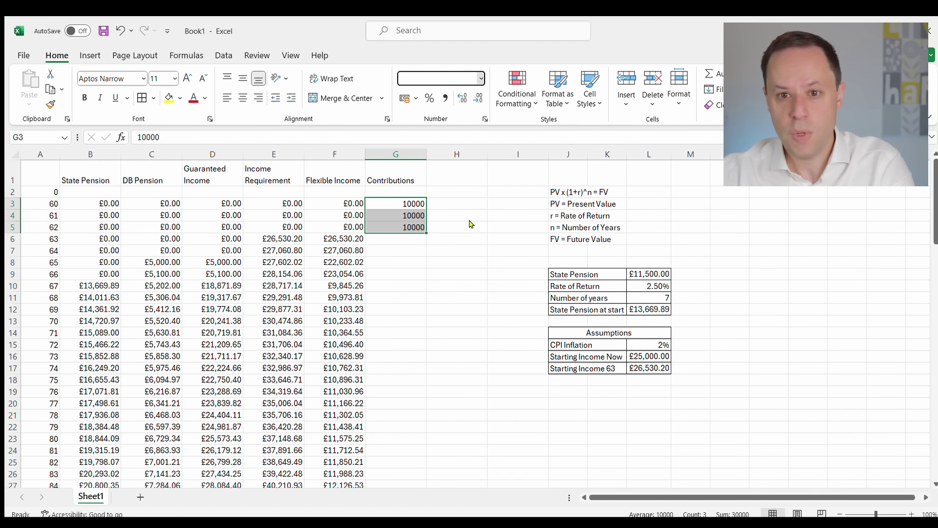
type("Currency")
key("Return")
left_click(457, 251)
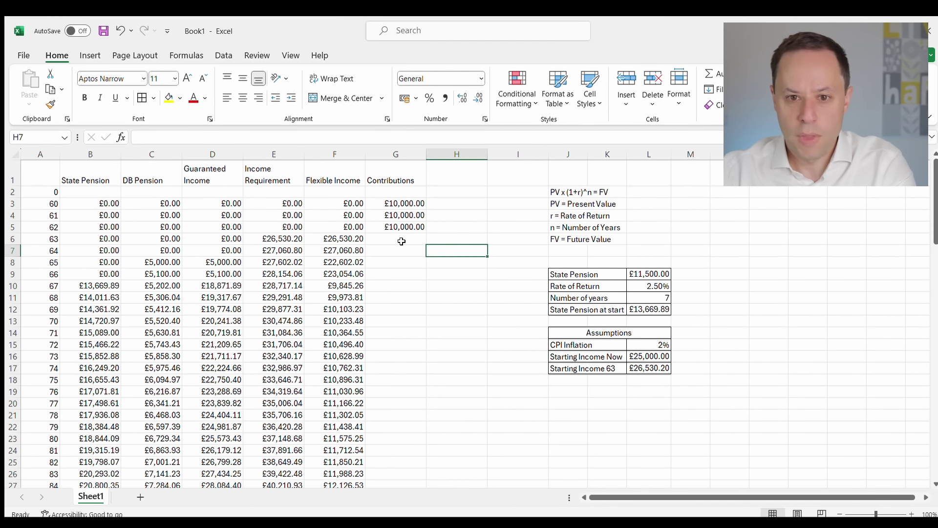
Enter 0 in G6 and fill £0.00 down the rest of column G.
left_click(406, 242)
scroll(405, 239, "down", 2)
scroll(406, 216, "up", 1)
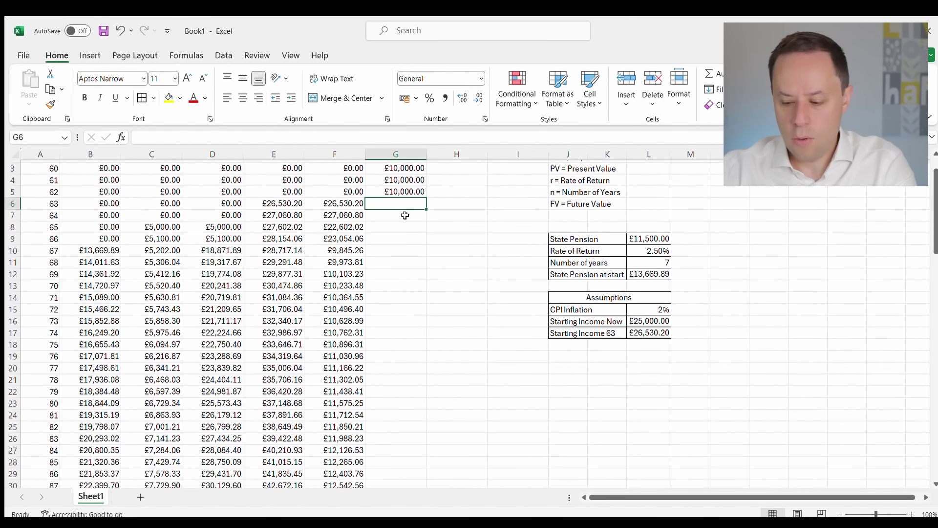
type("0")
left_click(499, 300)
left_click(403, 204)
left_click_drag(427, 209, 410, 437)
scroll(467, 432, "up", 4)
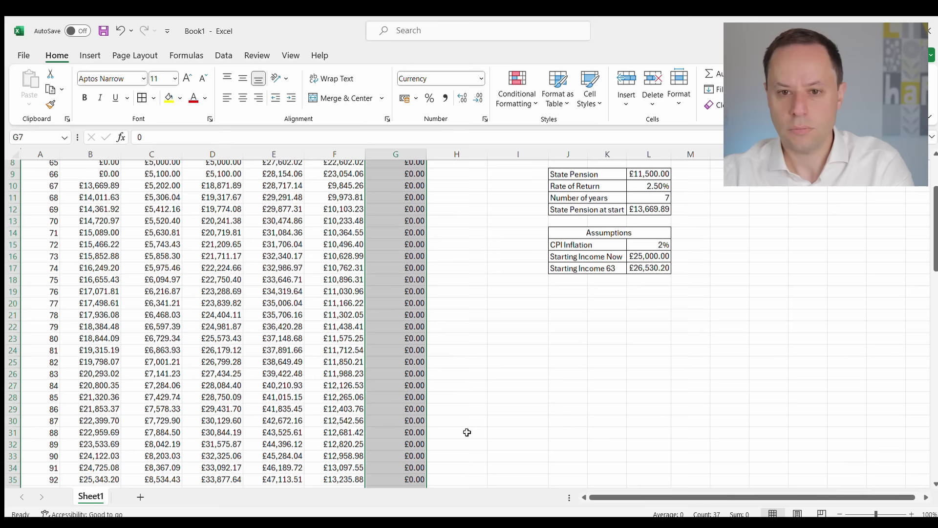
left_click(478, 376)
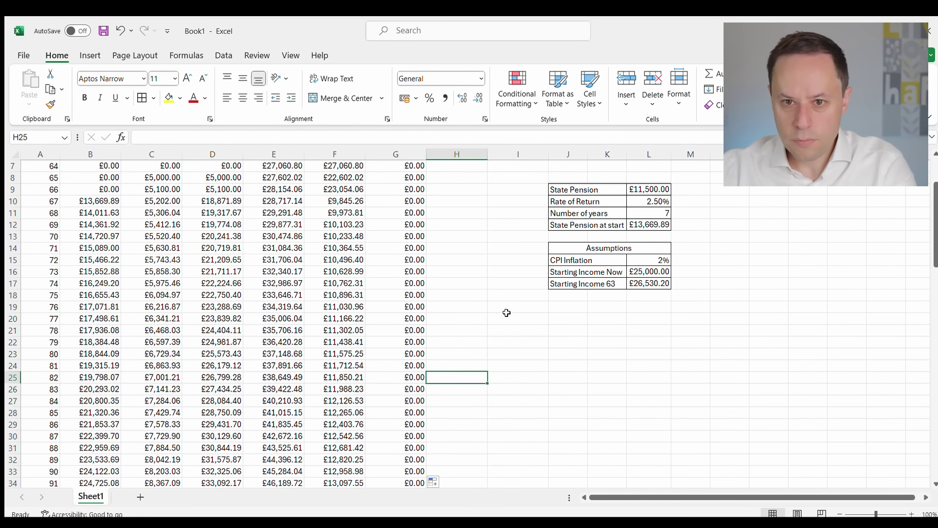
scroll(503, 308, "up", 2)
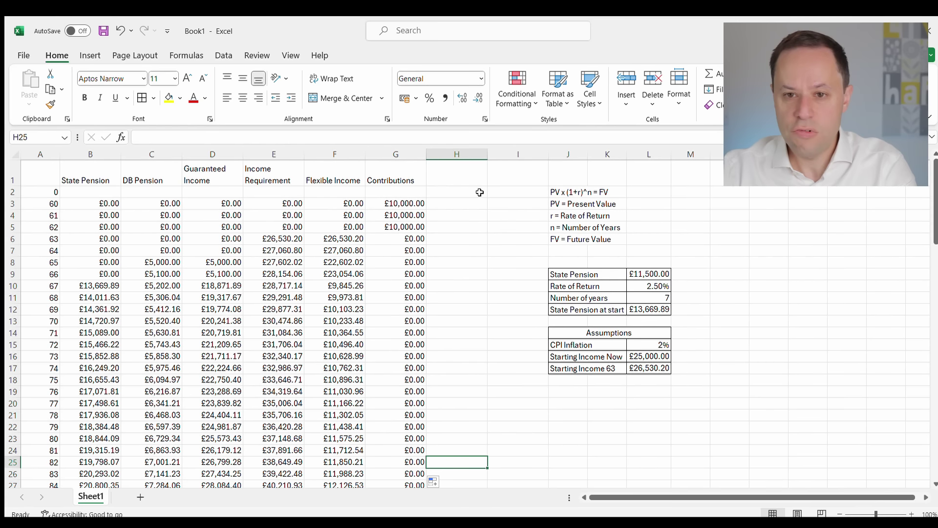
Insert a blank column at H using Ctrl+Shift+=.
left_click(457, 155)
left_click(510, 155)
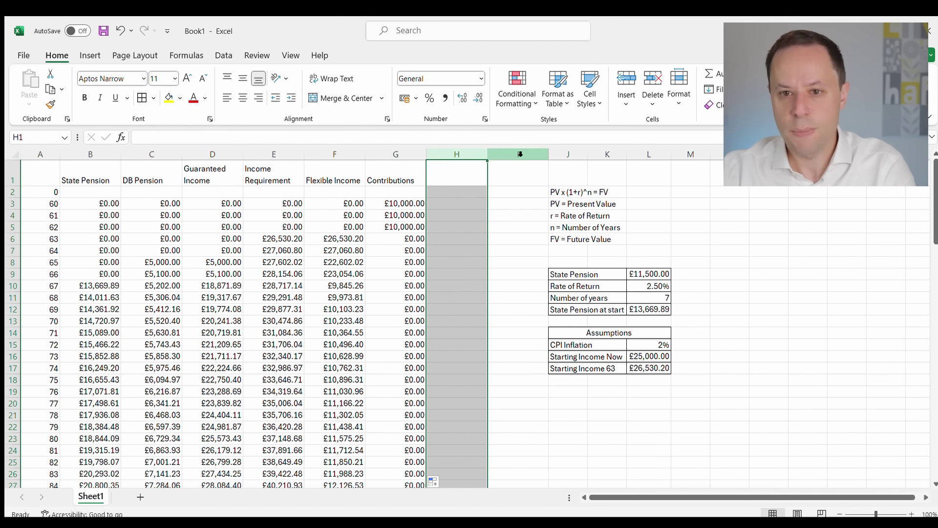
left_click(469, 155)
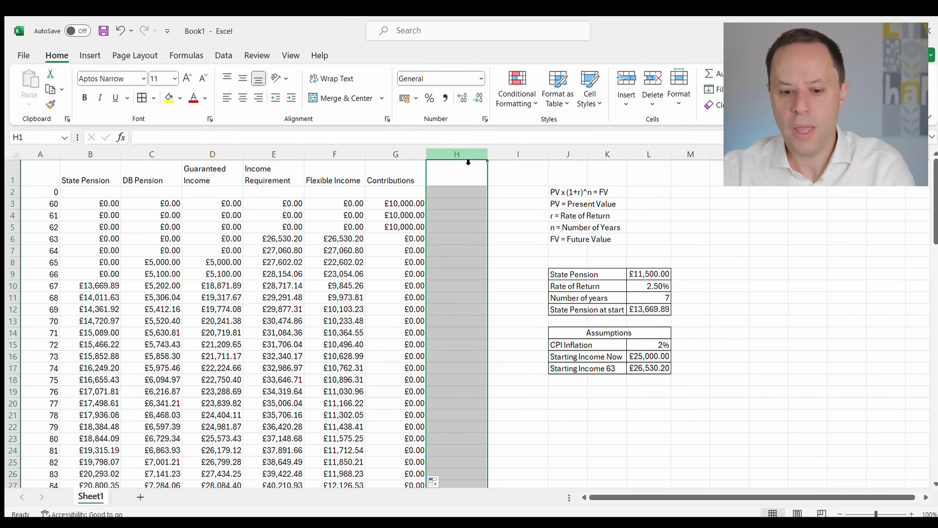
left_click_drag(473, 158, 518, 159)
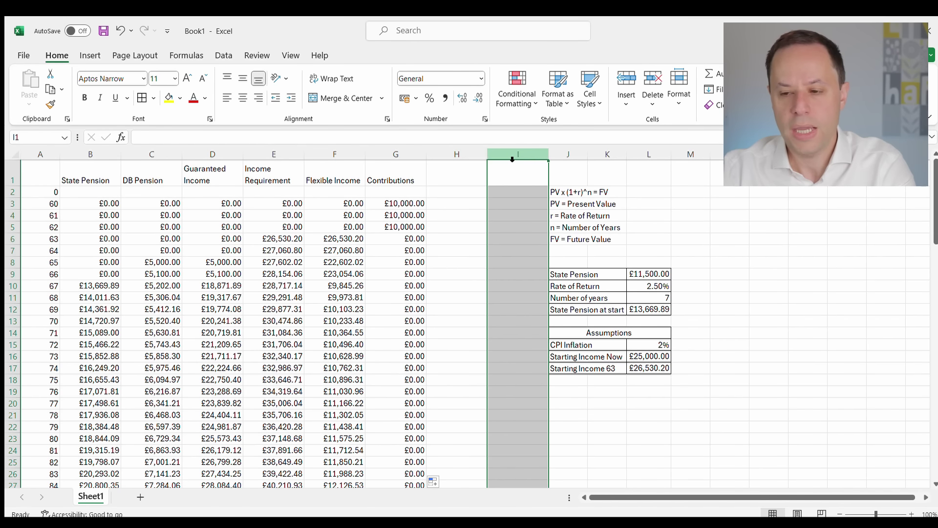
left_click(460, 157)
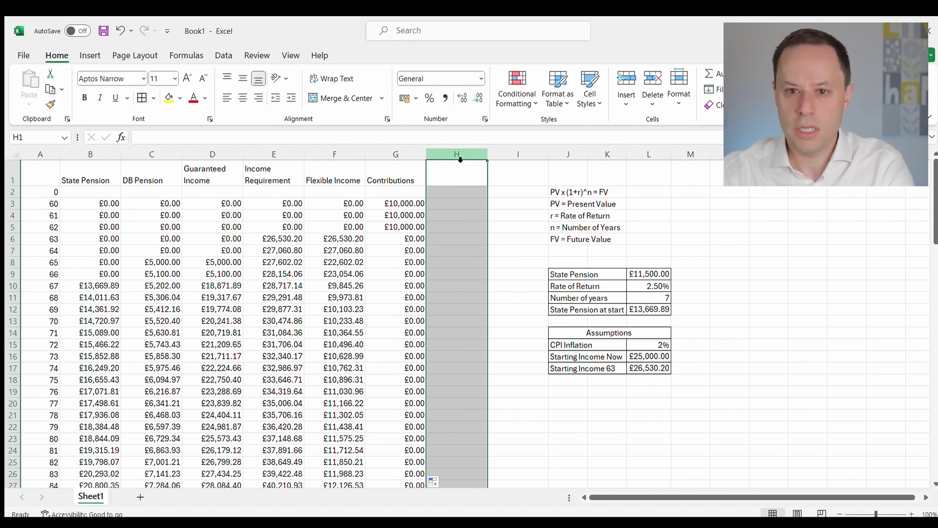
left_click(450, 154)
key("ctrl+shift+equal")
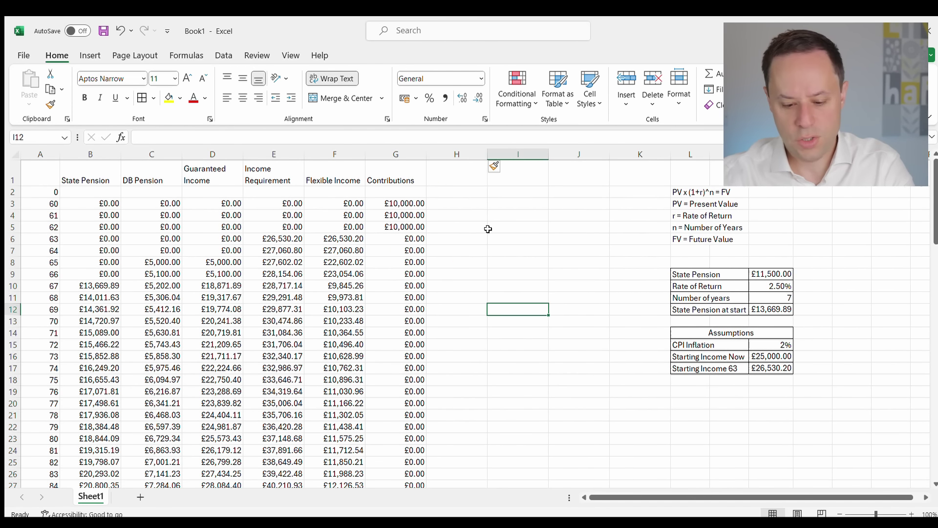
Type 'Capital - Low', 'Capital - Mid' and 'Capital - High' across H1 to J1.
left_click(433, 167)
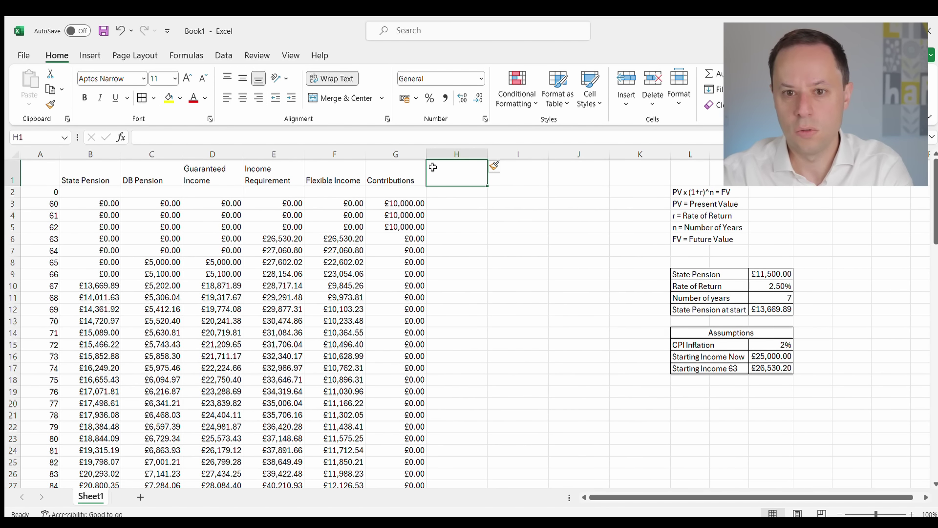
type("Capi")
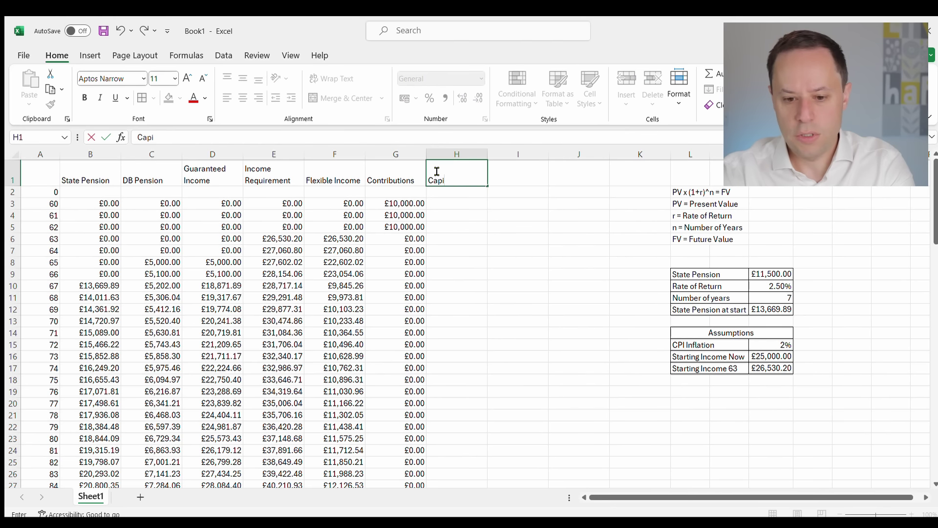
type("tal")
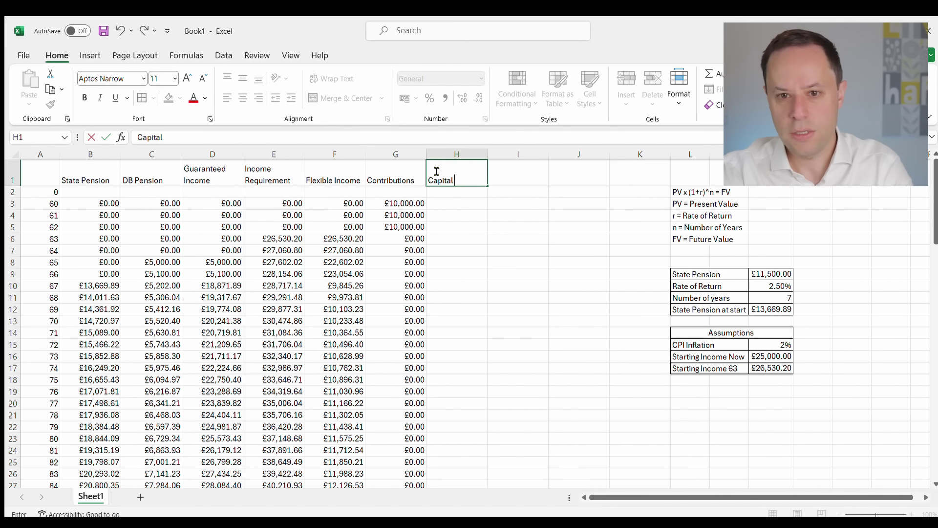
type(" - Low")
key("Tab")
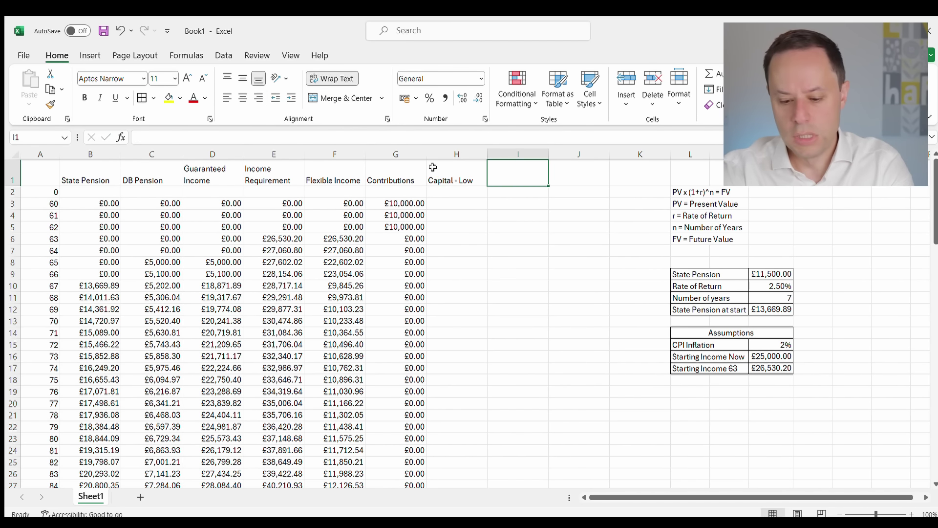
type("Capit")
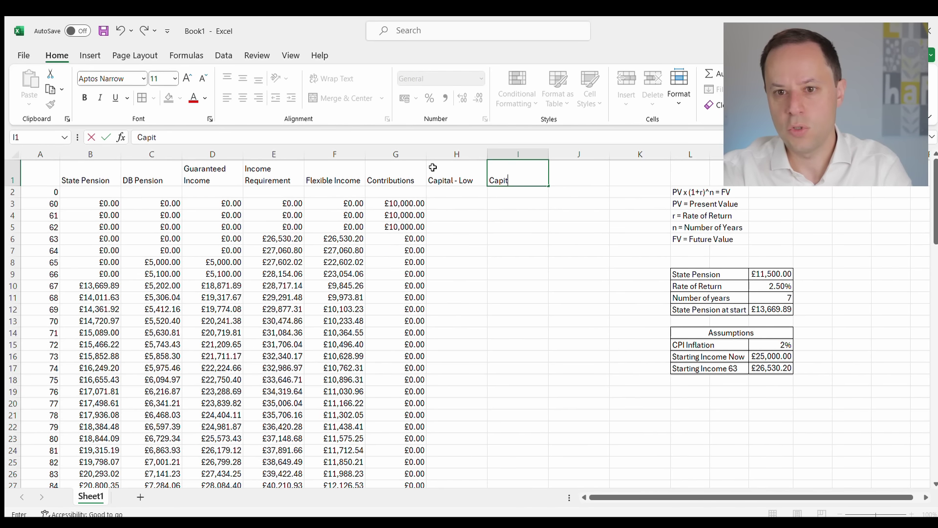
type("al - Mid")
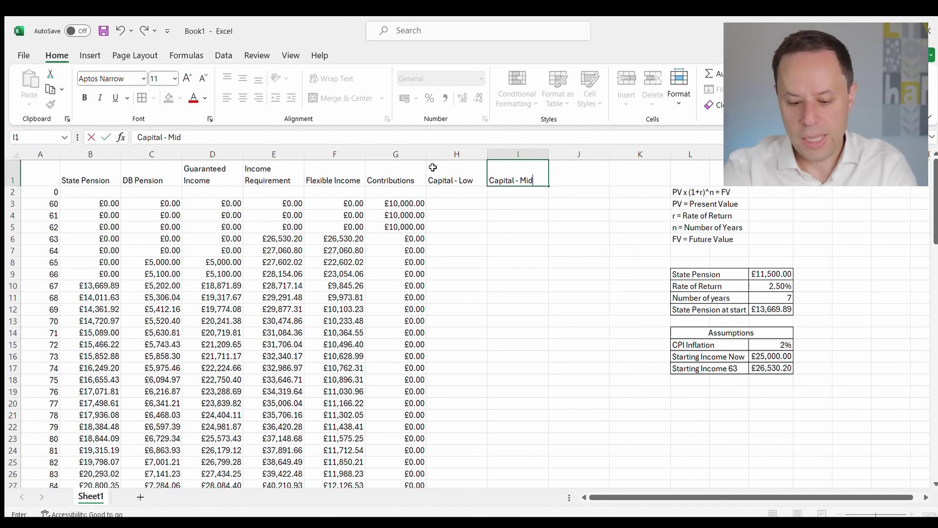
key("Tab")
type("Capital")
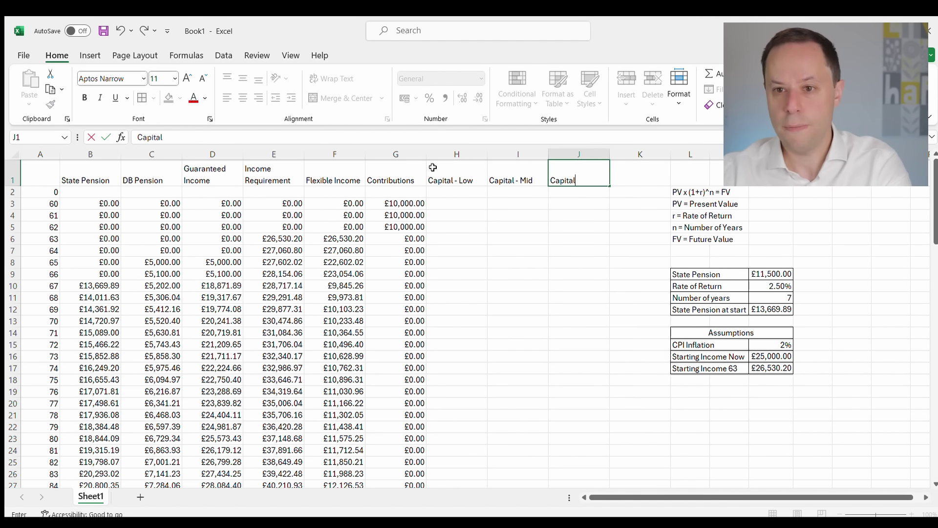
type(" - High")
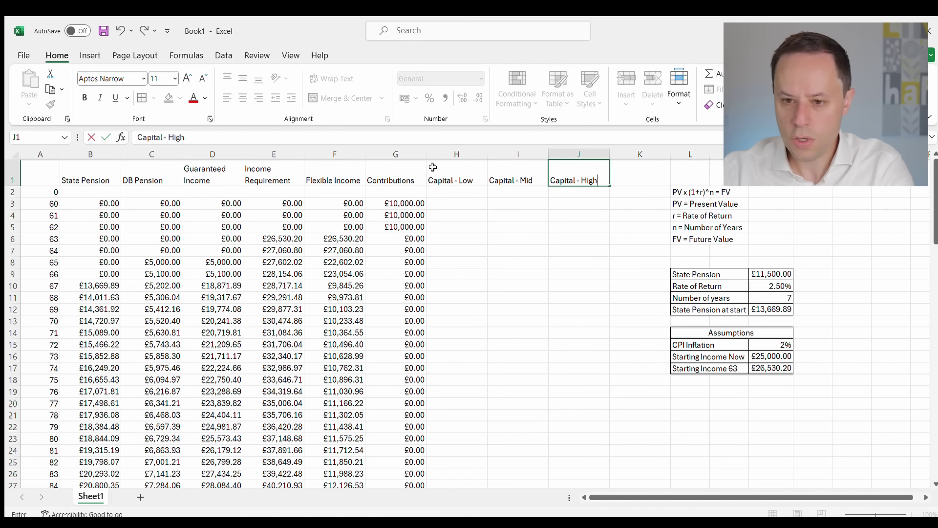
Finish the Capital - High heading, then add 'Low Return' in L18 with 1% in N18.
left_click(615, 272)
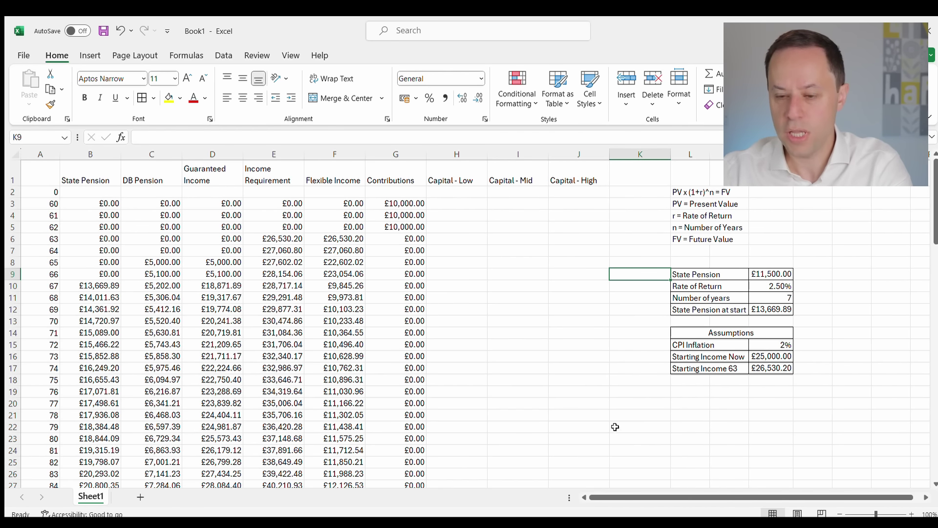
left_click_drag(694, 380, 769, 401)
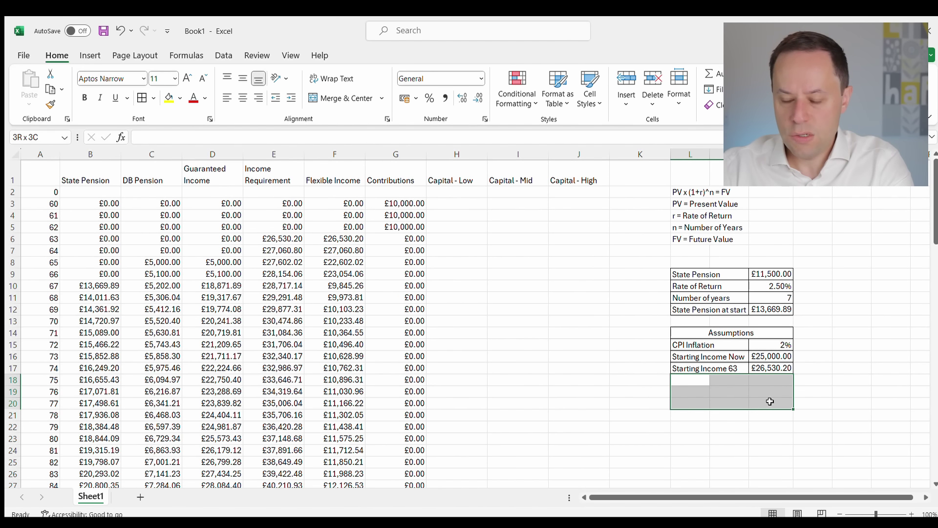
left_click(688, 381)
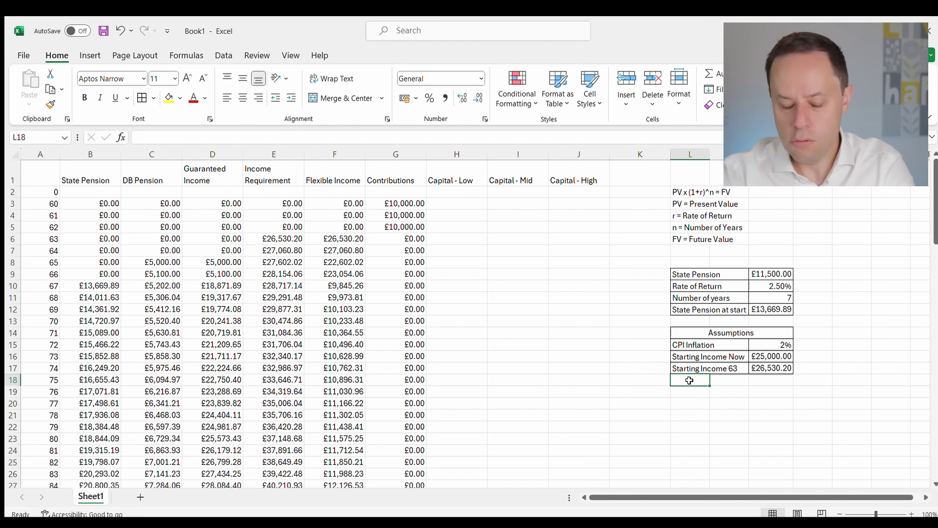
type("Low Retru")
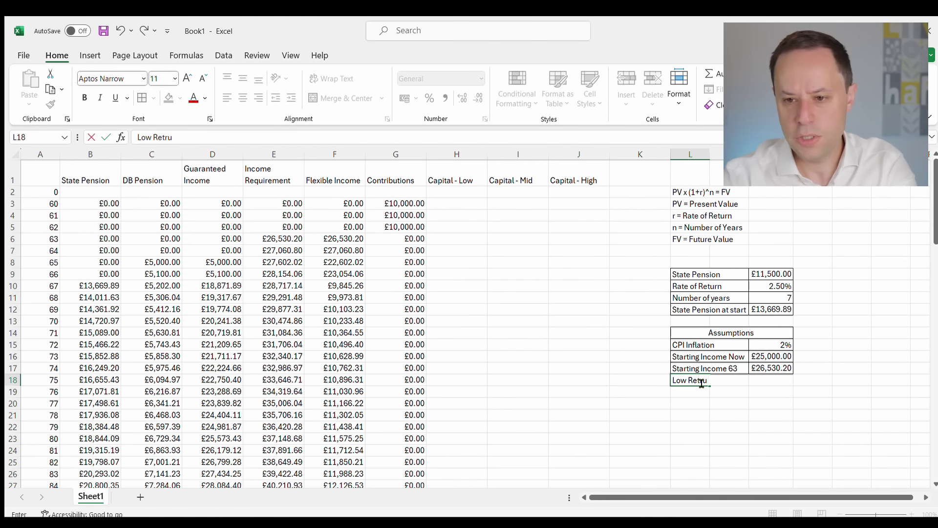
key("BackSpace")
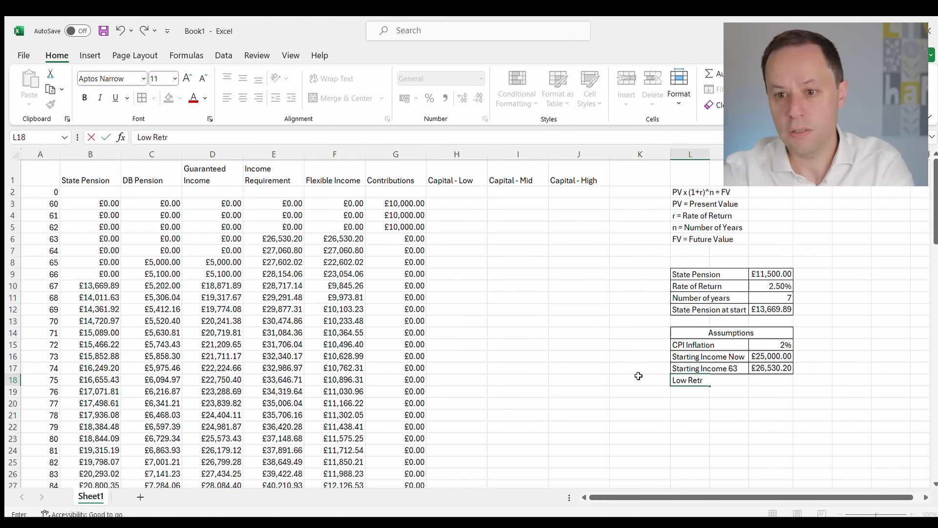
type("urn")
key("Tab")
key("Tab")
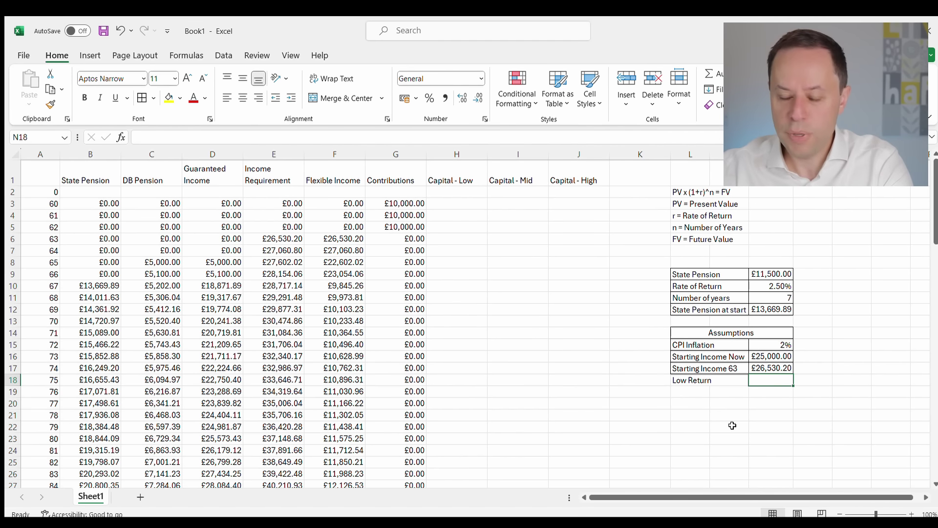
type("1")
key("ctrl+Return")
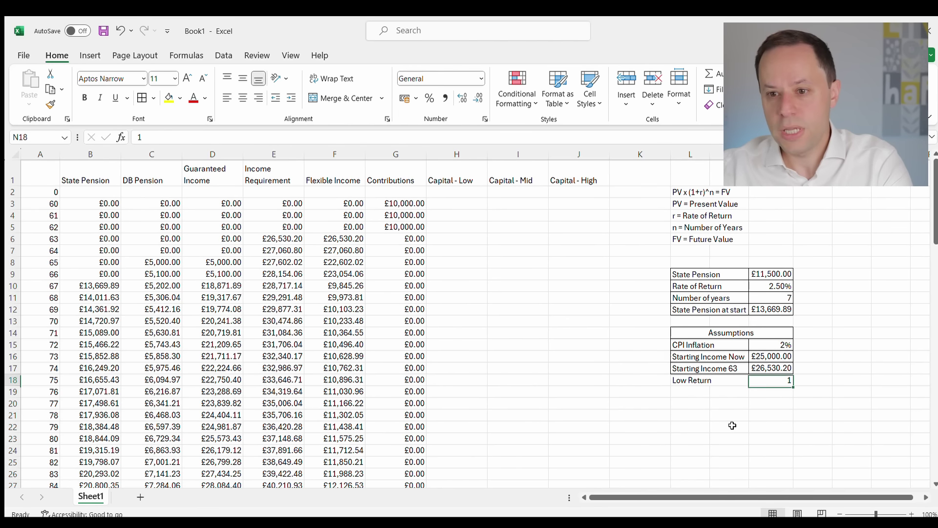
double_click(778, 379)
type("%")
key("Return")
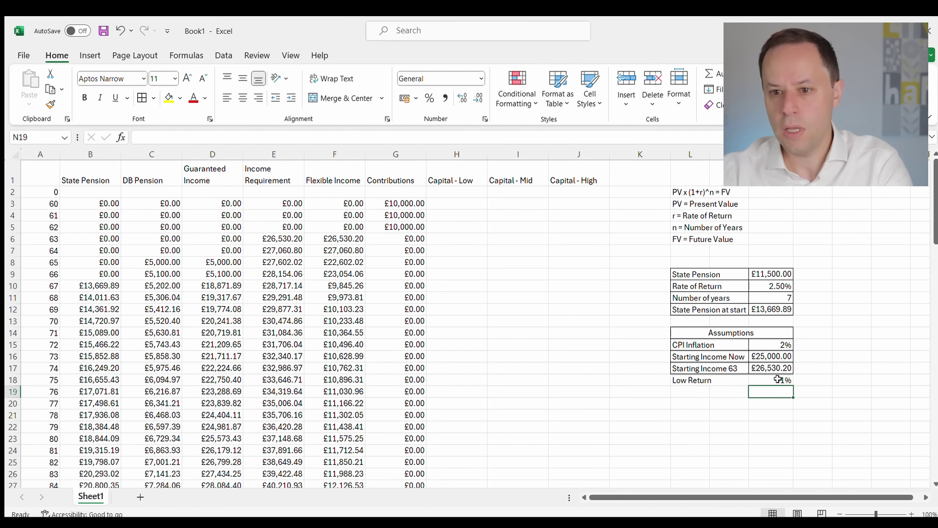
Add 'Mid Return' at 4% and 'High Return' at 7% in rows 19 and 20.
left_click(696, 389)
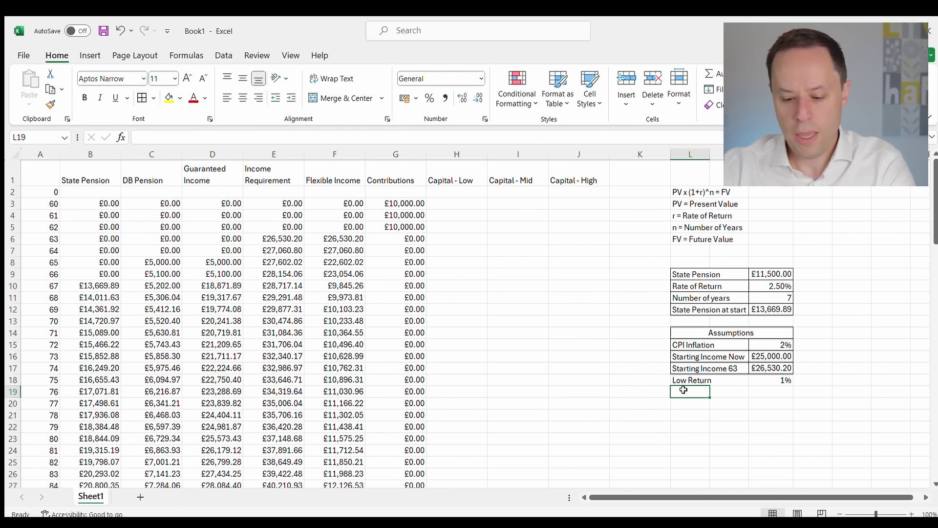
type("M")
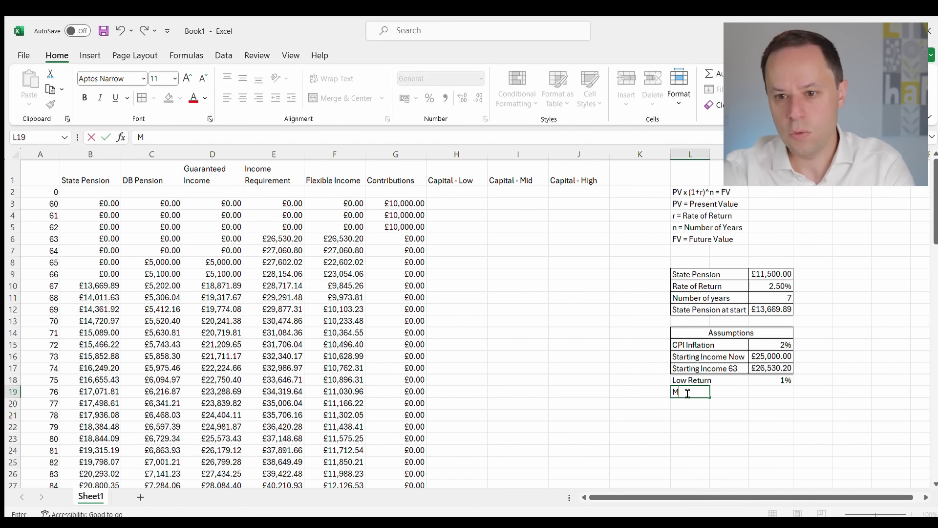
type("id Ret")
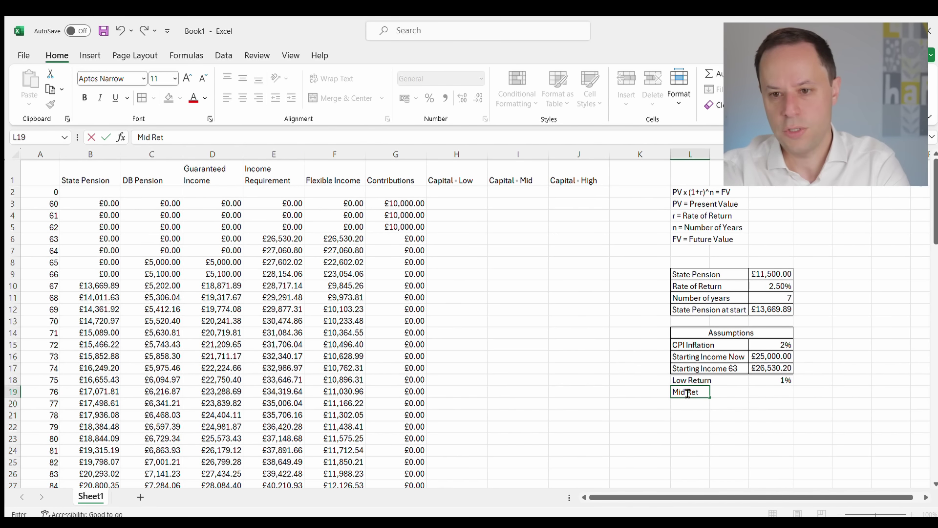
type("urn")
key("Tab")
key("Tab")
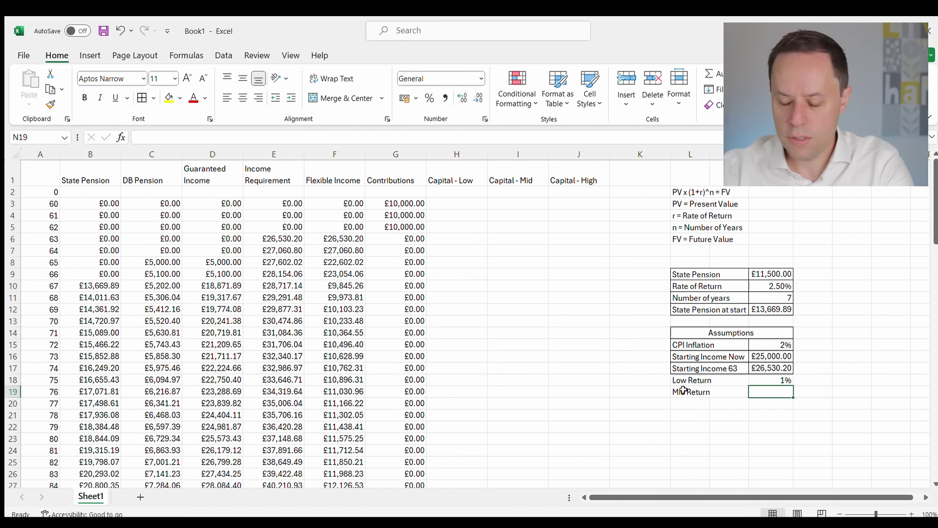
type("4%")
key("Return")
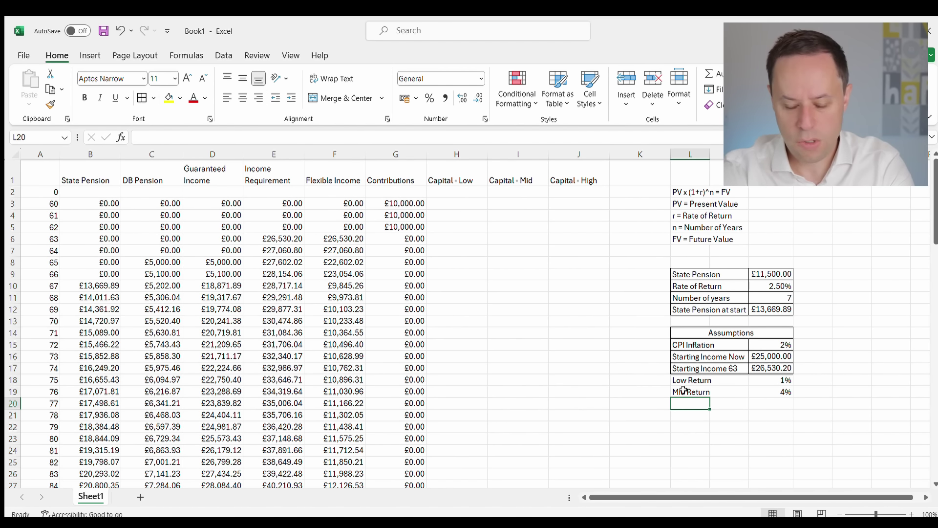
type("High Return")
key("Tab")
key("Tab")
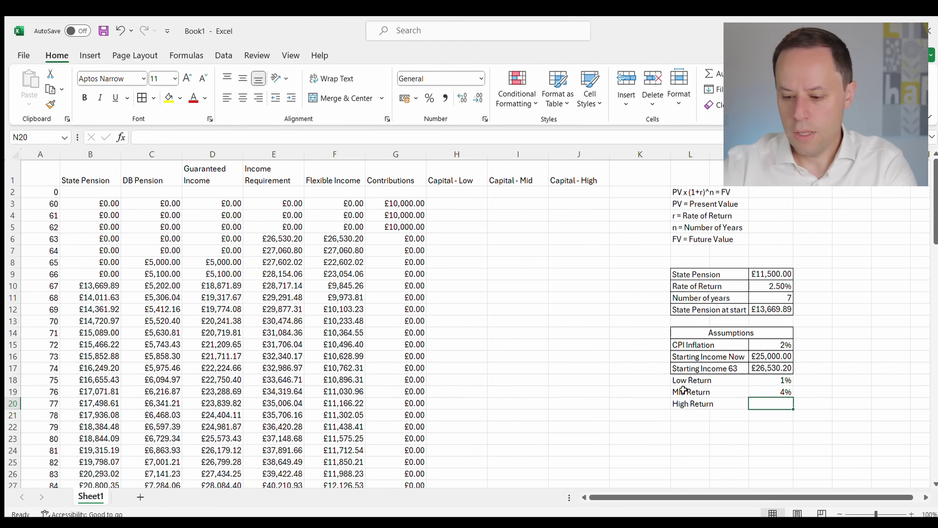
type("7")
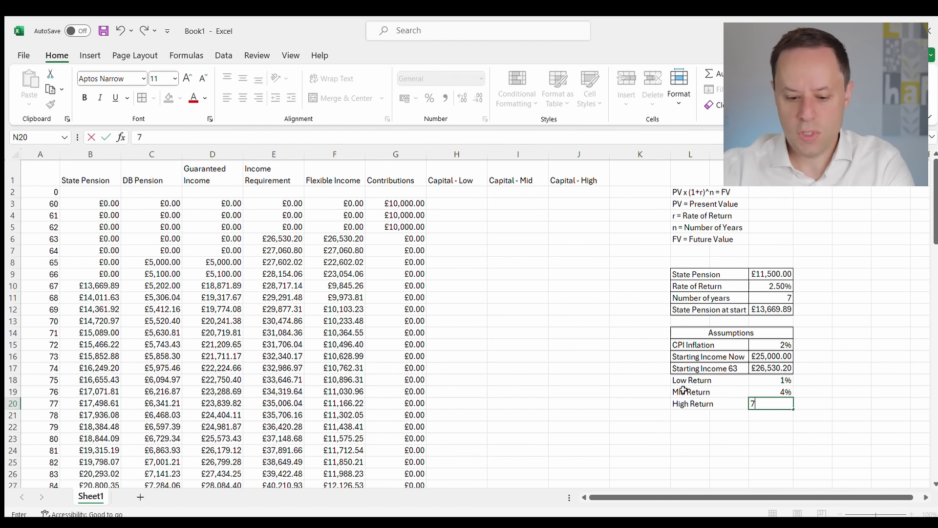
type("%")
key("Return")
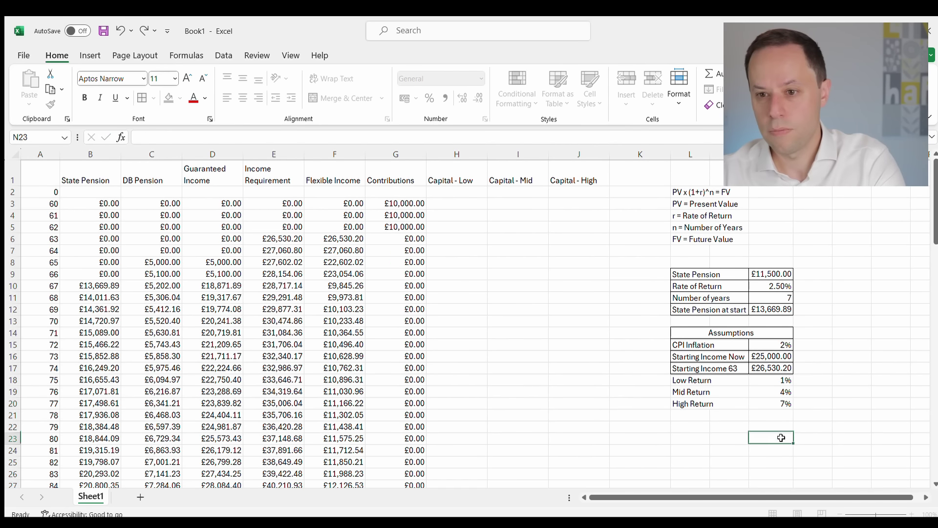
left_click_drag(782, 403, 696, 376)
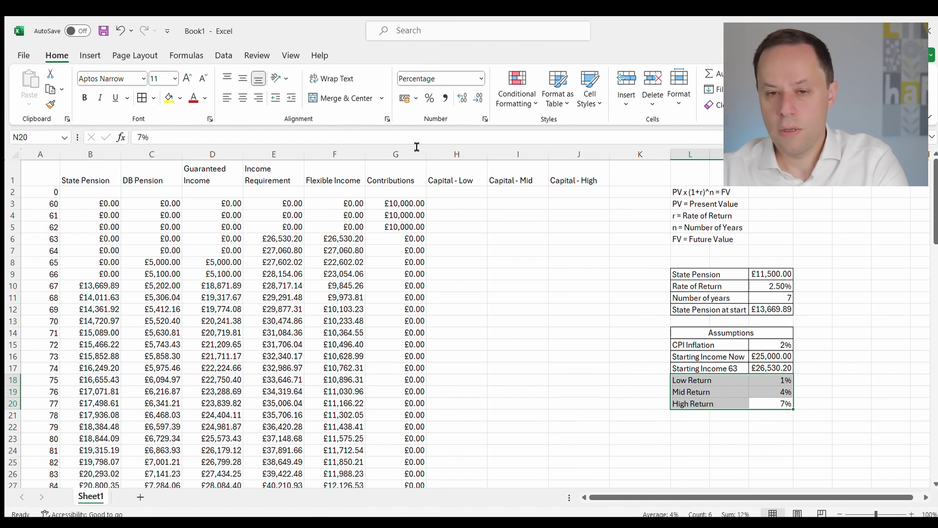
Apply All Borders to the return rows L18:N20 and bold the Assumptions header.
left_click(142, 97)
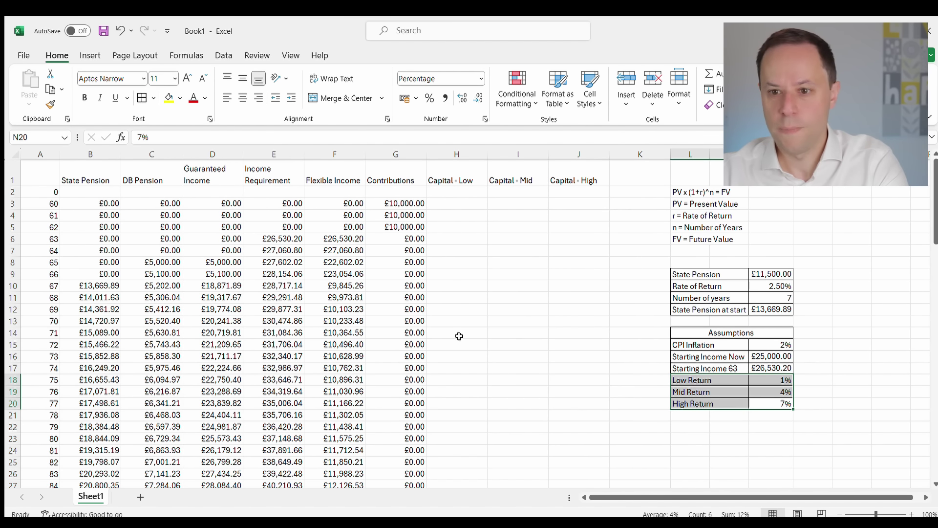
left_click(456, 333)
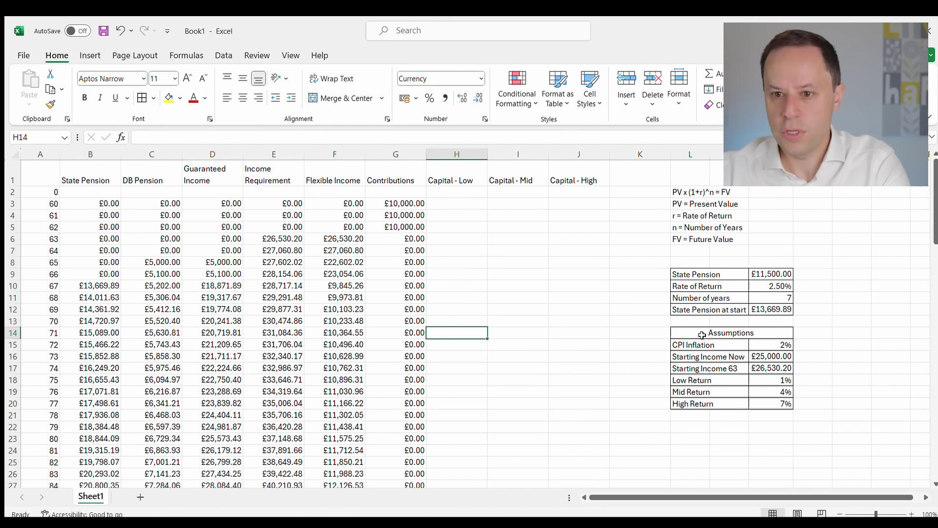
left_click(718, 336)
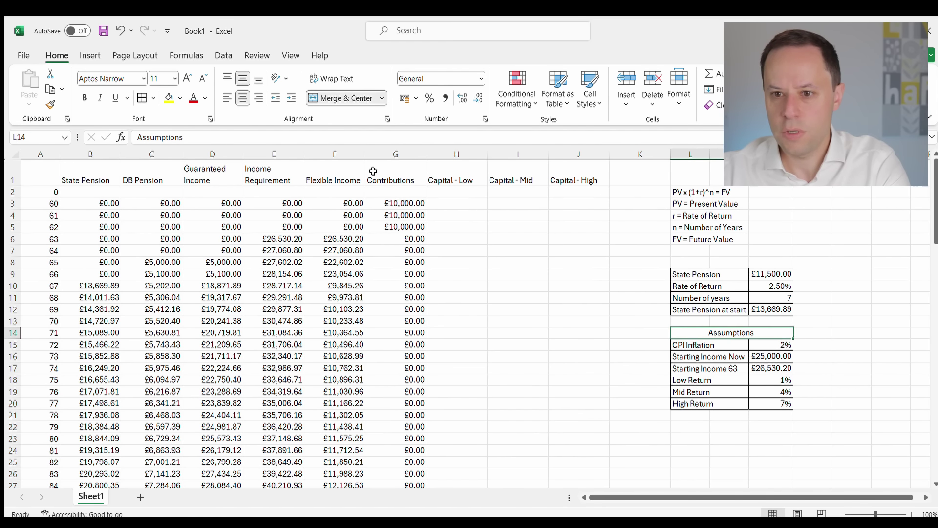
left_click(85, 98)
left_click(530, 334)
Bold the State Pension label, then review the Capital - Mid and Capital - High headings.
left_click(699, 275)
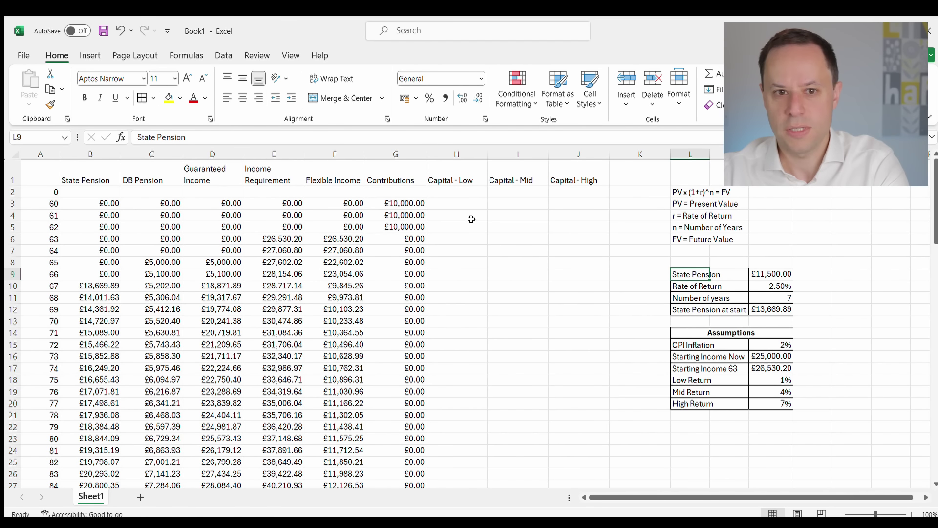
left_click(84, 98)
left_click(457, 274)
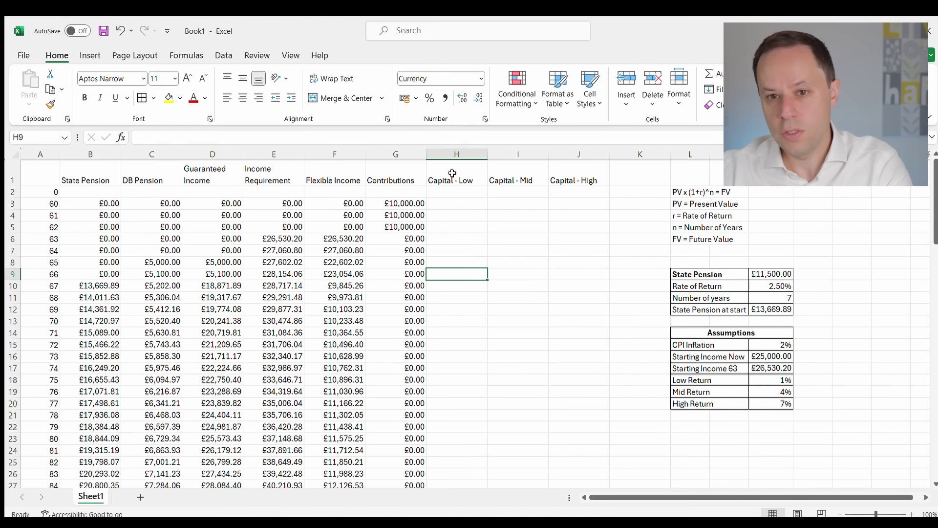
left_click(517, 178)
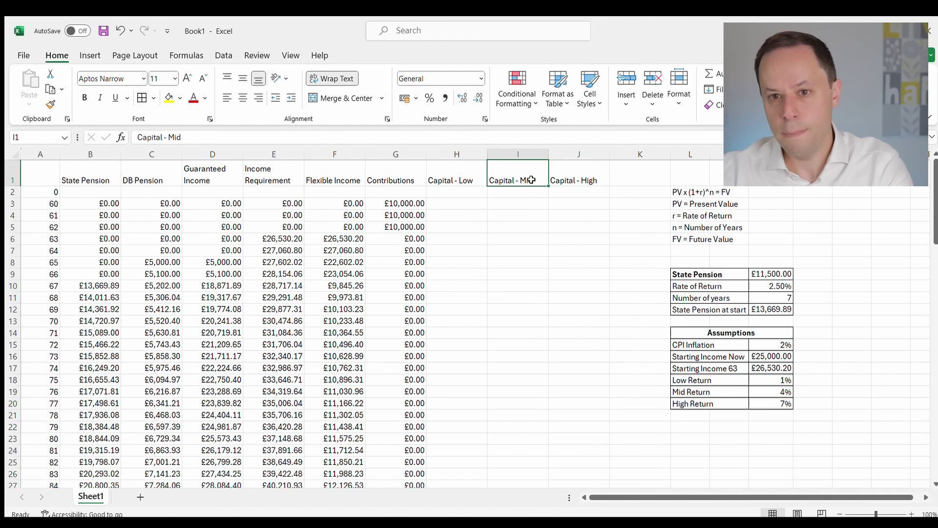
left_click(580, 177)
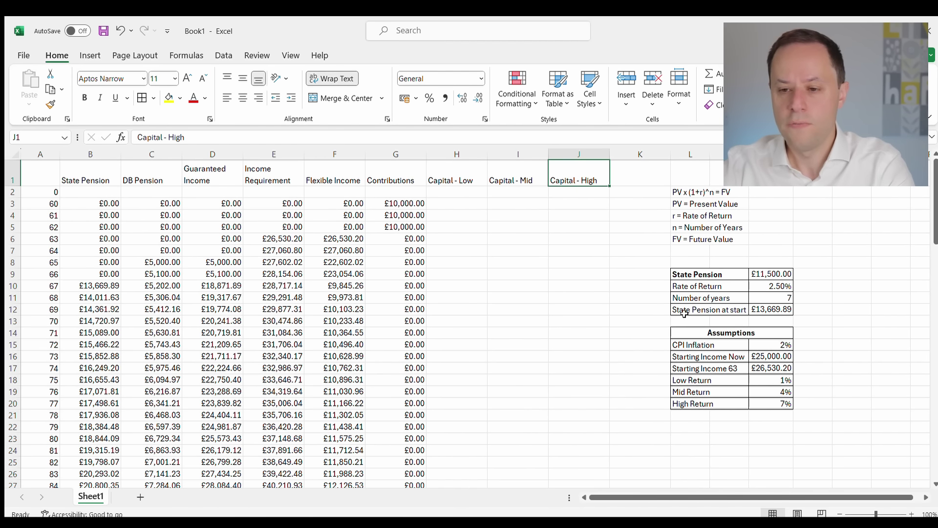
Enter a starting capital of 350000 in H2, I2 and J2.
left_click(440, 193)
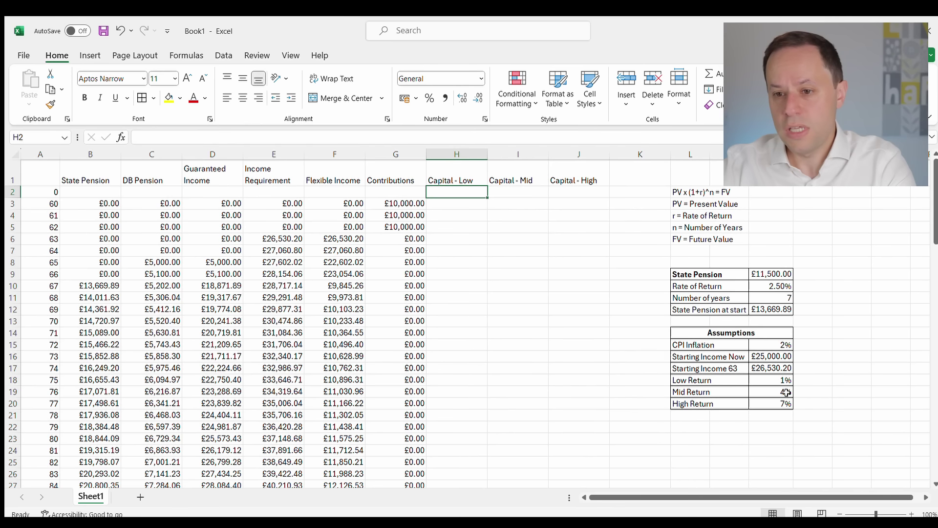
left_click(475, 202)
left_click(518, 201)
left_click(561, 201)
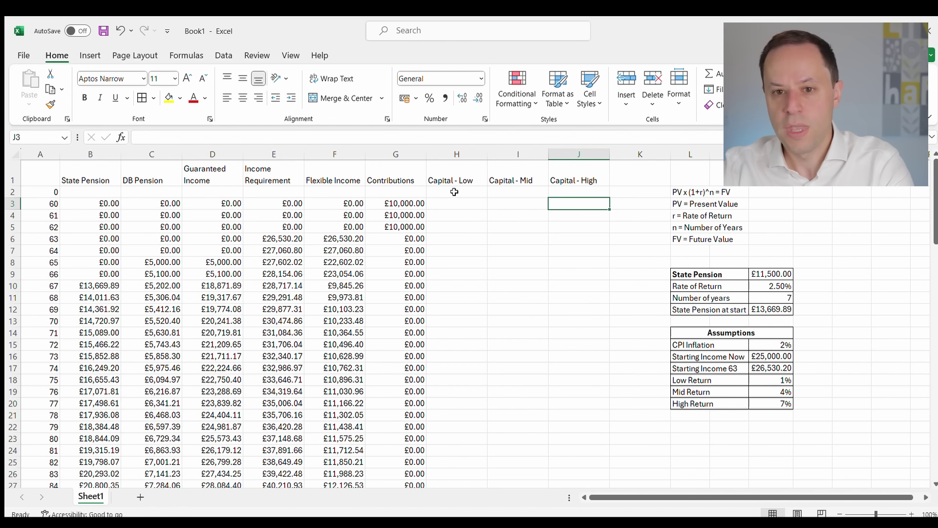
left_click(454, 192)
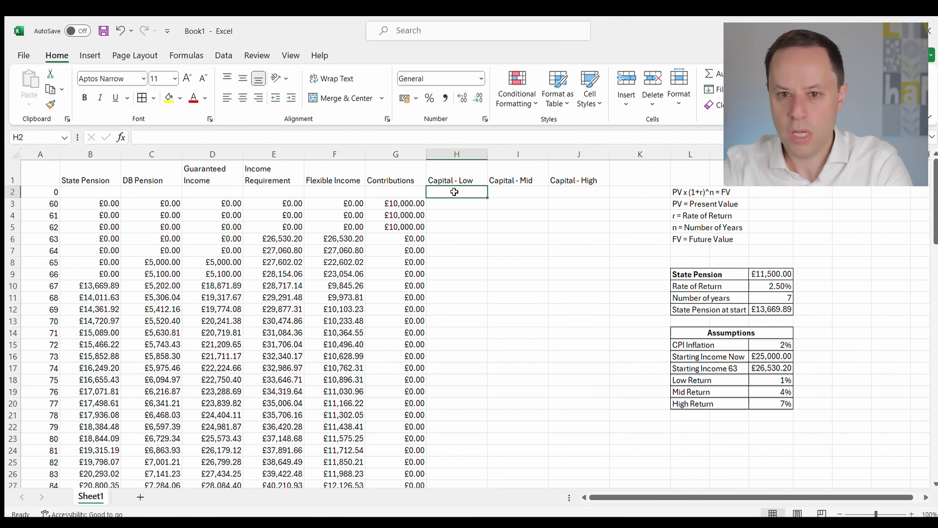
type("3")
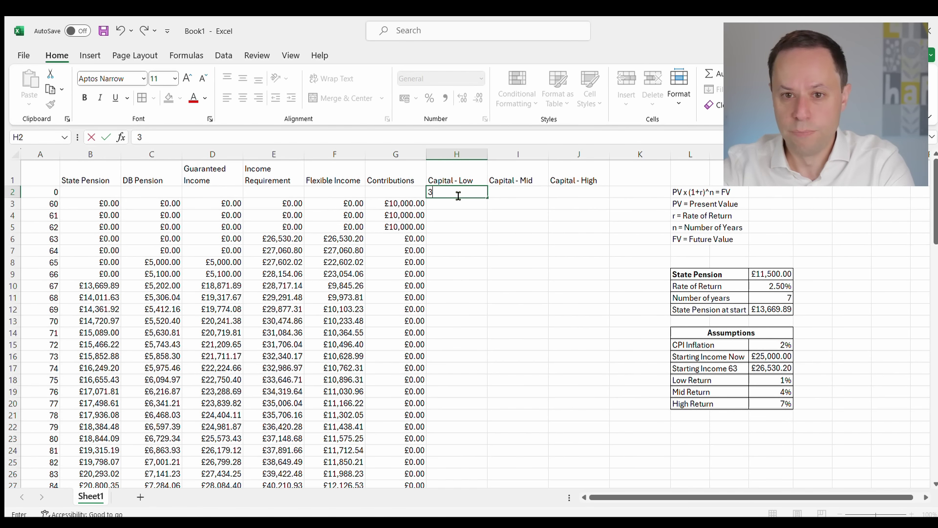
type("50000")
key("Tab")
type("350000")
key("Tab")
type("35")
key("BackSpace")
key("BackSpace")
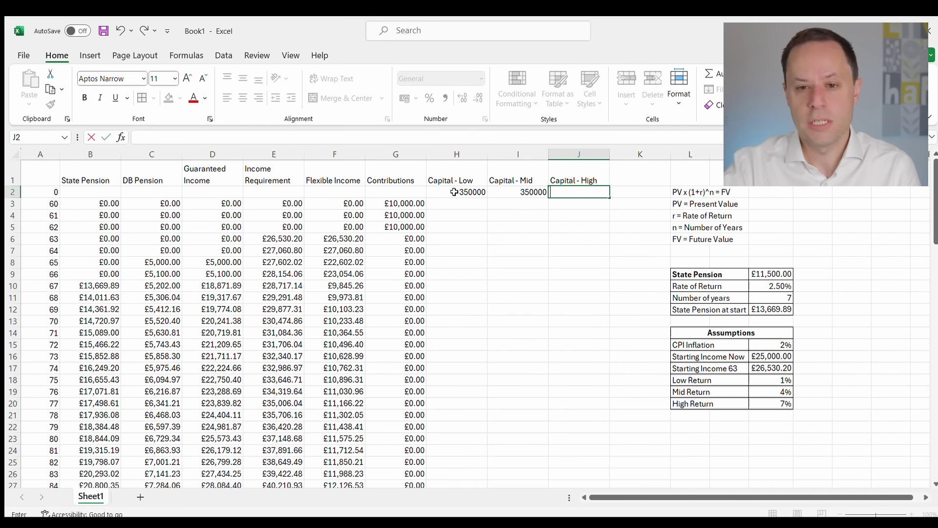
type("350000")
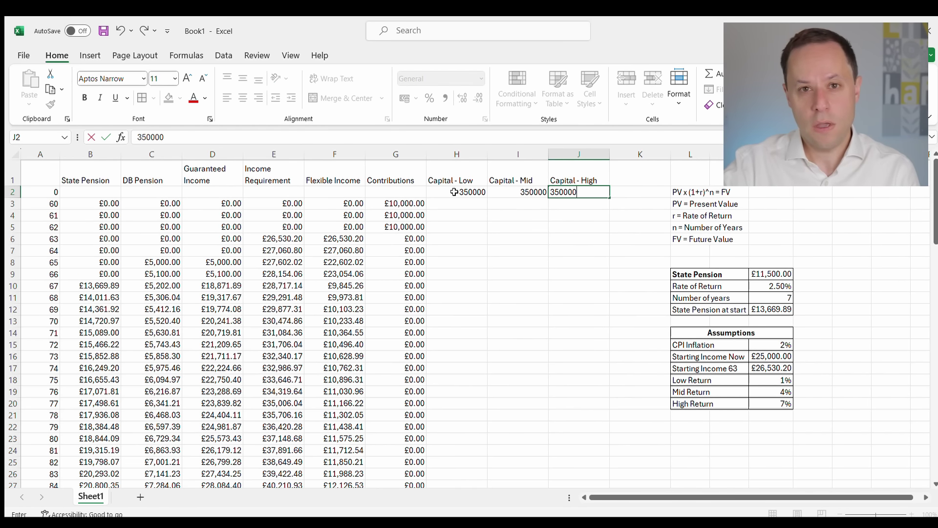
left_click(518, 238)
Format H2:J2 as Currency so each shows £350,000.00.
left_click_drag(457, 178, 537, 191)
left_click(614, 200)
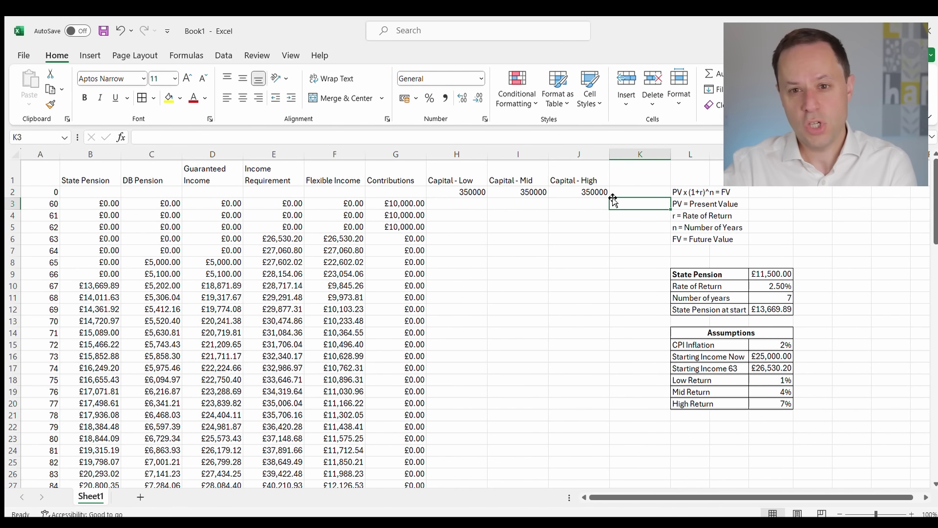
left_click_drag(469, 193, 571, 194)
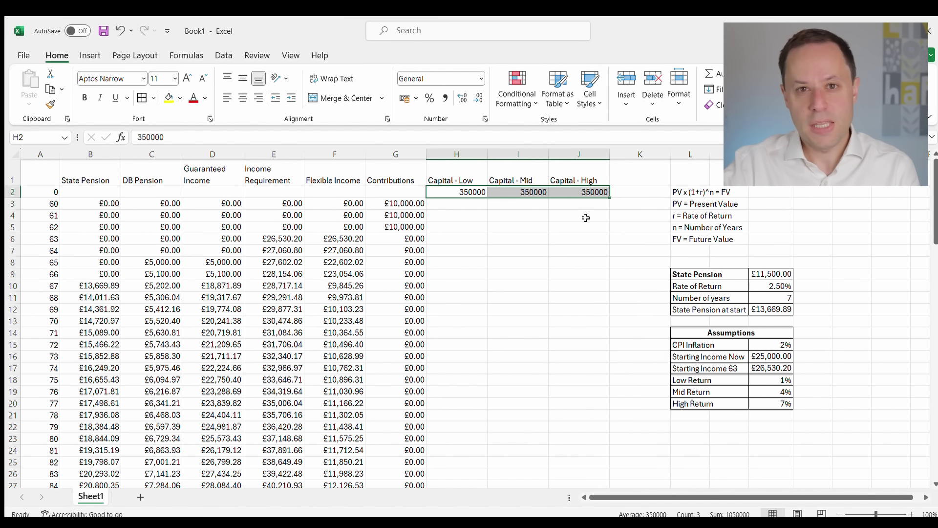
key("ctrl+shift+4")
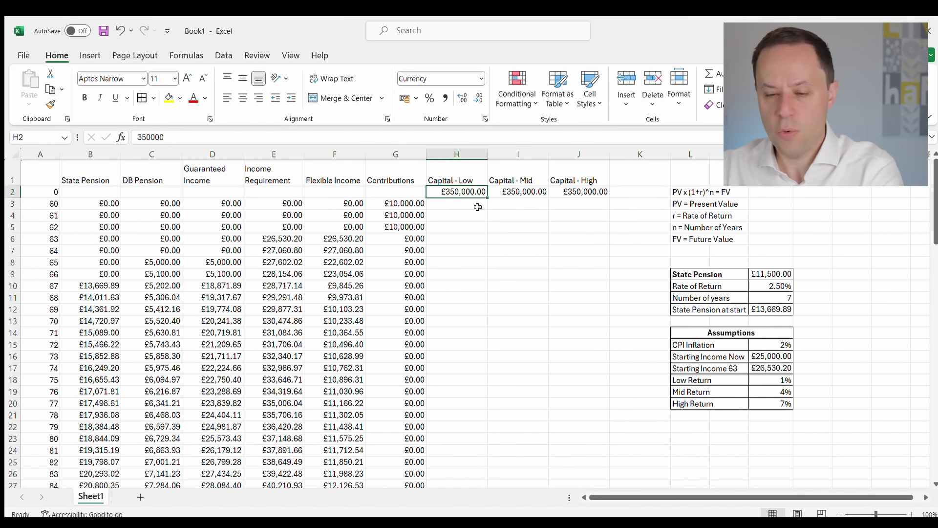
Begin the H3 formula as =(H2-F3), last year's capital less flexible income.
left_click(455, 202)
type("=")
left_click(465, 191)
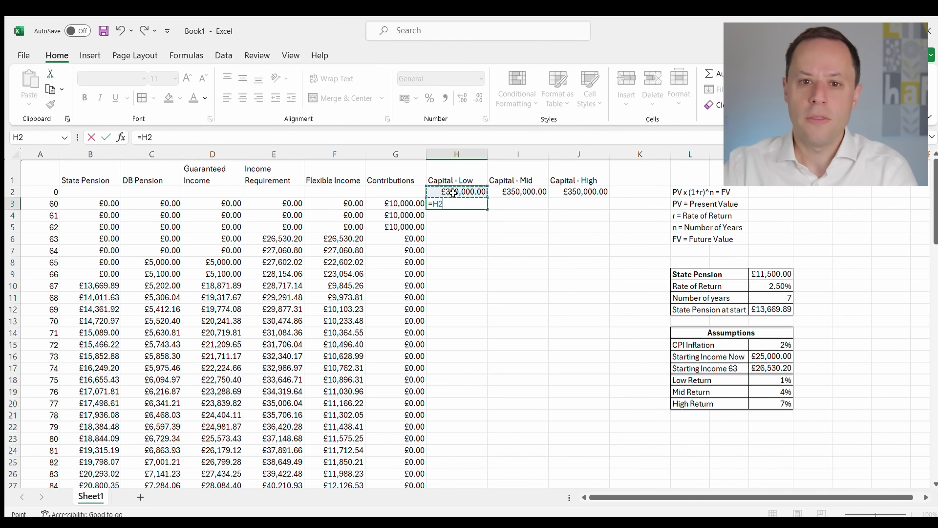
type("-")
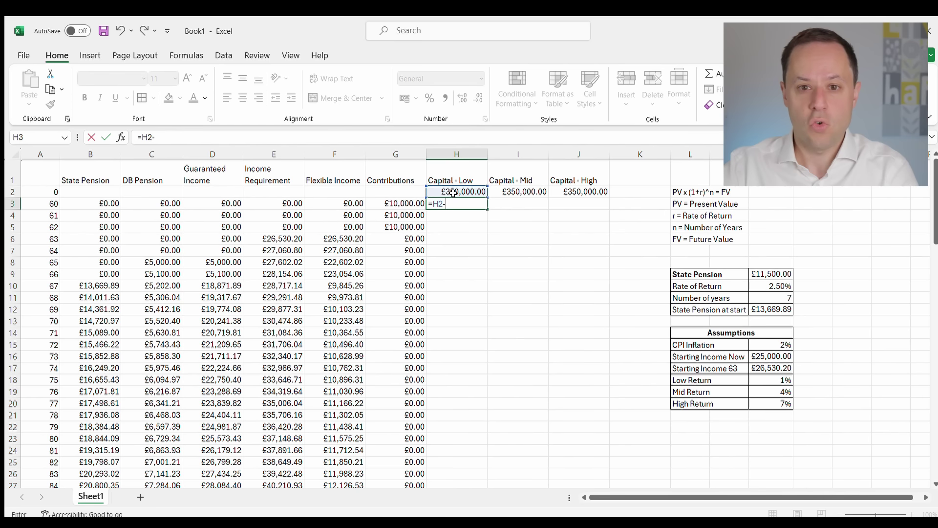
left_click(328, 204)
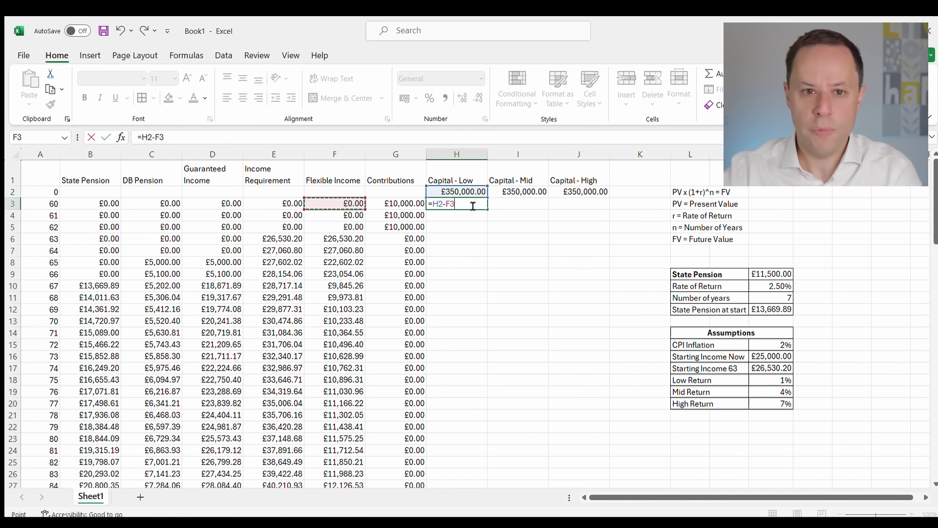
key("Left")
key("Left")
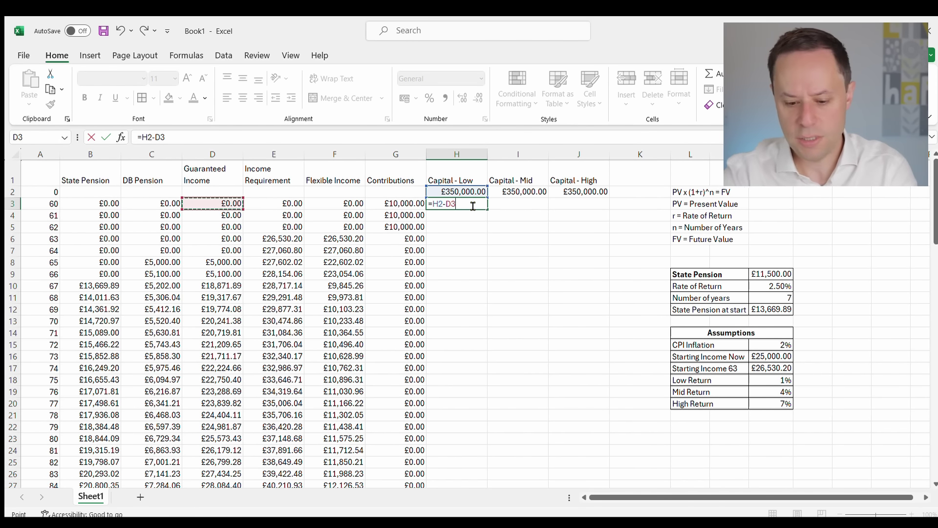
key("Right")
key("Right")
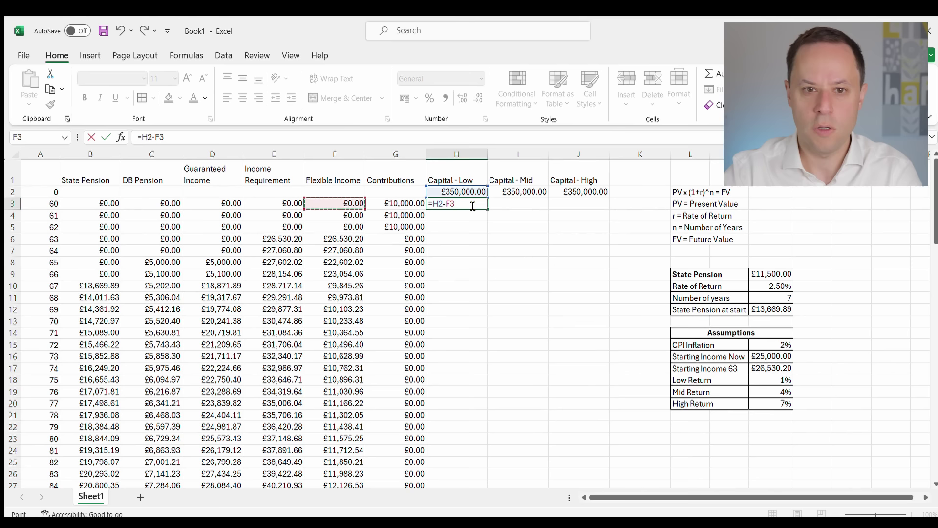
left_click(142, 138)
type("(")
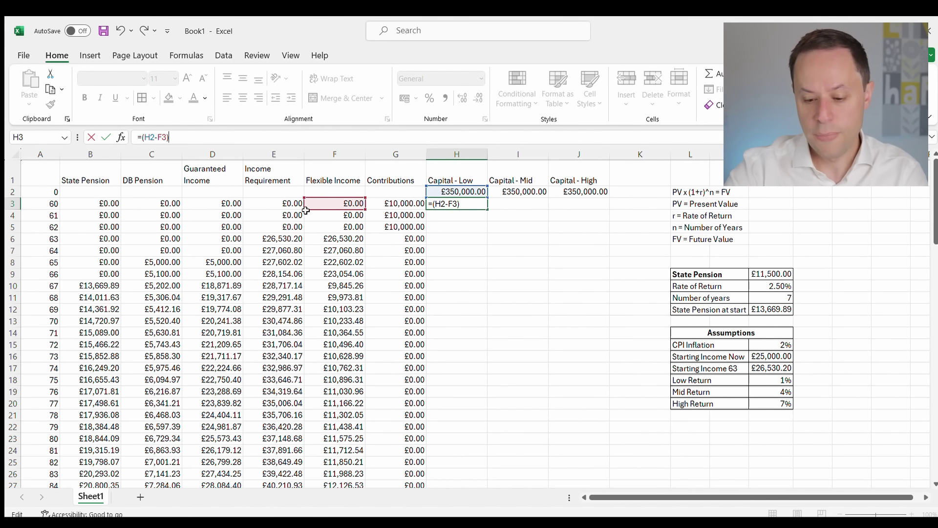
left_click(472, 205)
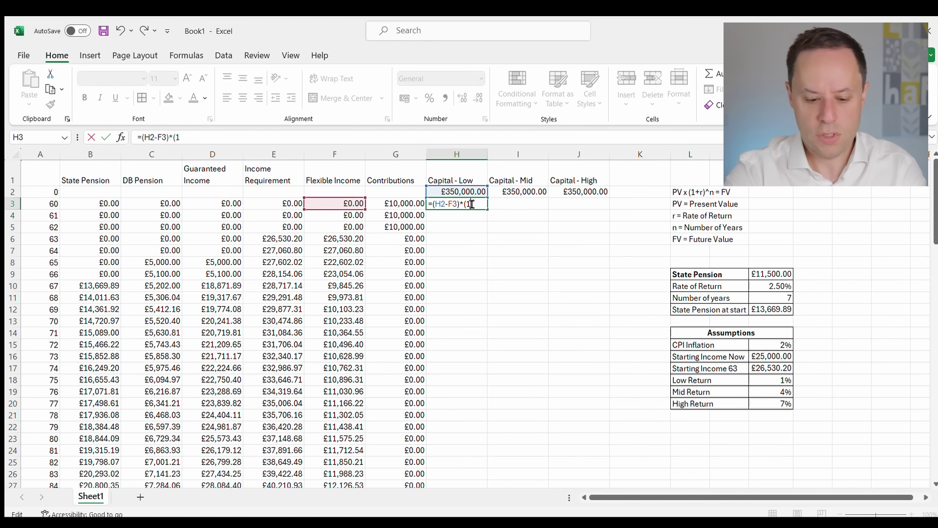
Complete it as =(H2-F3)*(1+$N$18)+G3, giving £363,500.00 in H3.
left_click(772, 380)
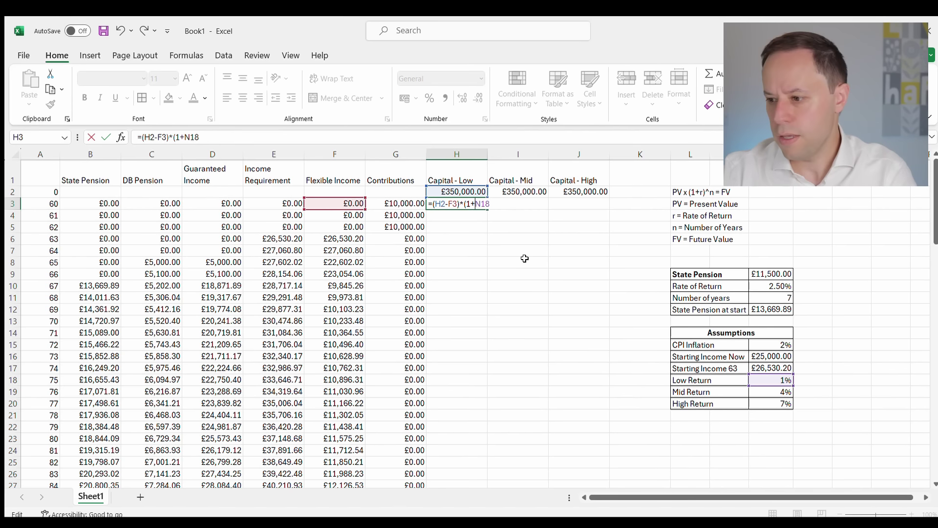
type("$N")
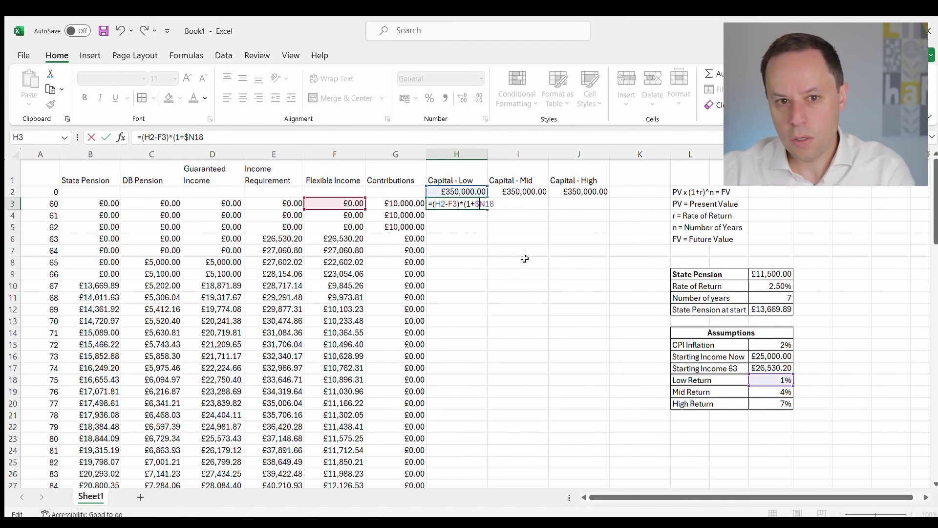
type("$")
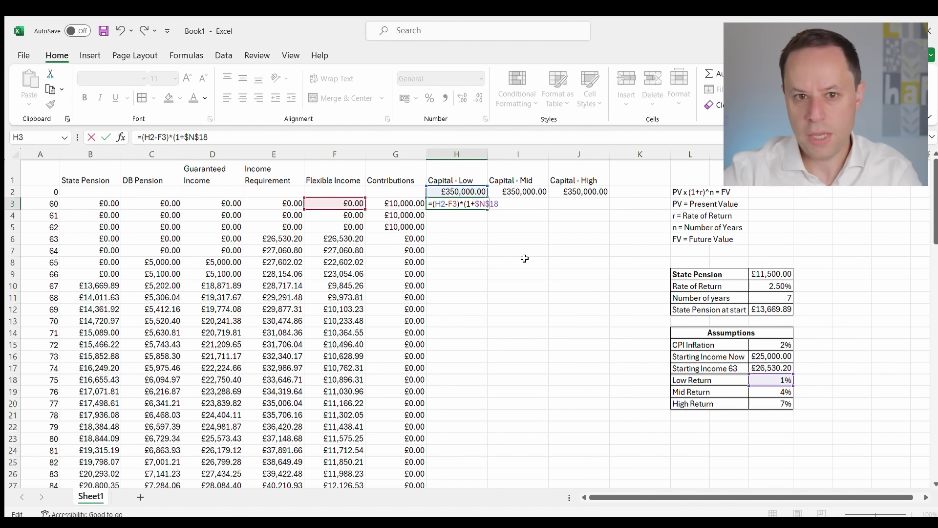
left_click(237, 138)
type(")+")
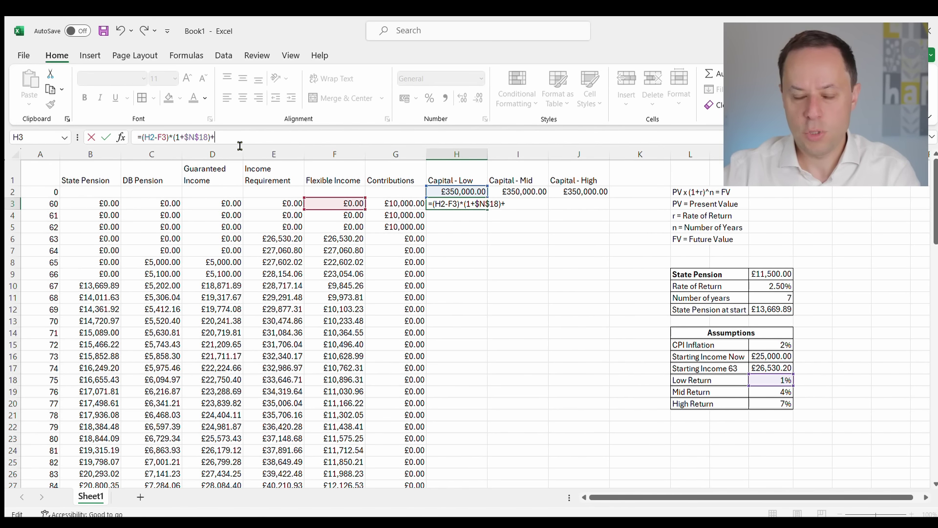
left_click(405, 203)
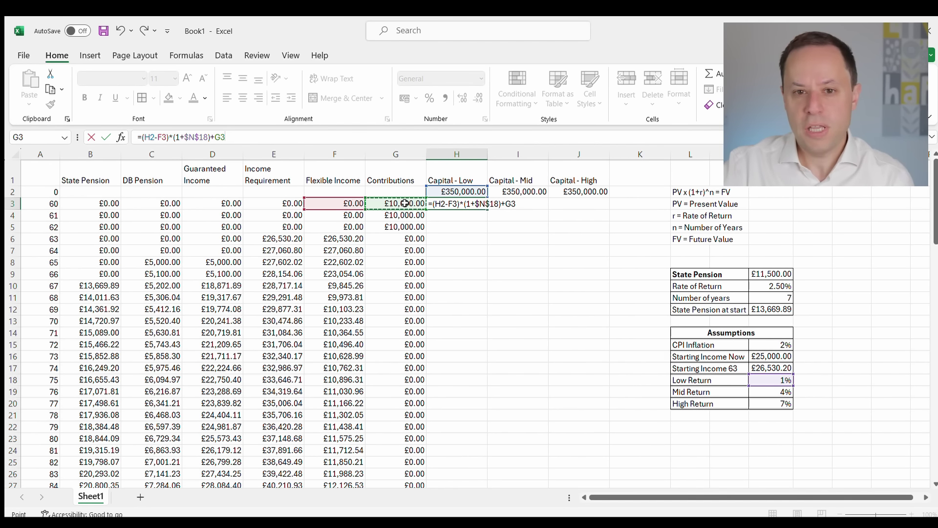
key("Return")
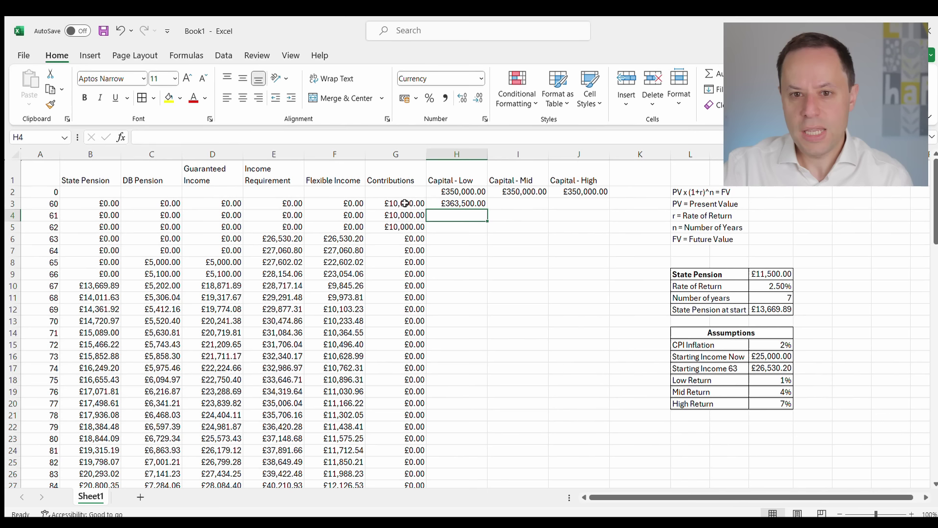
left_click(450, 203)
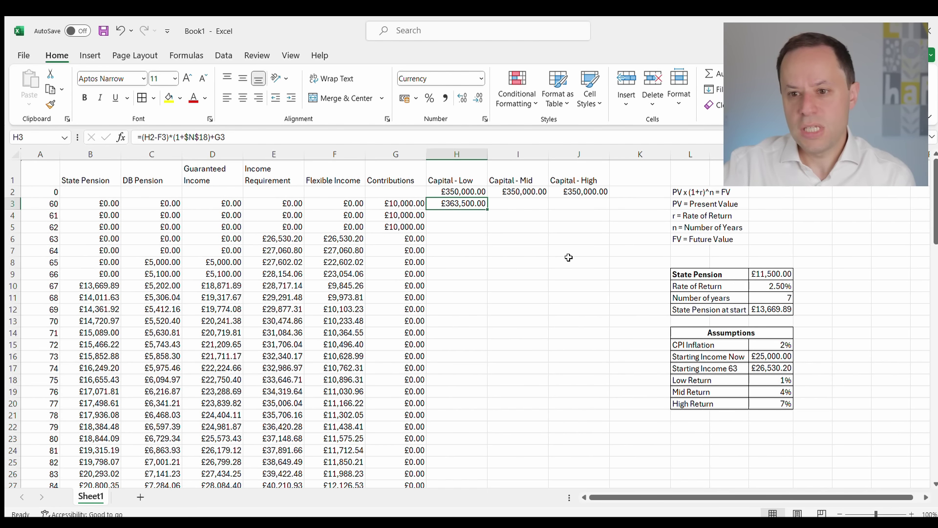
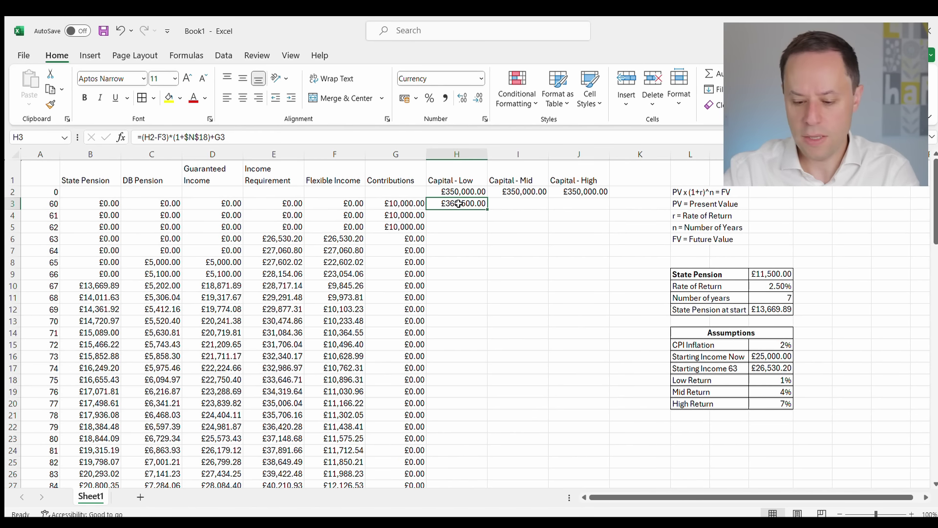
Change H3 to =MAX(0,(H2-F3)*(1+$N$18)+G3), giving £363,500.00 at age 60.
left_click(141, 137)
type("M")
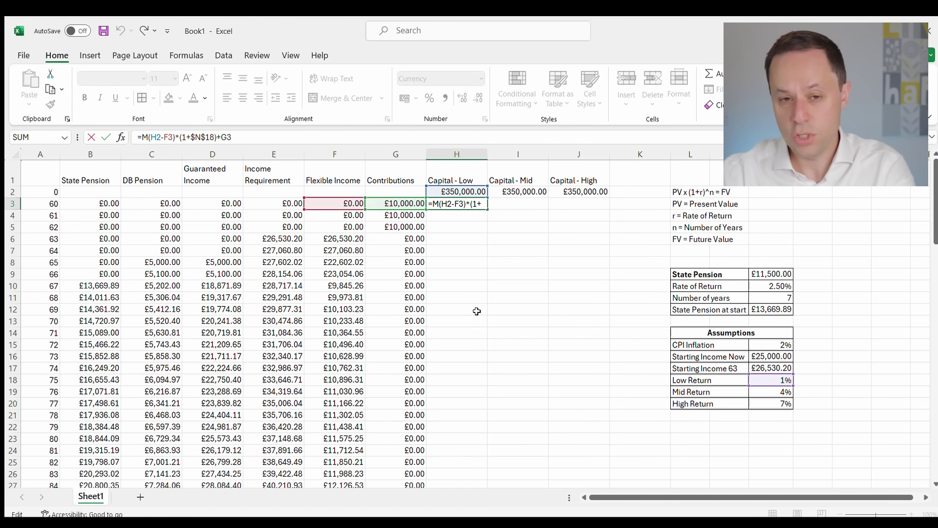
type("ax")
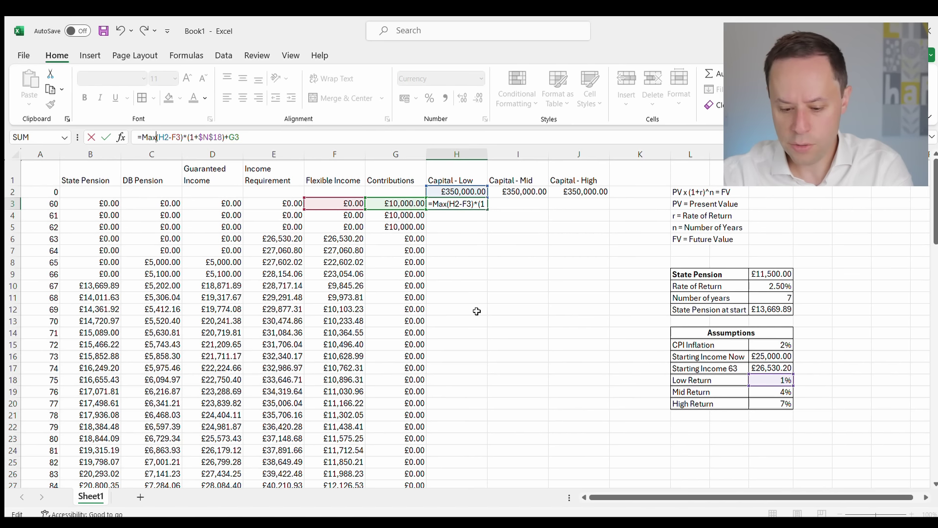
type("(0")
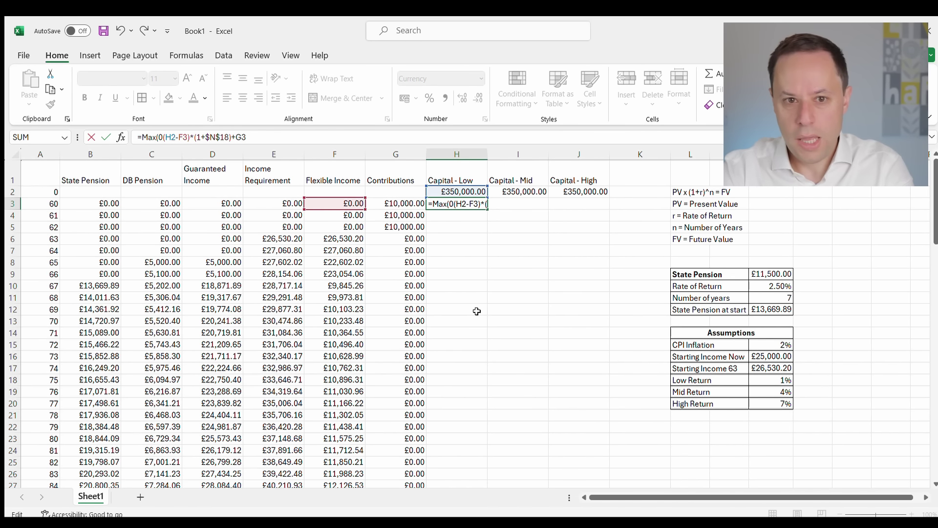
type(",")
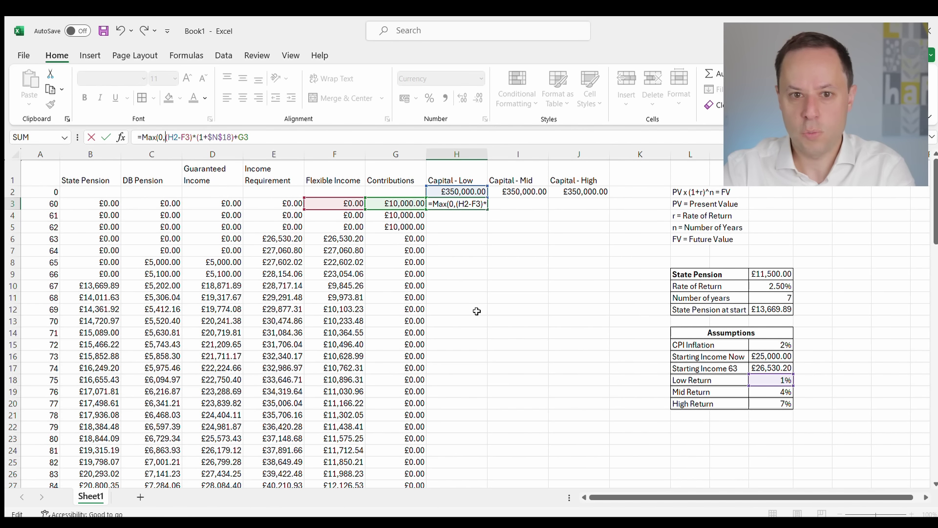
key("End")
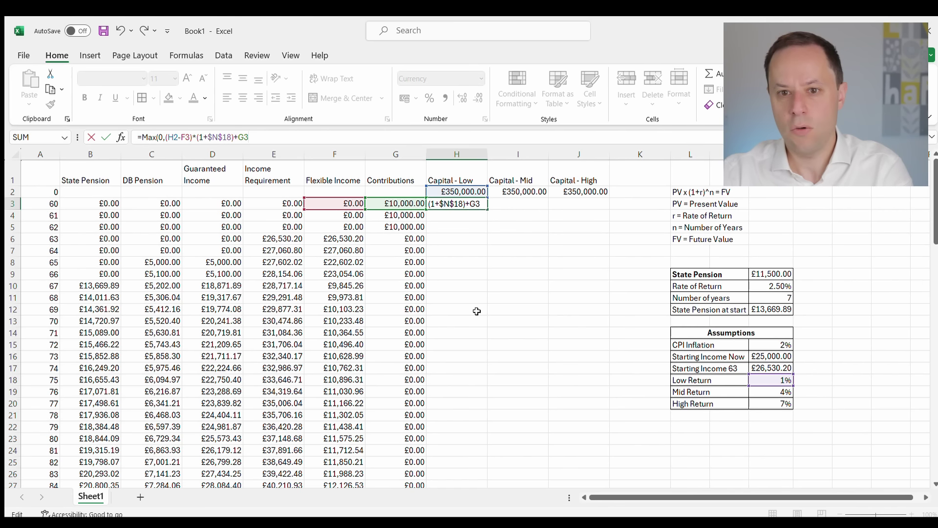
key("Return")
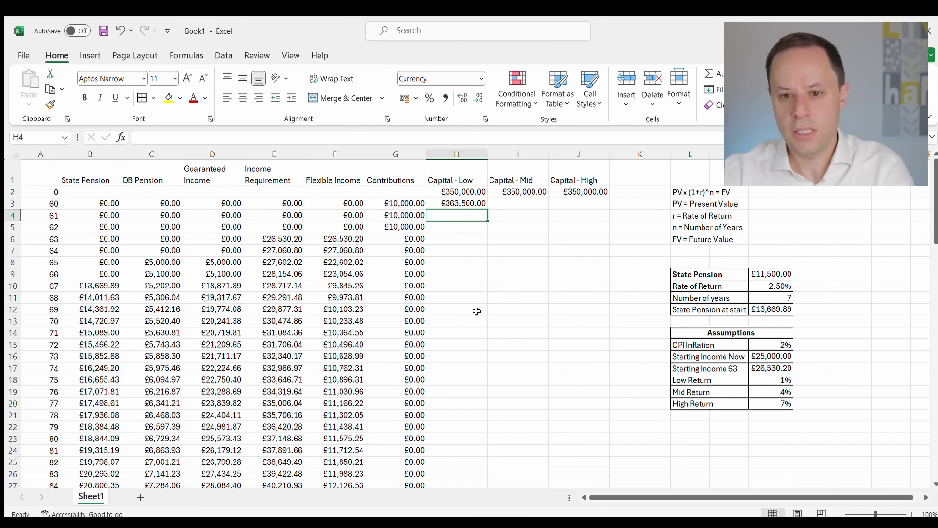
left_click(451, 197)
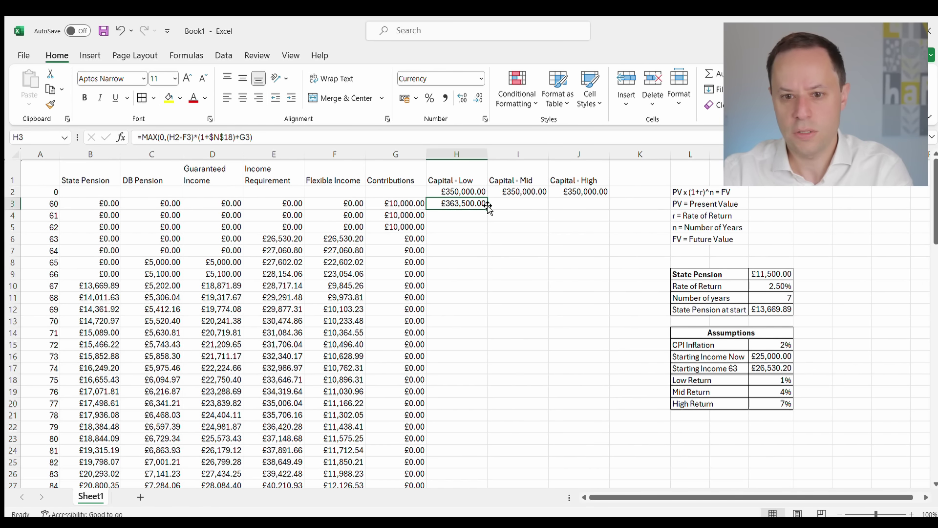
Copy H3's formula down to H42 and check H39 and H40, where the capital reaches £0.00.
left_click_drag(485, 208, 471, 465)
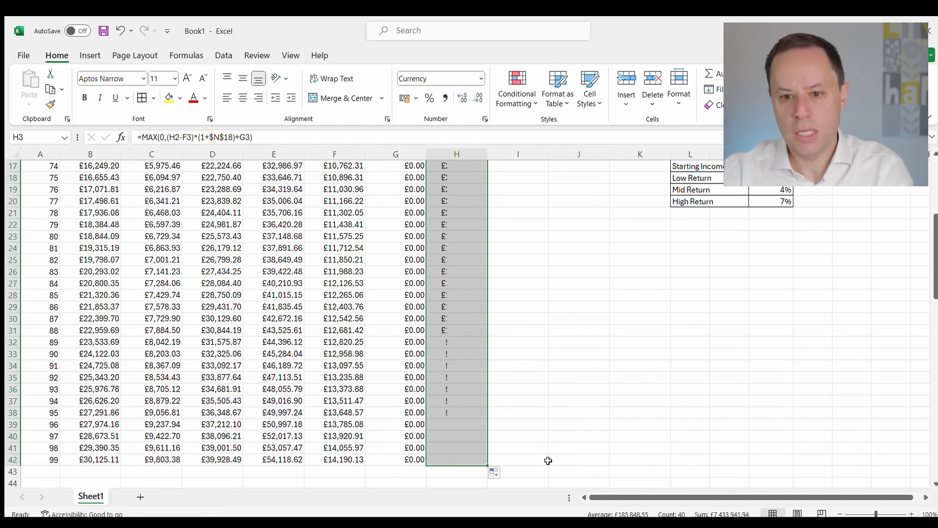
left_click(566, 444)
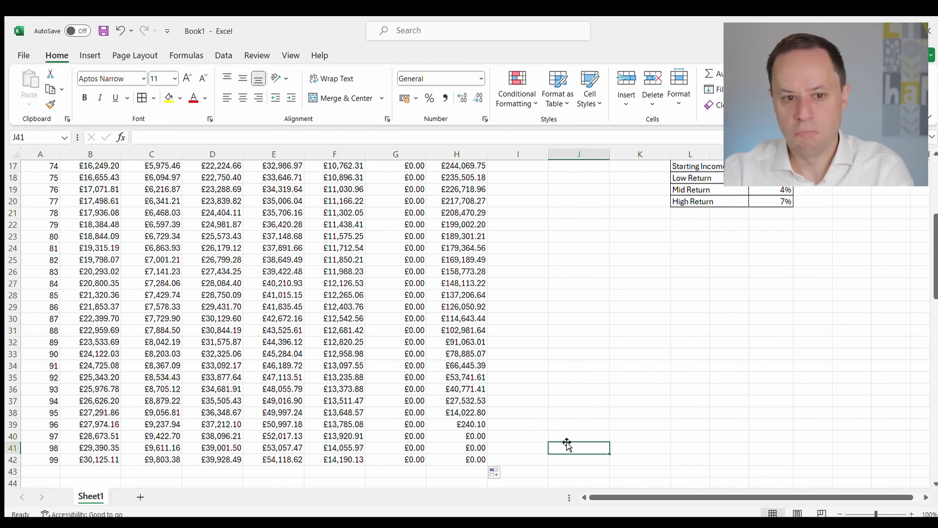
left_click(464, 426)
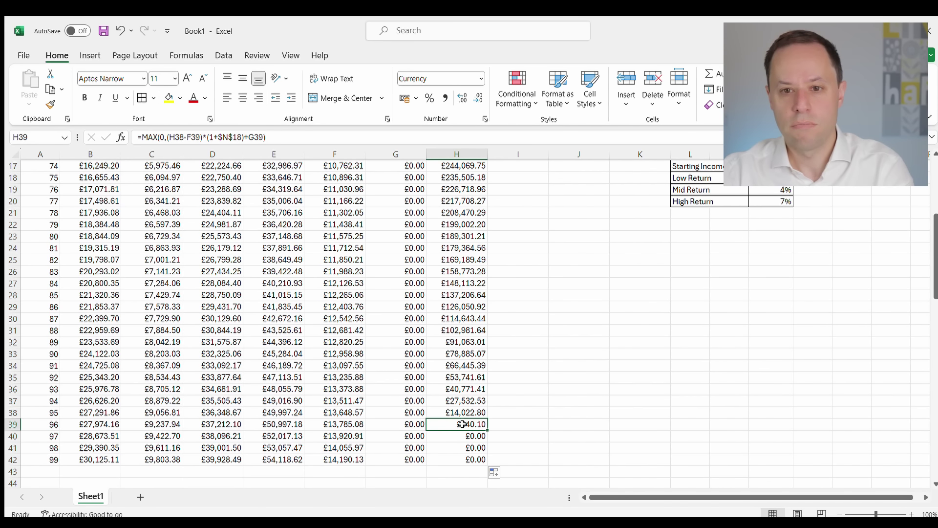
left_click(453, 439)
left_click(449, 422)
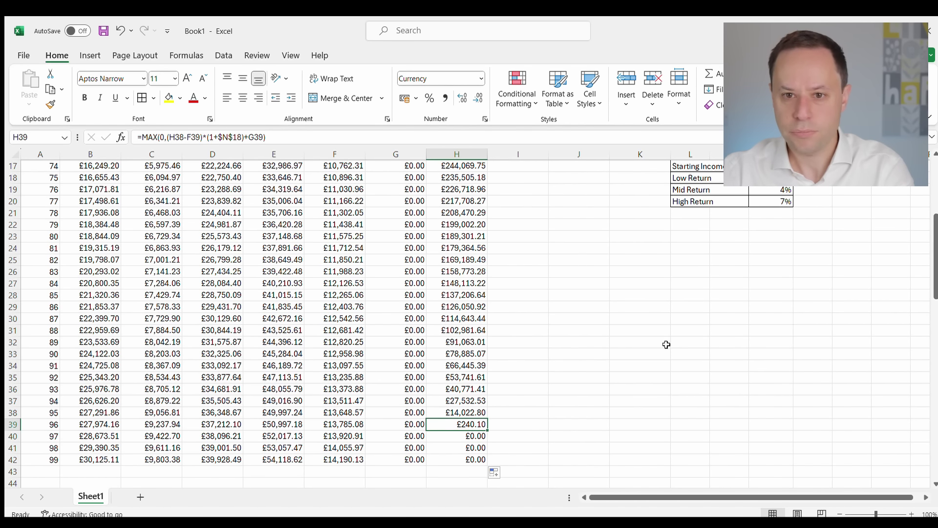
Return to the top of the table and review H3's formula as a model for Capital - Mid.
scroll(449, 386, "up", 5)
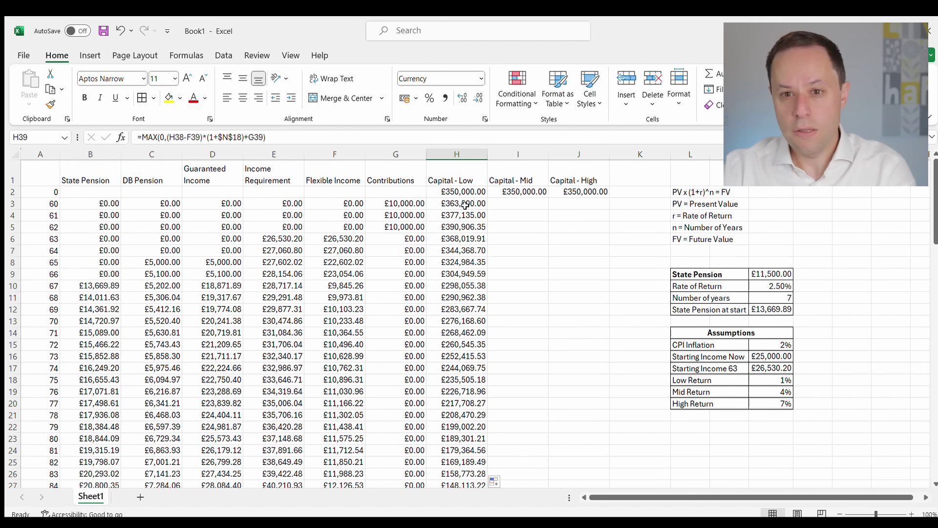
left_click(521, 201)
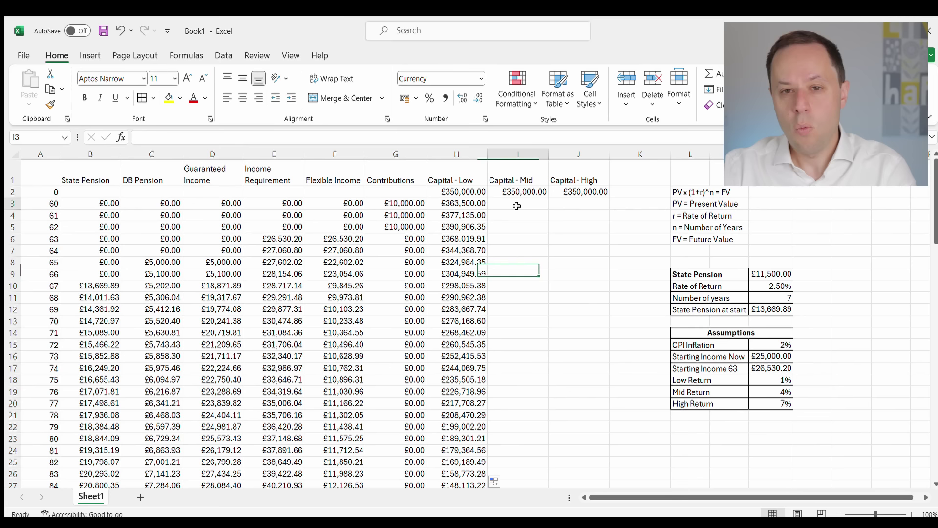
left_click(576, 202)
left_click(498, 203)
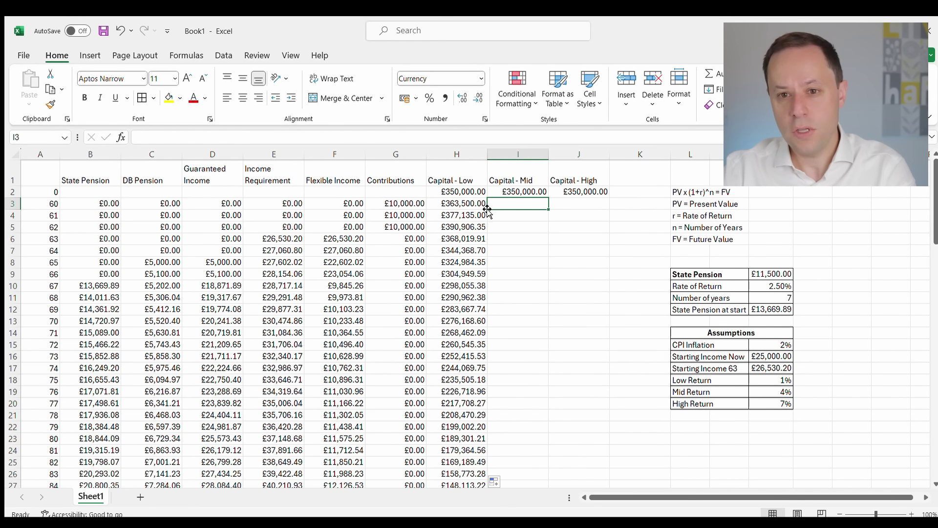
left_click(457, 205)
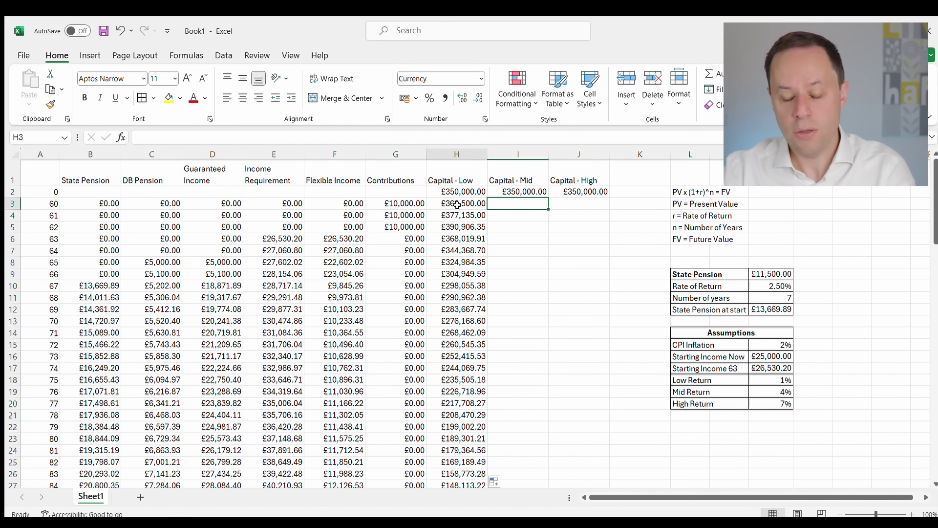
left_click(507, 200)
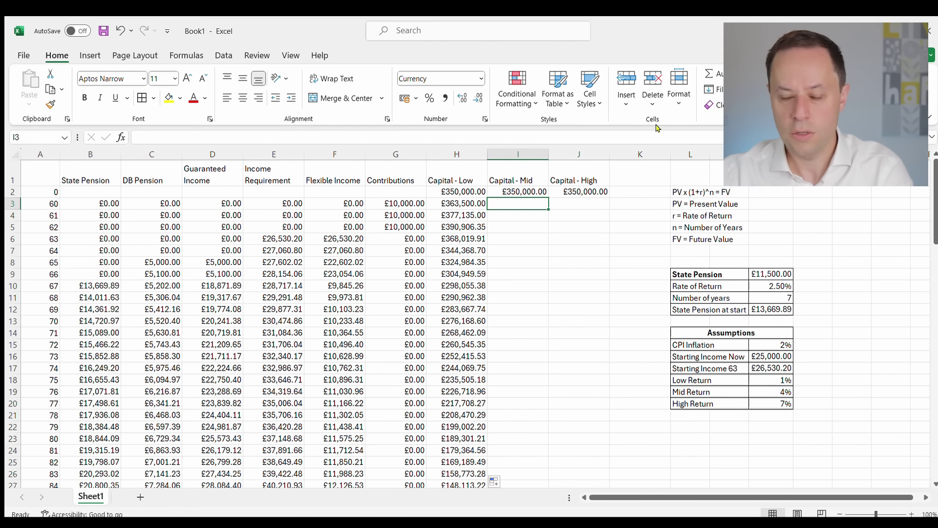
Enter =(I2-F3)*(1+N19) in I3, using the 4% Mid Return, giving £364,000.00.
type("=")
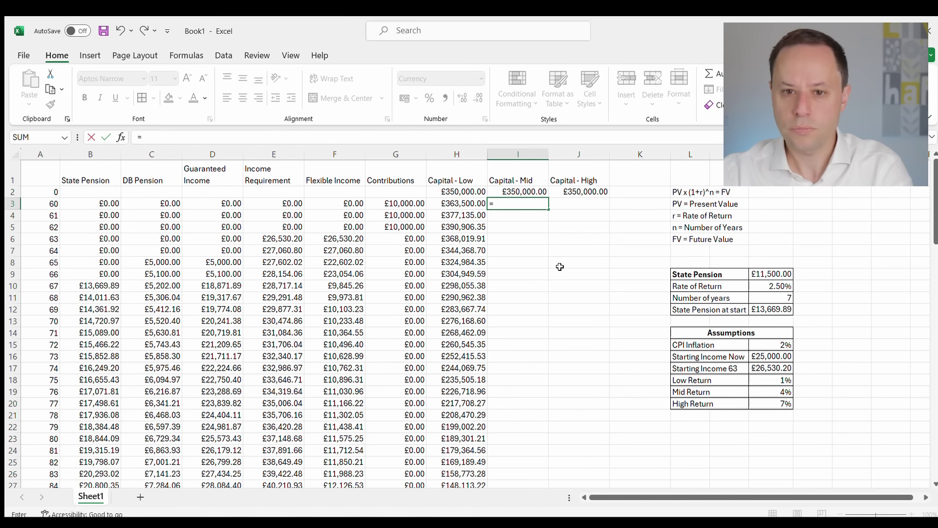
left_click(530, 189)
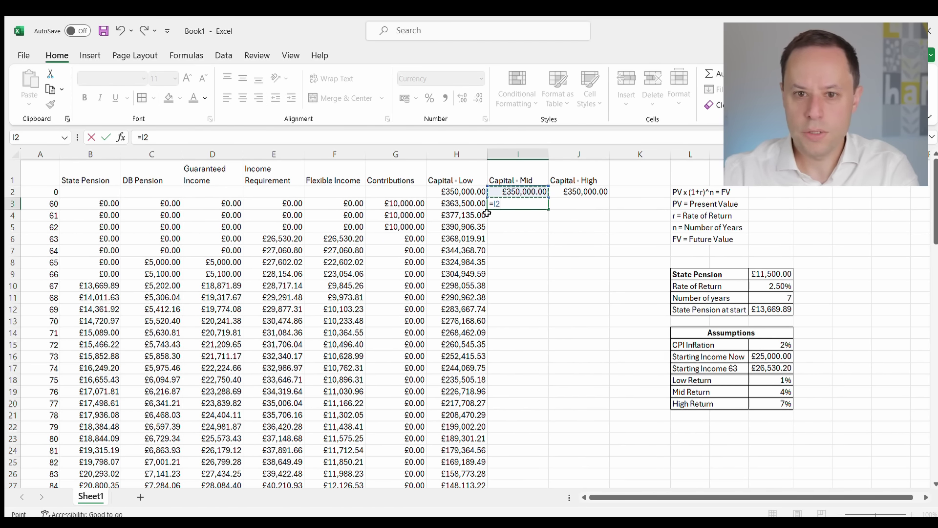
type("-")
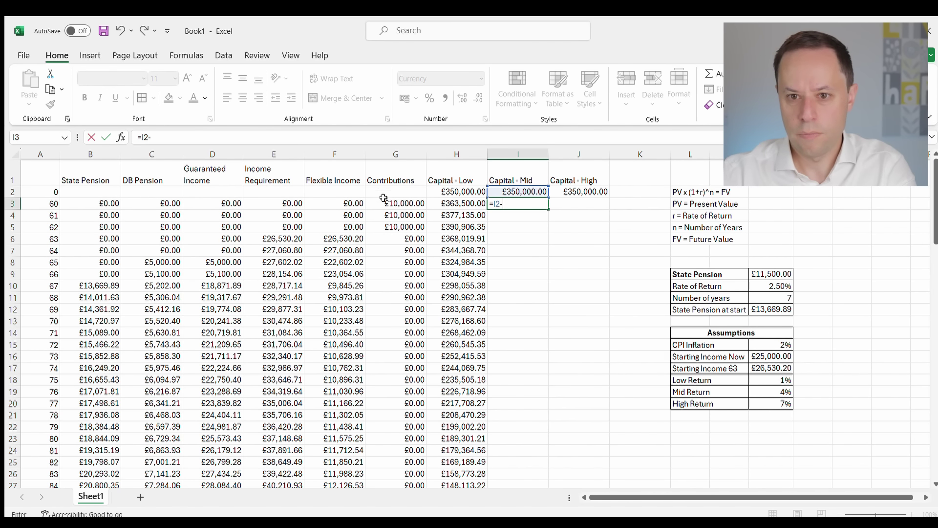
left_click(330, 202)
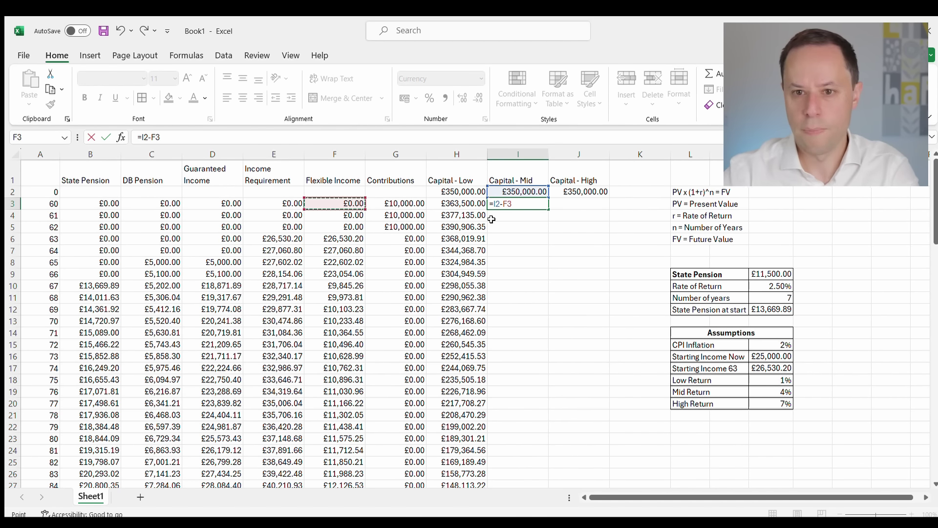
left_click(497, 205)
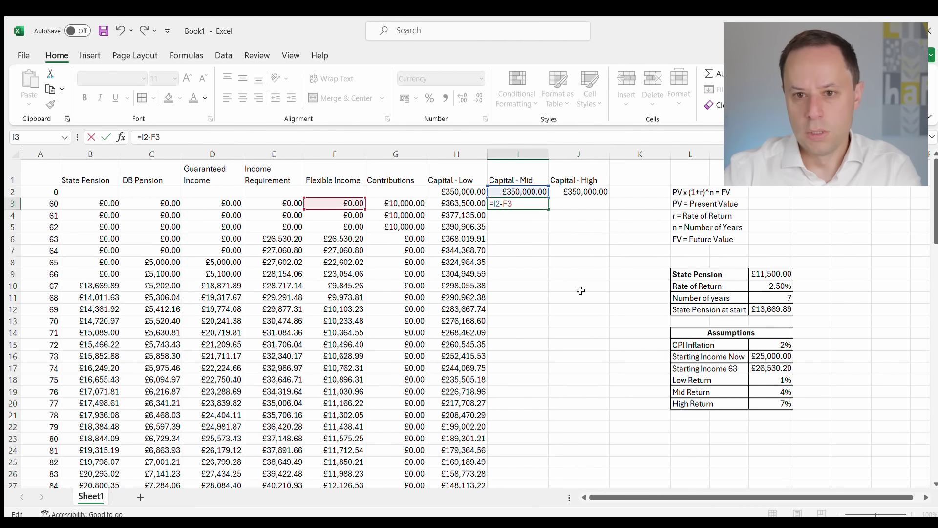
type("(")
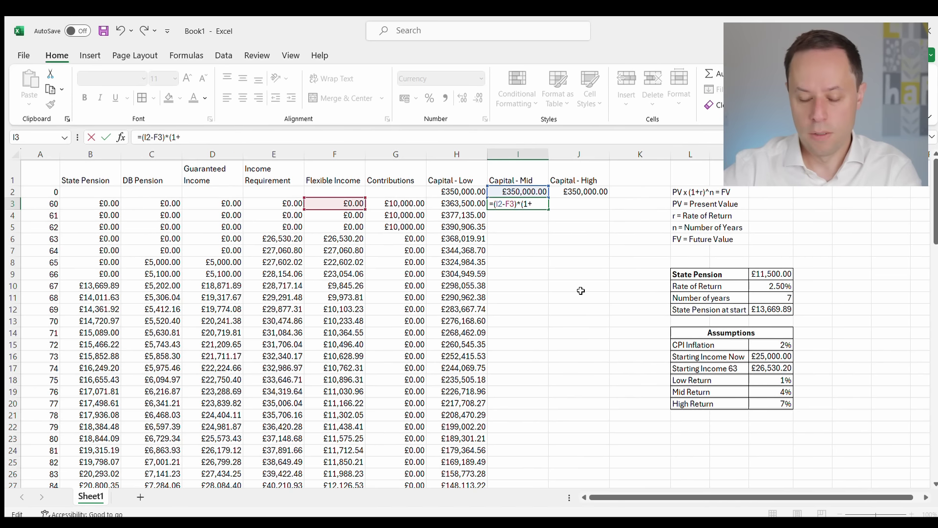
left_click(771, 392)
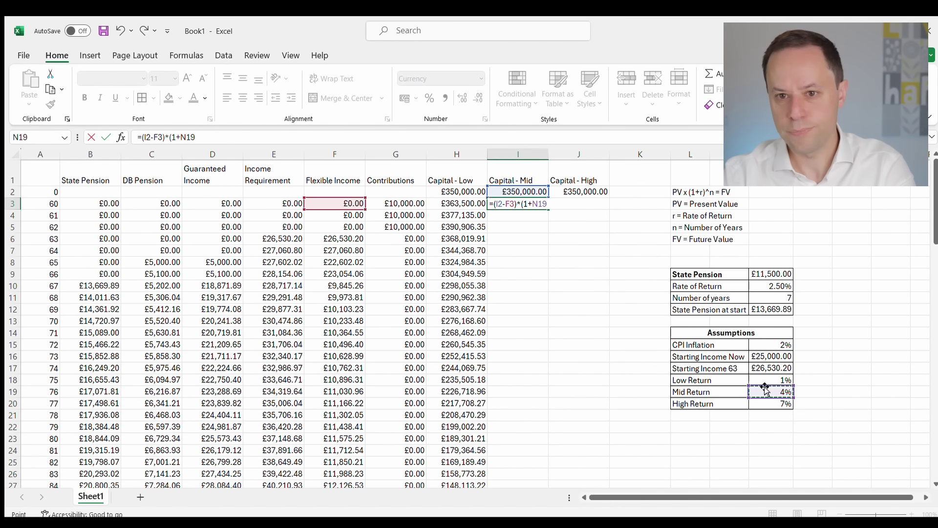
type(")")
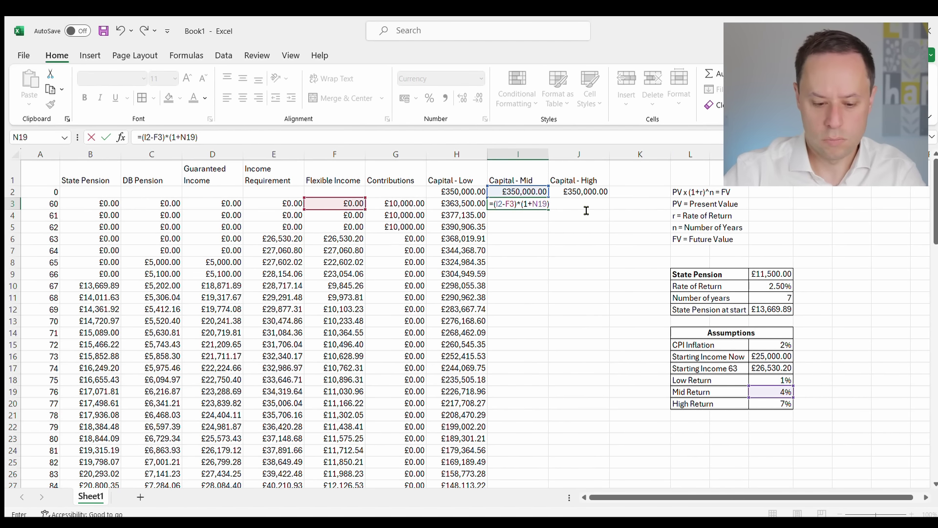
key("Return")
left_click(518, 205)
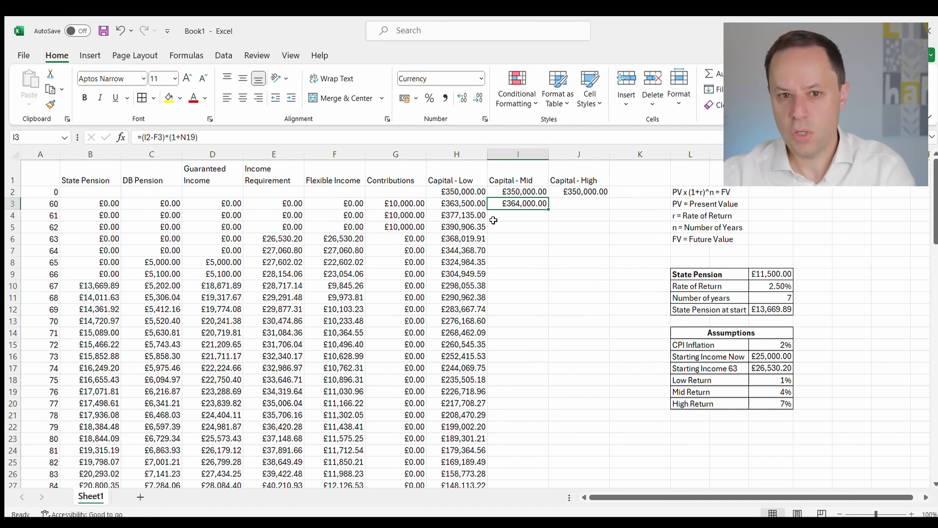
Make the N19 reference absolute as $N$19 and append a '+' term to I3's formula.
left_click(179, 138)
type("$N")
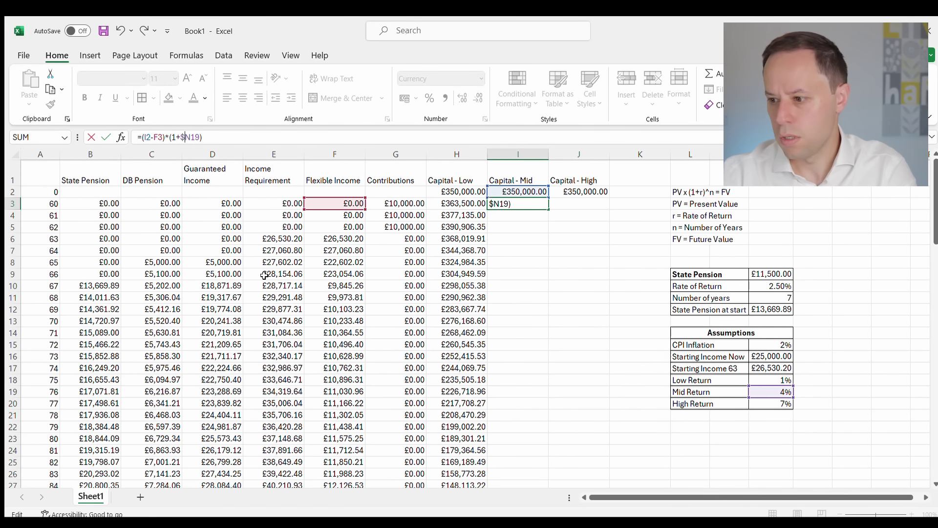
type("$")
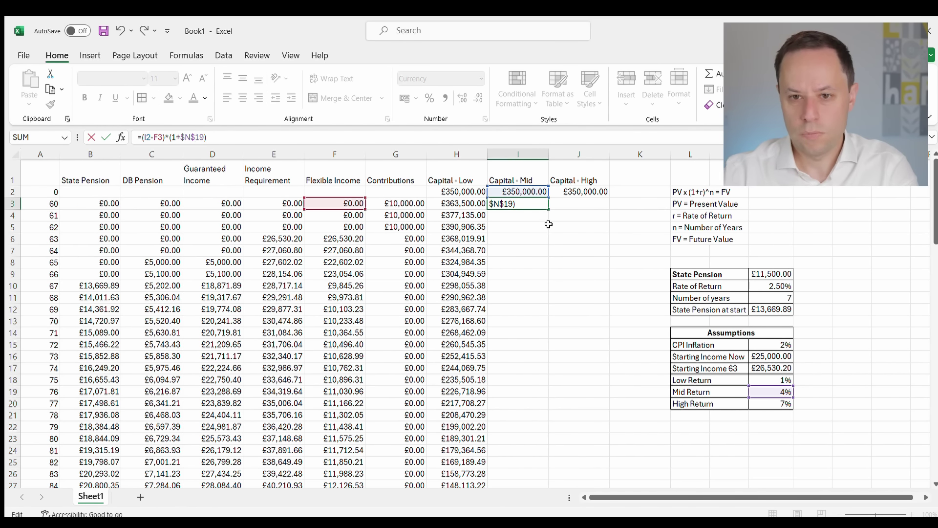
left_click(510, 223)
left_click(515, 203)
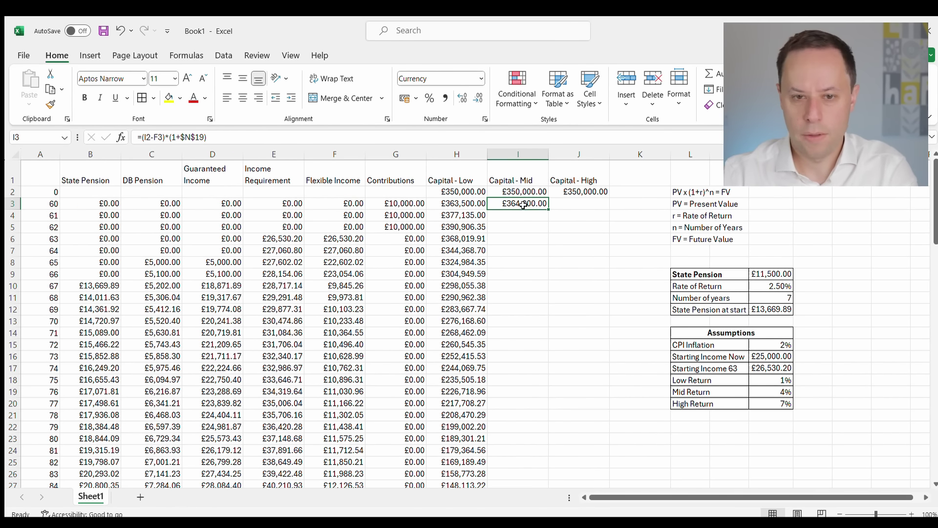
left_click(236, 141)
type("+")
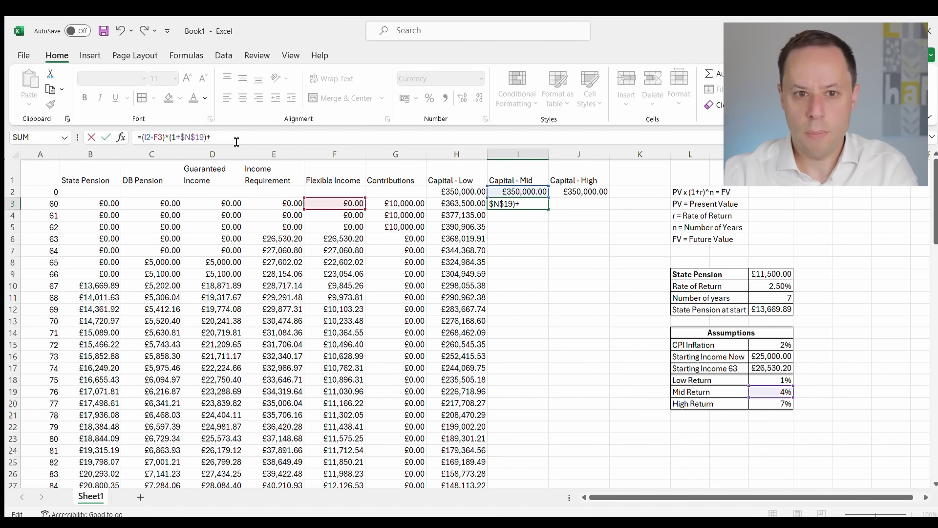
Complete I3 as =MAX(0,(I2-F3)*(1+$N$19)+G3), adding the G3 contribution.
left_click(409, 203)
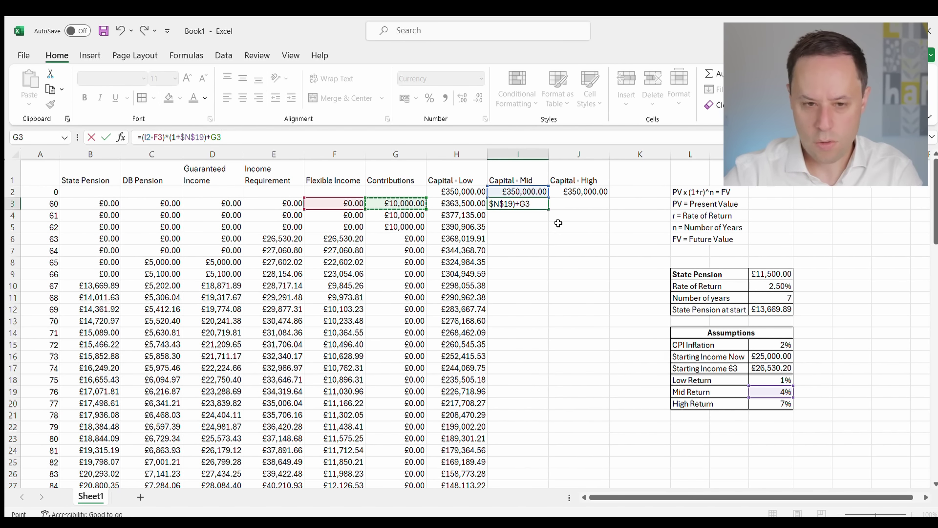
left_click(141, 137)
type("Ma")
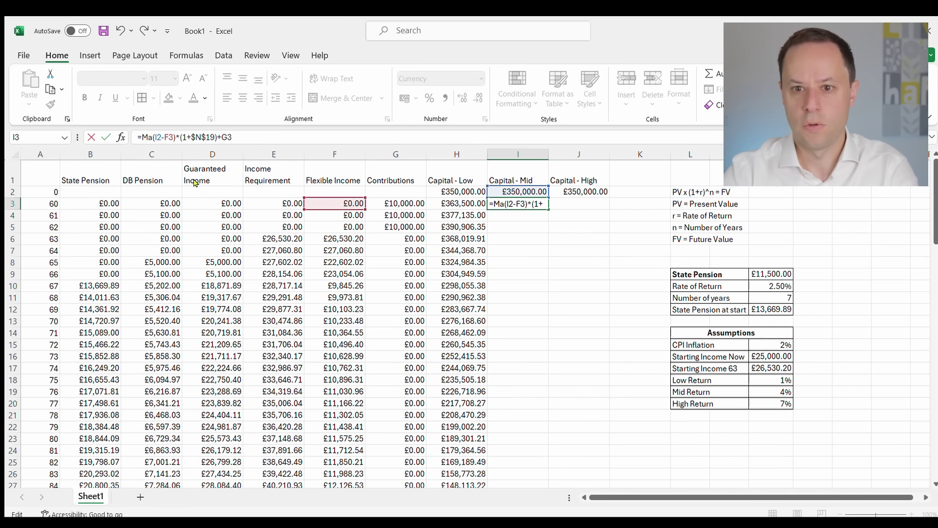
type("x")
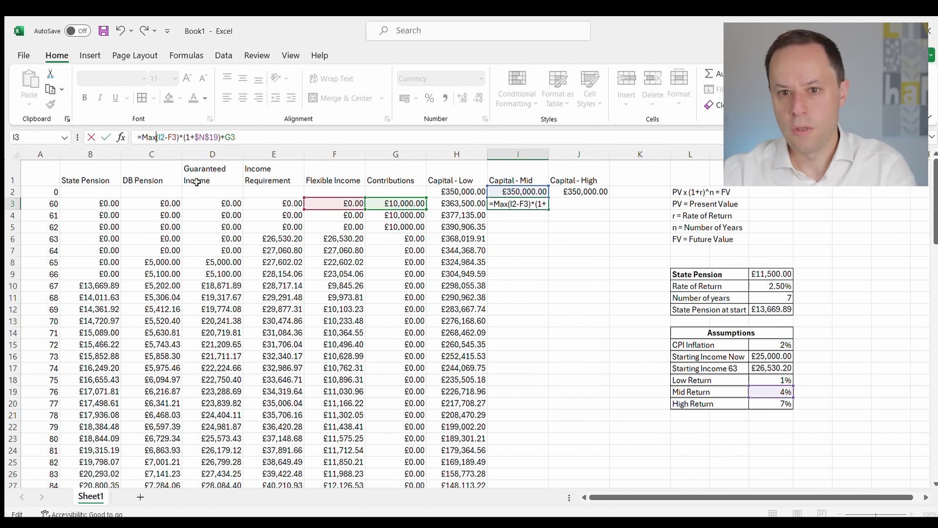
type("(0,")
left_click(276, 143)
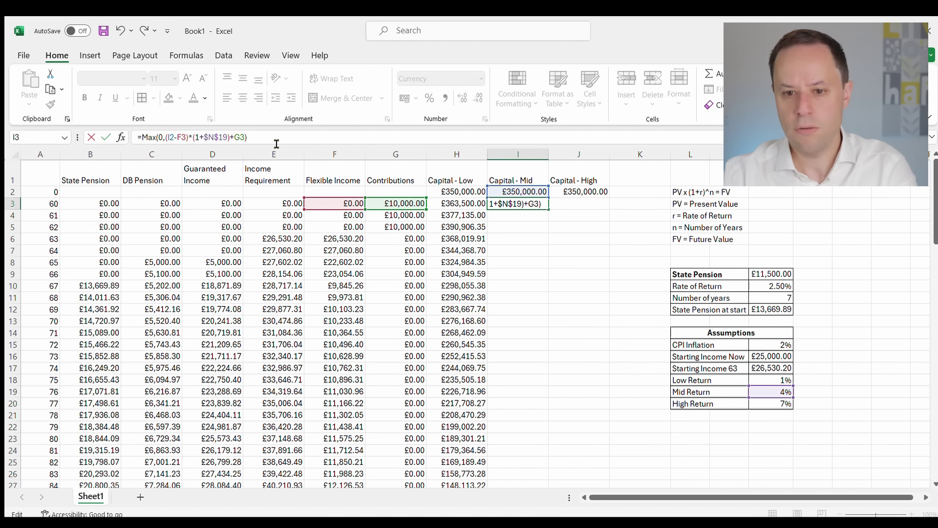
key("Return")
left_click(565, 211)
left_click(516, 195)
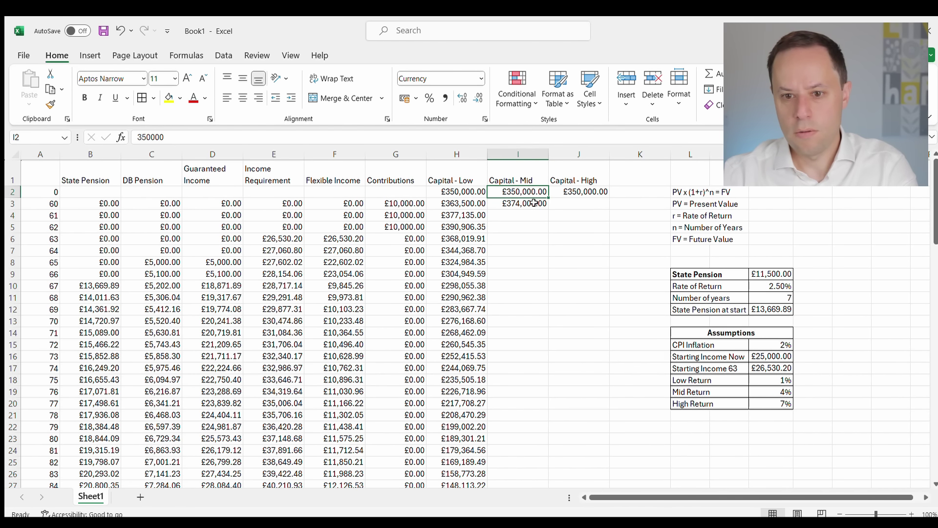
left_click(533, 203)
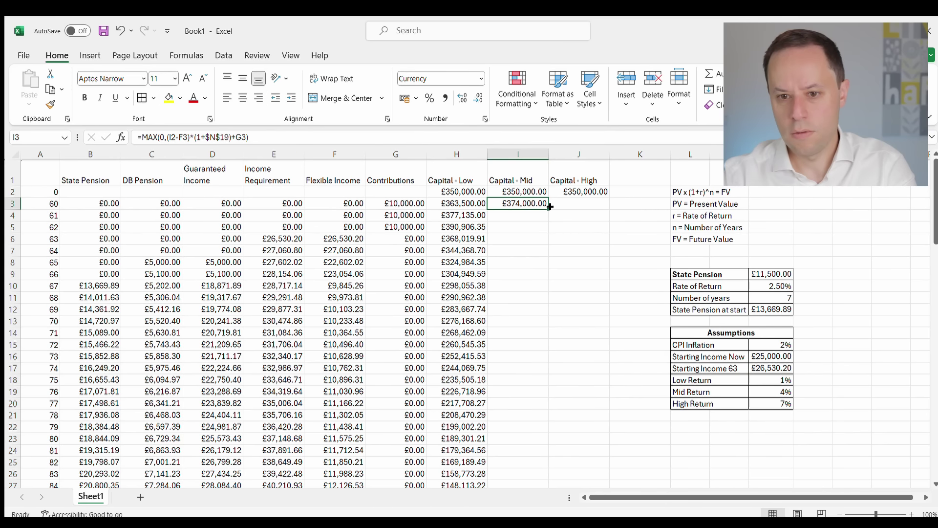
double_click(530, 204)
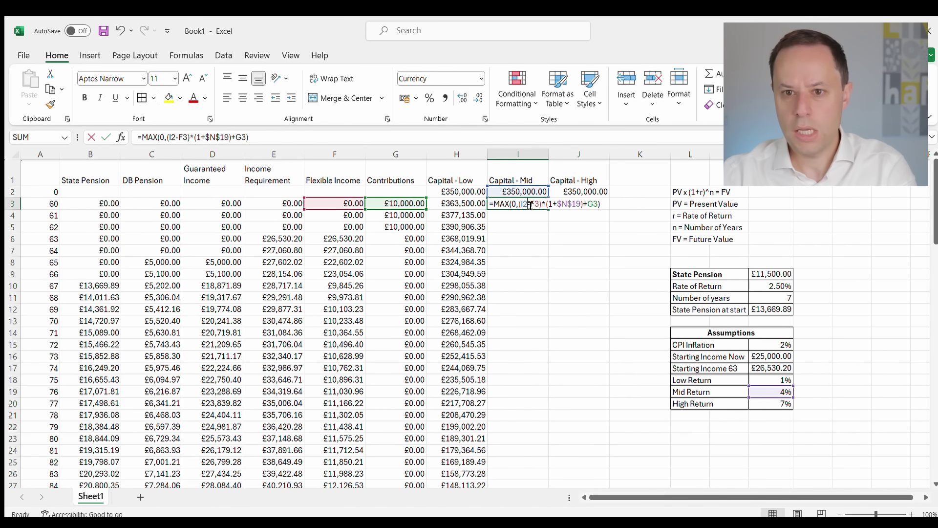
key("Return")
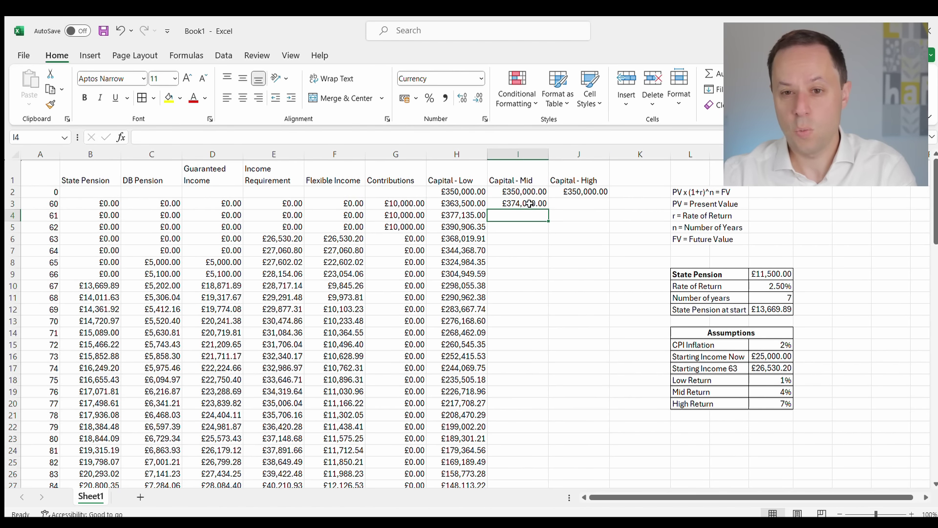
Copy the Capital - Mid formula down to row 42, reaching £618,890.16 at age 99.
left_click(532, 203)
left_click_drag(549, 209, 551, 452)
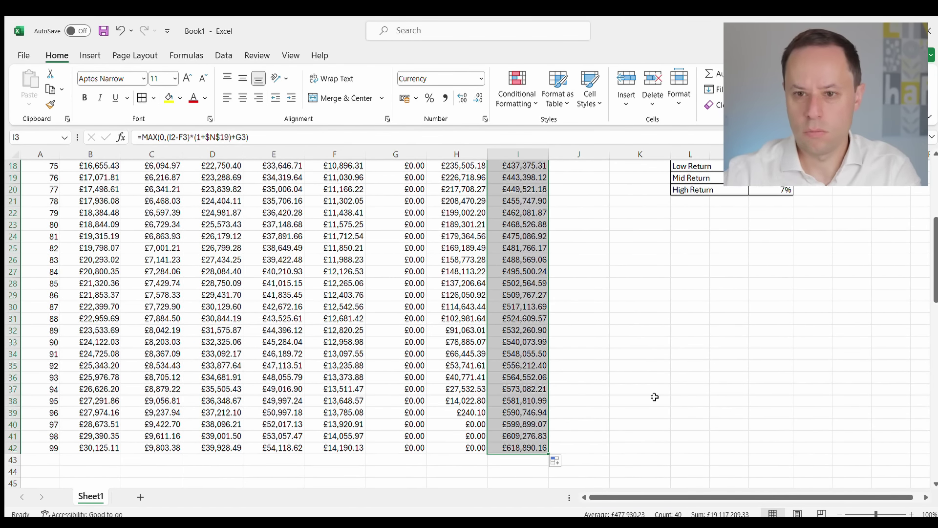
scroll(655, 397, "up", 6)
left_click(554, 297)
left_click(592, 192)
left_click(588, 204)
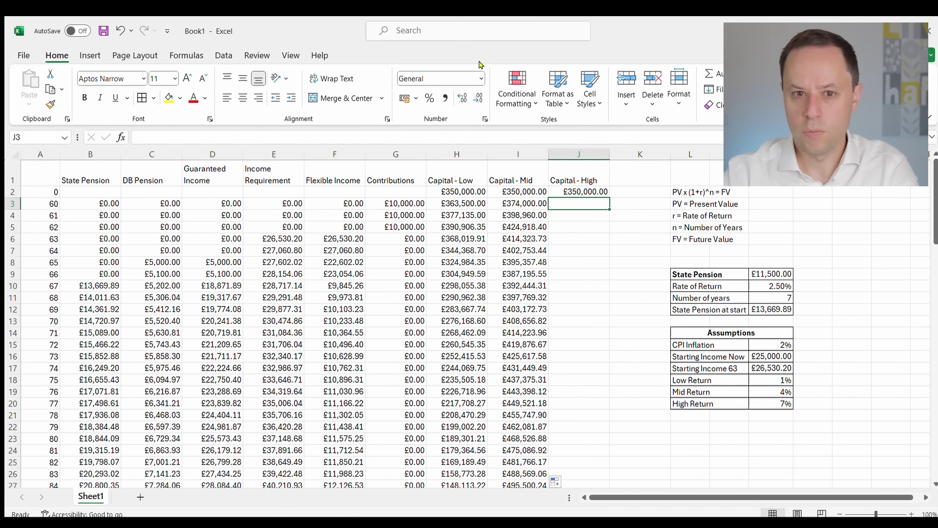
Enter =(J2-F3)*(1+$N$20) in J3, with the 7% High Return reference made absolute.
type("=")
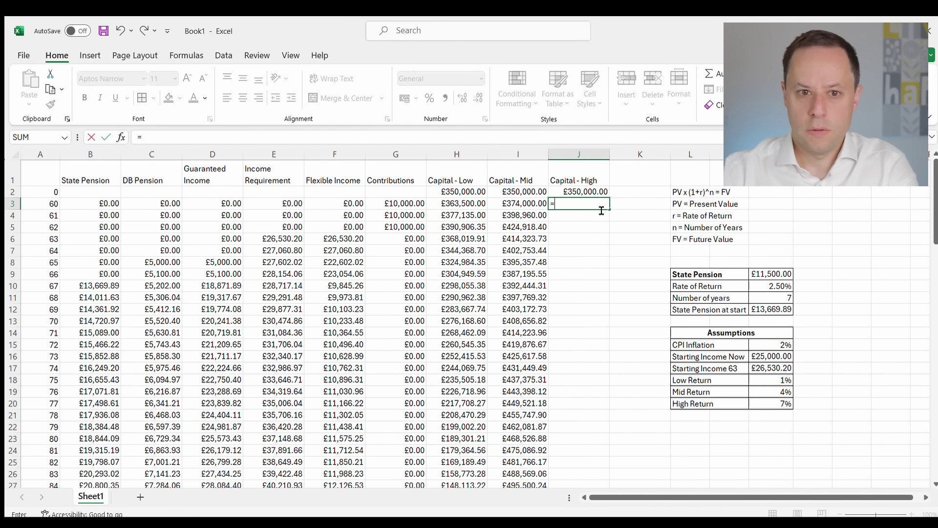
left_click(601, 192)
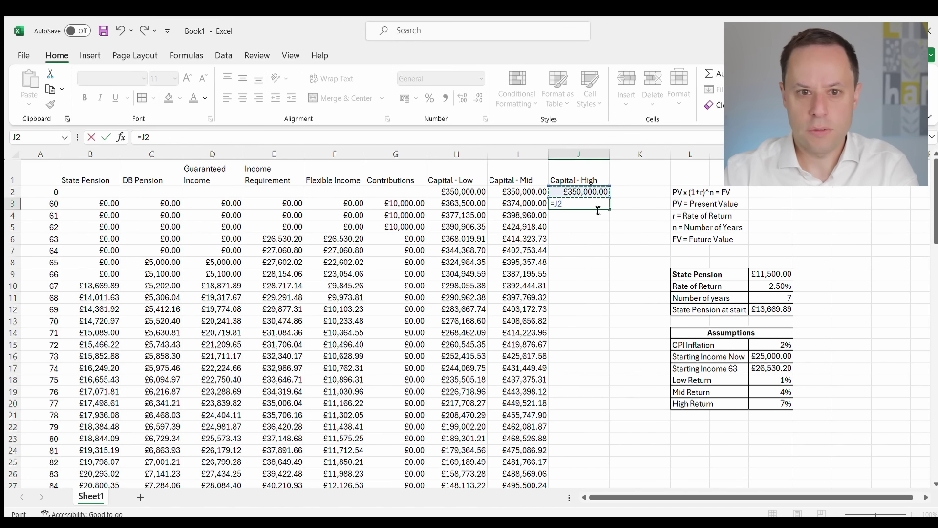
type("-")
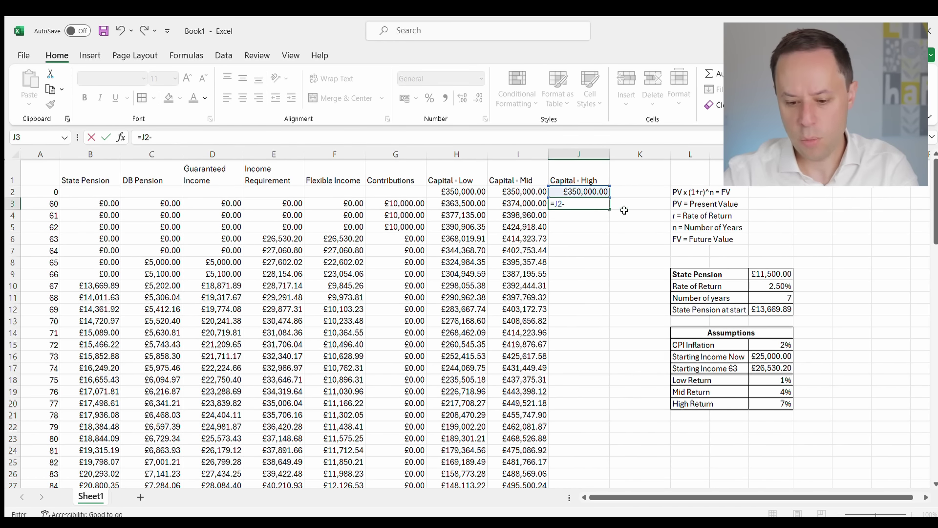
left_click(330, 199)
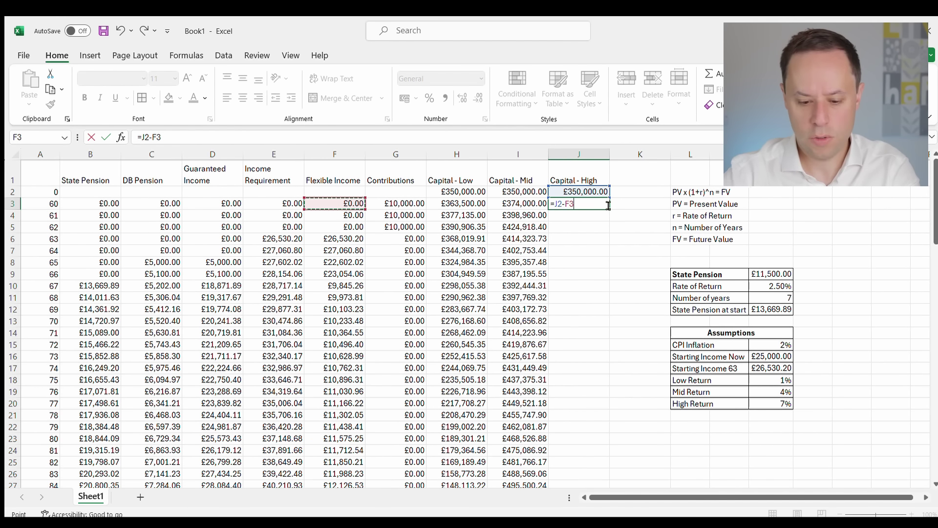
left_click(144, 138)
type("(")
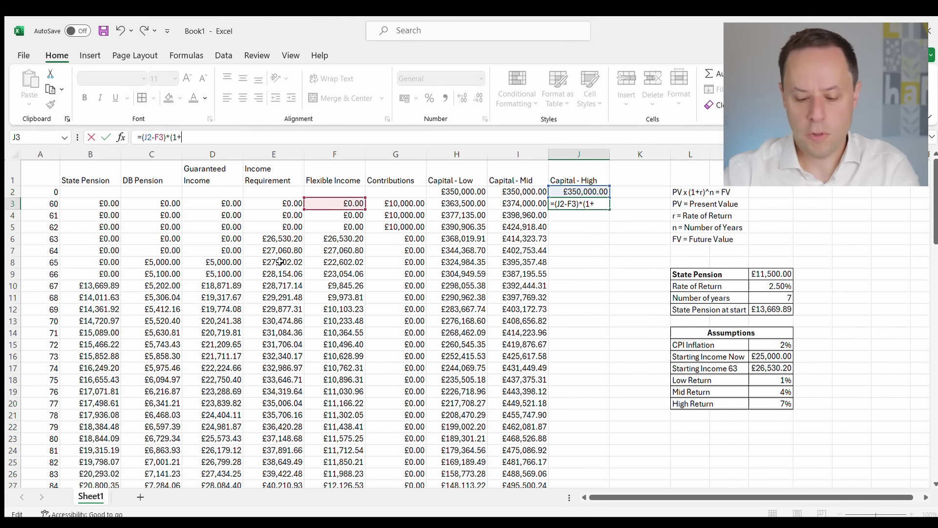
left_click(775, 402)
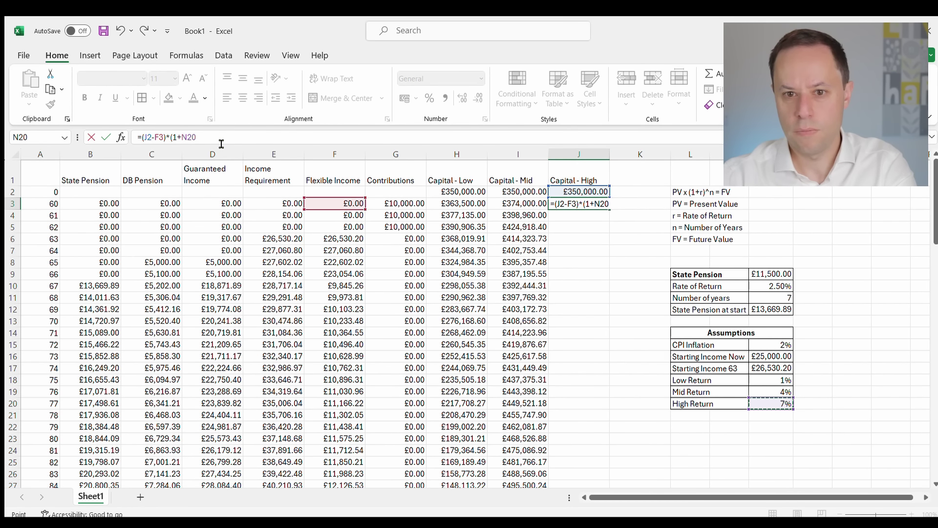
left_click(180, 137)
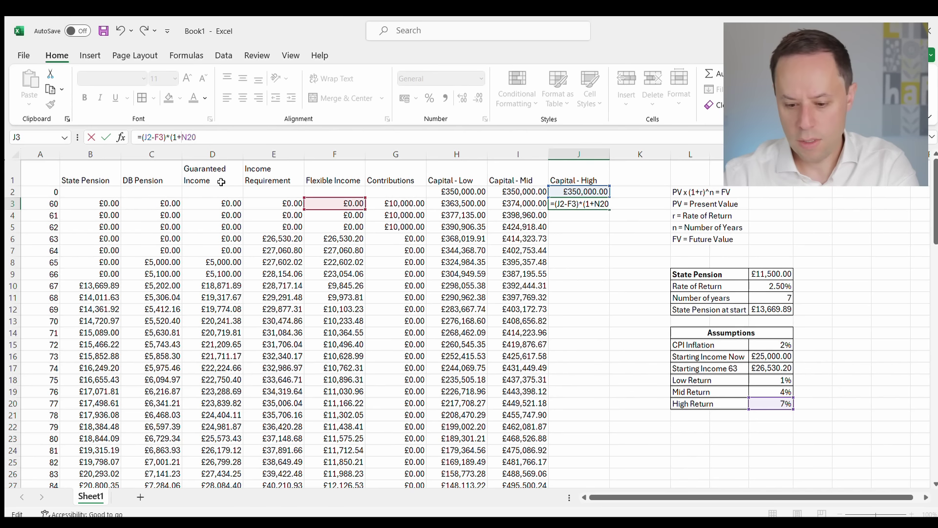
type("$")
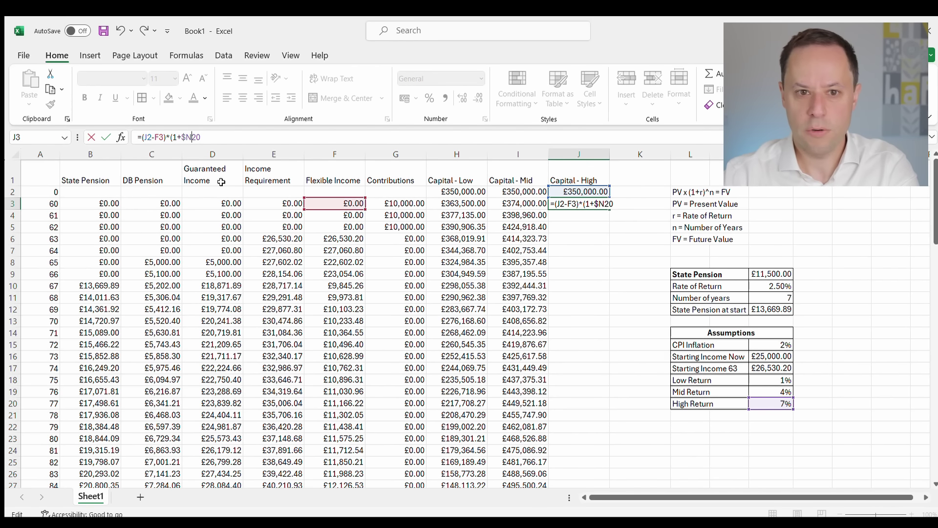
key("Right")
type("$")
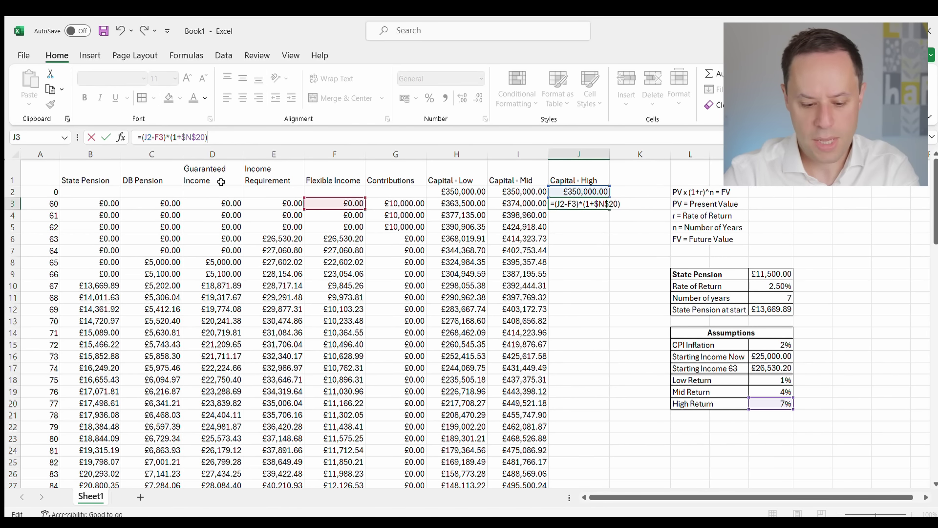
Add the G3 contribution and wrap J3 in MAX(0,…), giving £384,500.00.
left_click(399, 202)
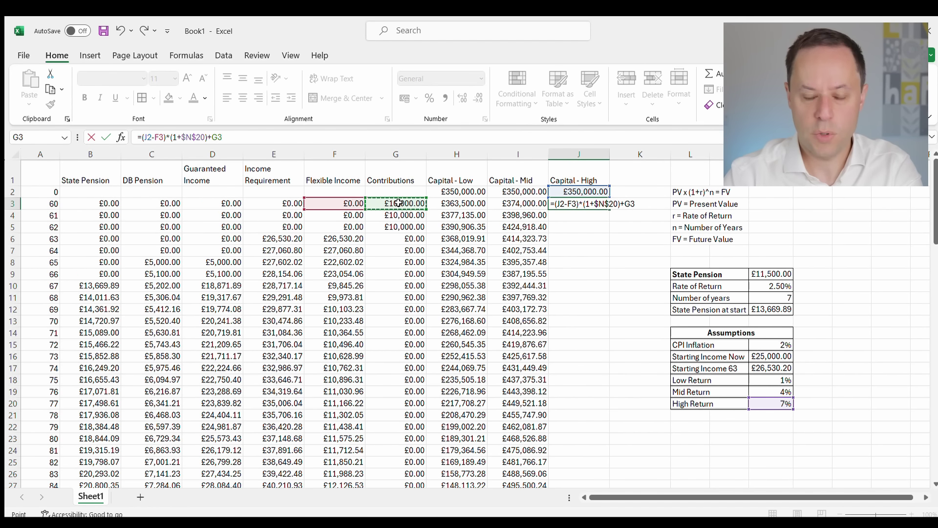
type(")")
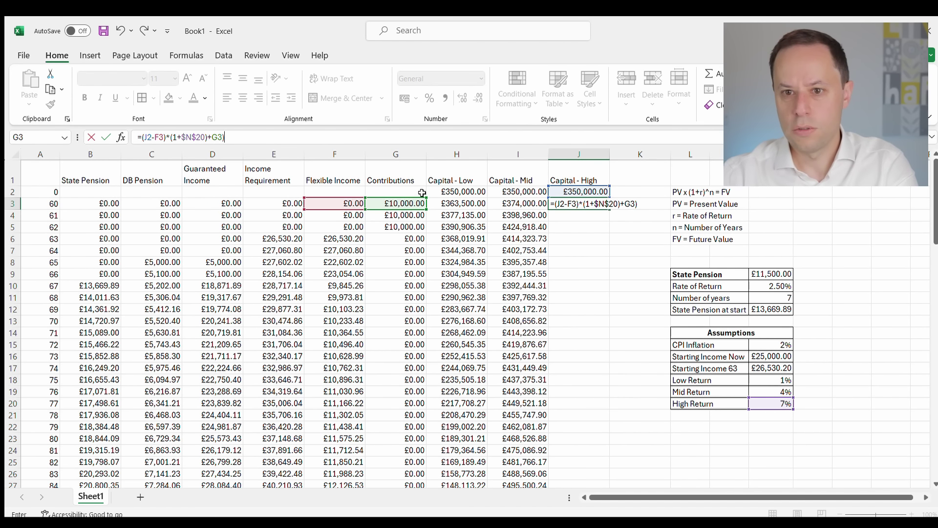
left_click(142, 137)
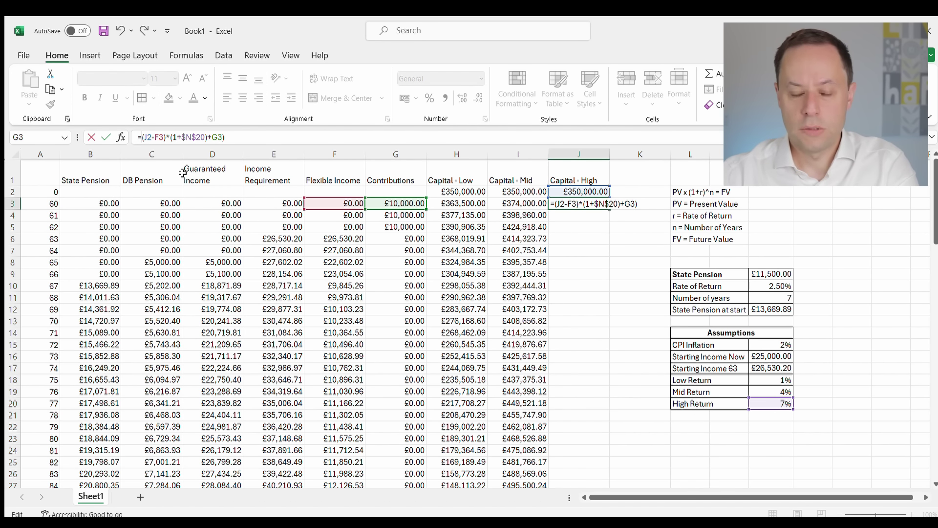
type("max")
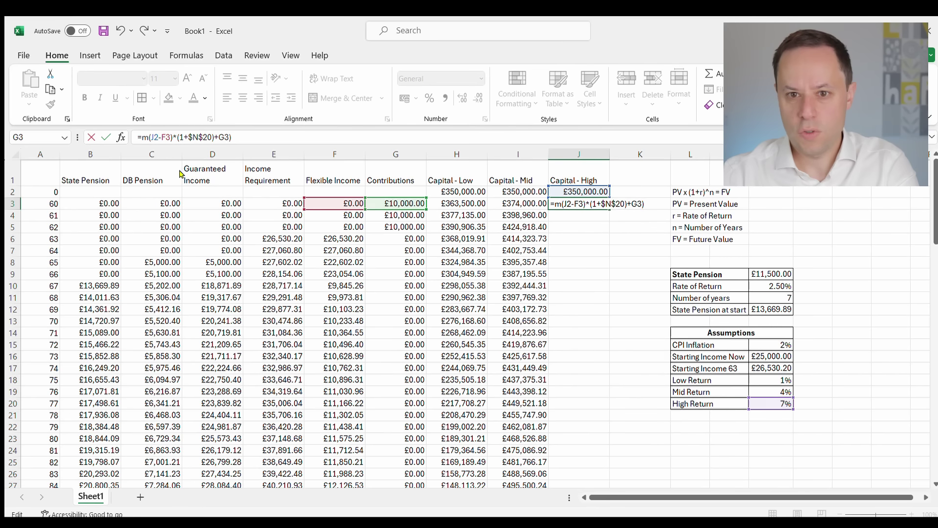
type("(0,")
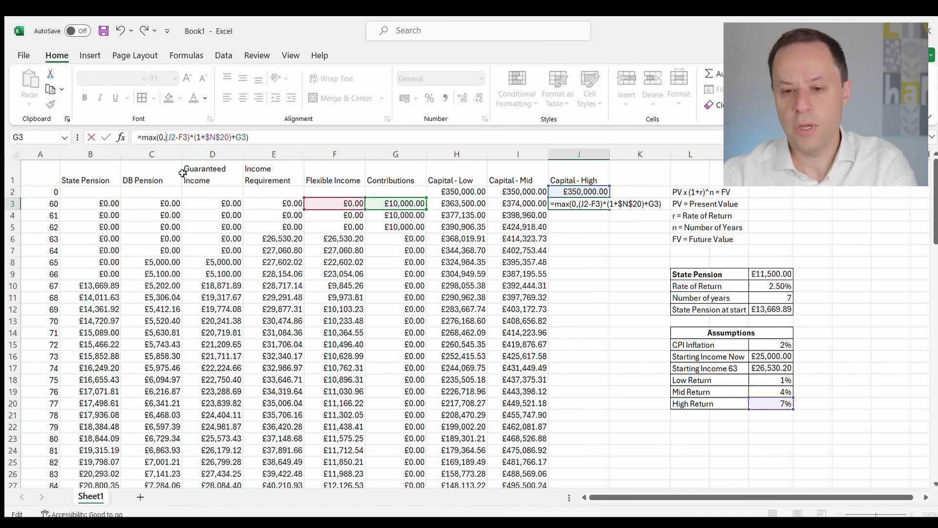
key("Return")
Copy J3's Capital - High formula down to J42, then select the header row B1:J1.
left_click(601, 202)
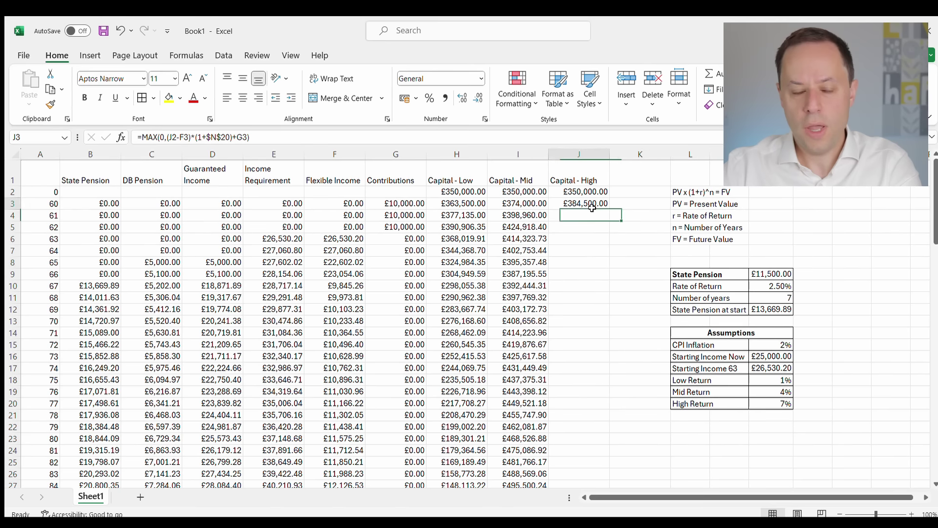
left_click_drag(608, 209, 623, 462)
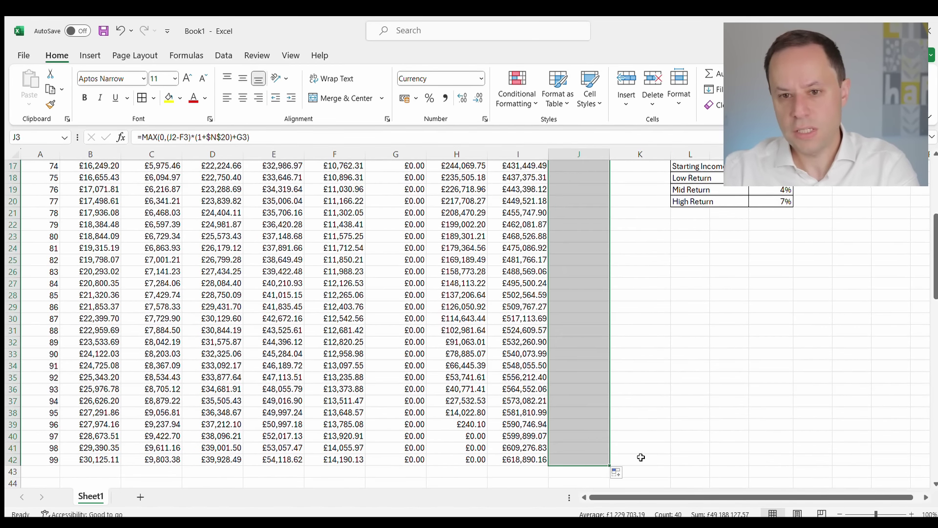
scroll(463, 397, "up", 5)
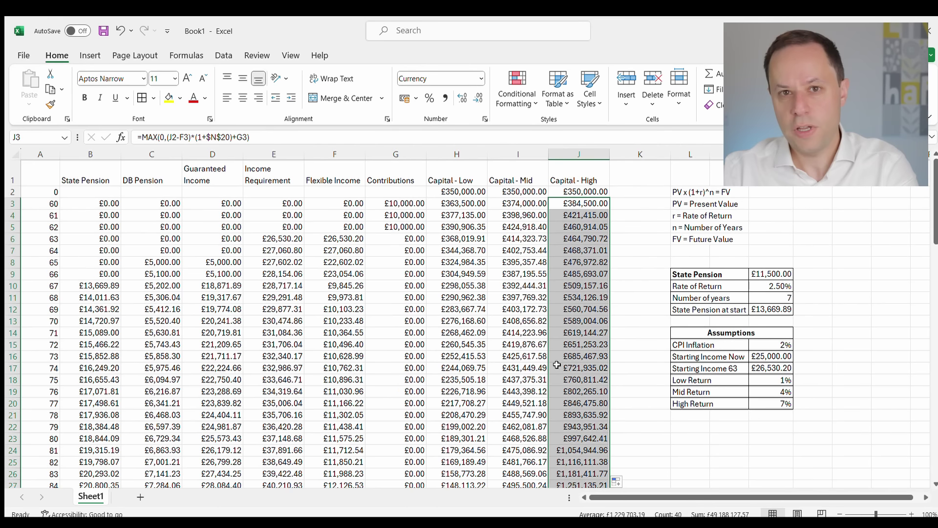
left_click(623, 292)
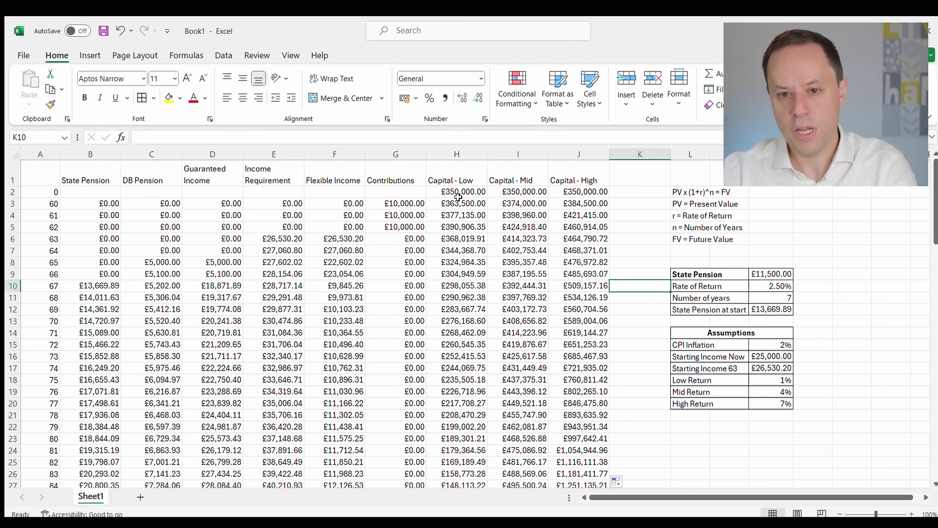
left_click_drag(590, 169, 65, 175)
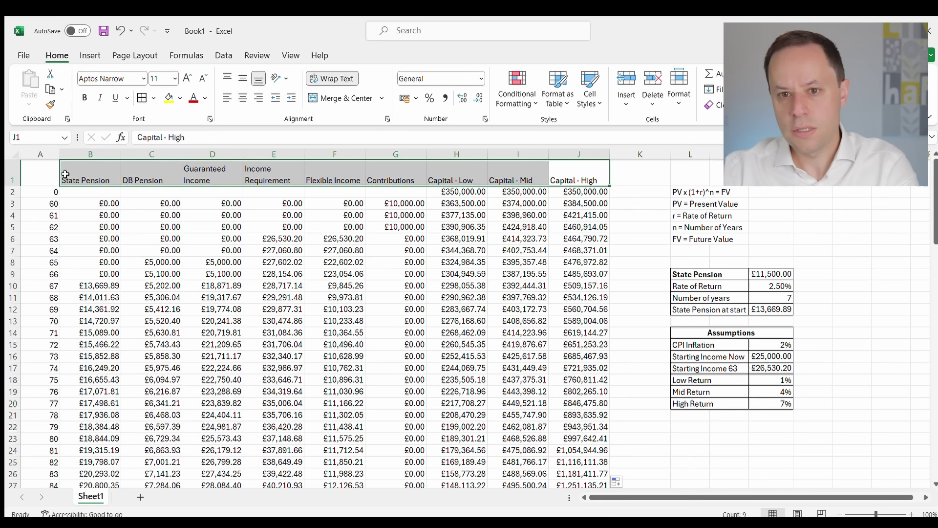
Bold the B1:J1 headers, then review the Low, Mid and High capital columns through age 99.
left_click(83, 97)
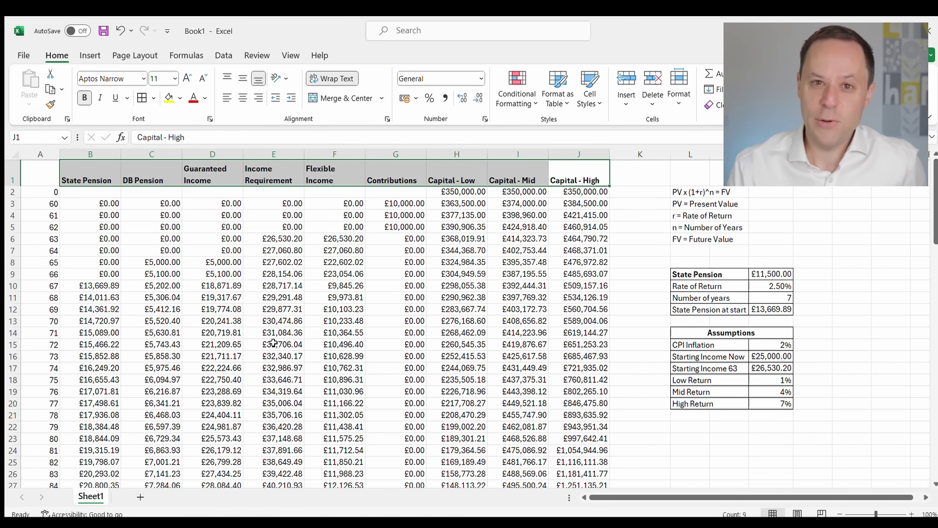
left_click(463, 274)
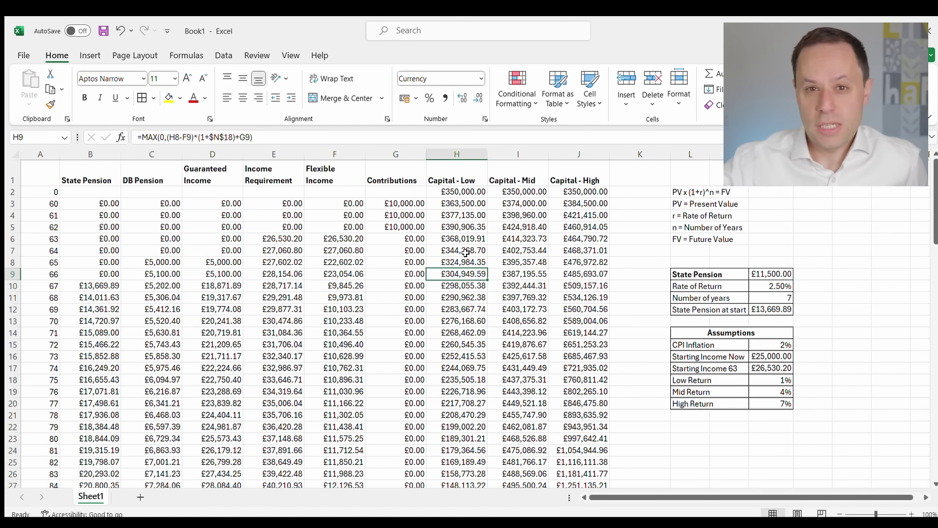
left_click(439, 177)
left_click_drag(438, 177, 577, 178)
scroll(541, 275, "down", 2)
scroll(542, 275, "down", 7)
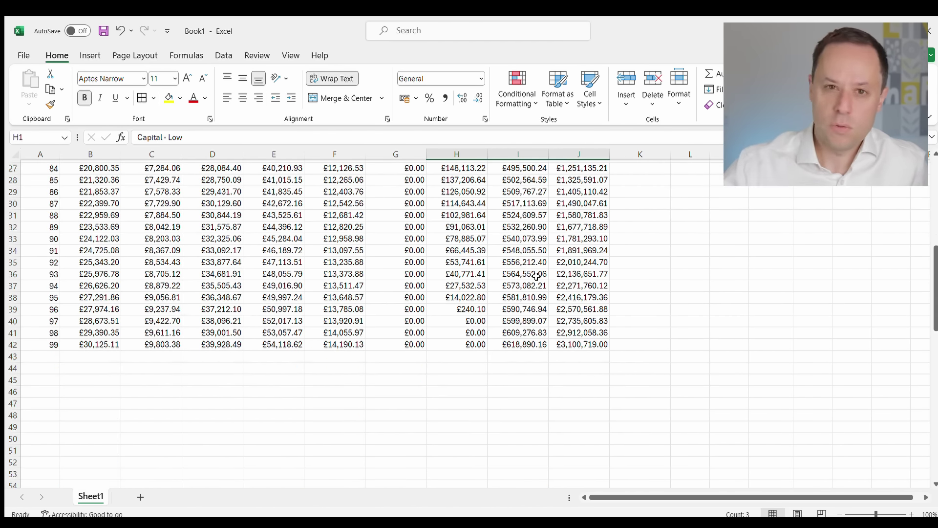
scroll(522, 239, "up", 9)
scroll(598, 344, "down", 2)
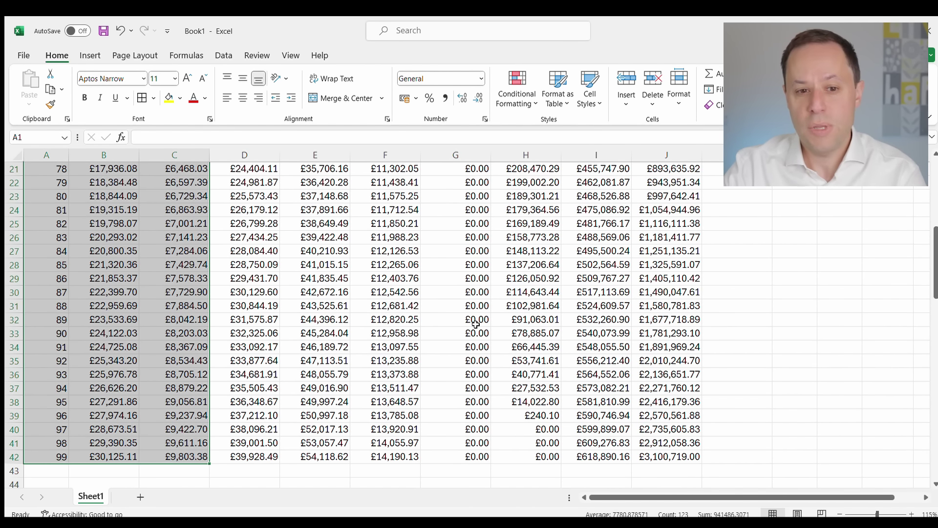
scroll(469, 315, "up", 7)
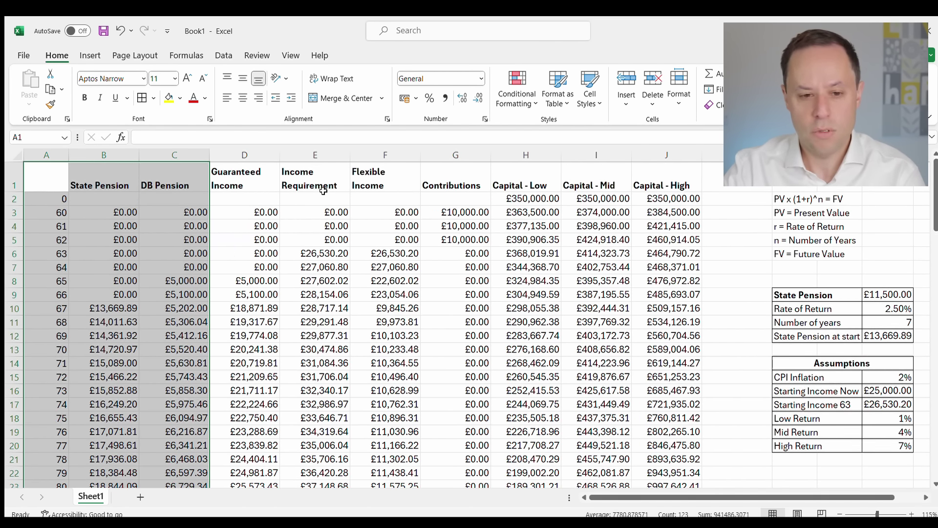
Add Flexible Income through Capital - High to the chart selection and bring up the Combo chart types.
left_click_drag(384, 174, 665, 169)
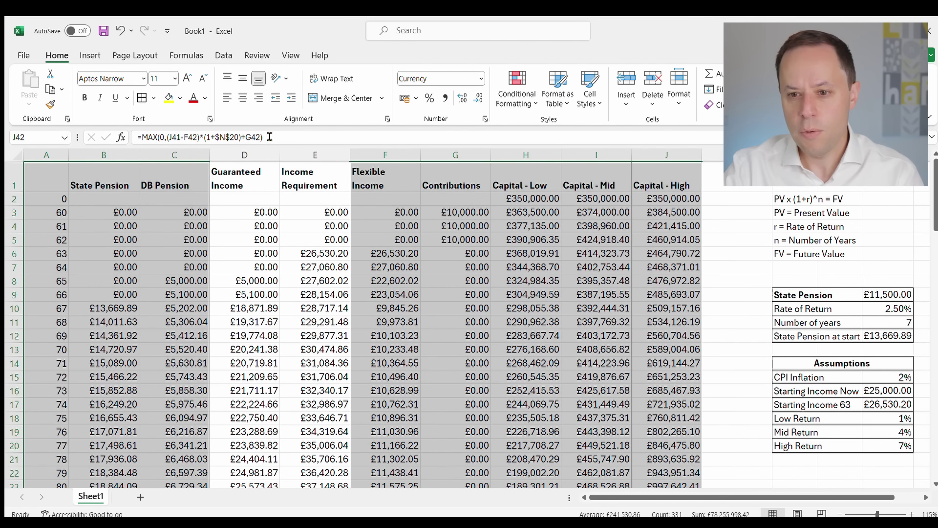
left_click(83, 56)
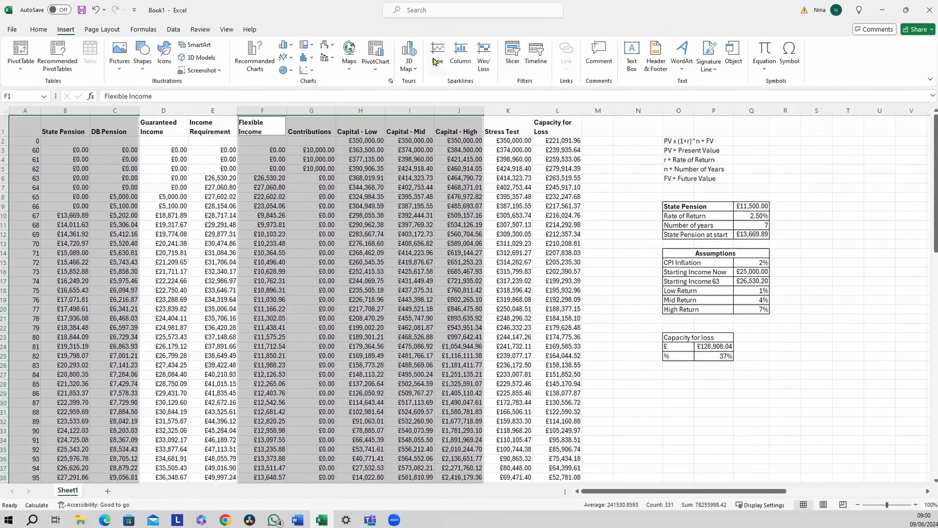
left_click(325, 58)
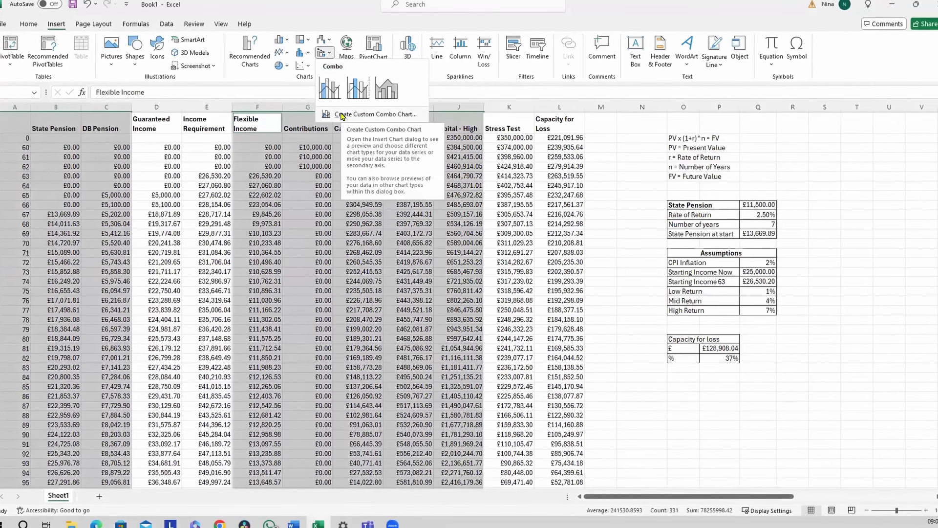
In a custom combo chart, put State Pension, DB Pension, Flexible Income and Contributions on the secondary axis.
left_click(339, 112)
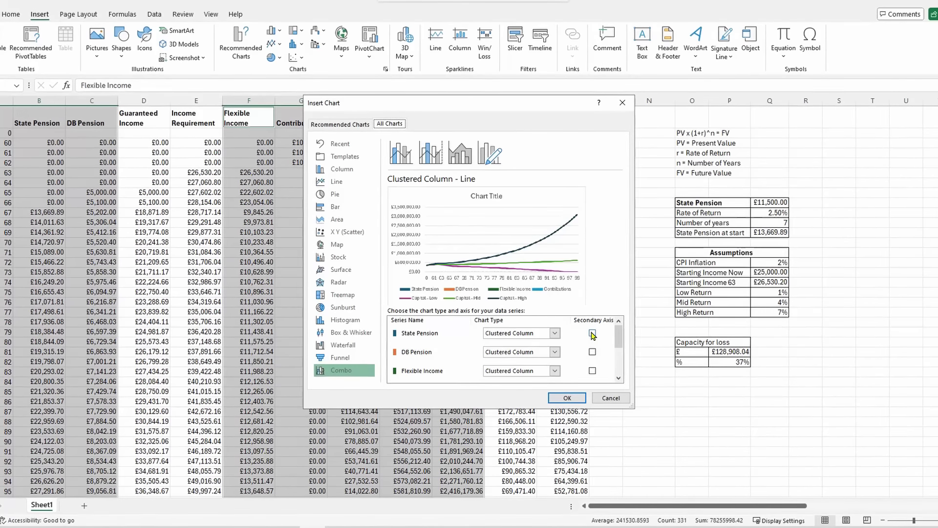
left_click(592, 332)
left_click(594, 353)
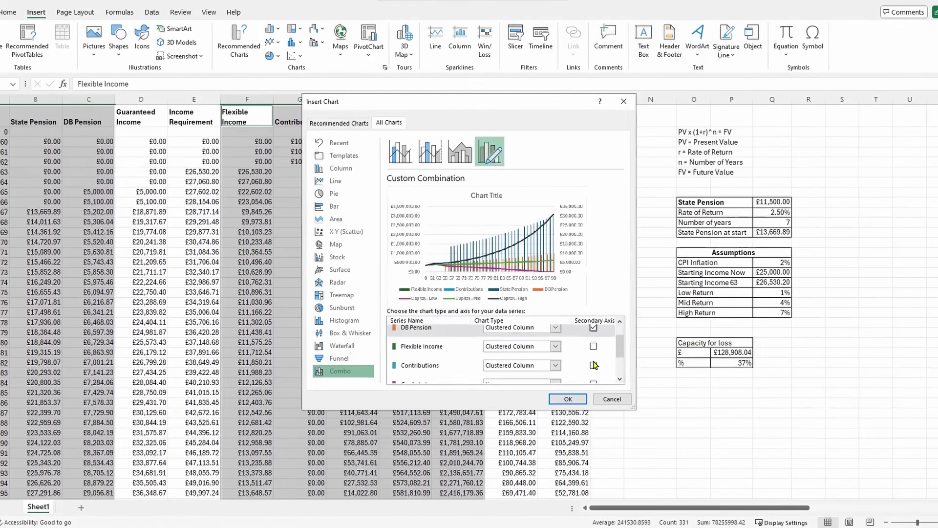
left_click(594, 347)
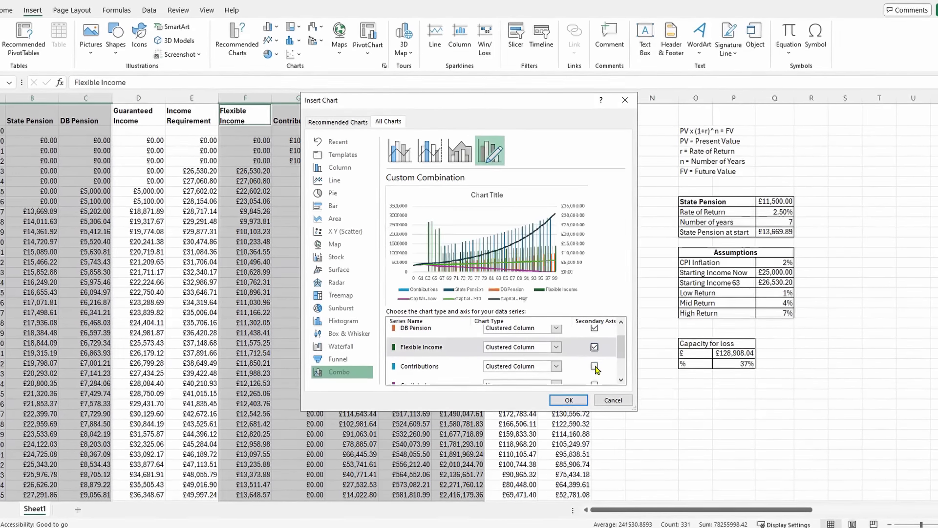
left_click(594, 366)
scroll(589, 355, "down", 2)
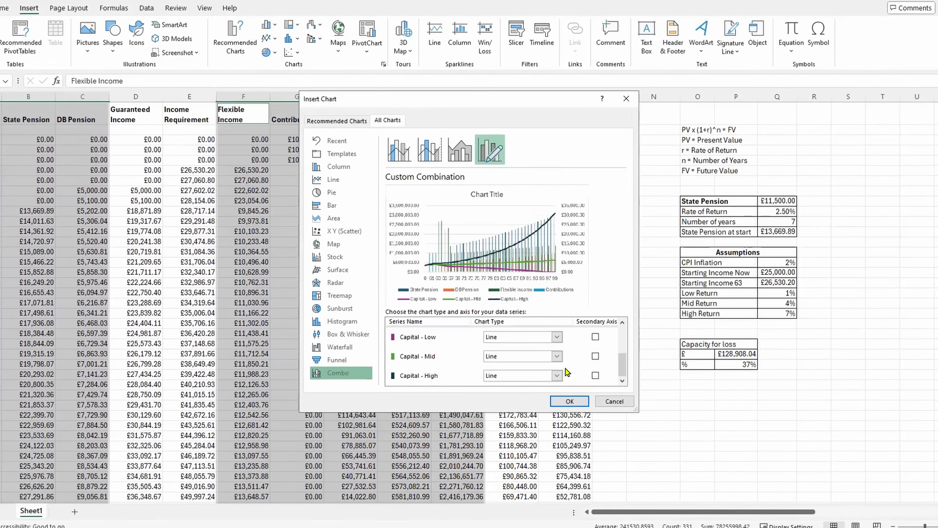
scroll(546, 386, "up", 1)
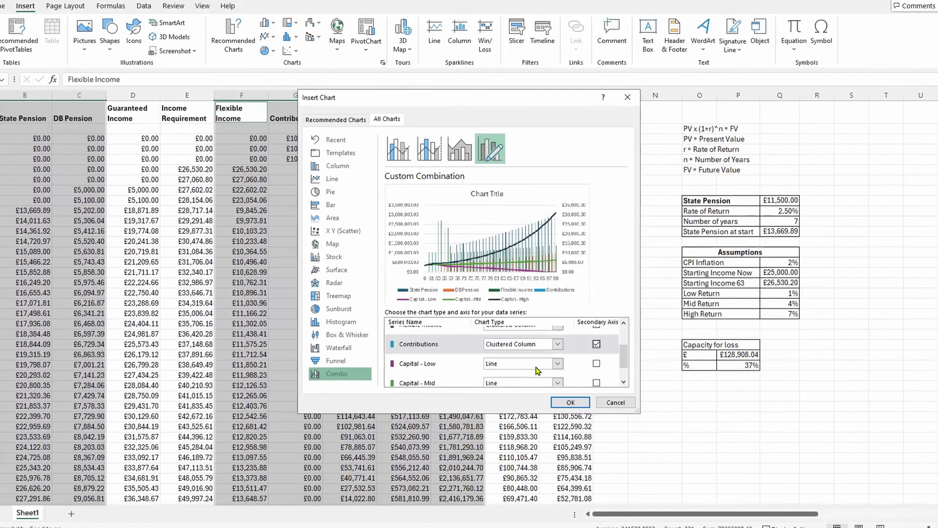
scroll(434, 347, "down", 1)
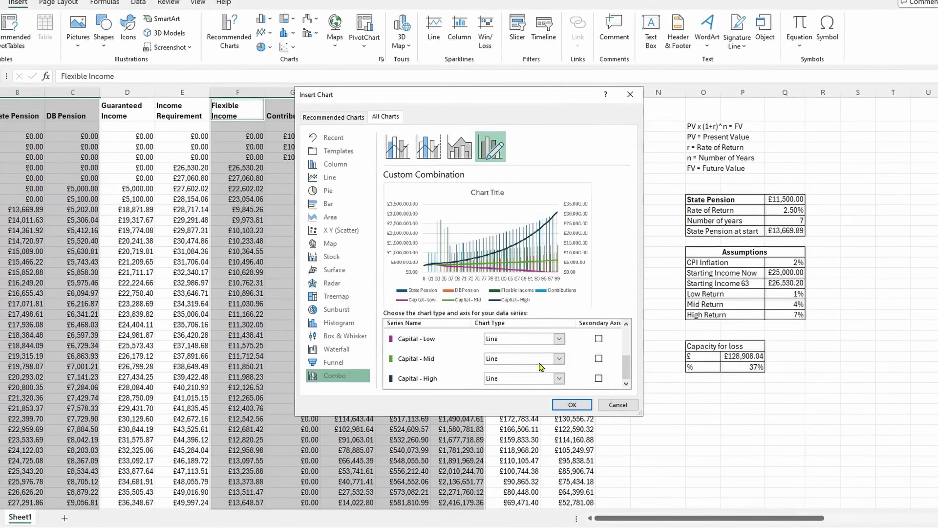
scroll(531, 366, "up", 1)
scroll(531, 365, "up", 2)
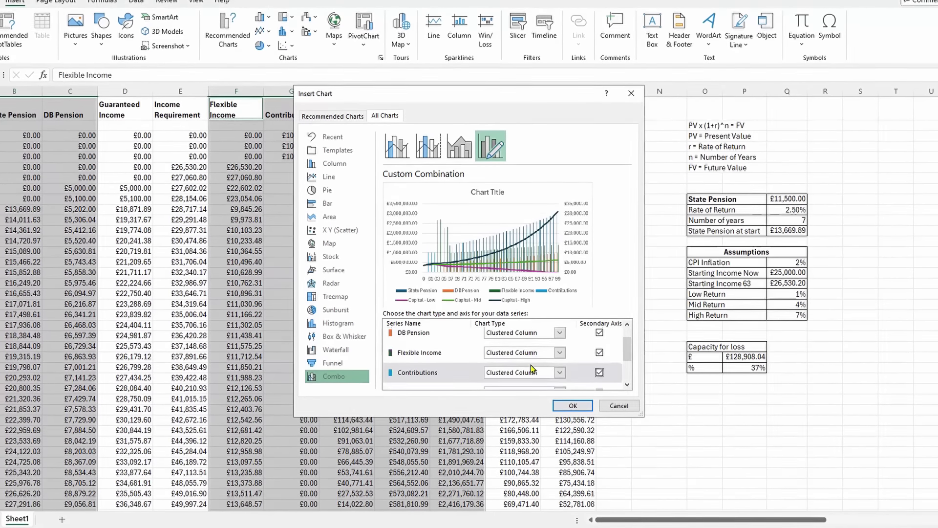
scroll(531, 365, "up", 1)
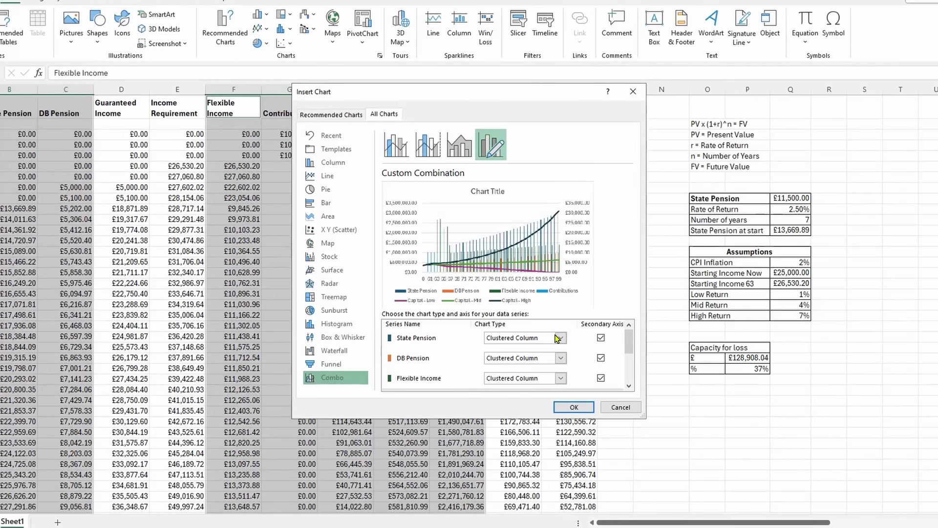
Set the pension, income and contribution series to Stacked Column, keep capital as lines, and insert the chart.
left_click(555, 337)
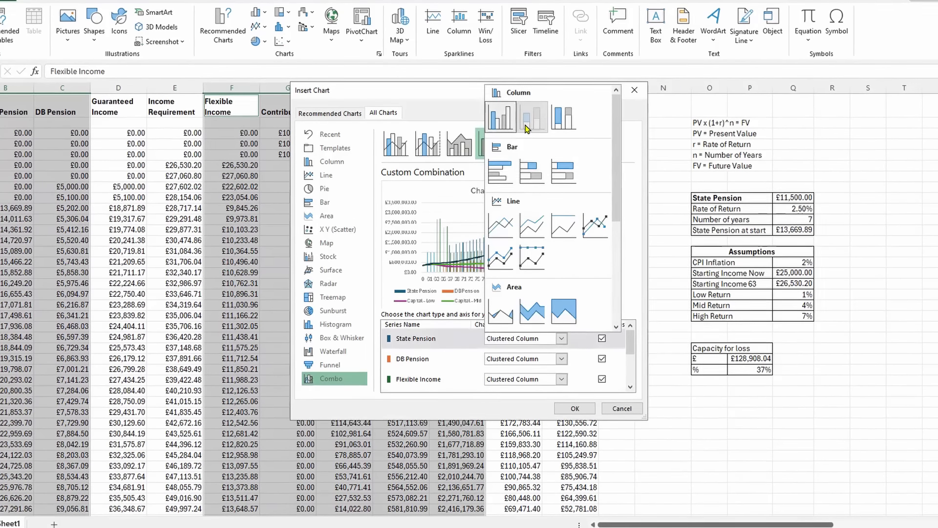
left_click(531, 119)
scroll(562, 353, "down", 1)
left_click(563, 352)
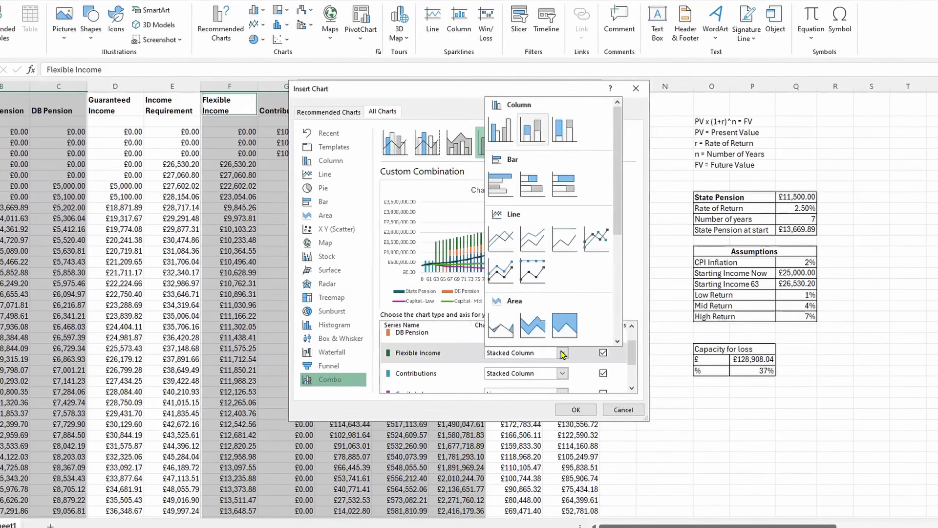
left_click(562, 352)
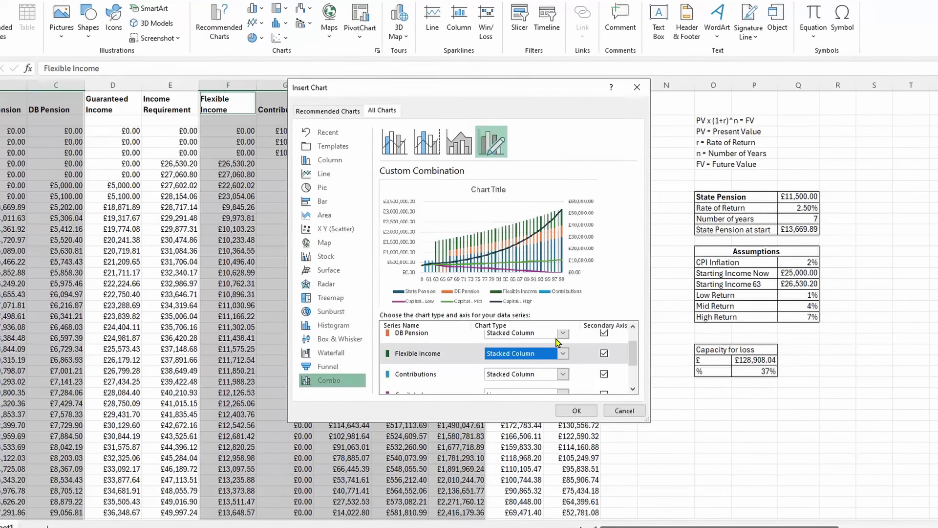
scroll(557, 342, "down", 1)
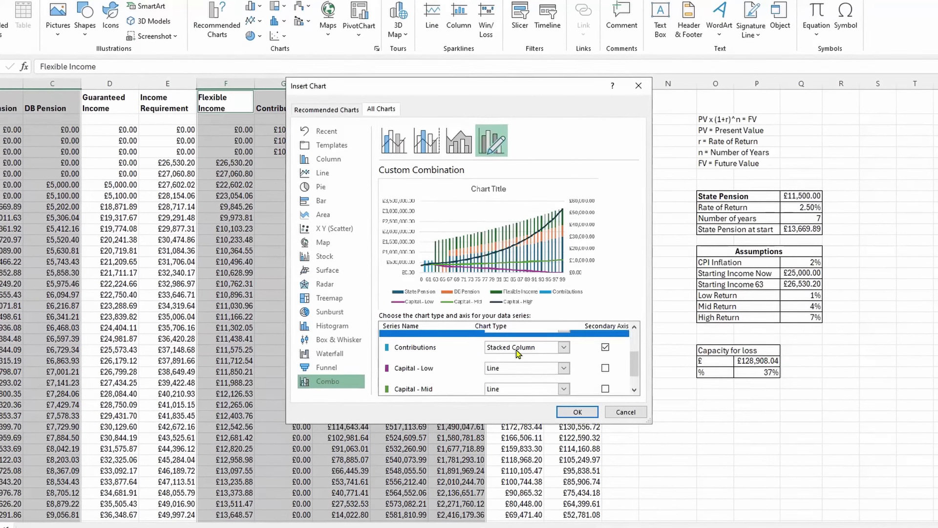
scroll(518, 355, "down", 1)
scroll(518, 374, "up", 3)
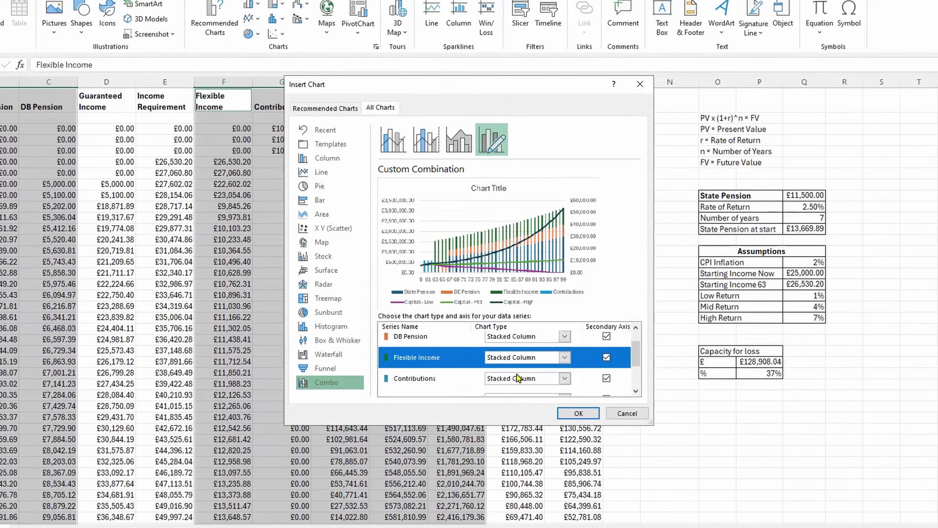
scroll(517, 374, "up", 1)
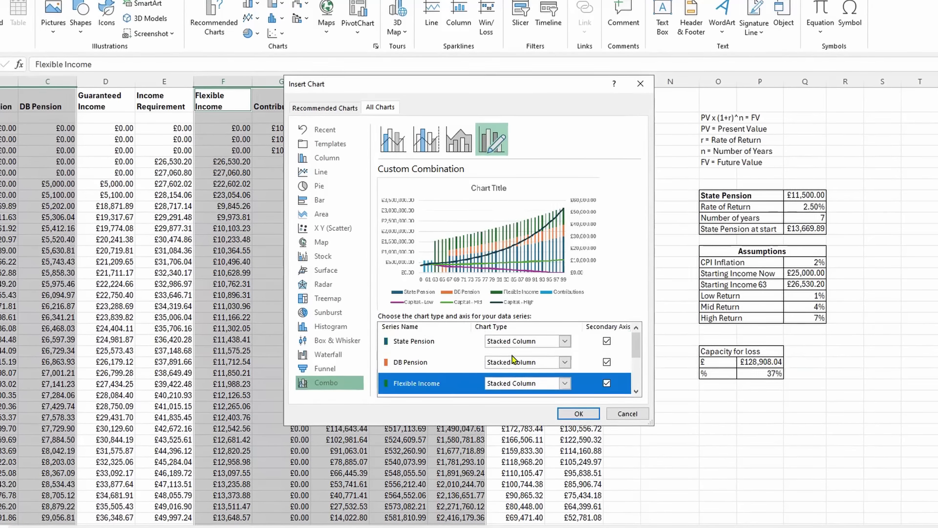
scroll(512, 378, "down", 2)
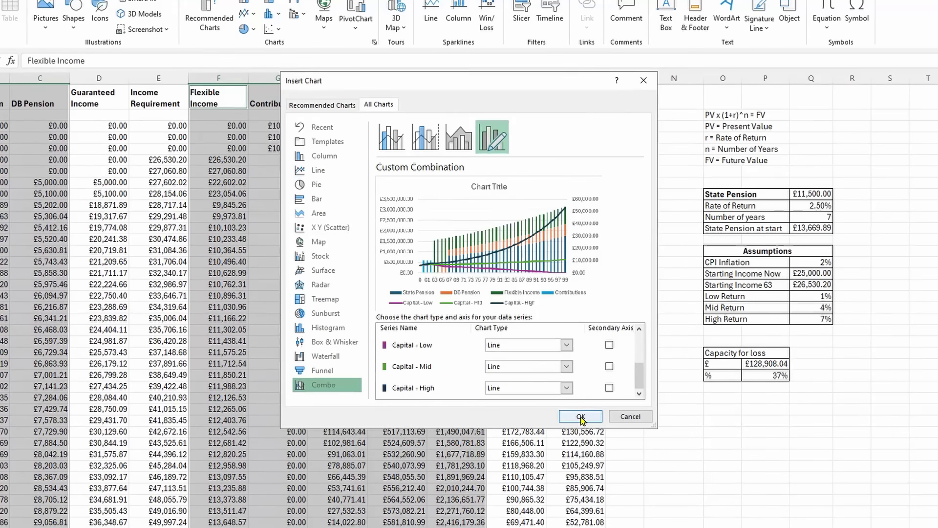
left_click(581, 416)
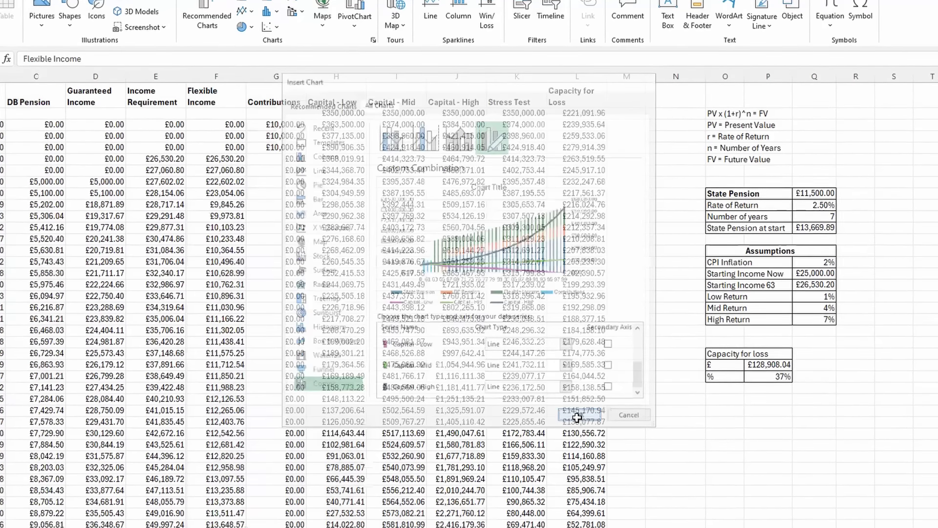
Drag the new combo chart's top-left corner up and to the left to enlarge it.
left_click(464, 231)
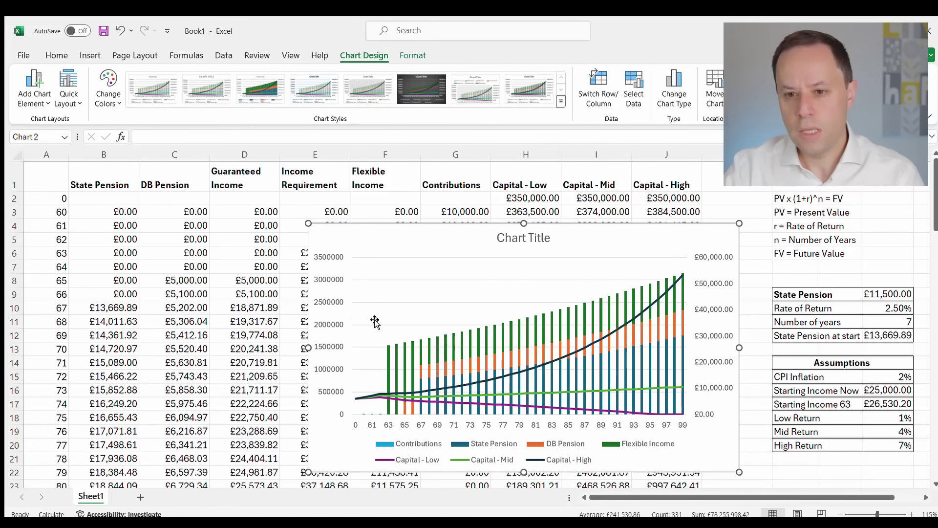
scroll(375, 321, "down", 2)
scroll(440, 313, "up", 2)
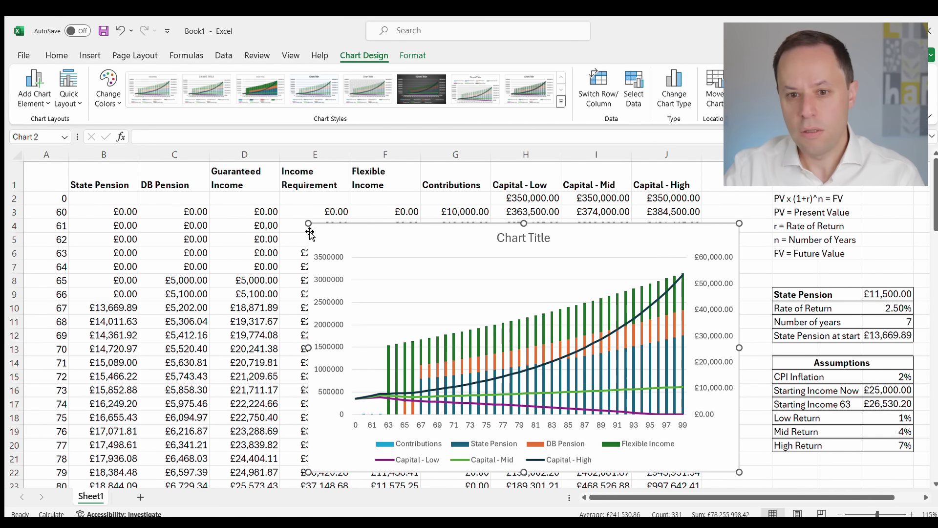
left_click_drag(306, 223, 238, 205)
Replace the combo chart's placeholder title with 'Retirement Income Low Mid High'.
left_click(506, 220)
left_click_drag(516, 221, 397, 238)
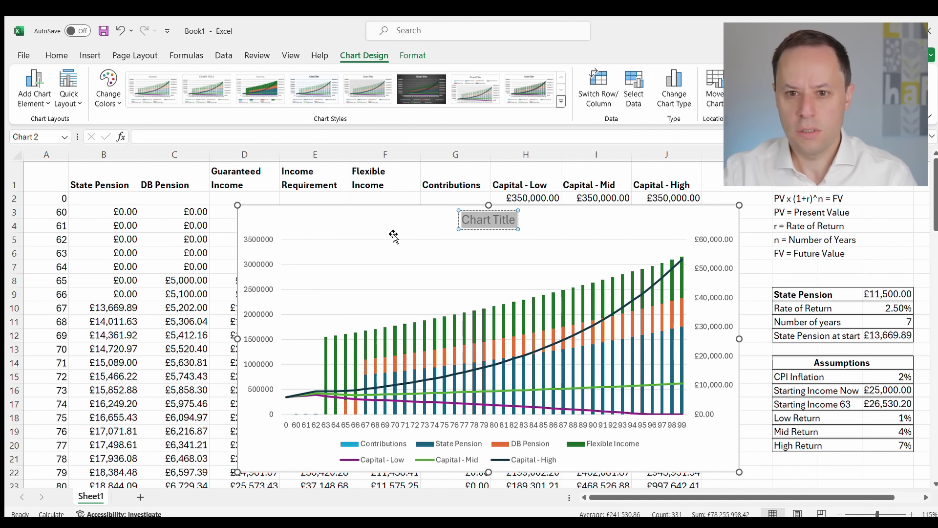
key("BackSpace")
type("r")
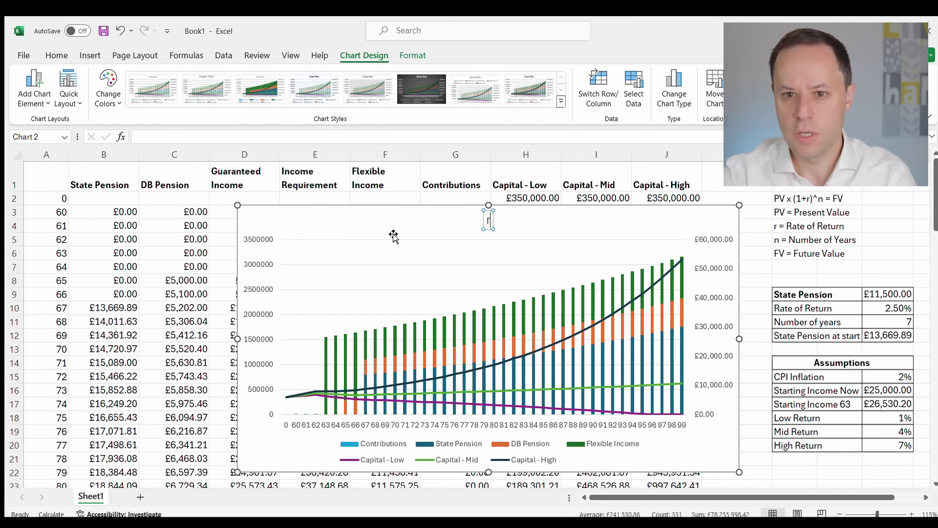
key("BackSpace")
type("R")
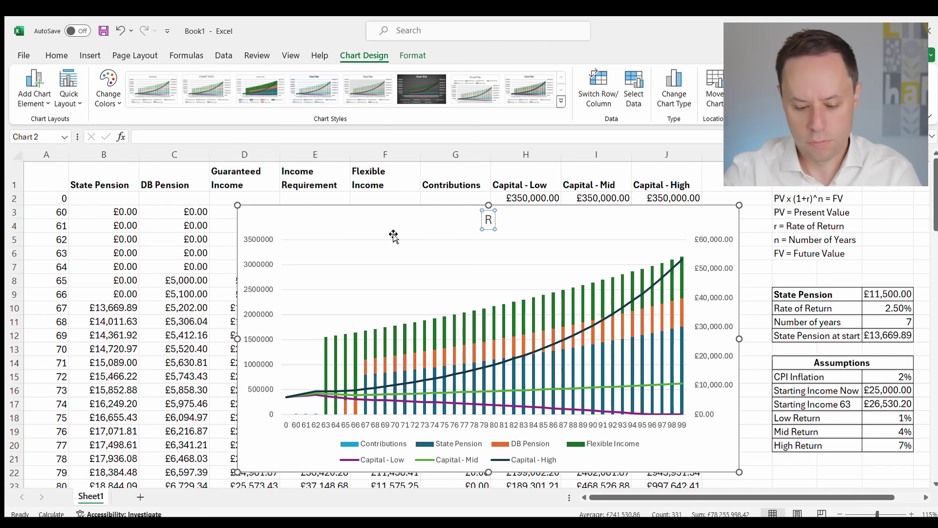
type("etirem")
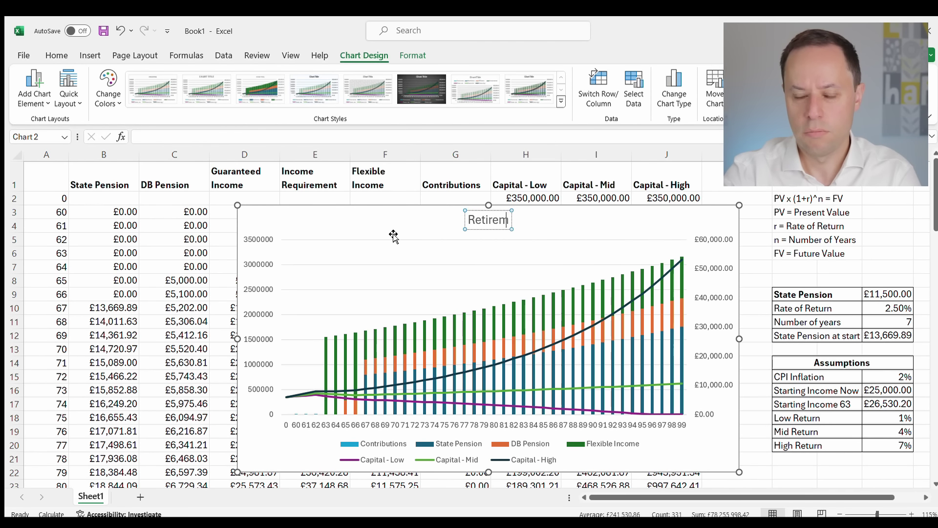
type("ent Income")
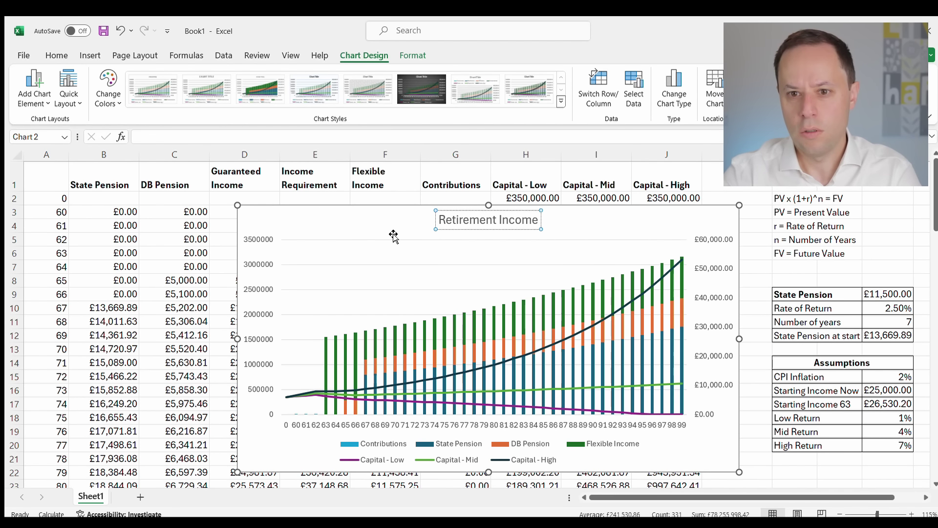
type(" Mid")
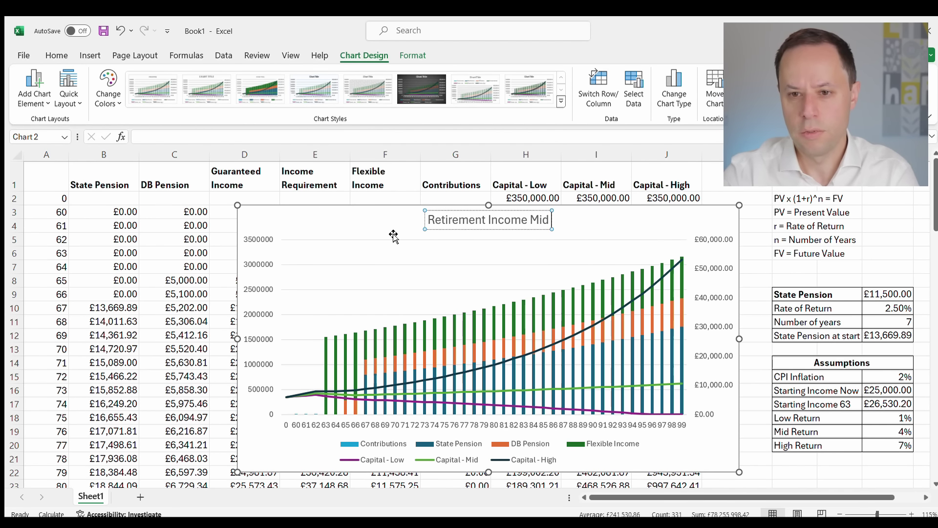
key("BackSpace")
key("BackSpace")
key("BackSpace")
type("L")
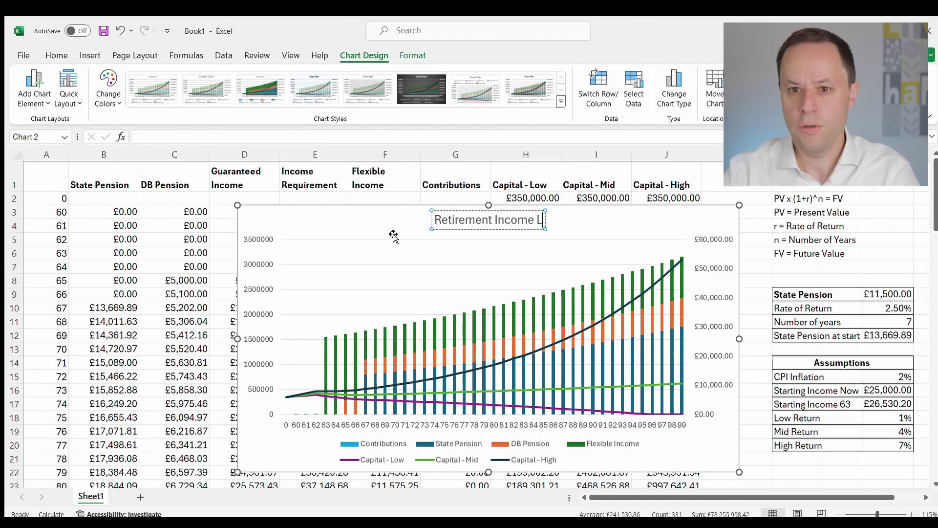
type("ow Mid High")
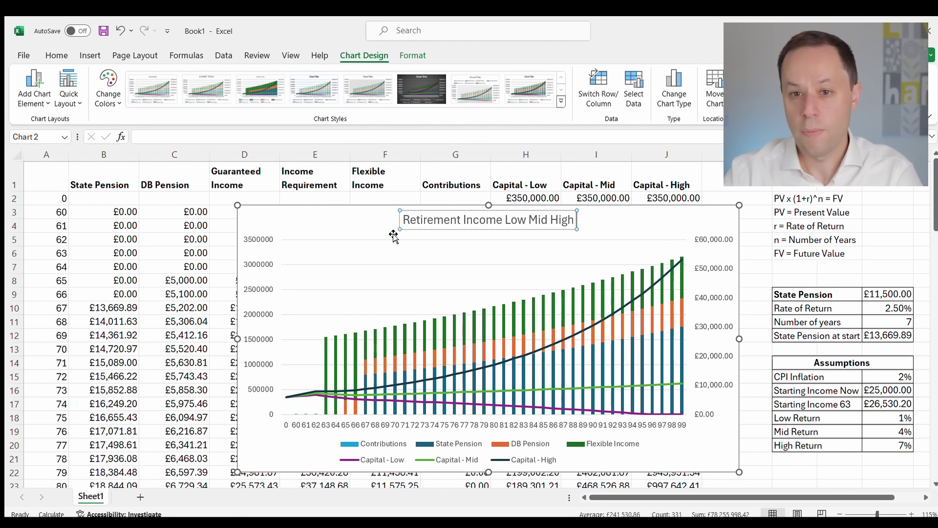
Zoom out and drag the combo chart right, beside the Assumptions table.
left_click_drag(335, 209, 431, 213)
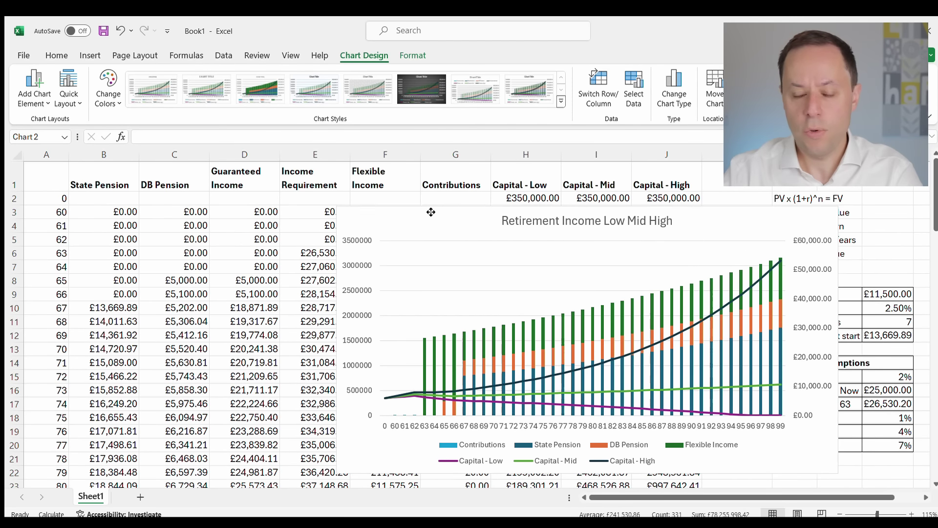
left_click(838, 513)
left_click(838, 513)
left_click(838, 513)
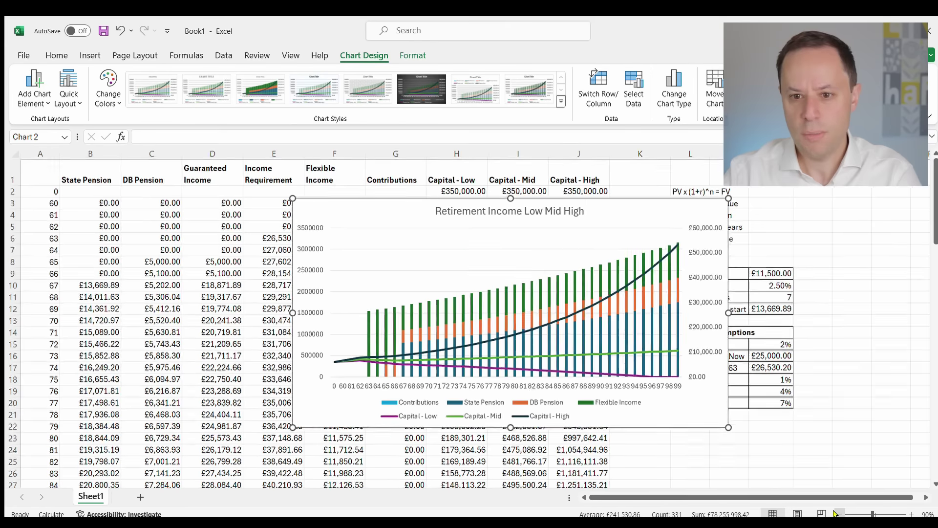
left_click(839, 513)
left_click(413, 296)
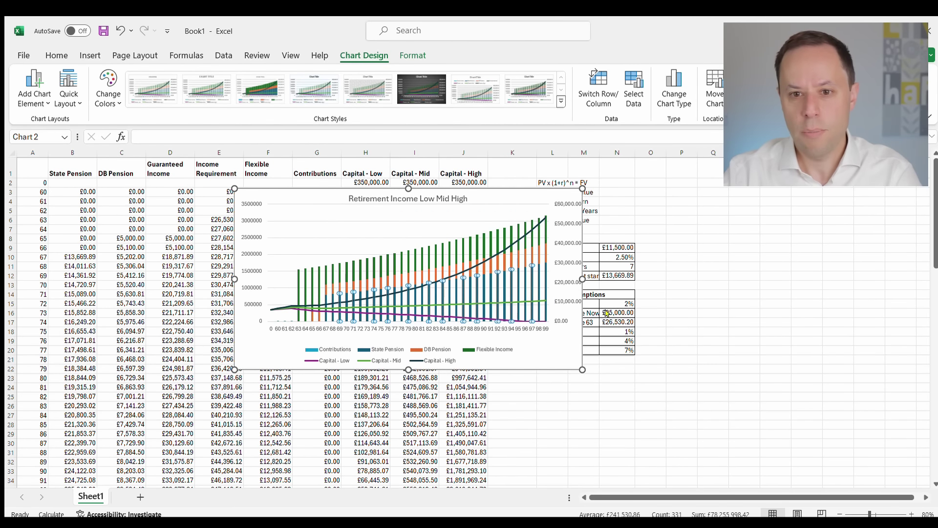
left_click_drag(534, 352, 848, 332)
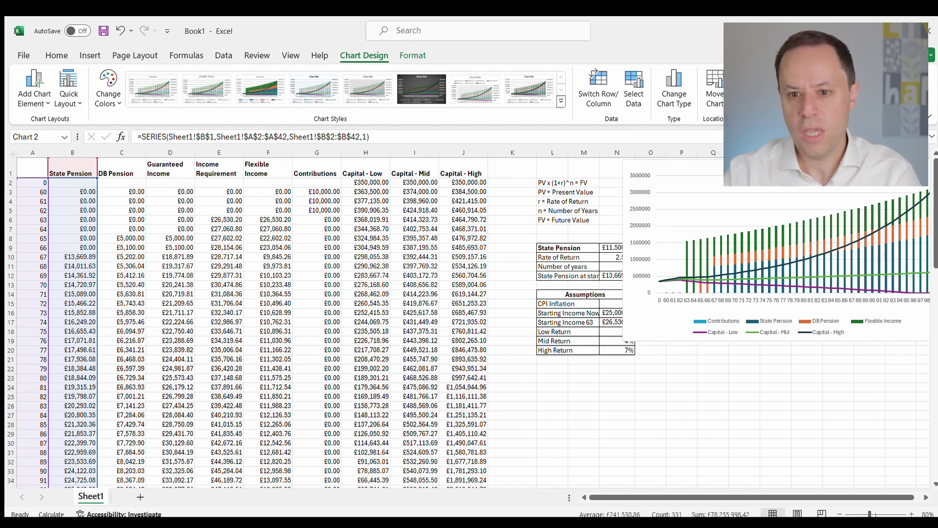
key("ctrl+z")
left_click(839, 514)
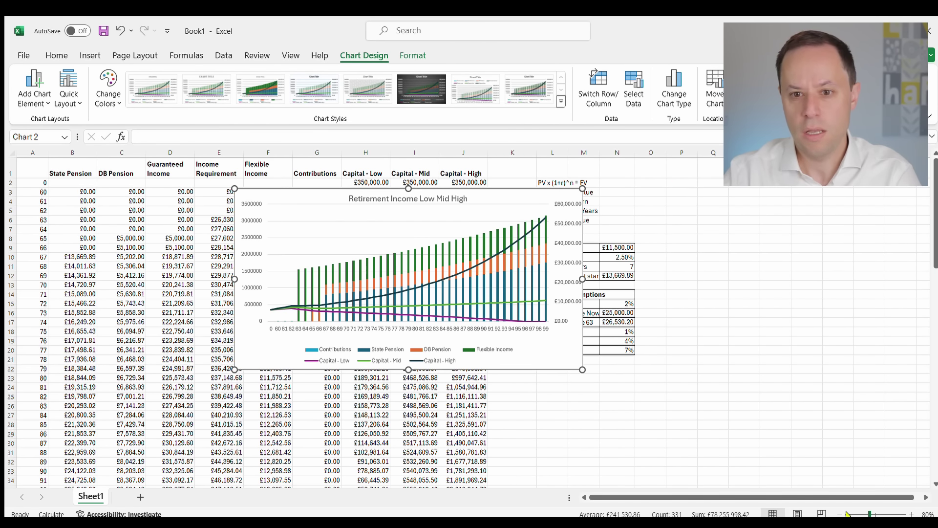
left_click(839, 514)
left_click(318, 265)
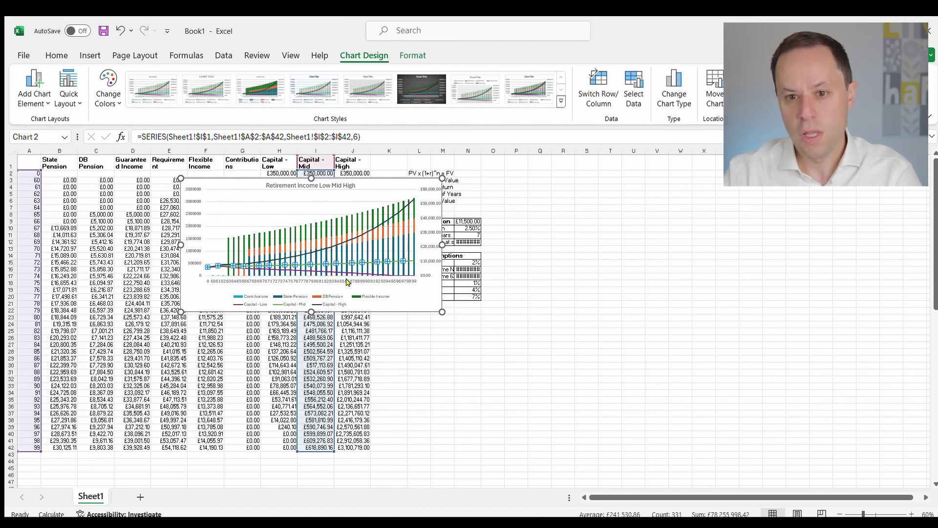
key("Escape")
key("Escape")
left_click_drag(406, 285, 725, 299)
Zoom the sheet back to 110% and deselect the chart.
left_click(623, 235)
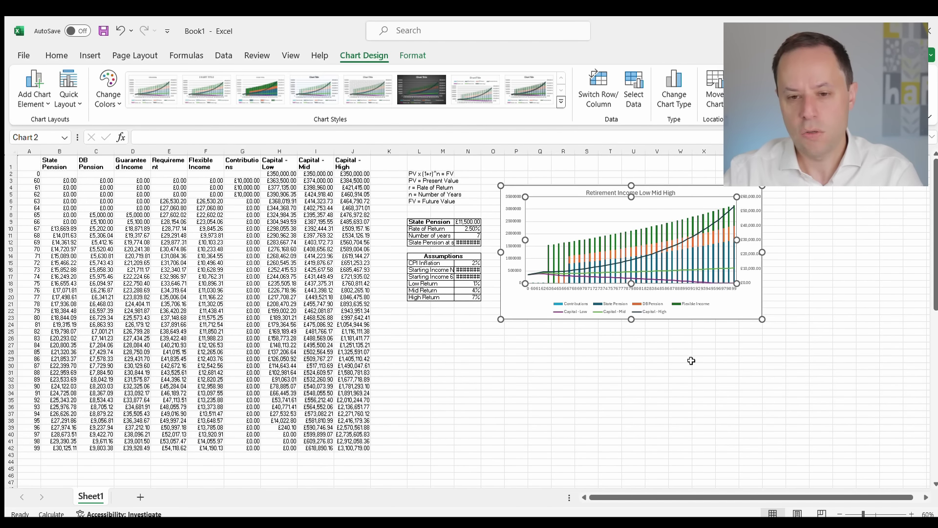
left_click(911, 515)
left_click(912, 514)
left_click(911, 514)
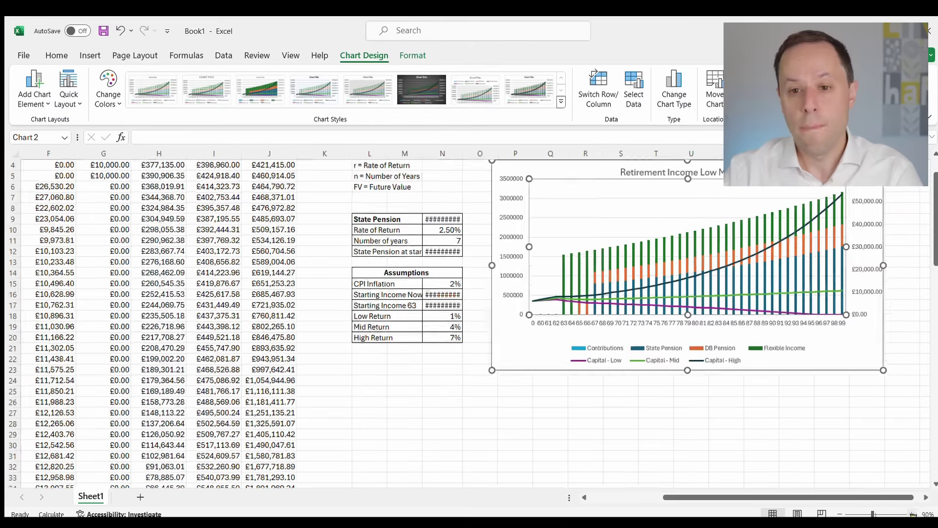
left_click(911, 514)
left_click(912, 514)
left_click_drag(654, 494, 869, 467)
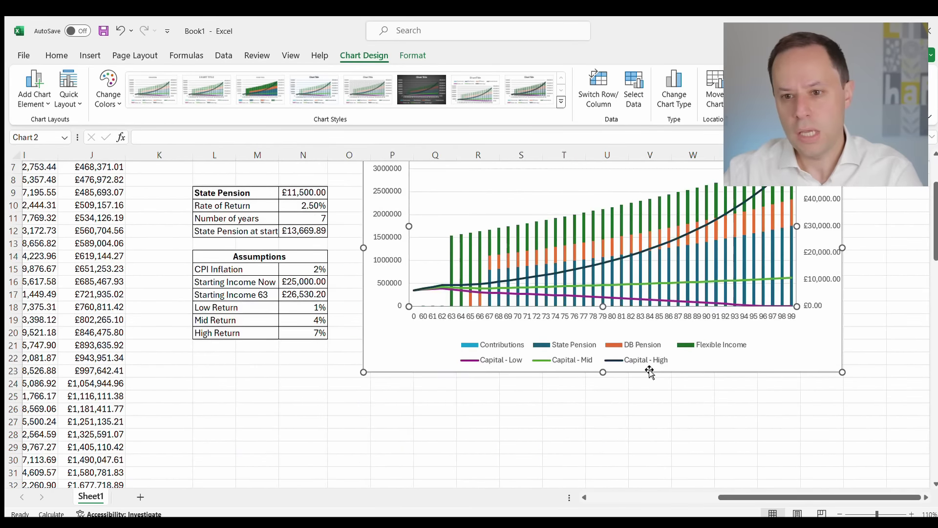
scroll(649, 369, "up", 1)
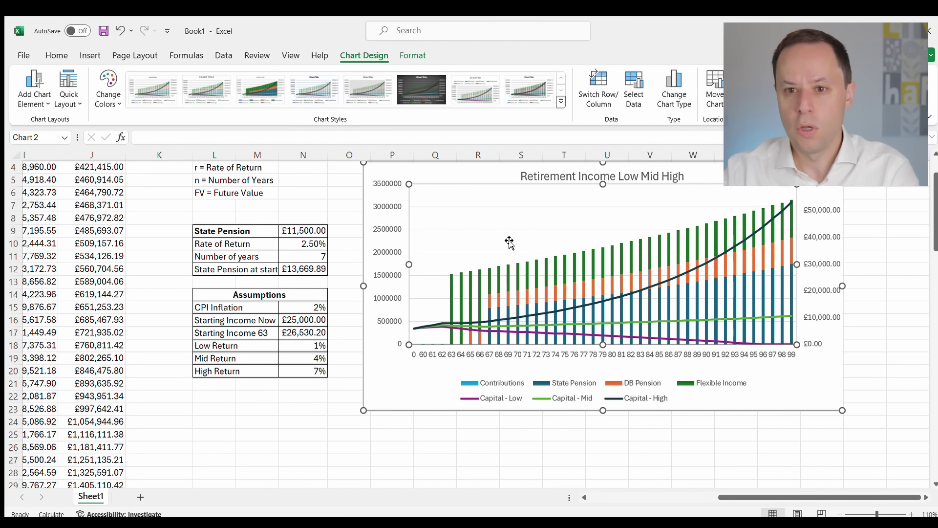
left_click(301, 441)
left_click_drag(788, 497, 689, 505)
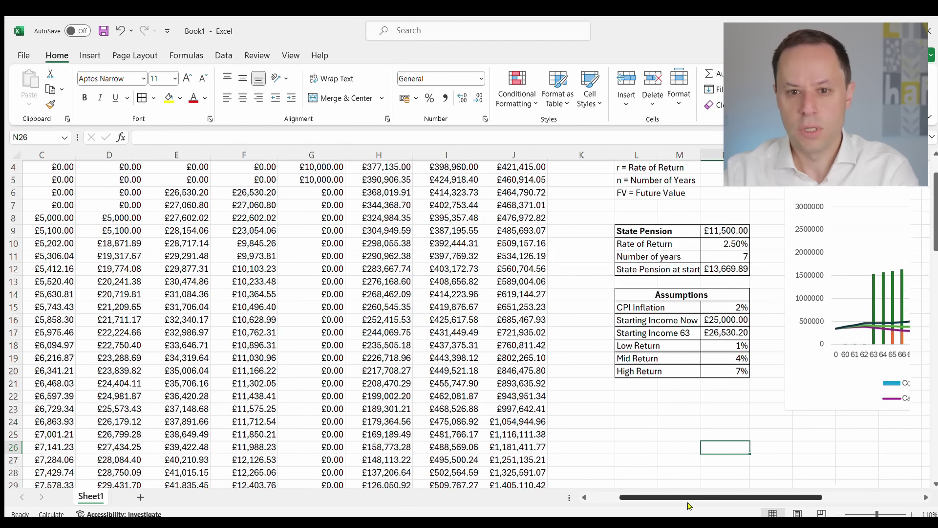
Insert blank columns, place the Stress Test heading in K, and copy £350,000 into K2.
scroll(680, 363, "up", 1)
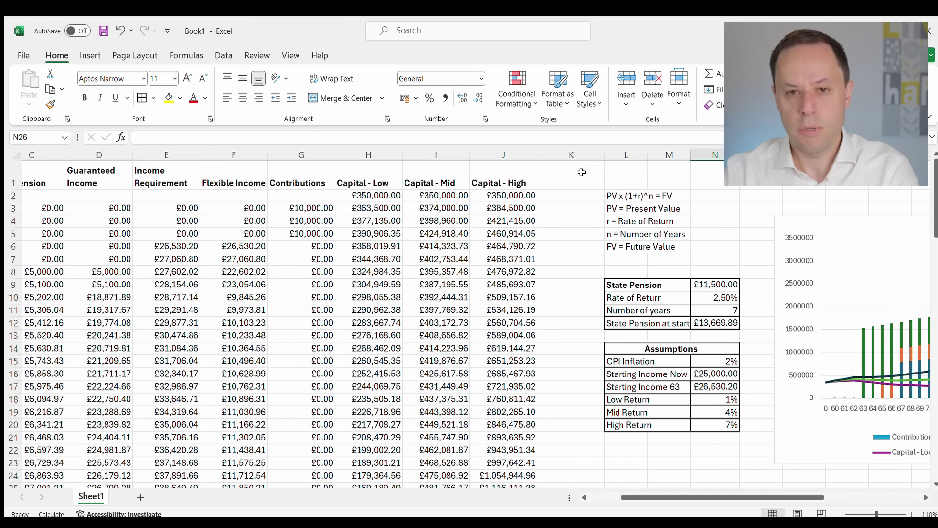
left_click(571, 155)
key("ctrl+shift+equal")
key("ctrl+shift+equal")
left_click(715, 158)
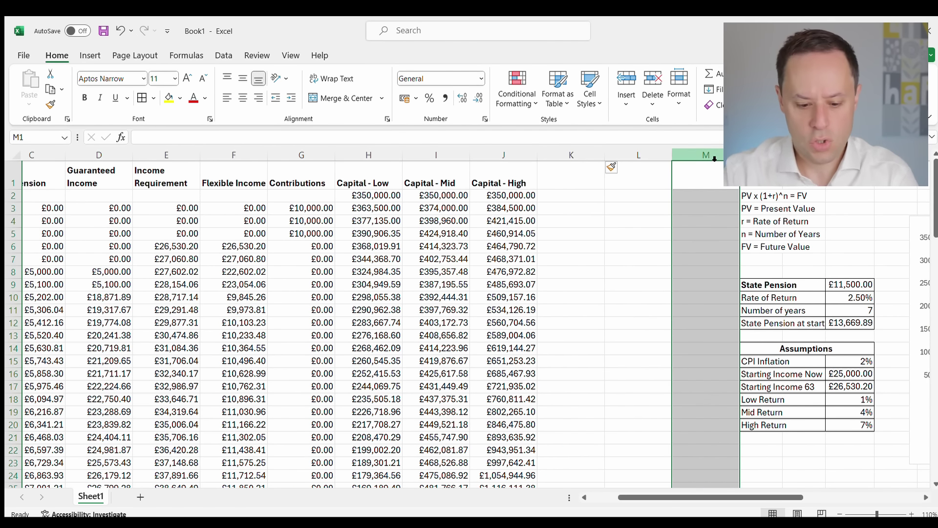
left_click_drag(738, 280, 562, 188)
left_click(565, 195)
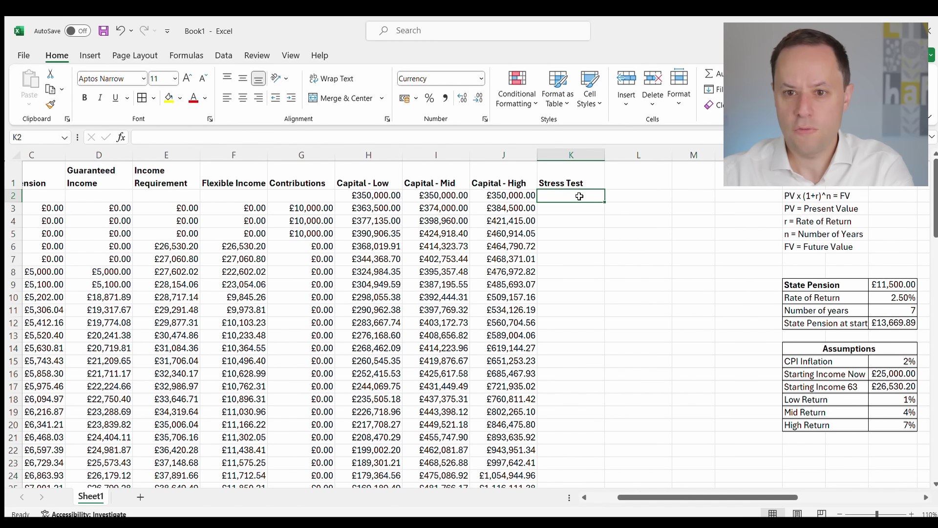
left_click(503, 195)
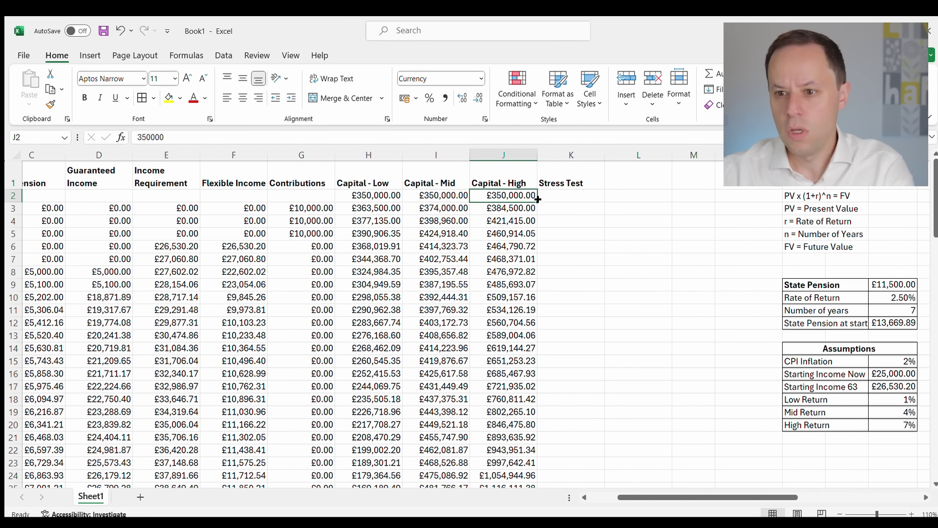
left_click_drag(536, 202, 572, 198)
Enter K3's Stress Test formula =(K2-F3)*(1+$Q$19)+G3.
left_click(569, 206)
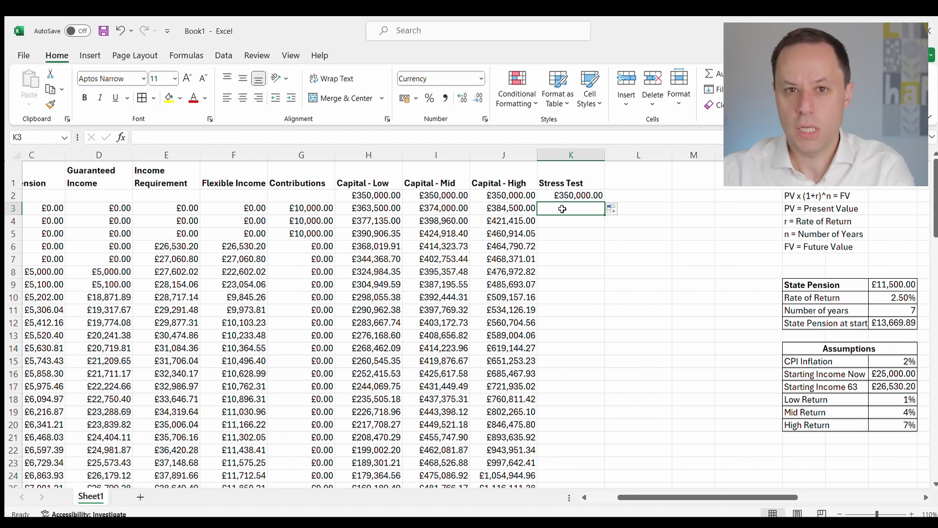
type("=")
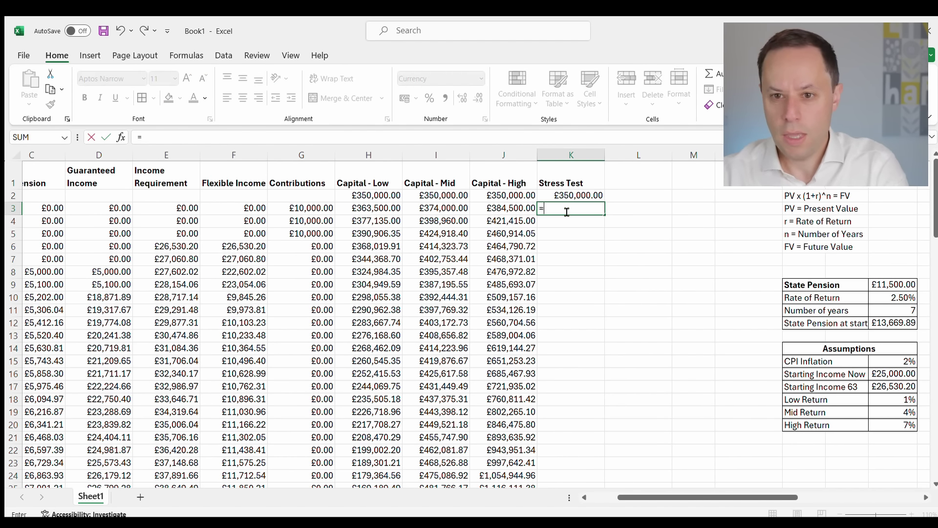
left_click(568, 195)
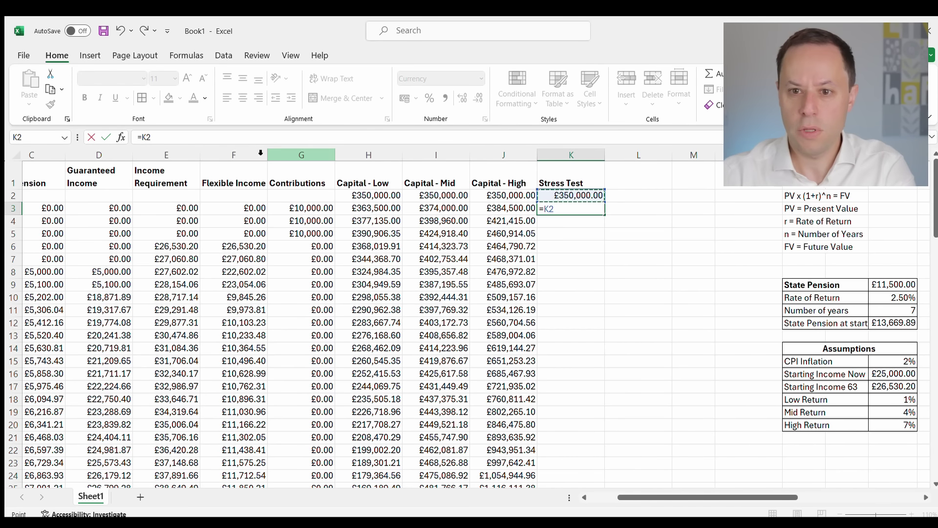
left_click(161, 139)
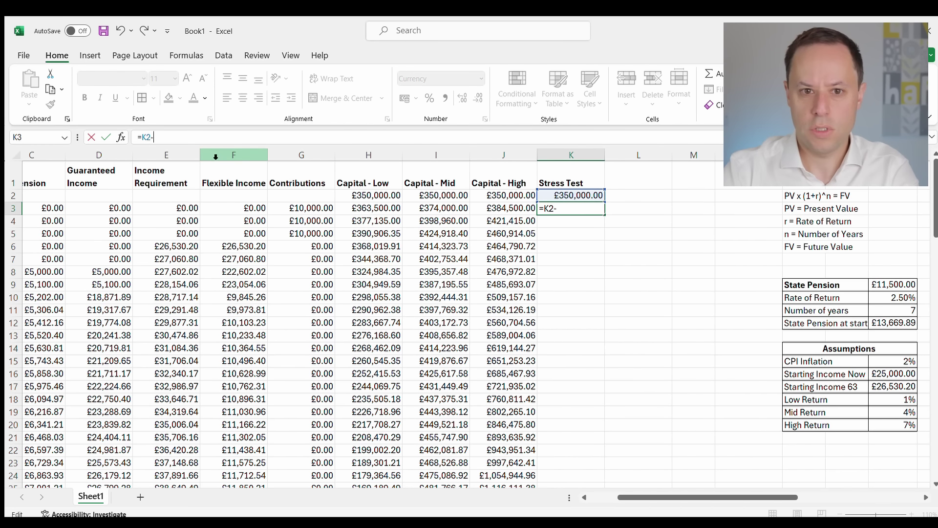
left_click(226, 207)
left_click(542, 209)
type("(")
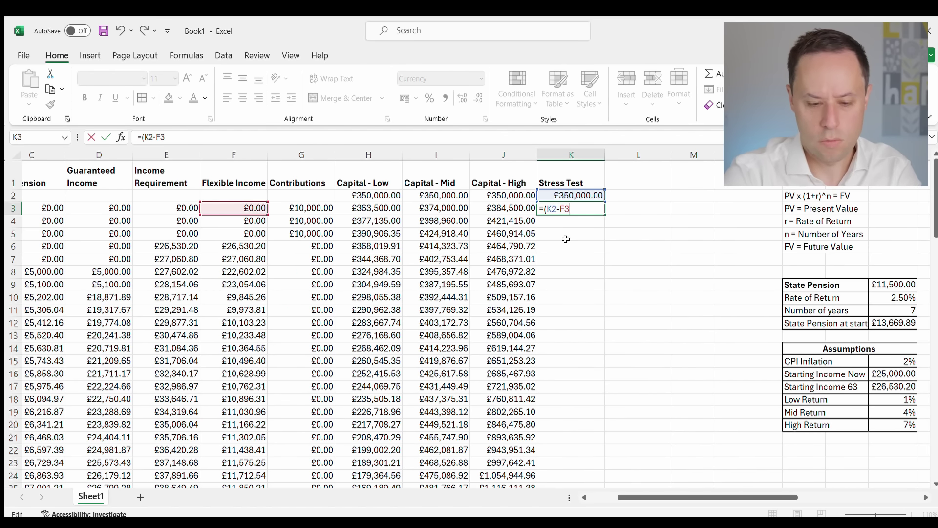
type(")*(1")
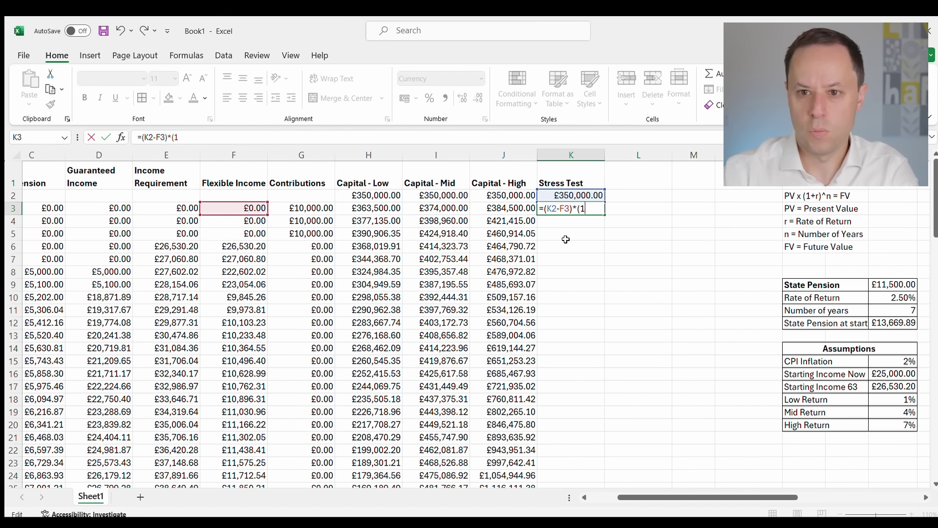
type("+$Q$19)+")
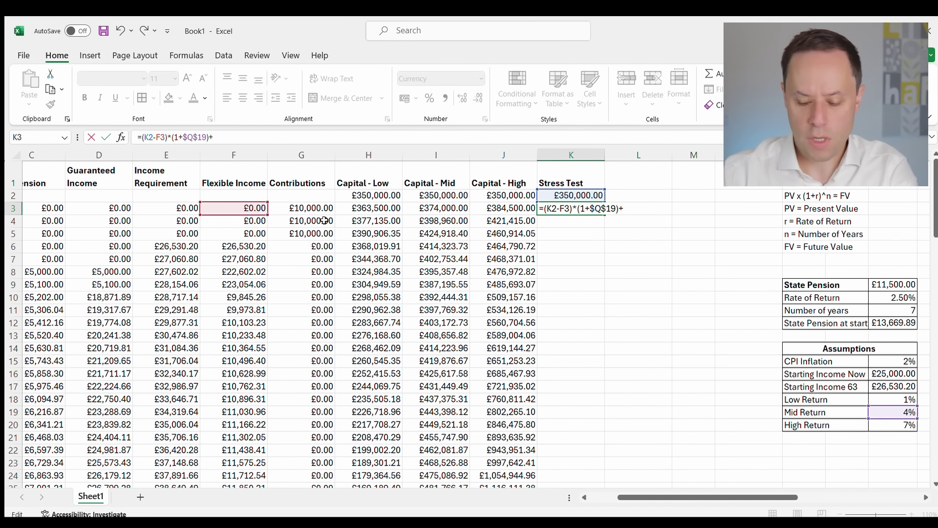
left_click(300, 208)
key("Return")
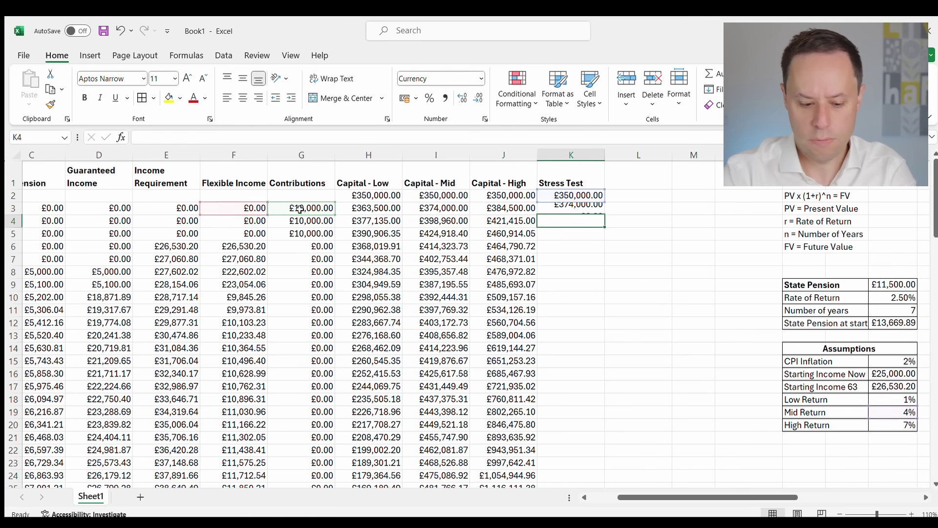
Wrap K3's formula in MAX(0, …) so the projection never drops below zero.
left_click(566, 210)
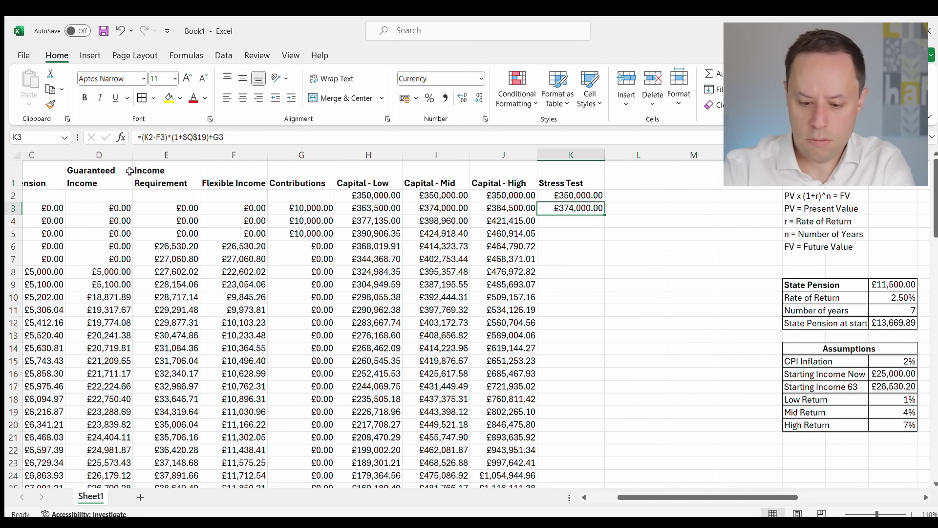
left_click(149, 136)
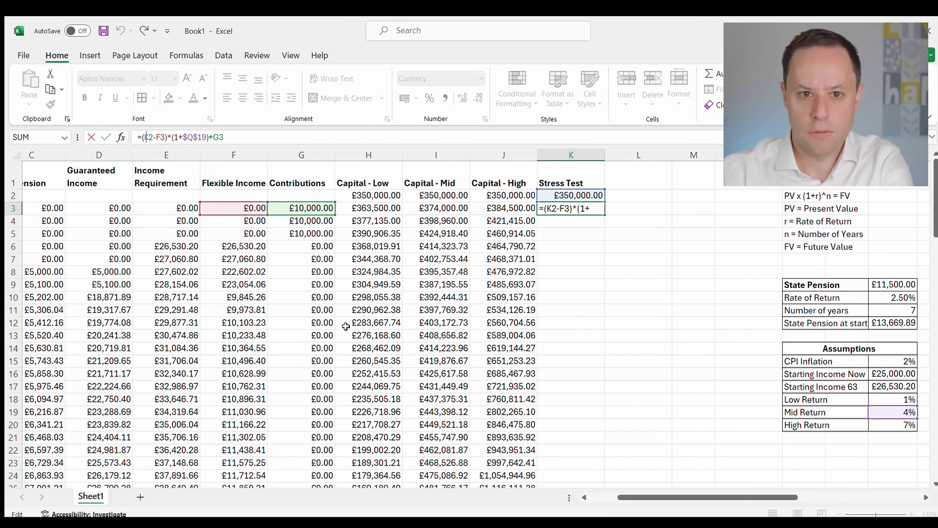
type("MAX")
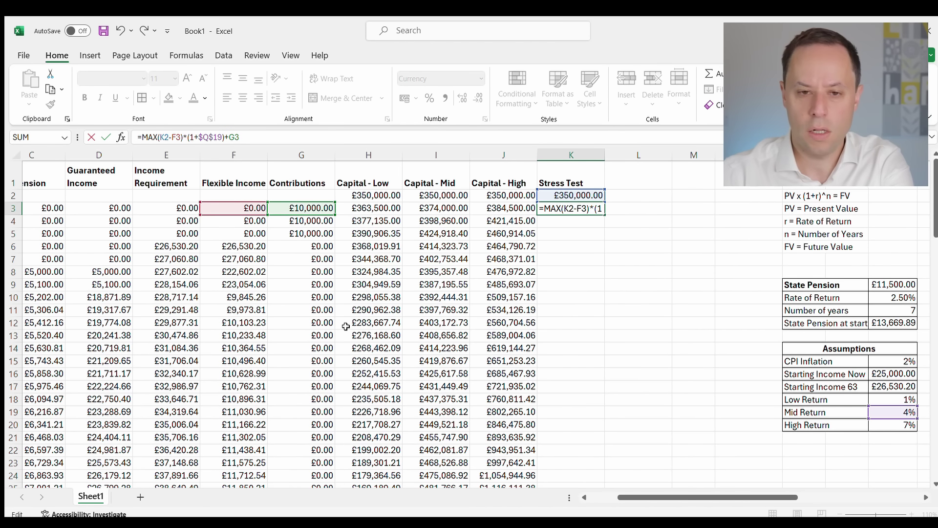
type("(")
type("0,")
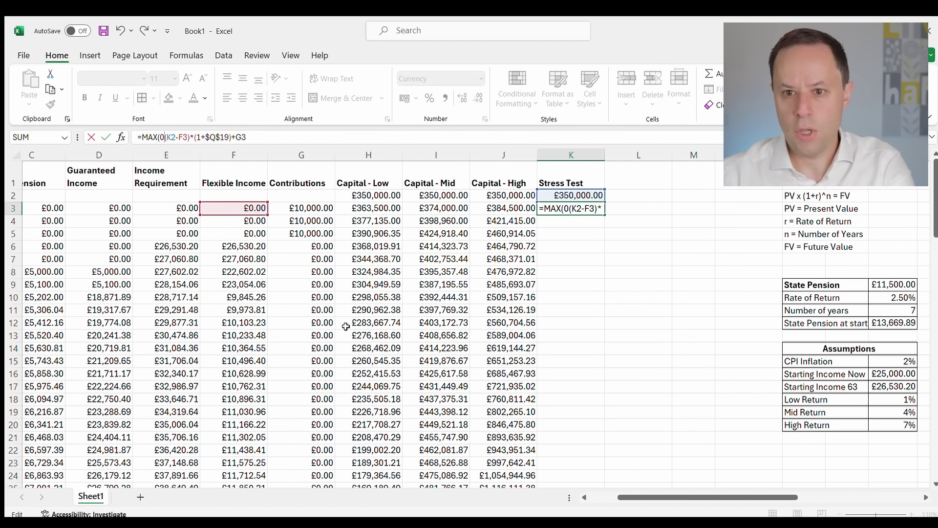
left_click(276, 139)
type(")")
key("Return")
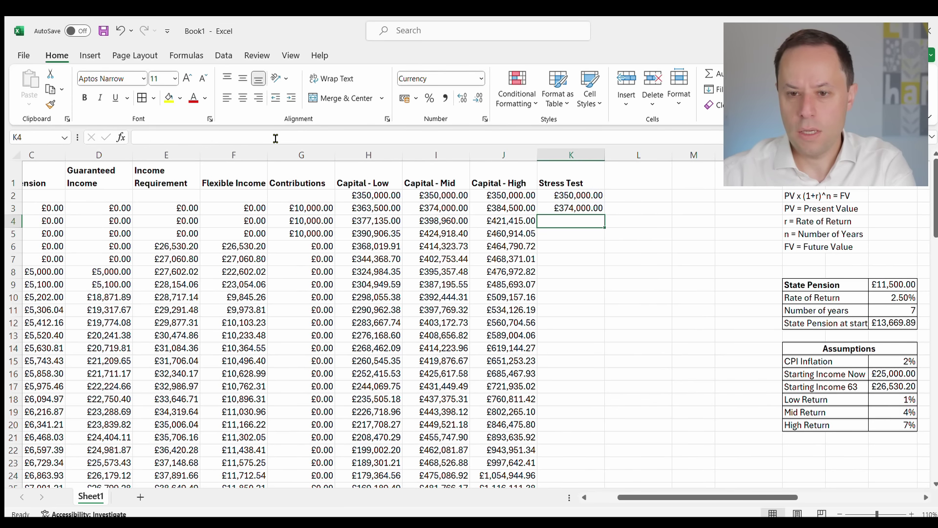
left_click(570, 271)
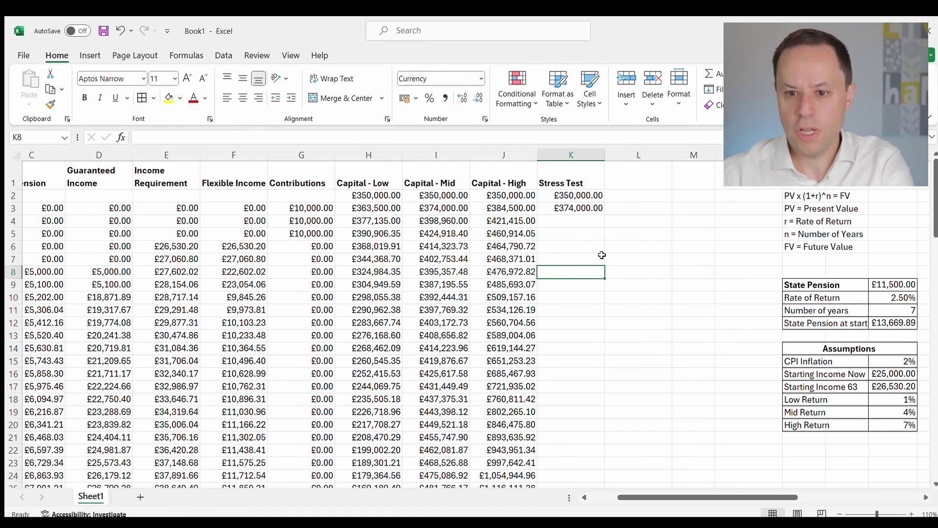
left_click(570, 208)
Fill the K3 Stress Test formula down column K to row 42.
left_click_drag(605, 213, 576, 465)
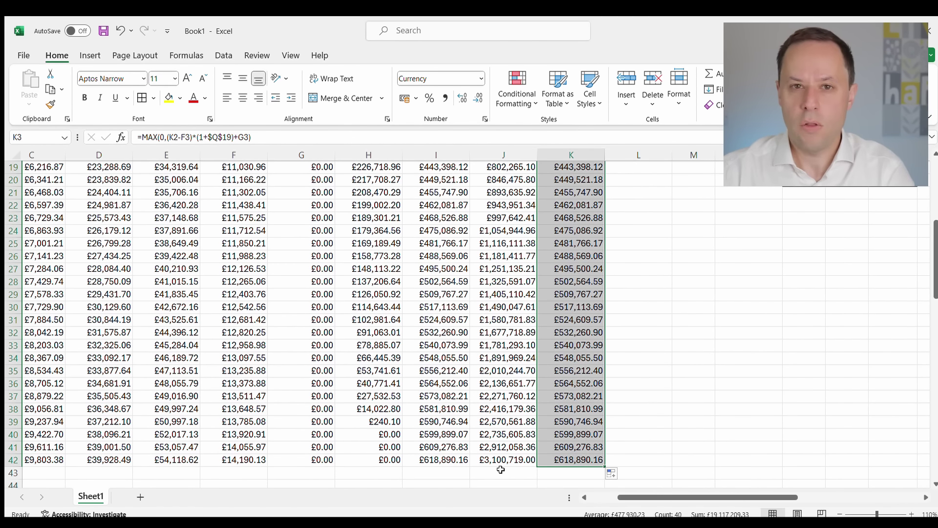
left_click(567, 446)
scroll(643, 331, "up", 6)
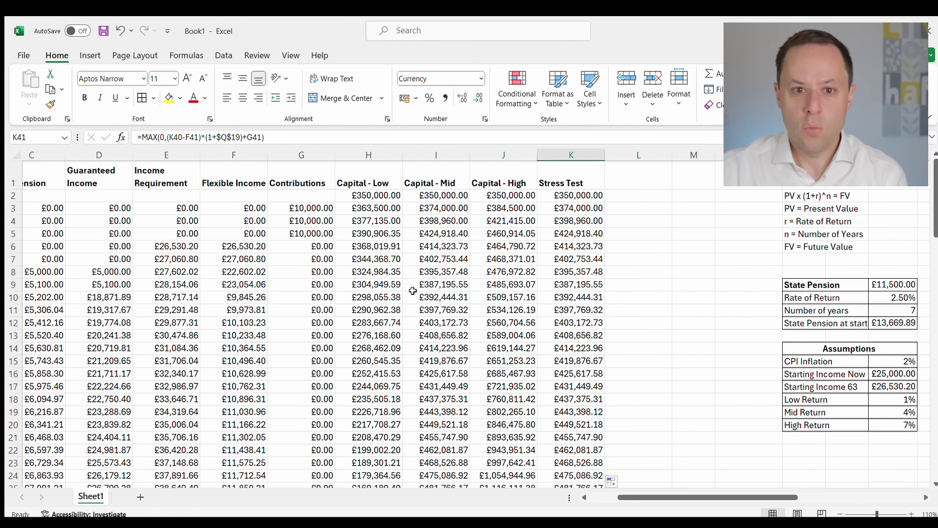
left_click(571, 296)
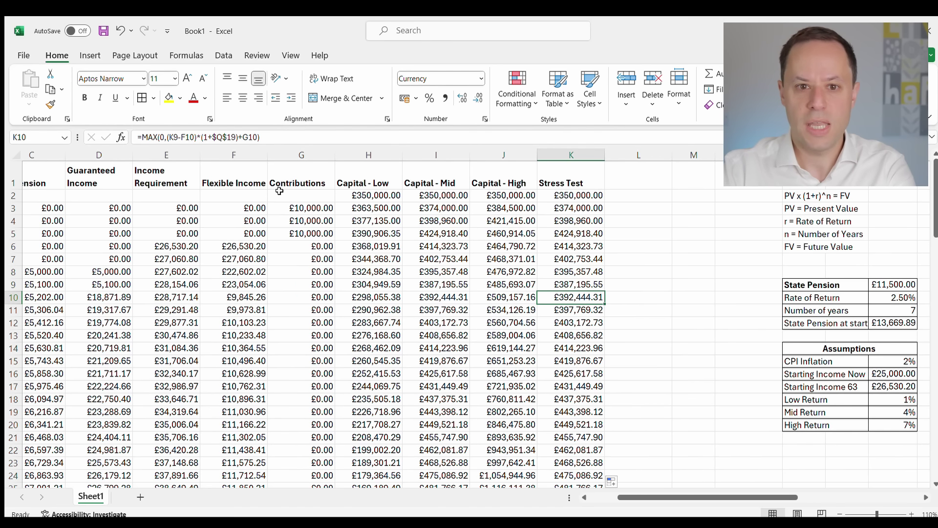
Replace K10's growth factor with 0.81, giving £305,653.74.
left_click(241, 140)
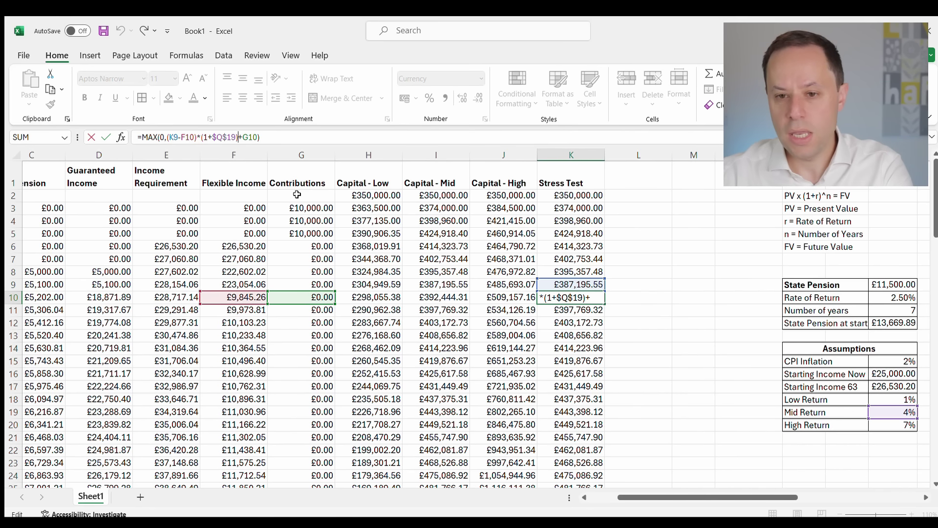
key("BackSpace")
key("BackSpace")
key("BackSpace")
key("BackSpace")
key("BackSpace")
key("BackSpace")
key("BackSpace")
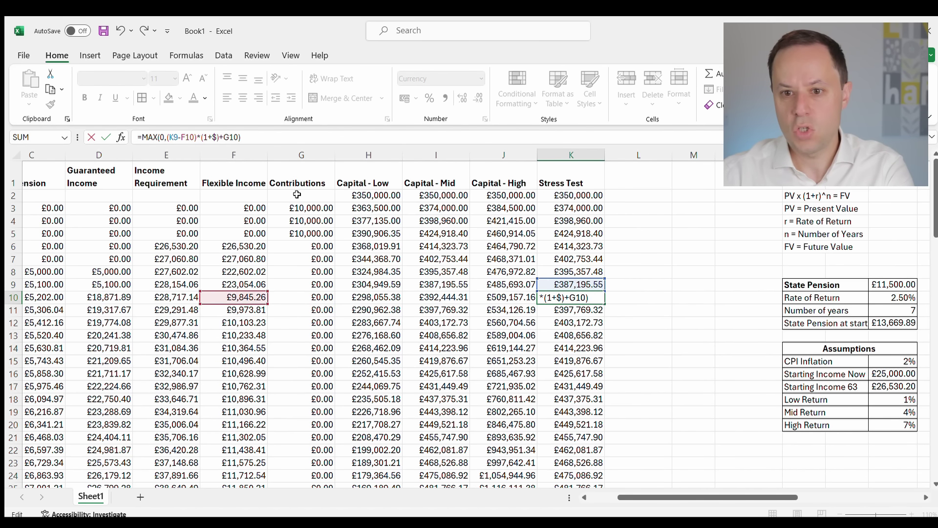
type("0.81")
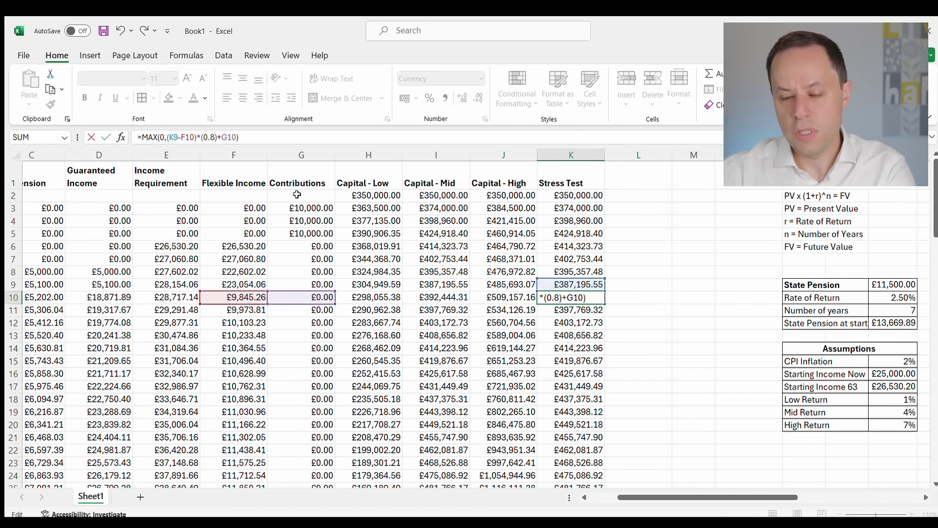
key("BackSpace")
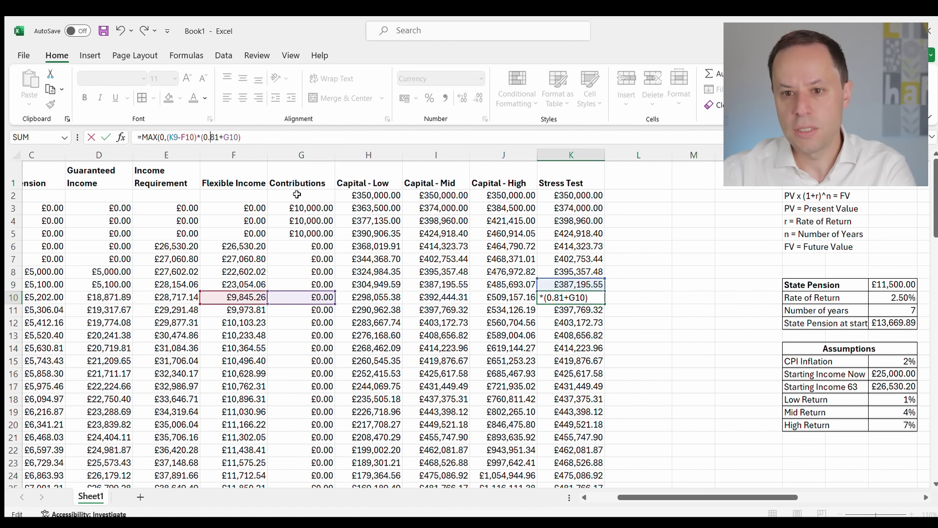
key("Return")
left_click(577, 320)
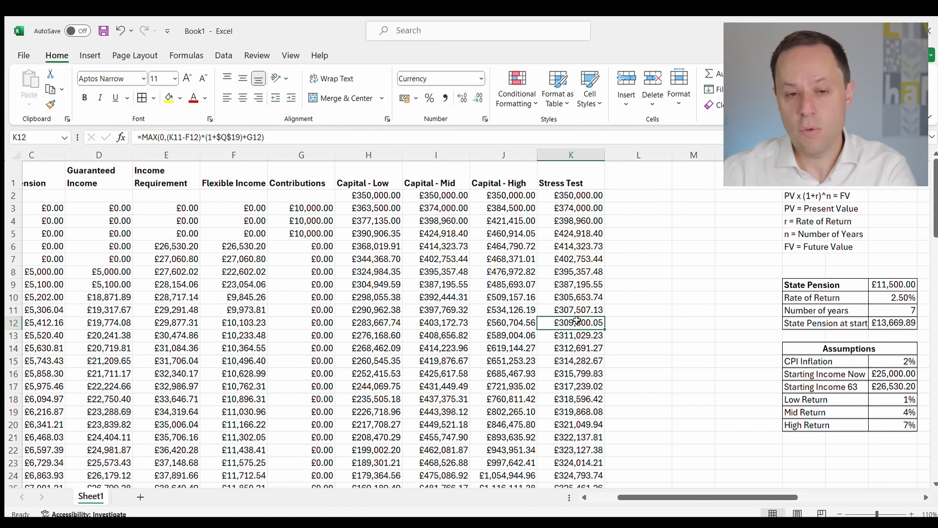
Apply the same 0.81 crash factor in K20, dropping capital to £250,048.51.
scroll(578, 331, "down", 3)
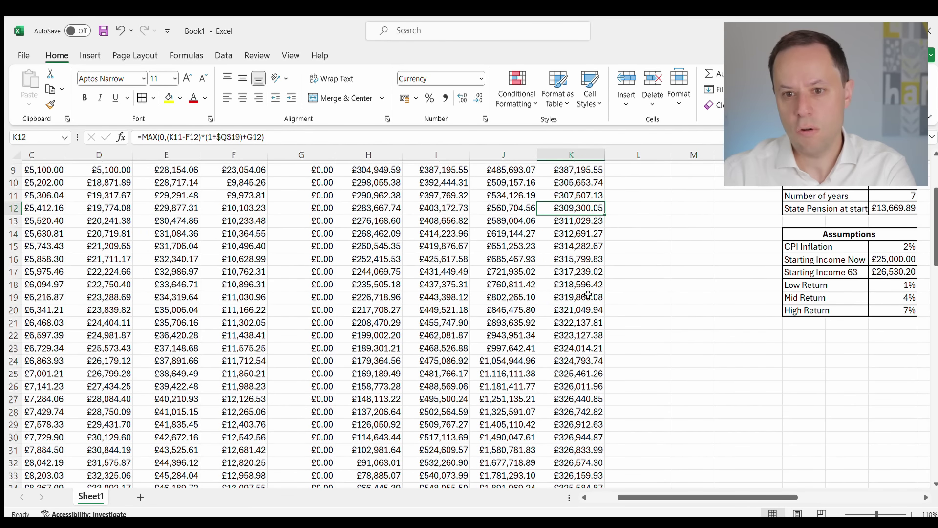
left_click(13, 310)
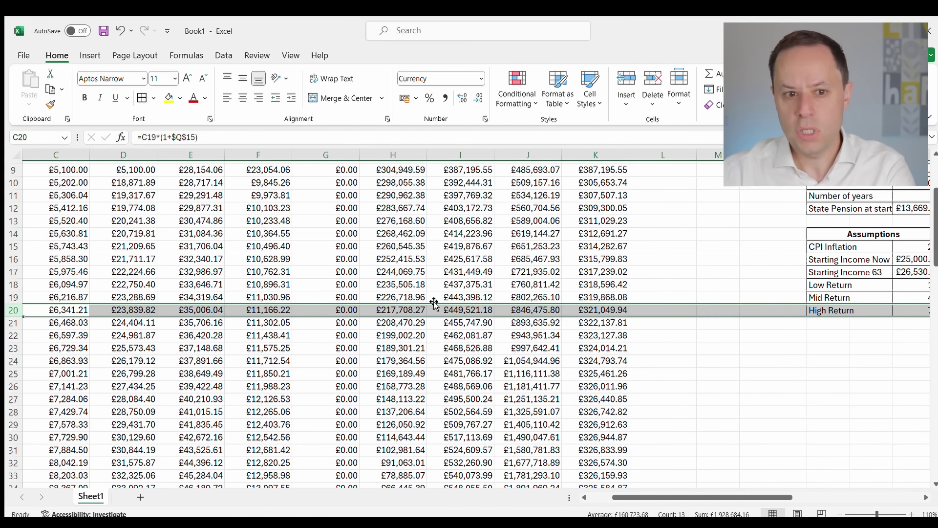
left_click(606, 307)
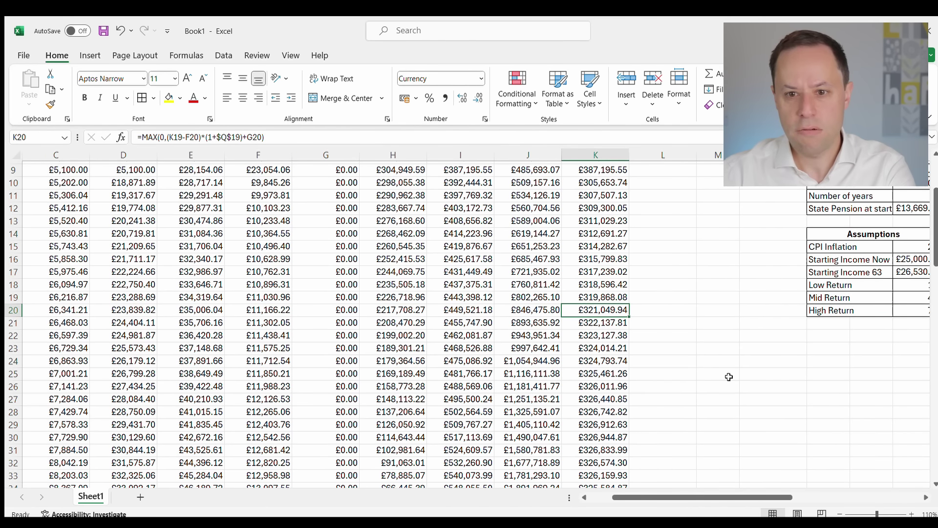
left_click(243, 138)
key("BackSpace")
key("BackSpace")
key("BackSpace")
key("BackSpace")
key("BackSpace")
key("BackSpace")
key("BackSpace")
key("BackSpace")
type("0.81")
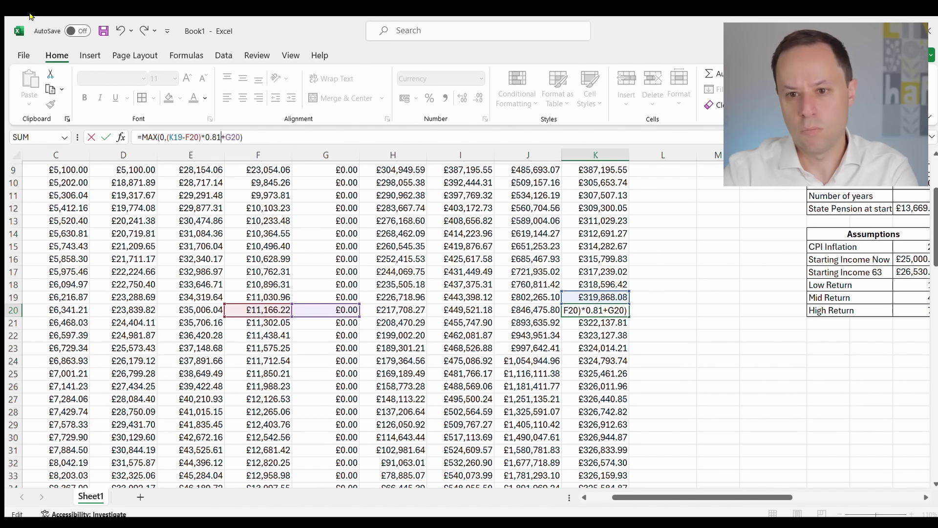
key("Return")
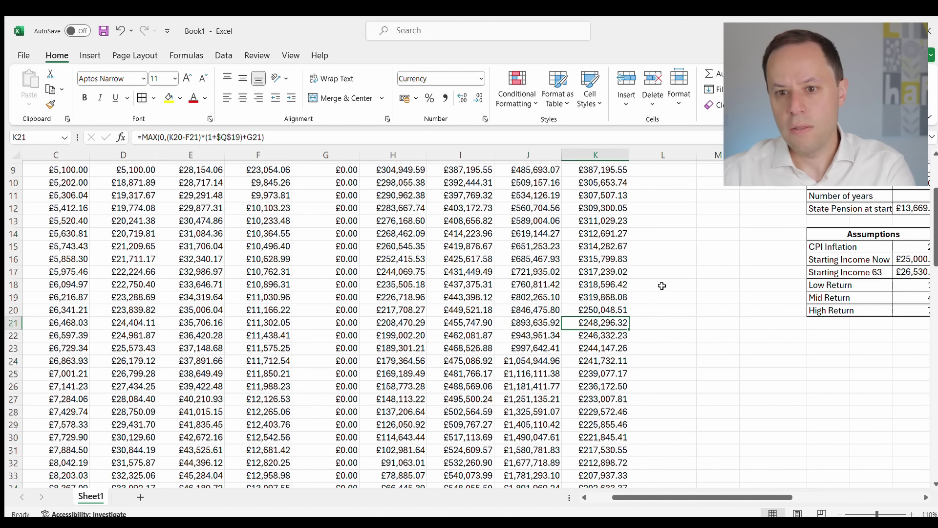
left_click(591, 308)
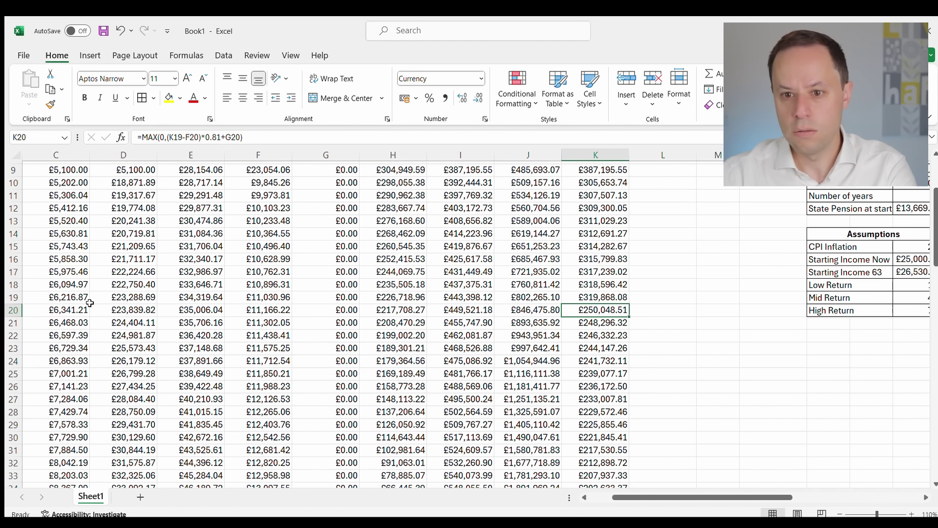
scroll(28, 314, "down", 5)
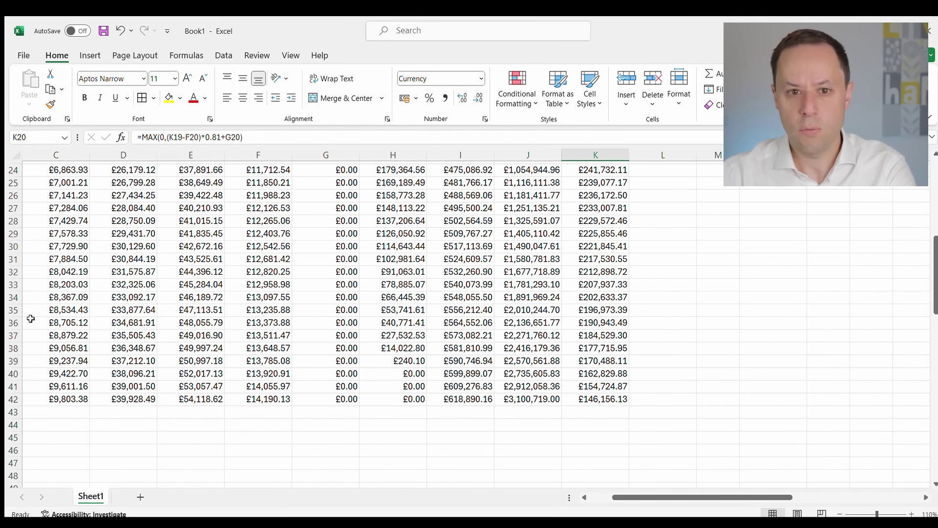
Replace the growth rate in K30's formula with the 0.81 crash factor.
left_click(13, 246)
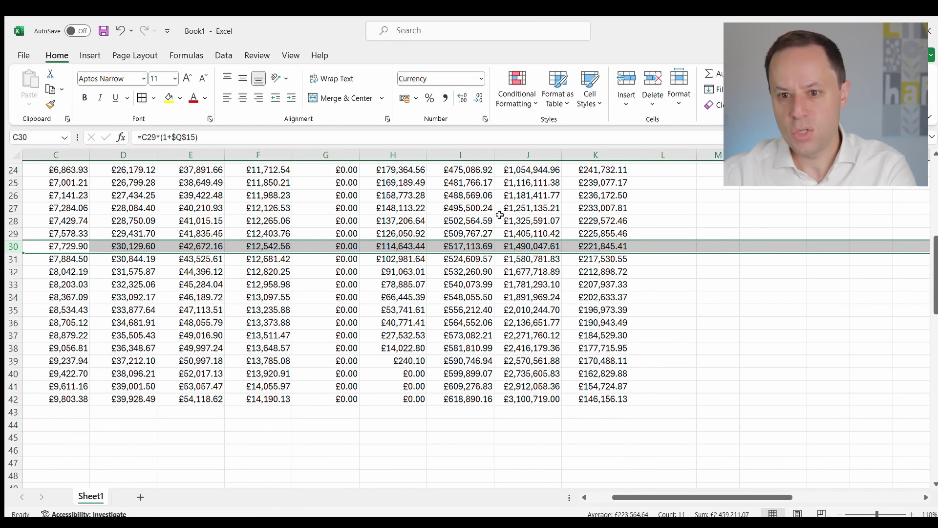
left_click(599, 246)
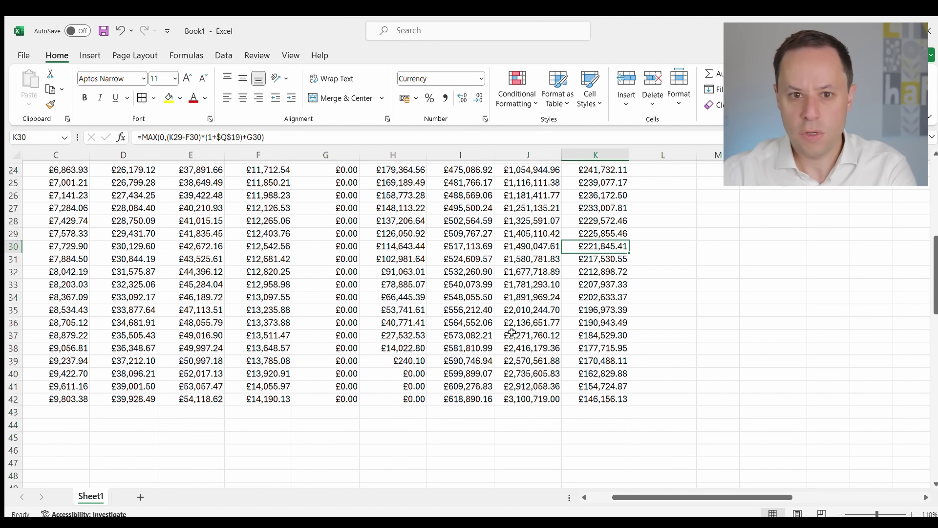
scroll(679, 346, "up", 8)
scroll(579, 343, "down", 5)
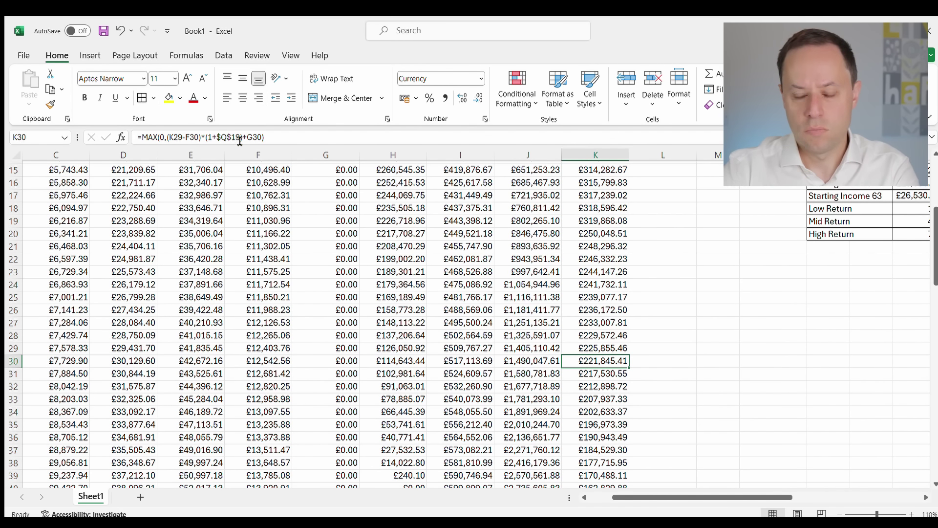
key("F2")
key("BackSpace")
key("BackSpace")
key("BackSpace")
key("BackSpace")
key("BackSpace")
key("BackSpace")
key("BackSpace")
key("BackSpace")
key("BackSpace")
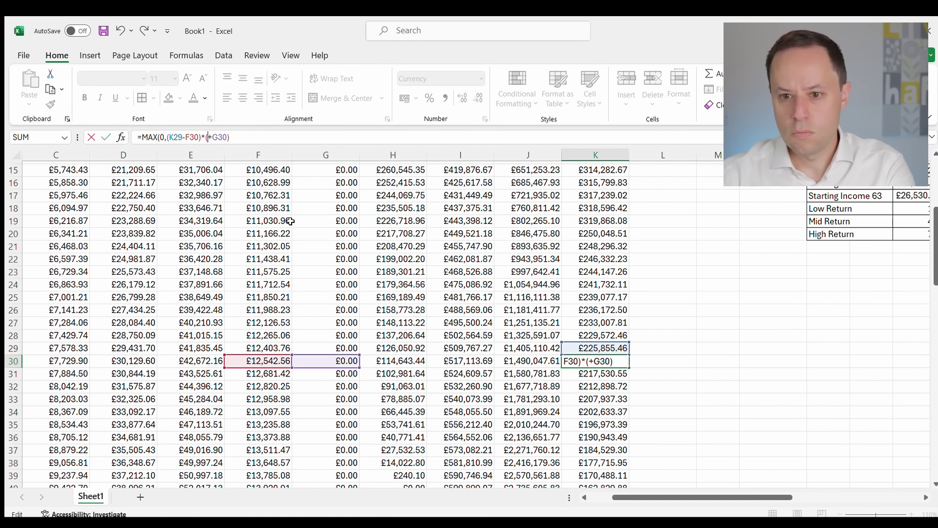
type("0.81")
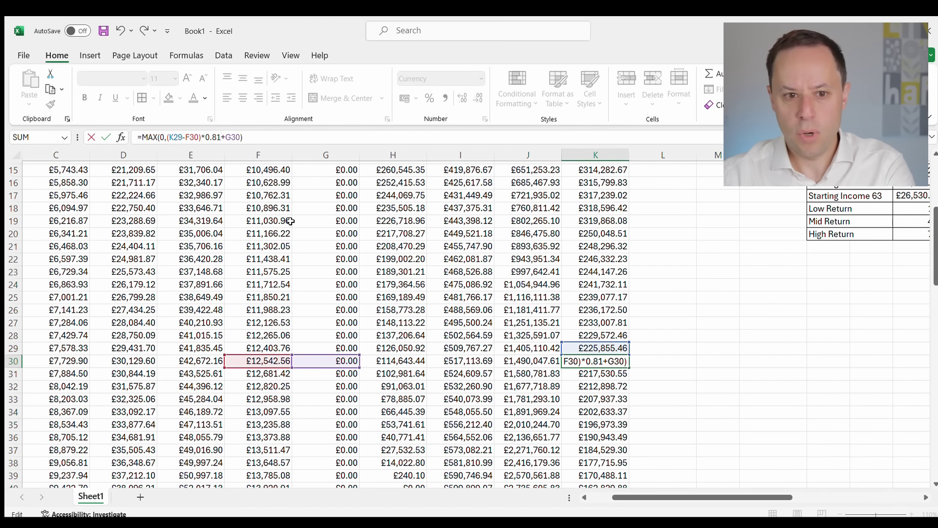
key("Return")
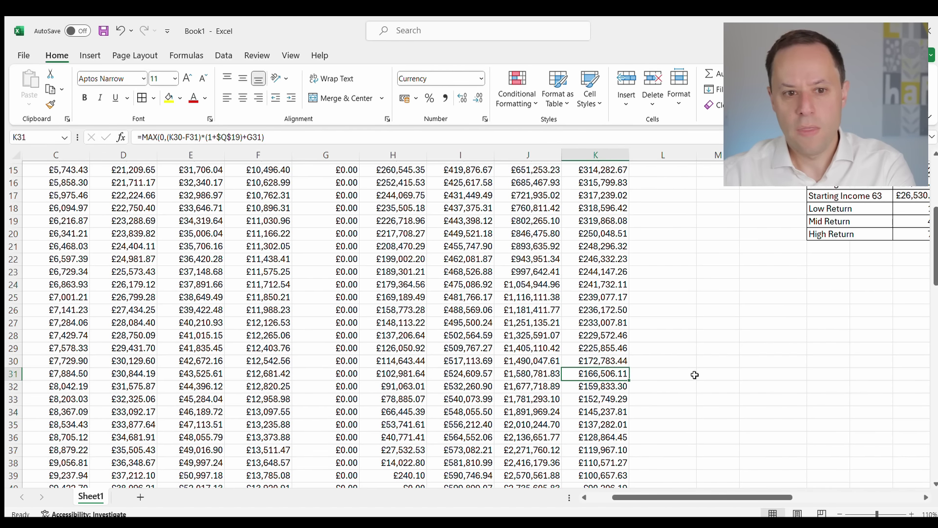
Check Stress Test formulas at ages 67, 76 and 77: 0.81 only in crash years.
scroll(610, 382, "down", 3)
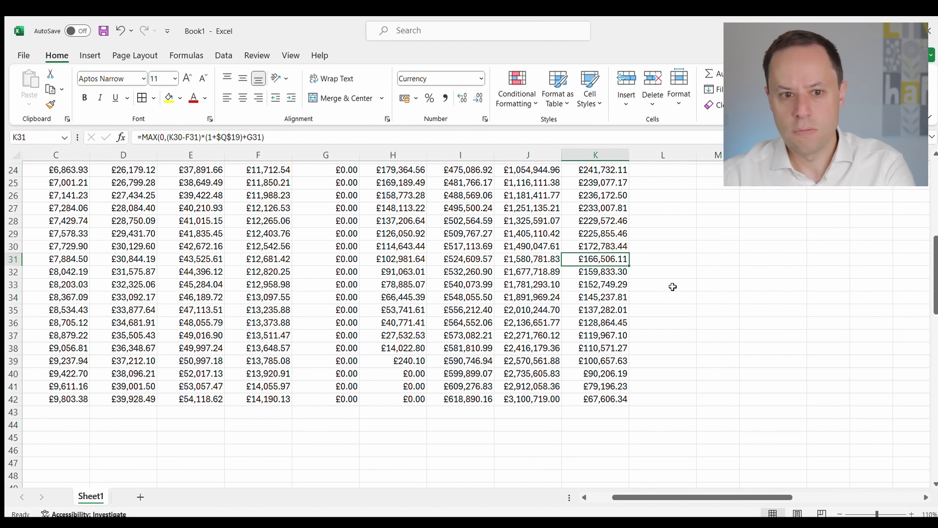
left_click(611, 374)
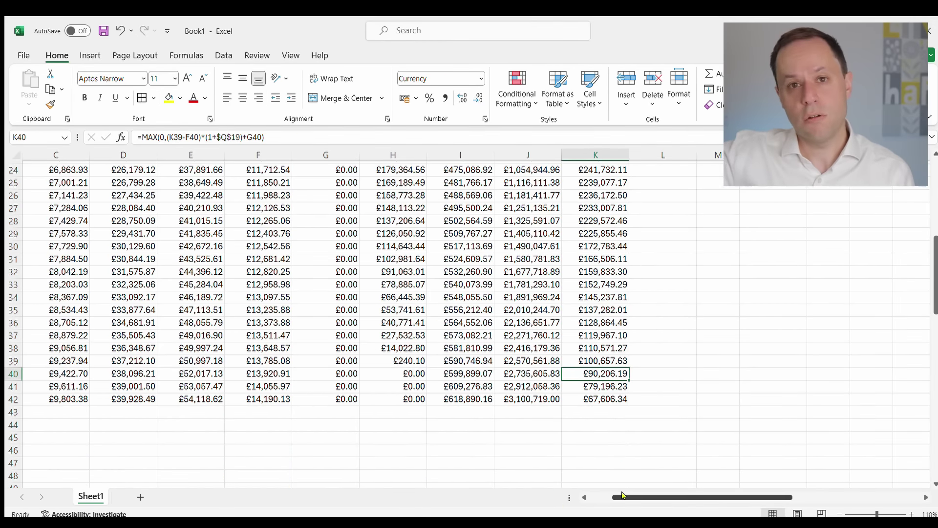
left_click_drag(623, 495, 600, 495)
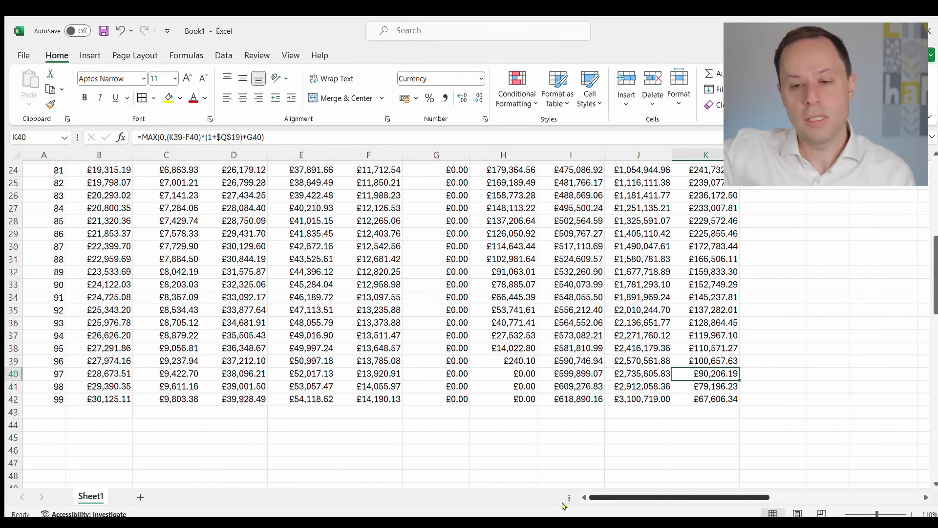
scroll(681, 433, "up", 8)
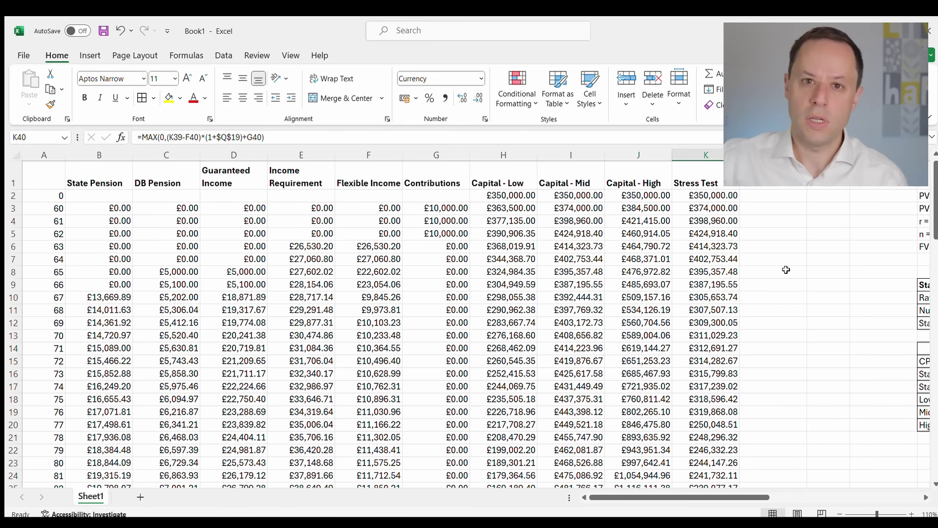
left_click(13, 297)
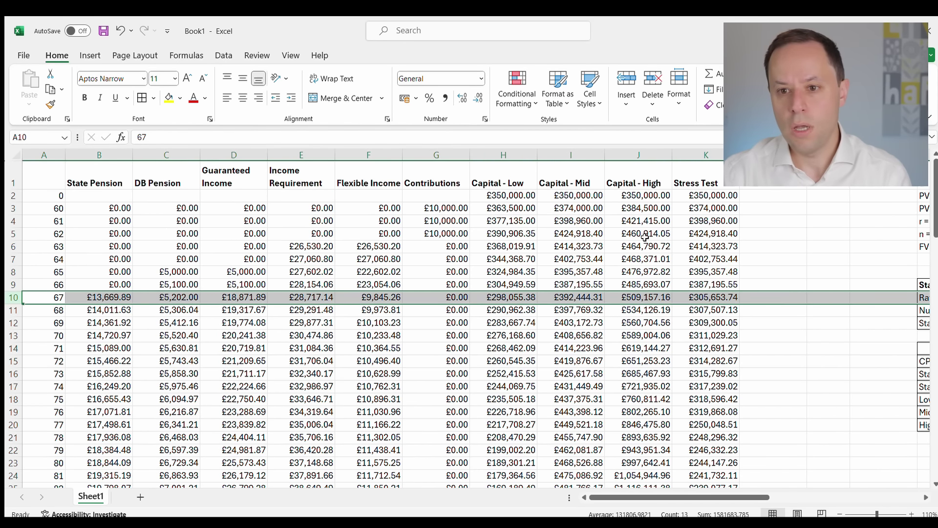
left_click(703, 298)
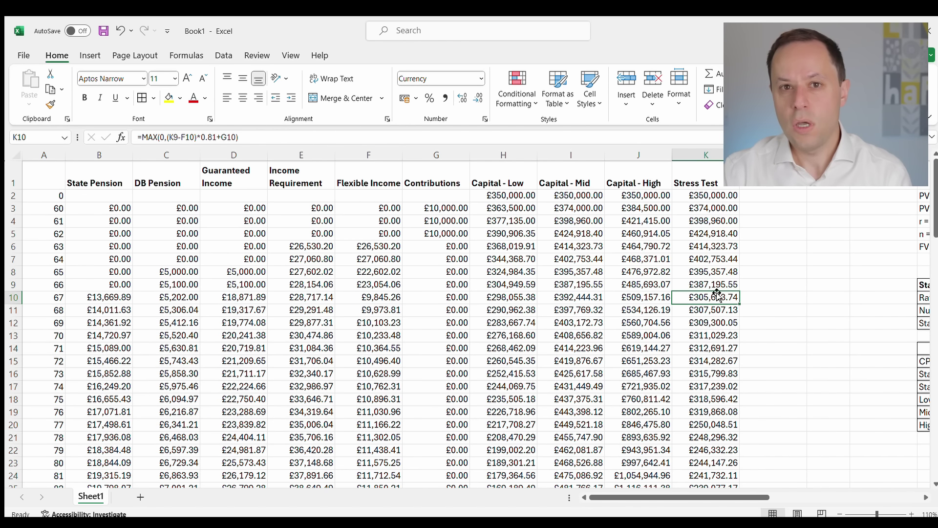
scroll(714, 300, "down", 1)
left_click(702, 337)
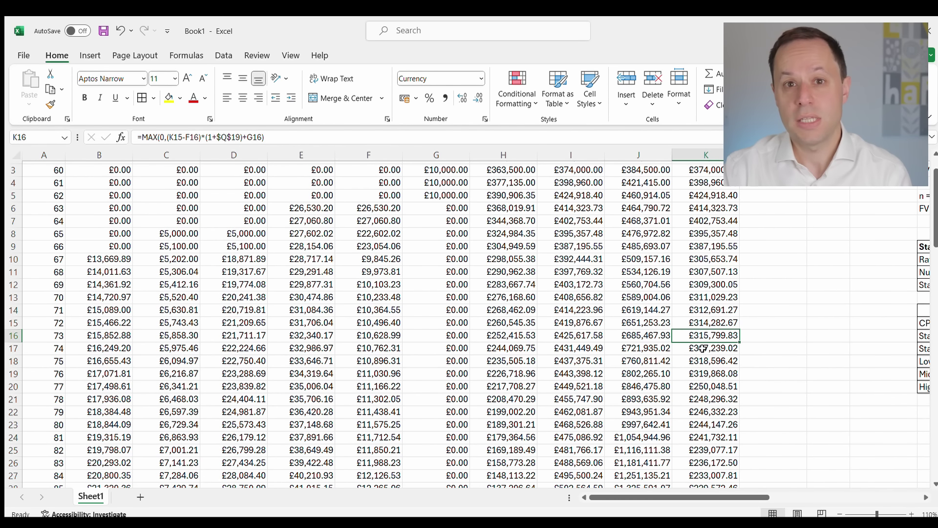
left_click(703, 371)
left_click(700, 388)
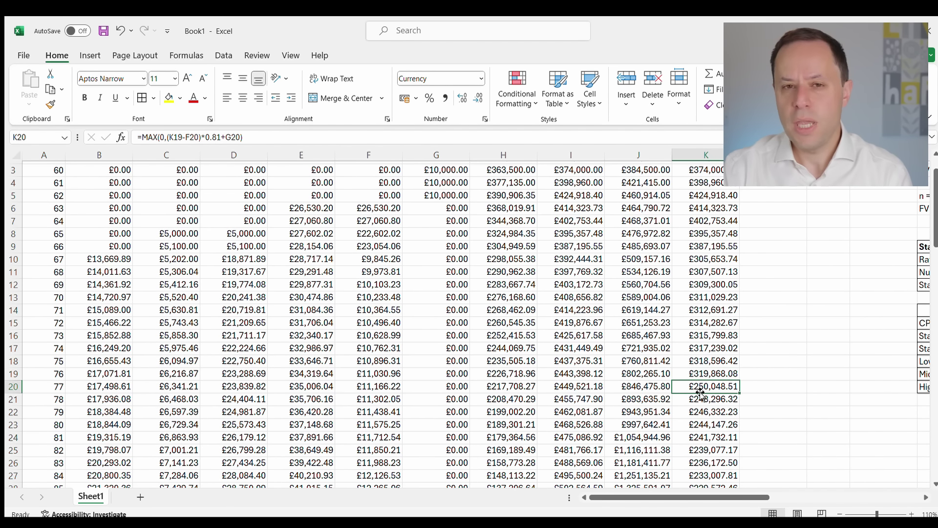
left_click(722, 376)
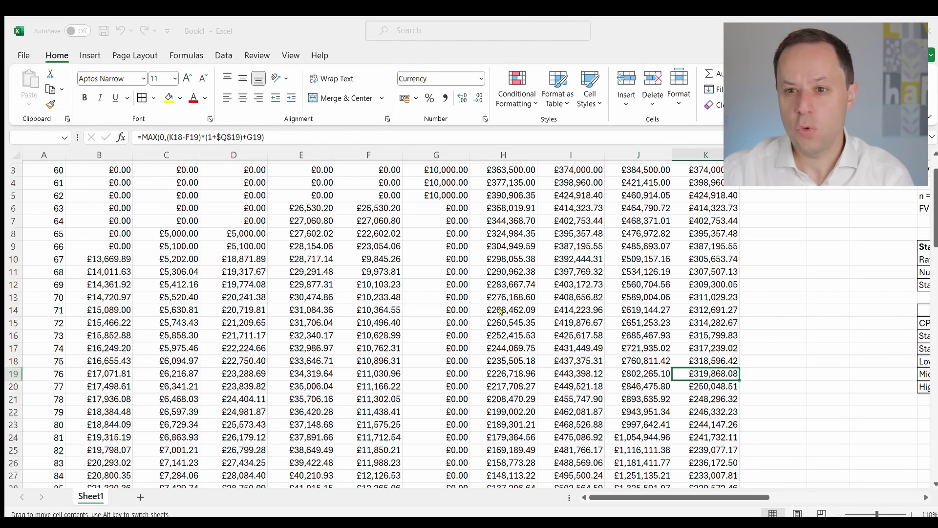
left_click(714, 386)
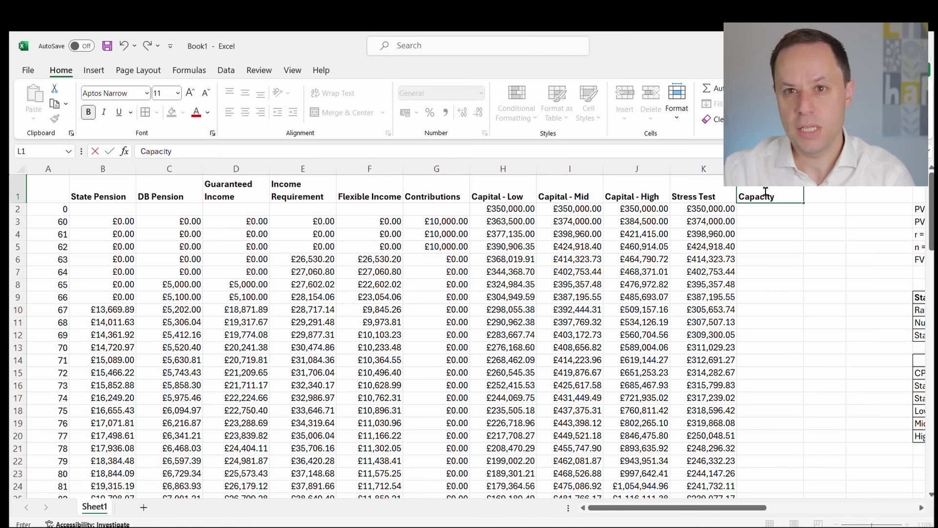
Finish the 'Capacity for Loss' heading in L1 and paste £350,000.00 into L2.
type("oss")
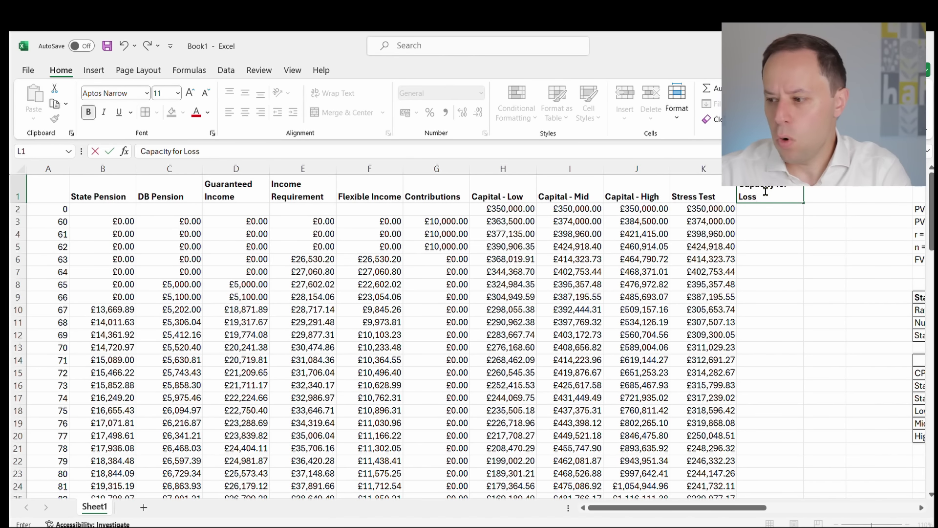
scroll(782, 294, "down", 1)
key("ctrl+Return")
scroll(781, 249, "up", 1)
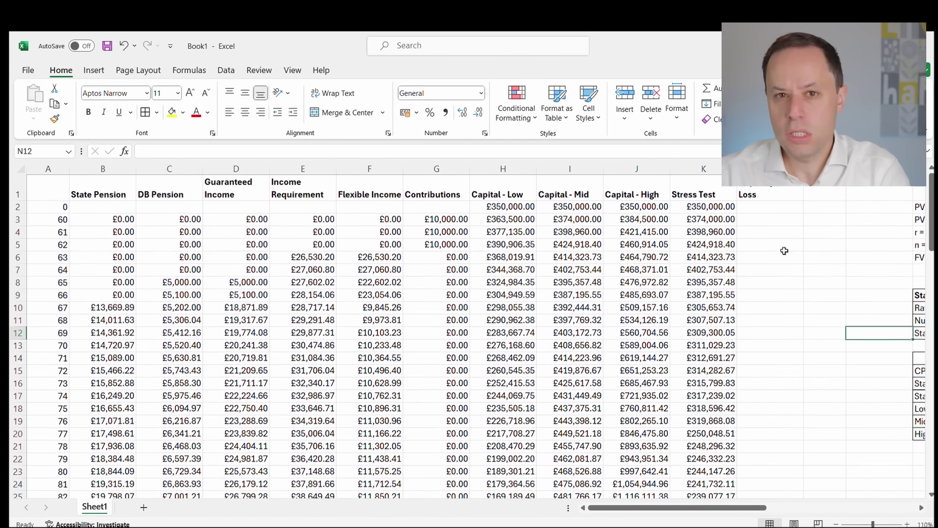
left_click(777, 210)
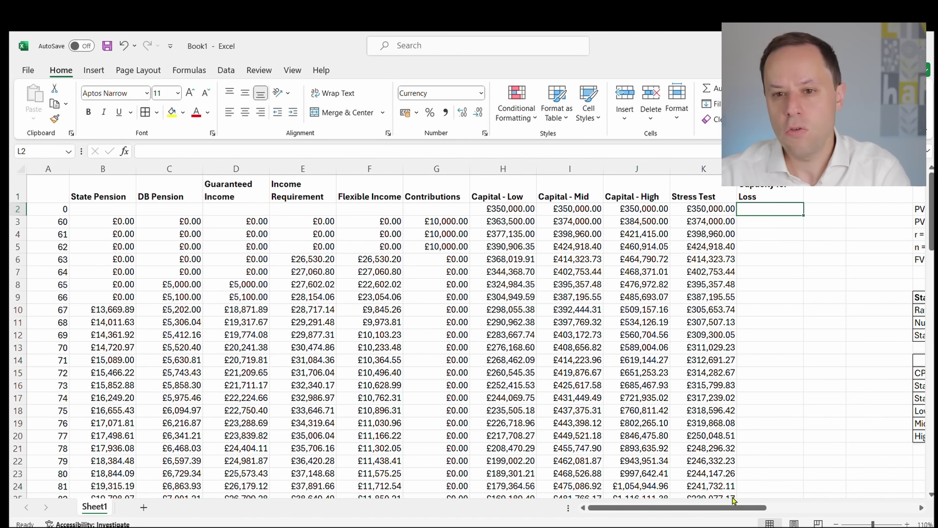
left_click_drag(737, 504, 820, 506)
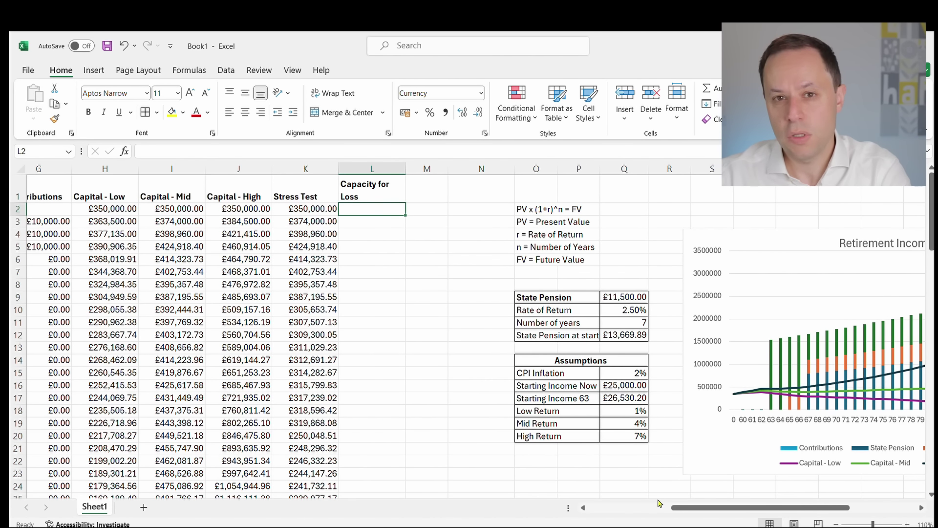
left_click_drag(674, 506, 627, 507)
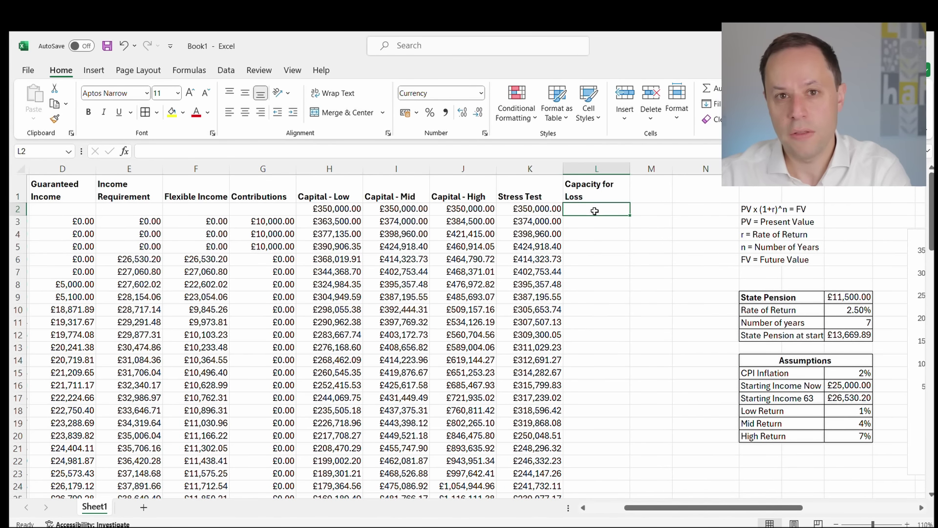
type("£350,000.00")
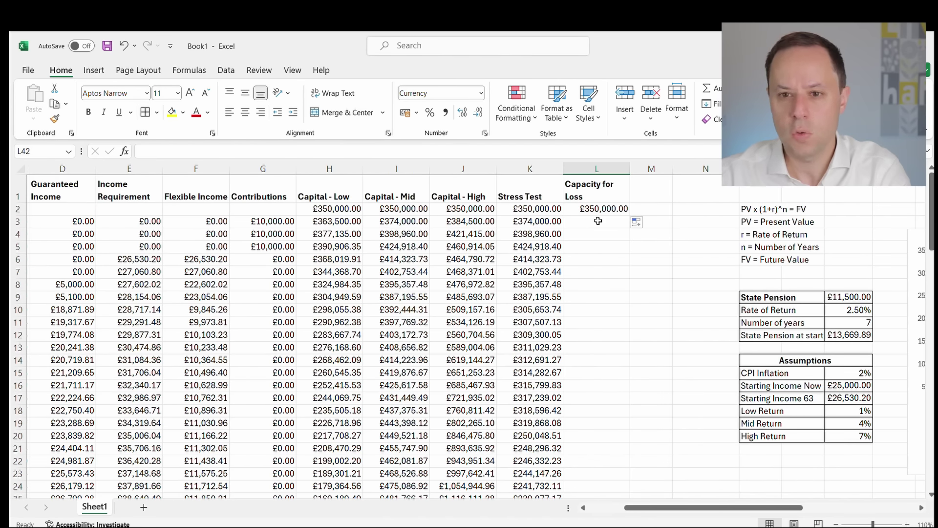
Enter L3's Capacity for Loss formula =(L2-F3)*(1+Q19)+G3.
left_click(593, 221)
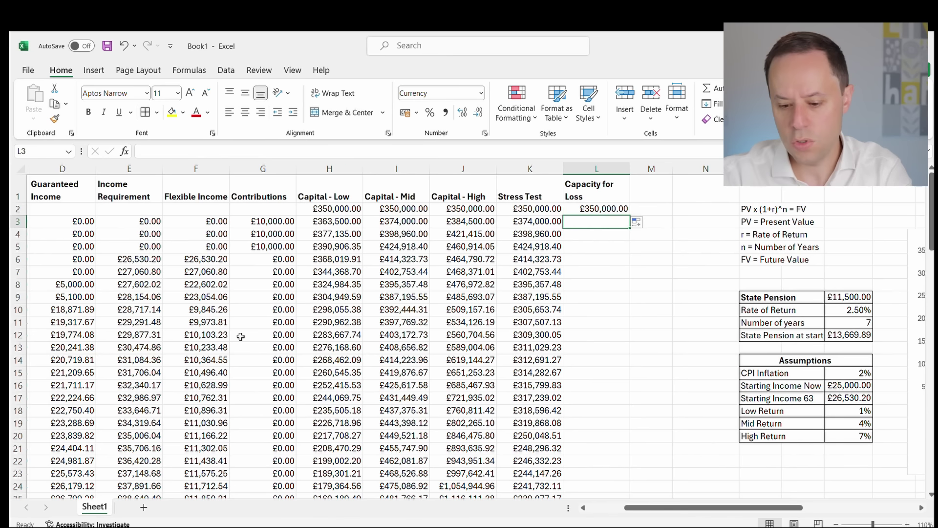
type("=")
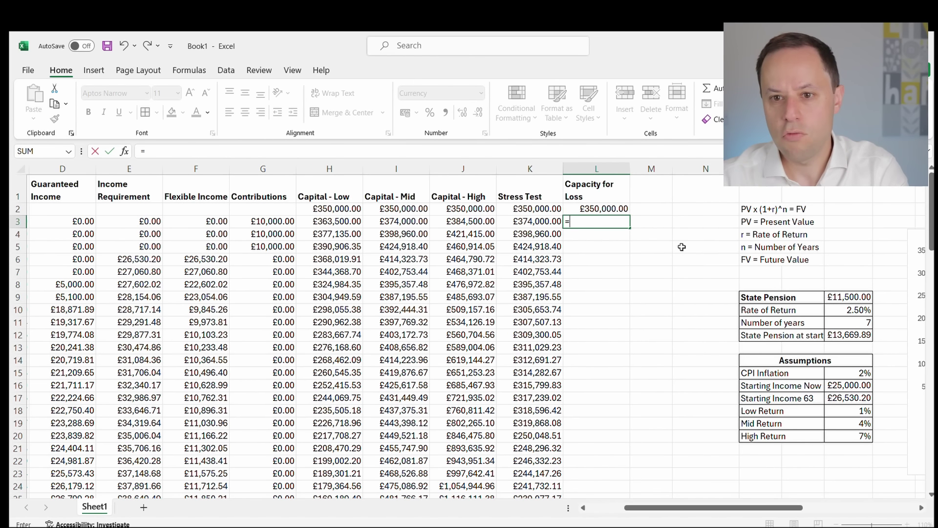
left_click(594, 205)
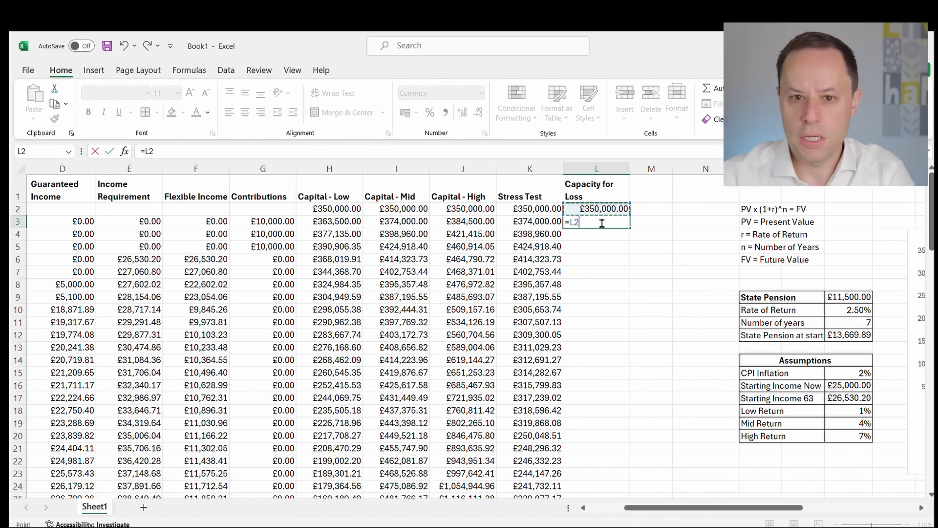
type("-")
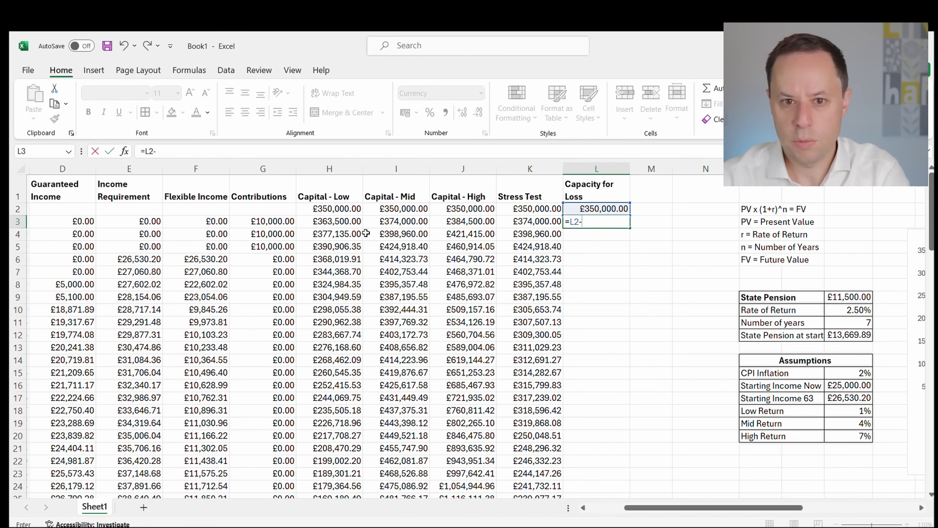
left_click(195, 222)
left_click(574, 224)
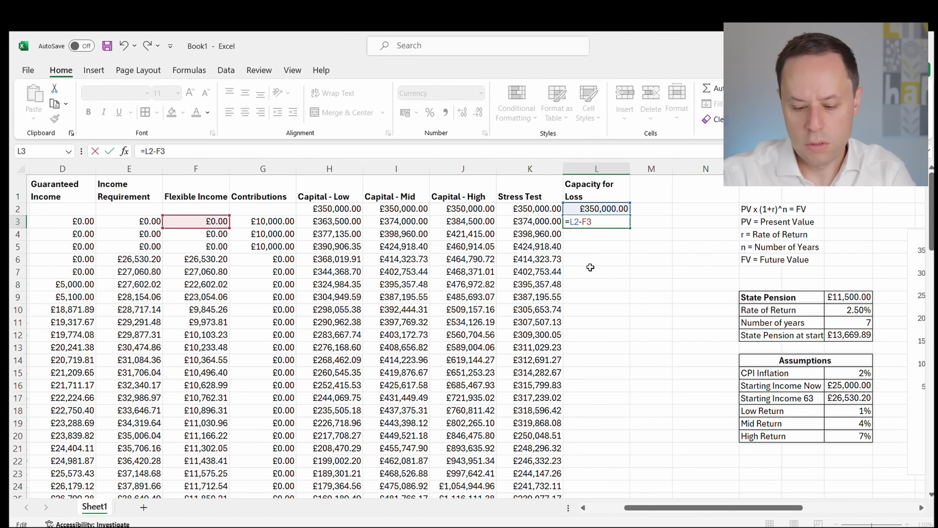
type("(L2-F3)*(1")
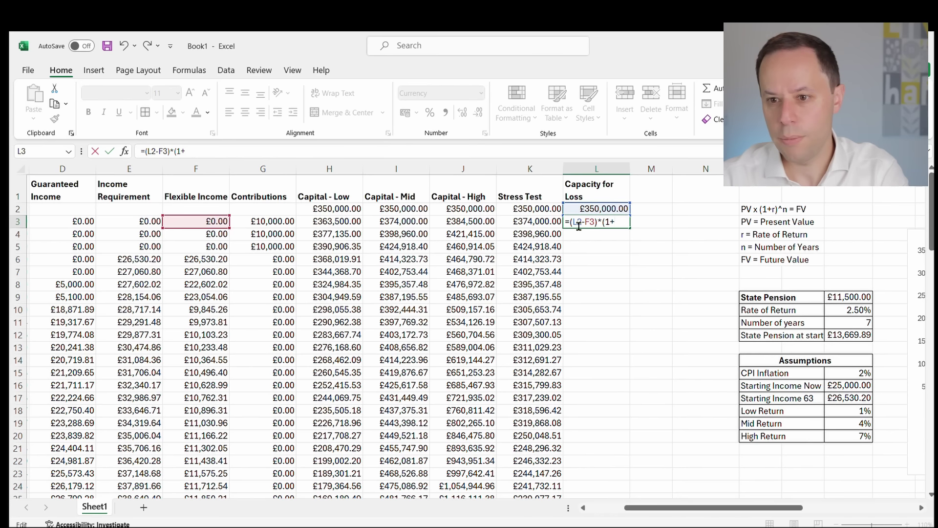
type("+")
left_click(839, 423)
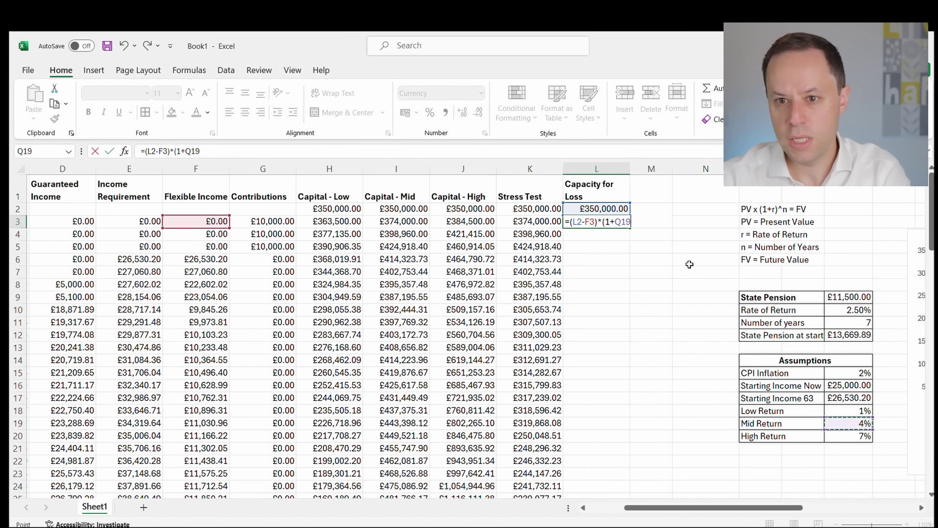
type(")+")
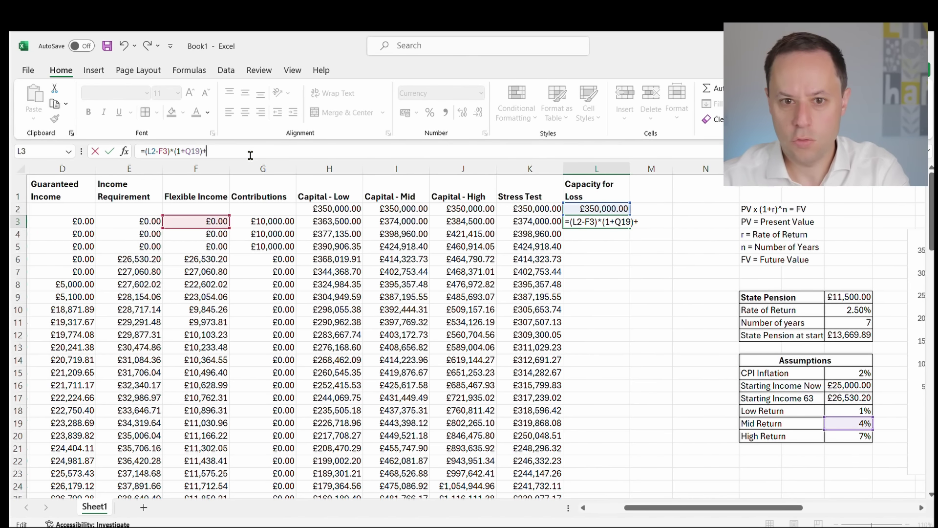
left_click(272, 221)
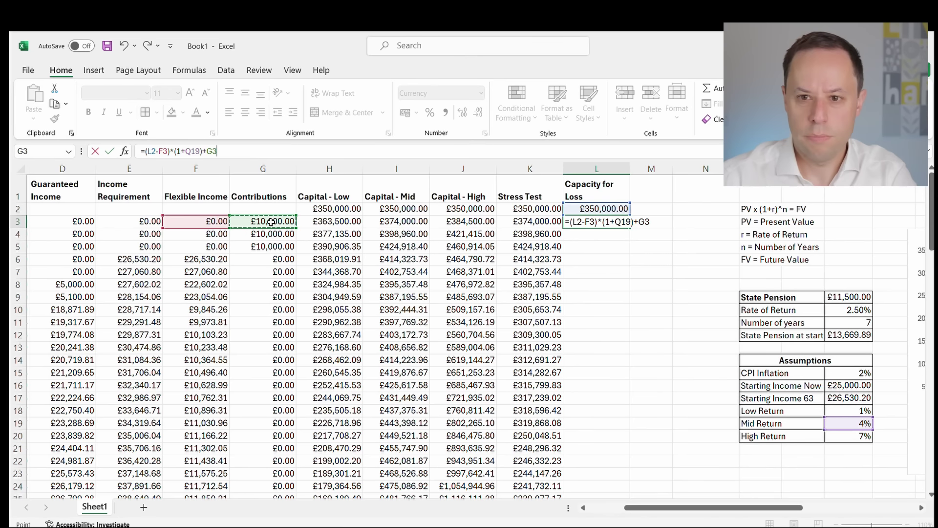
key("Return")
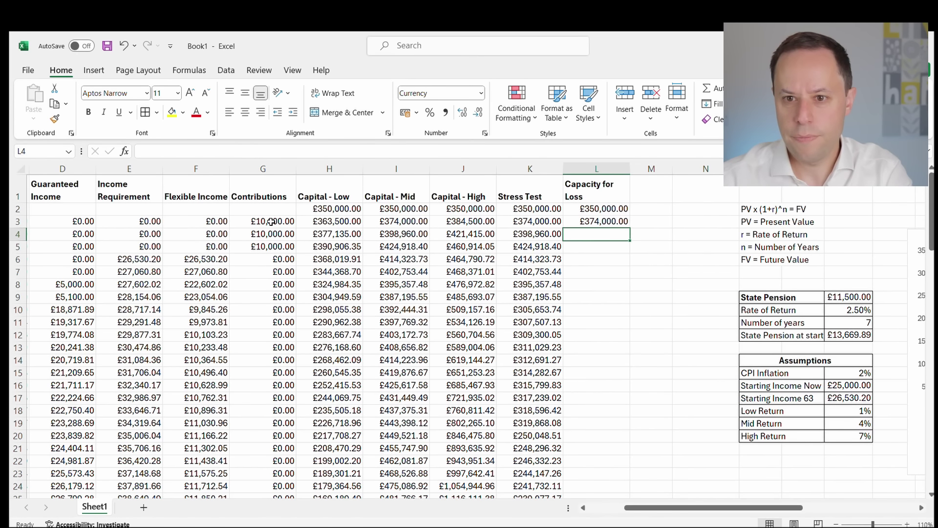
Revise L3's formula with MAX(0, …) and the fixed $Q$19 Mid Return reference.
left_click(601, 221)
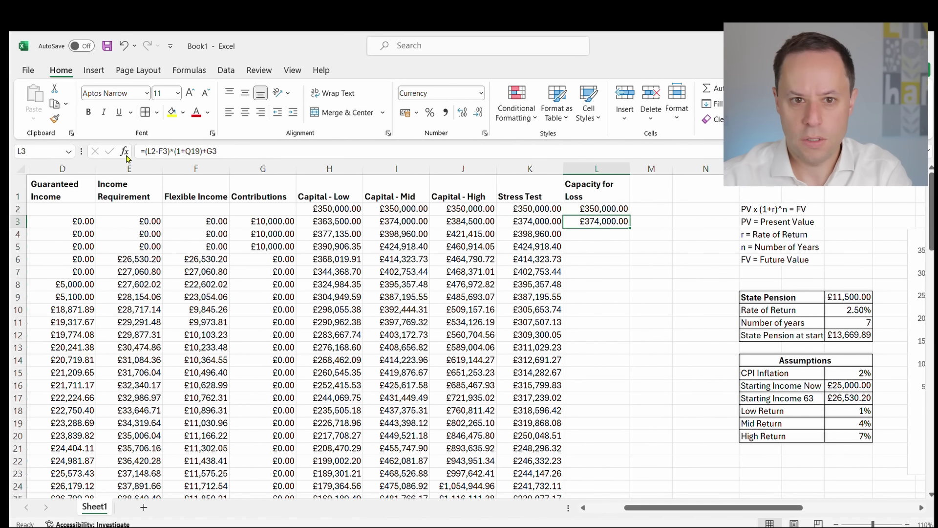
left_click(188, 152)
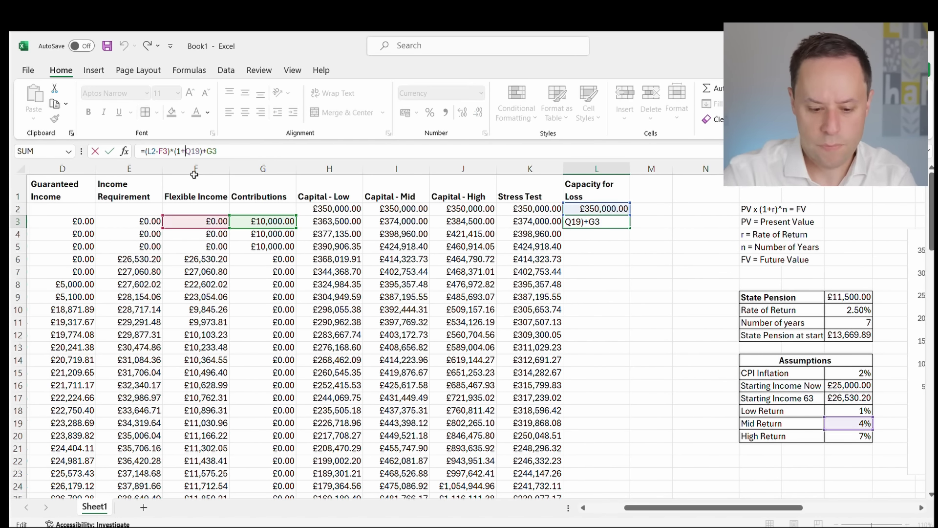
type("$Q%")
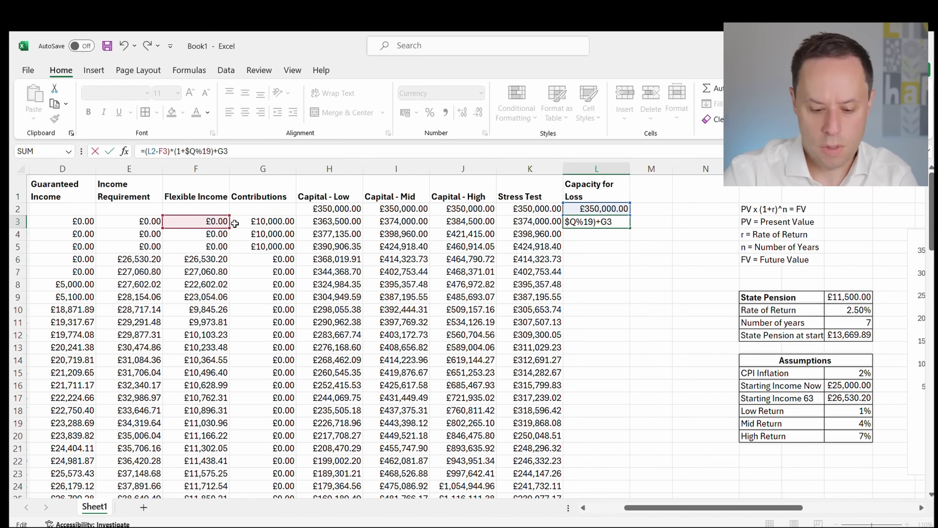
type("$")
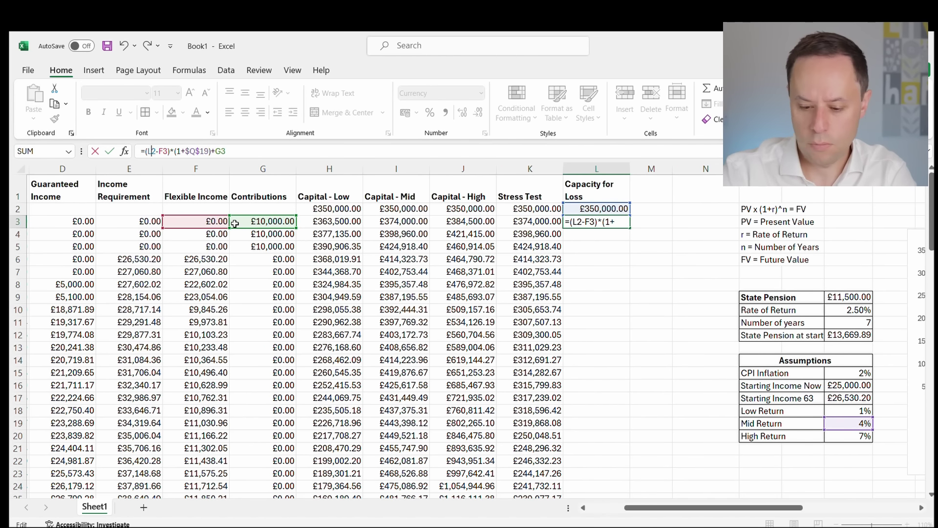
type("MAX")
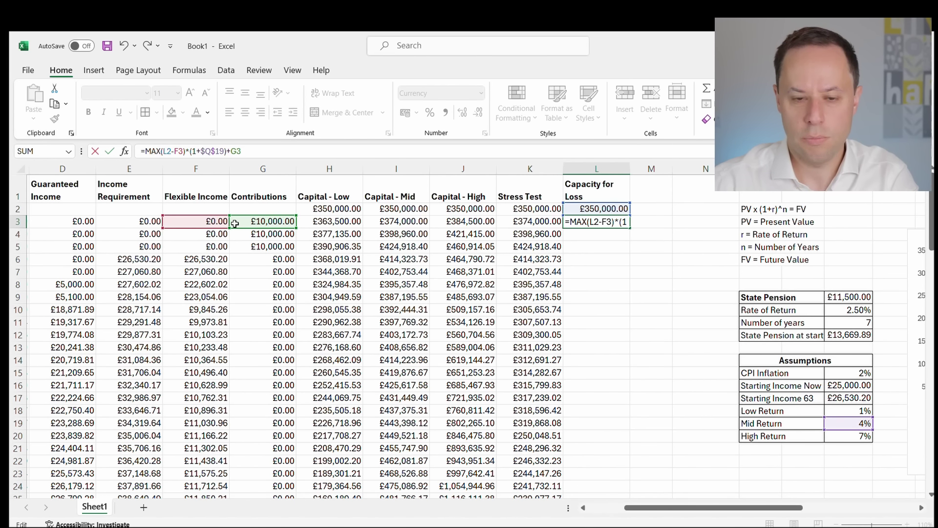
type("(0,")
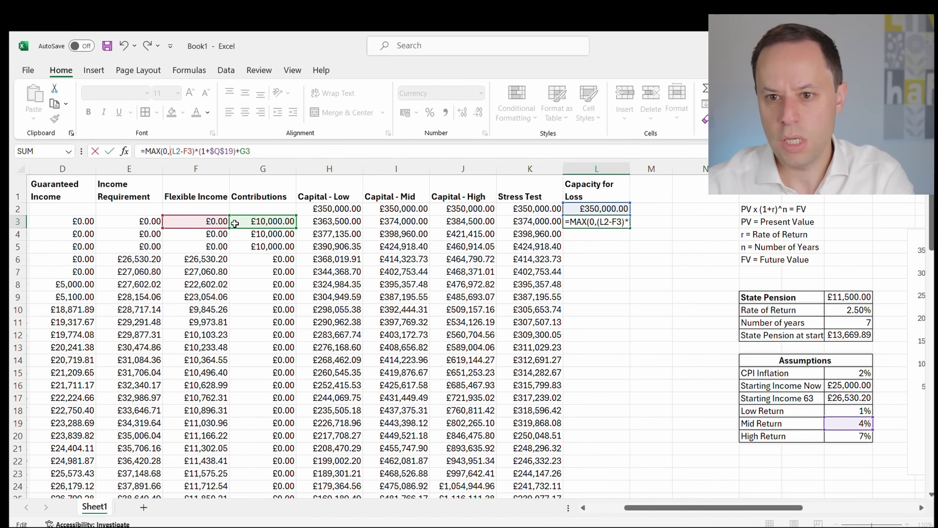
key("Return")
Fill L3's formula down to L42, ending at £618,890.16 like Capital - Mid.
left_click(592, 222)
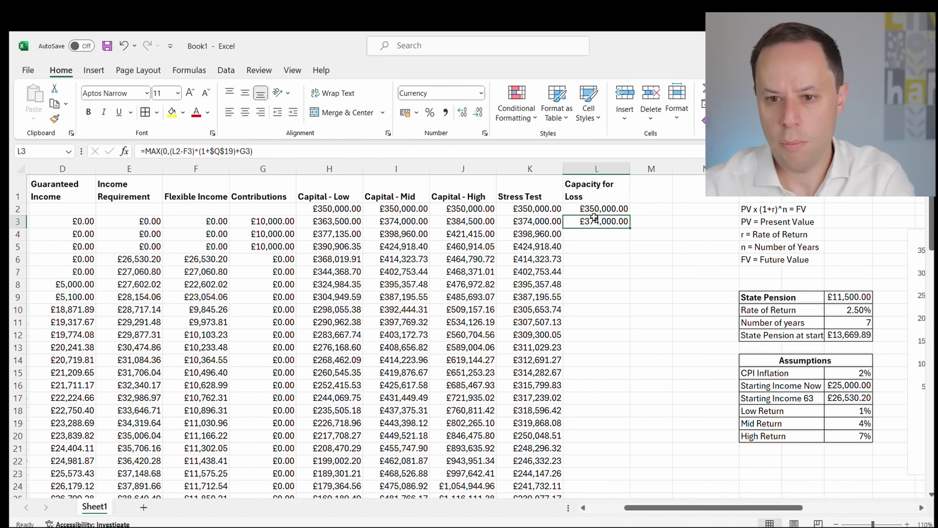
left_click_drag(630, 228, 611, 455)
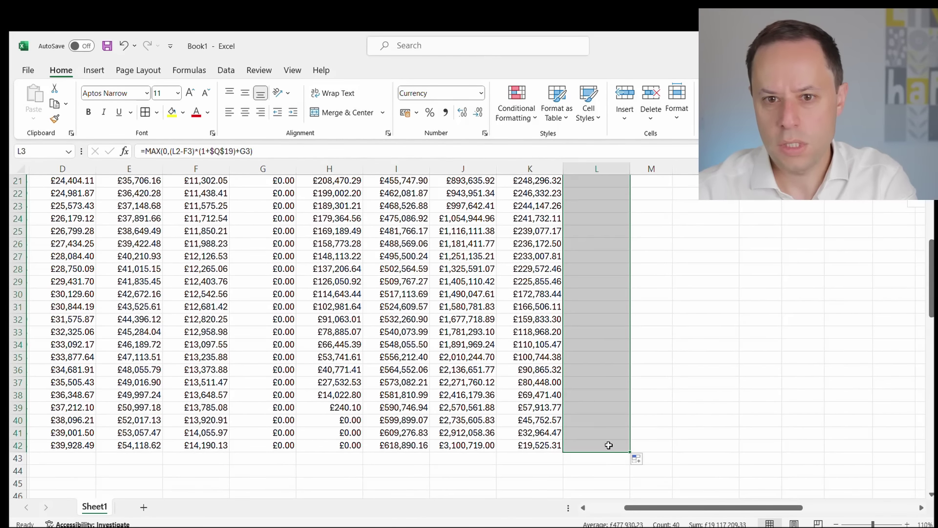
left_click(607, 445)
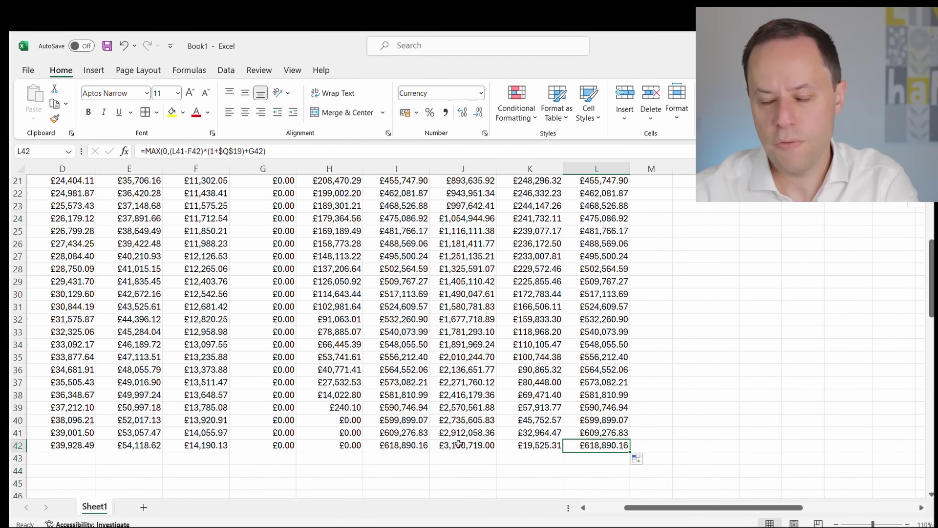
left_click(399, 445)
scroll(399, 293, "up", 7)
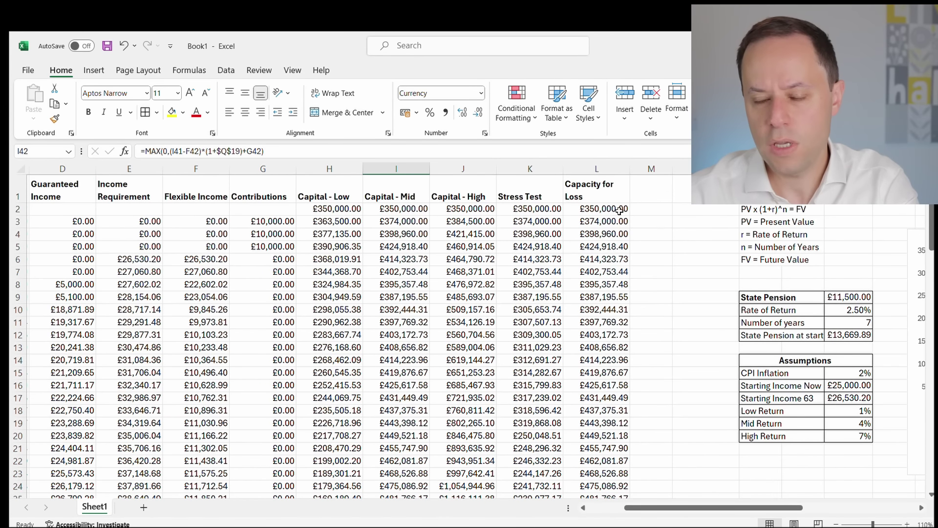
scroll(612, 235, "down", 6)
scroll(613, 235, "down", 4)
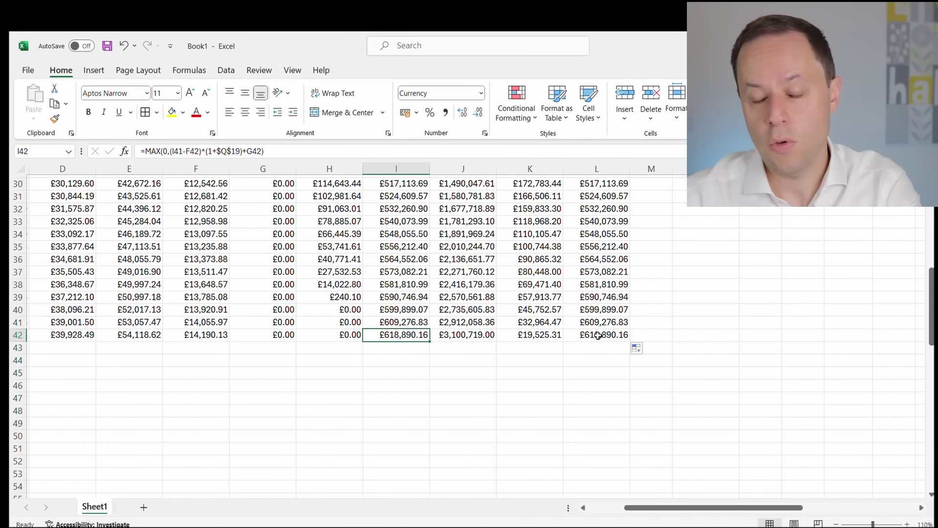
left_click(601, 336)
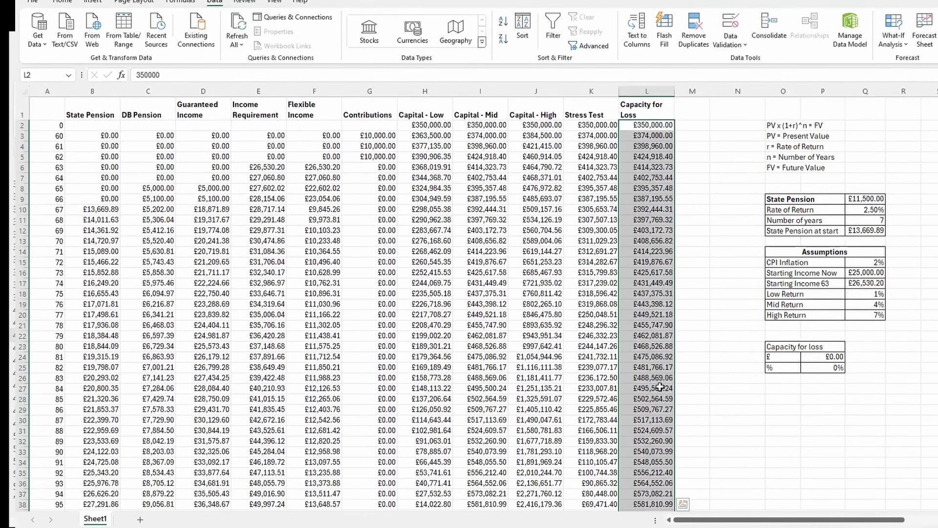
Goal Seek L42 to 0 by changing L2, solving the starting capital at £221,091.96.
left_click(64, 2)
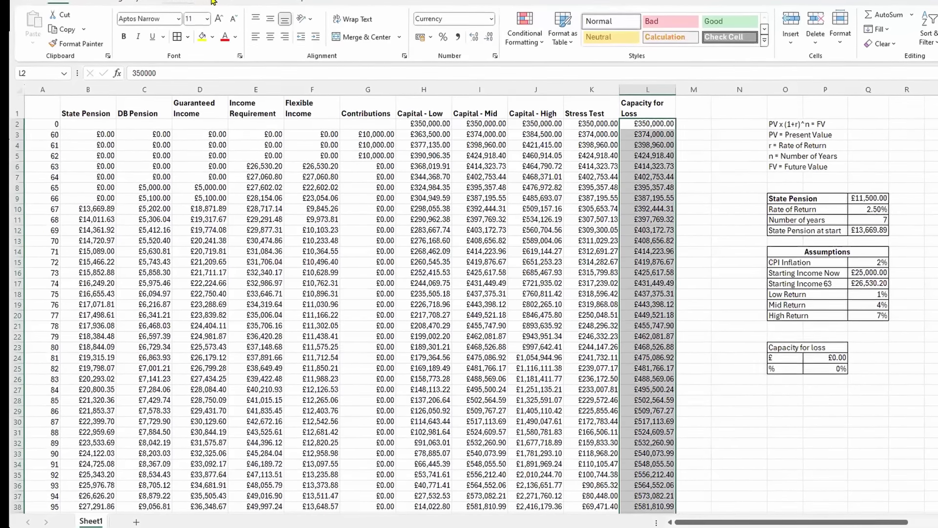
left_click(211, 1)
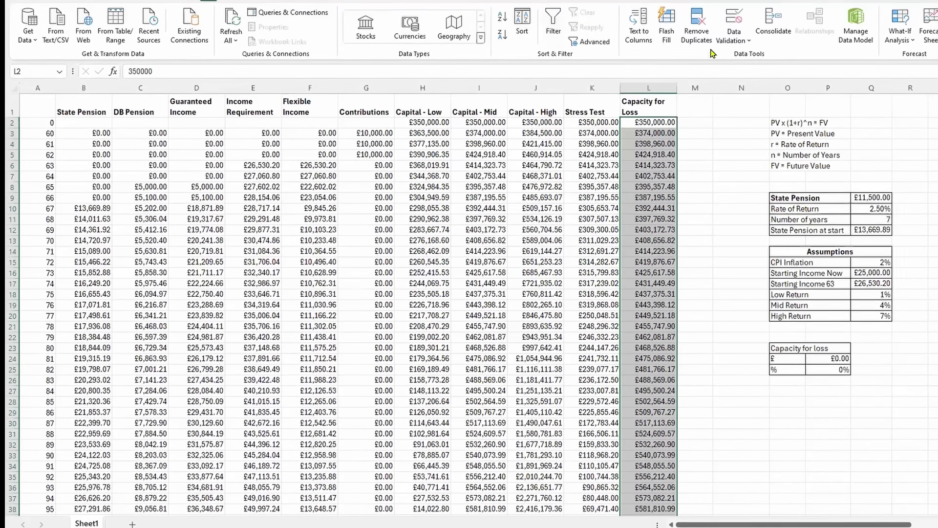
left_click(908, 30)
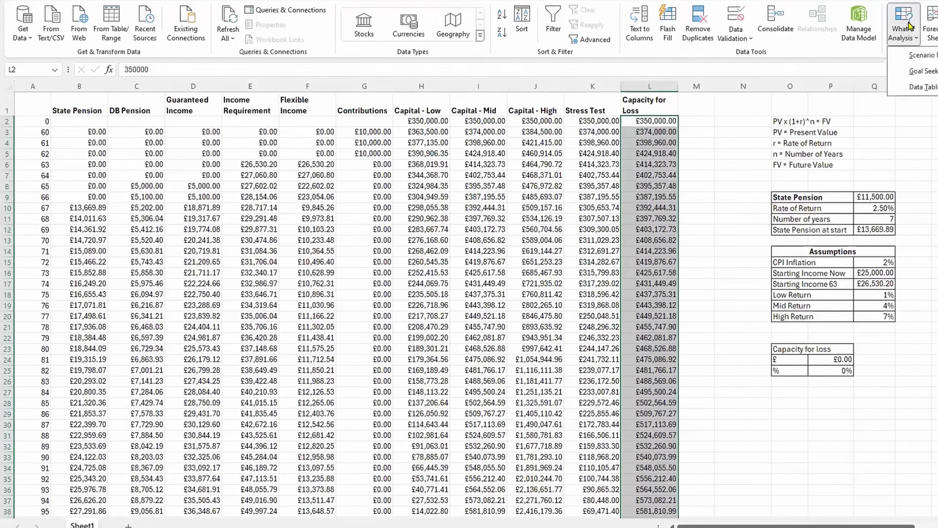
left_click(928, 69)
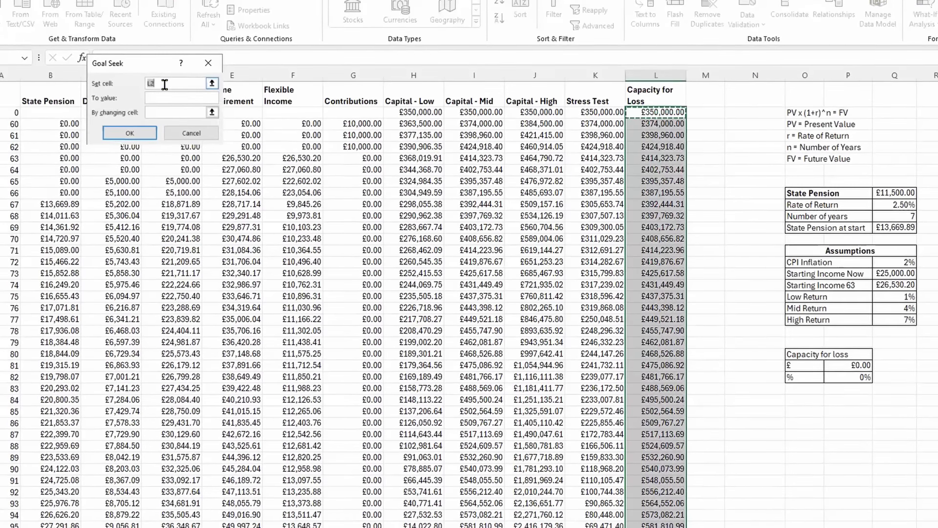
key("BackSpace")
type("L42")
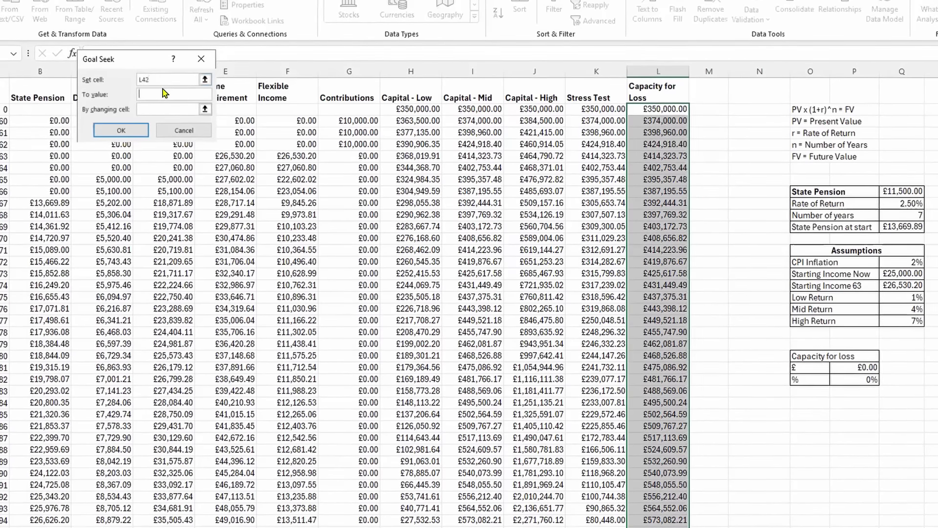
key("Tab")
type("0")
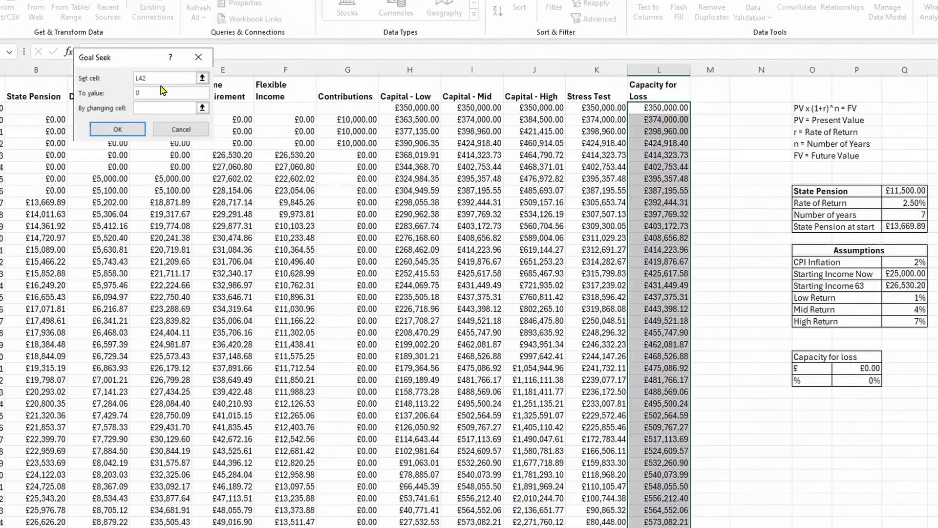
left_click(168, 105)
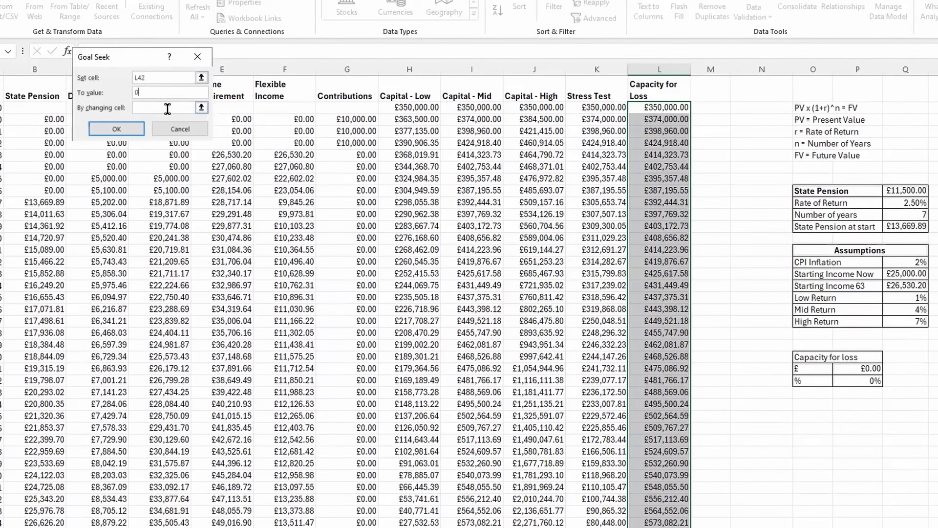
left_click(660, 107)
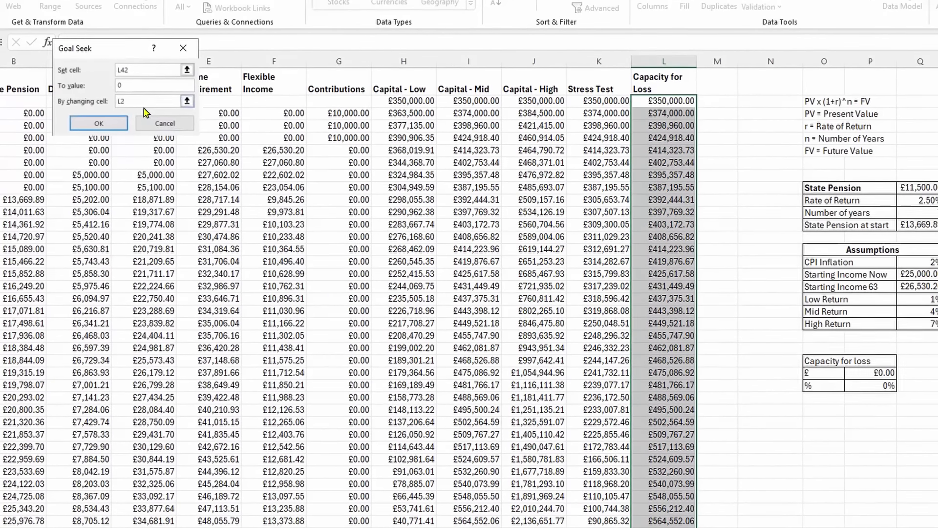
left_click(98, 124)
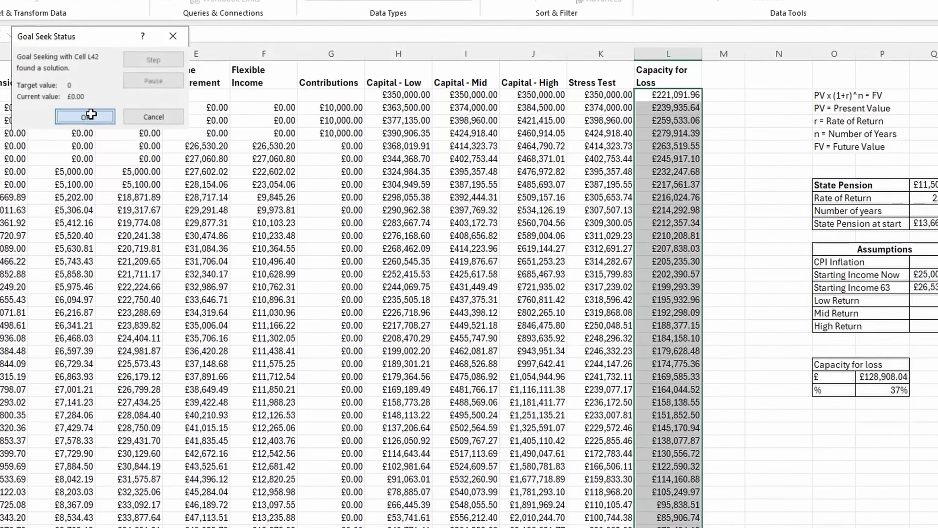
left_click(89, 118)
left_click(672, 95)
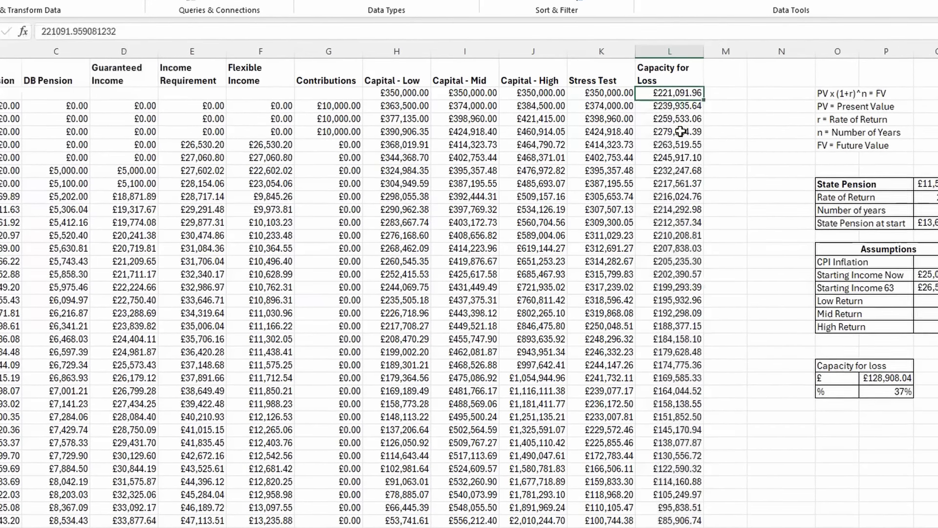
Check the solved £221,091.96 in L2 and select cells for a capacity-for-loss summary.
scroll(707, 388, "down", 4)
scroll(685, 294, "up", 4)
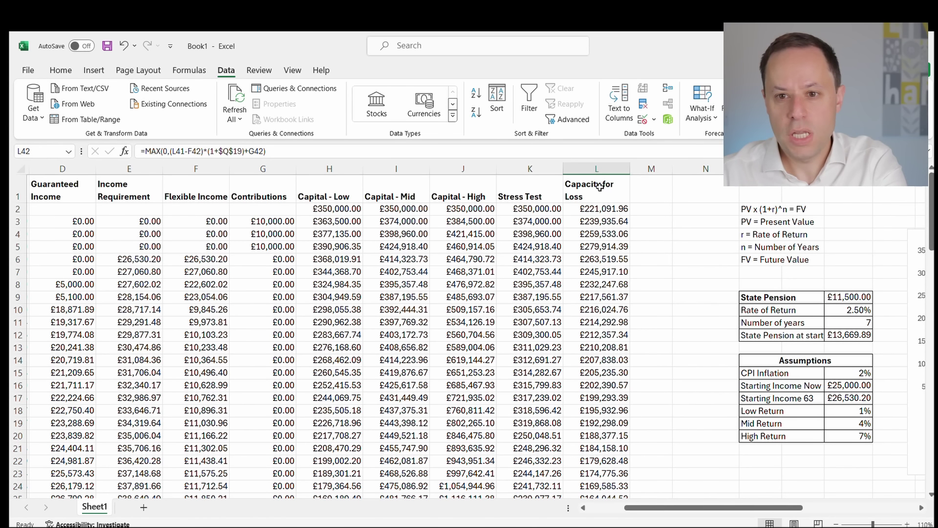
left_click(602, 207)
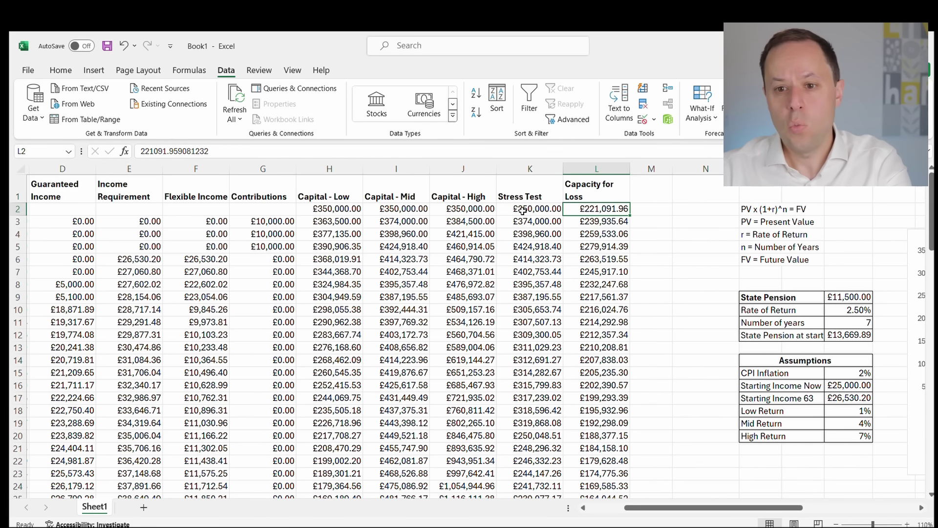
scroll(602, 206, "down", 10)
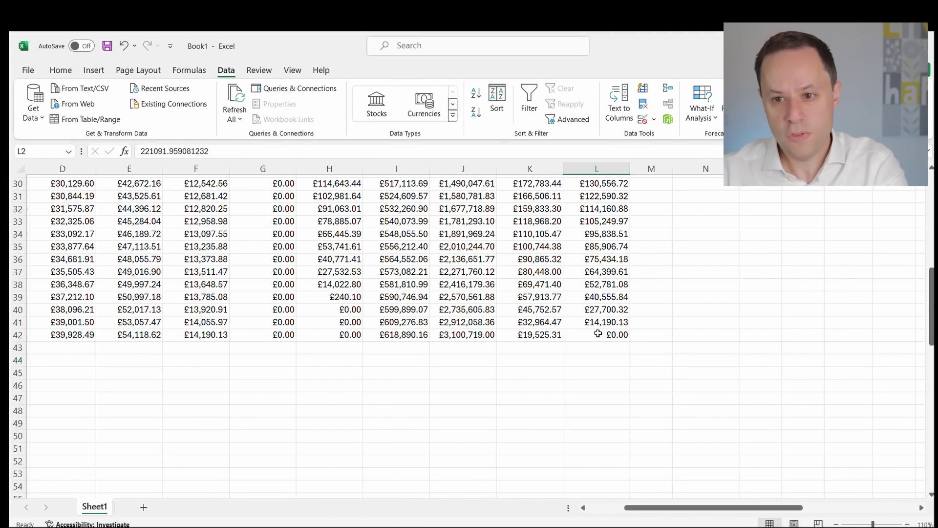
scroll(601, 341, "up", 10)
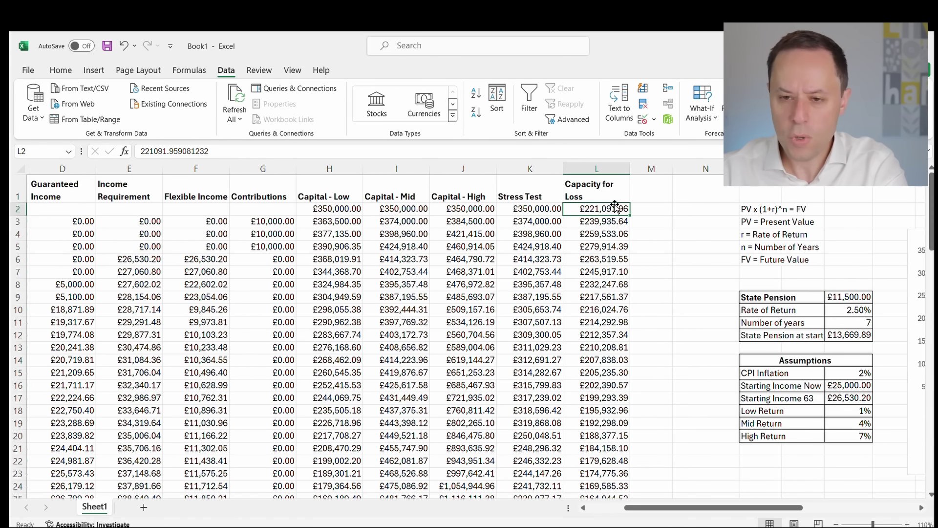
scroll(762, 460, "down", 3)
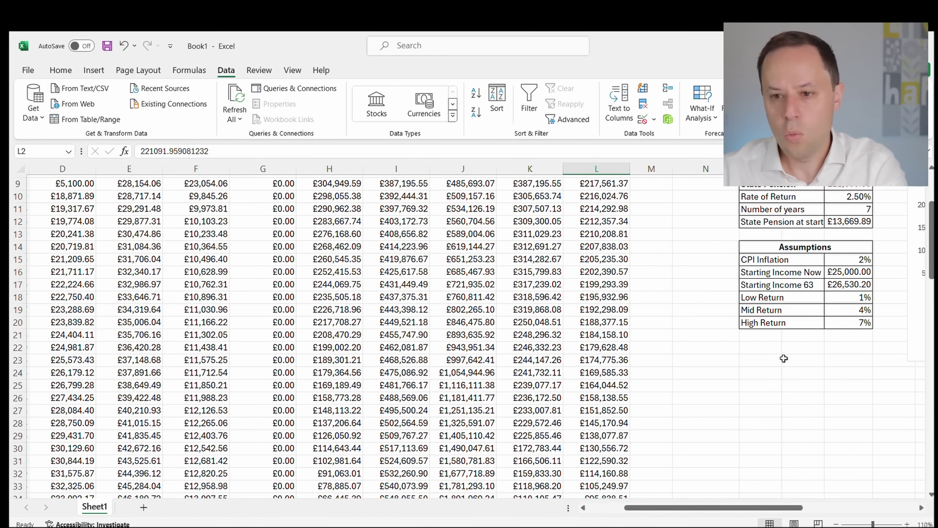
mouse_move(770, 360)
left_mouse_down()
mouse_move(801, 354)
mouse_move(848, 369)
mouse_move(829, 357)
mouse_move(771, 355)
left_mouse_up()
Add a 'Capacity for loss' label with a £ amount formula of J2 minus L2 (£128,908.04).
type("Capi")
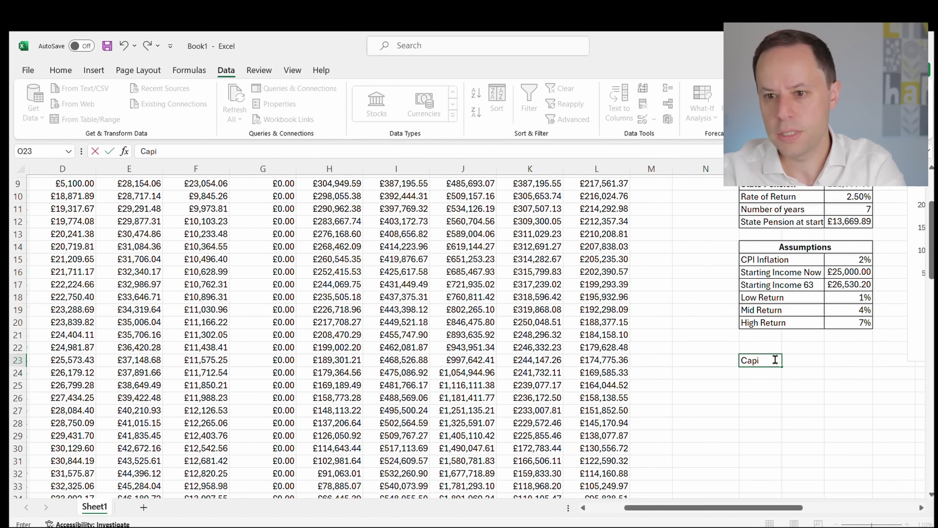
key("BackSpace")
type("acity for loss")
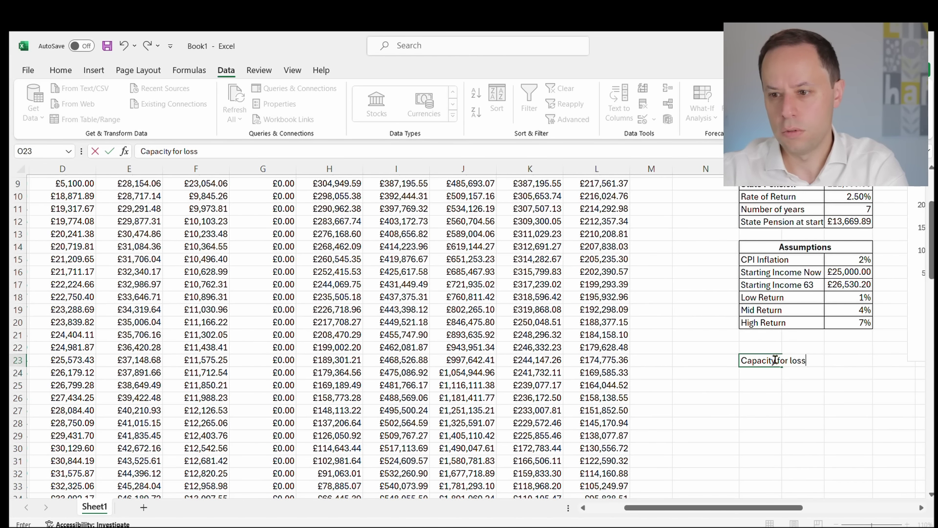
key("Return")
type("£")
key("Tab")
type("=")
scroll(782, 362, "up", 3)
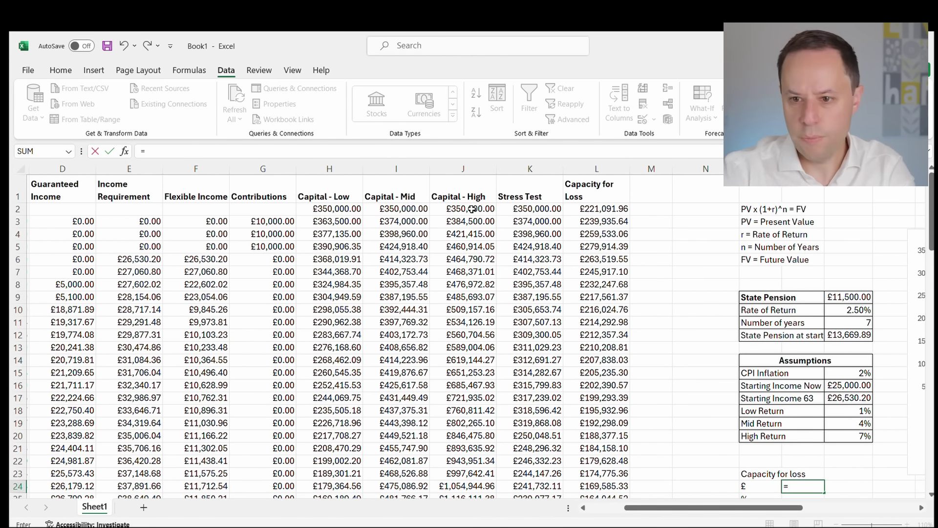
left_click(463, 208)
scroll(796, 354, "down", 5)
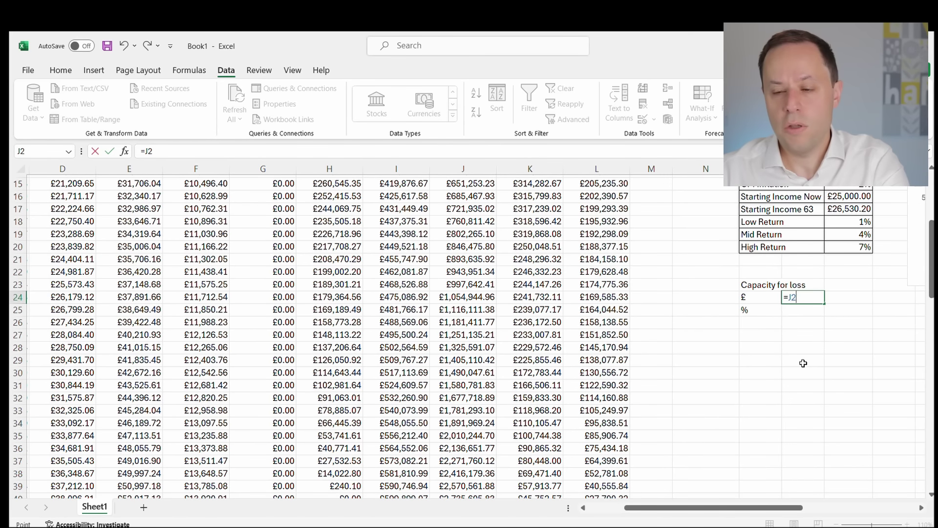
scroll(737, 302, "up", 5)
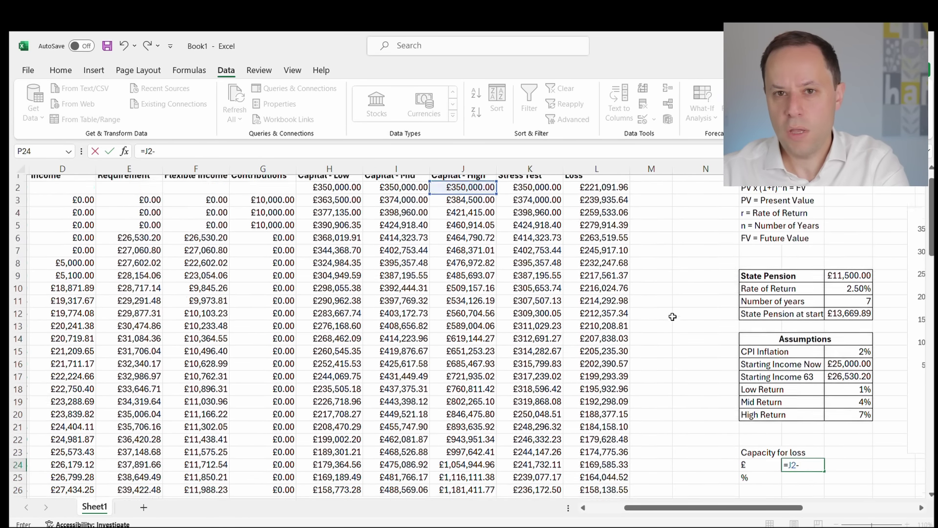
type("-")
left_click(606, 208)
scroll(662, 299, "down", 5)
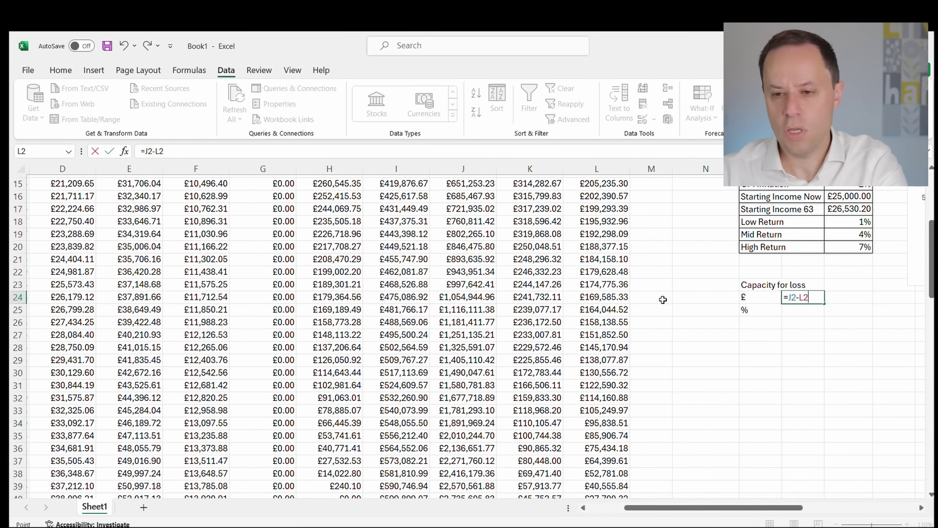
key("Return")
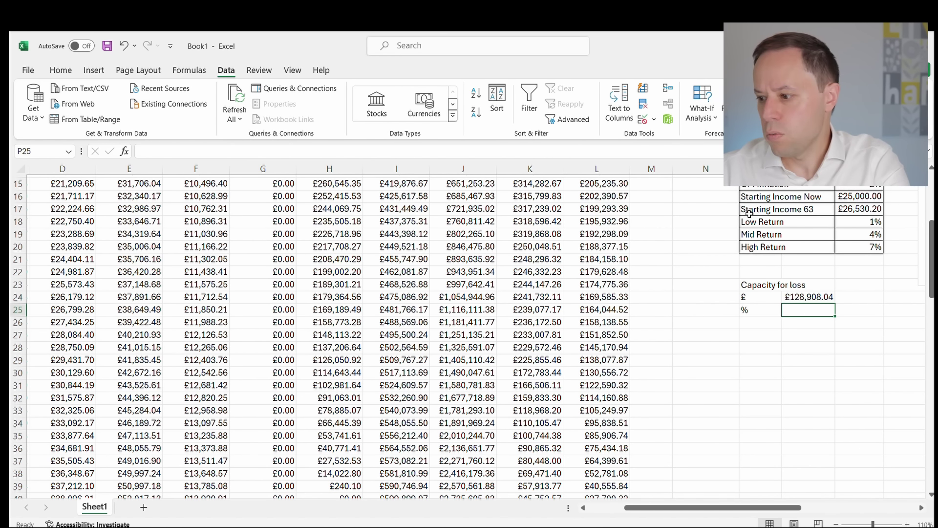
Enter the loss ratio in P25 as =P24/K2.
type("=")
left_click(812, 297)
type("/")
scroll(611, 202, "up", 5)
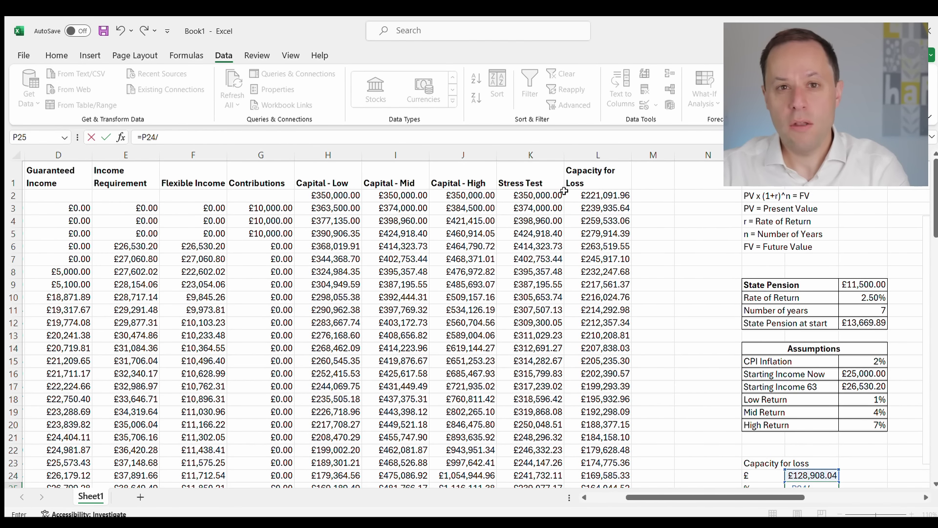
left_click(529, 194)
key("Return")
Format the P25 ratio as a percentage showing 37%, then select the summary block.
left_click(807, 458)
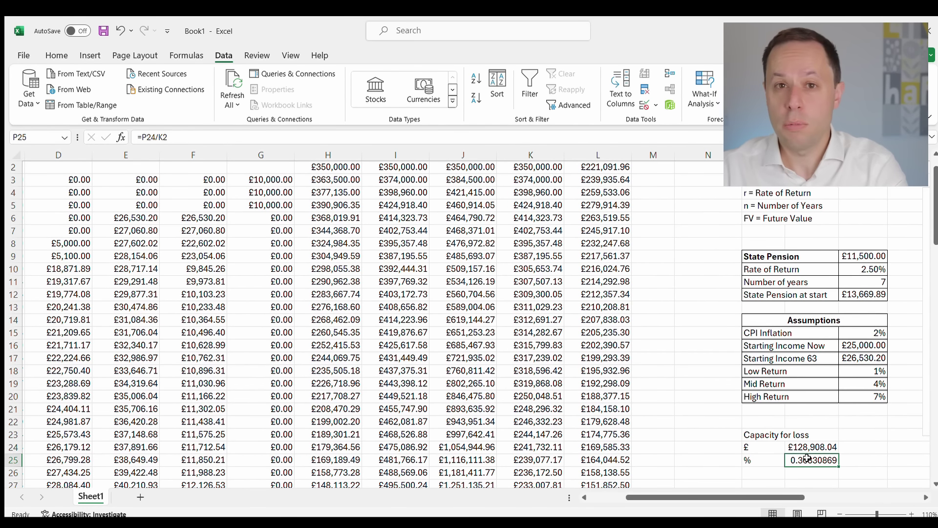
left_click(135, 55)
left_click(187, 56)
left_click(136, 56)
left_click(90, 55)
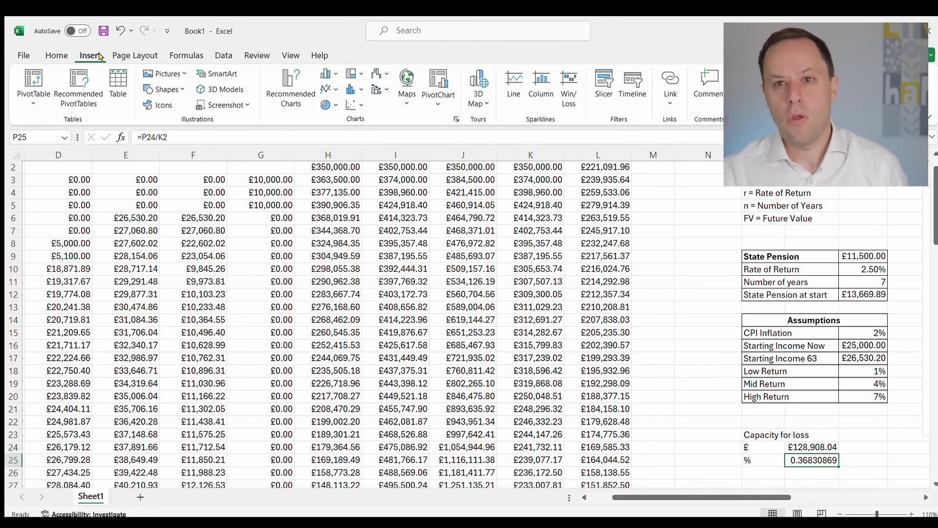
left_click(116, 57)
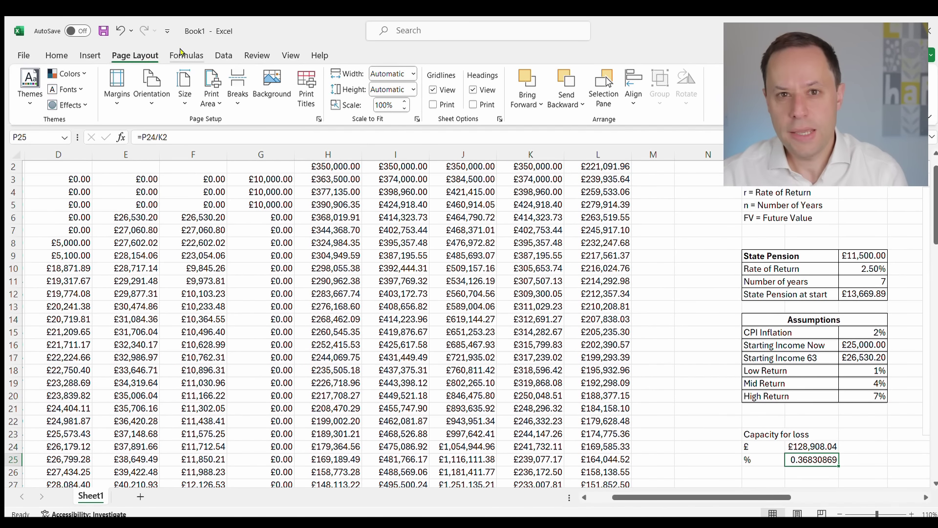
left_click(185, 55)
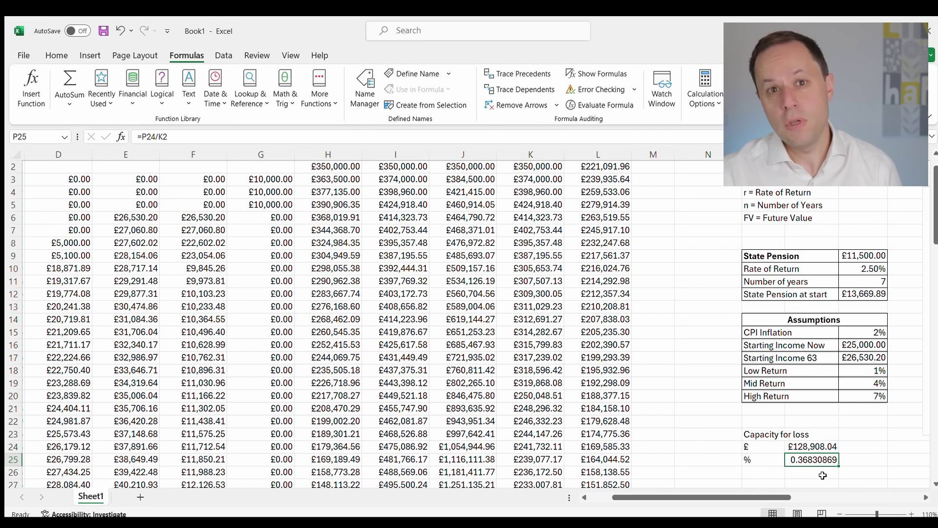
left_click(57, 56)
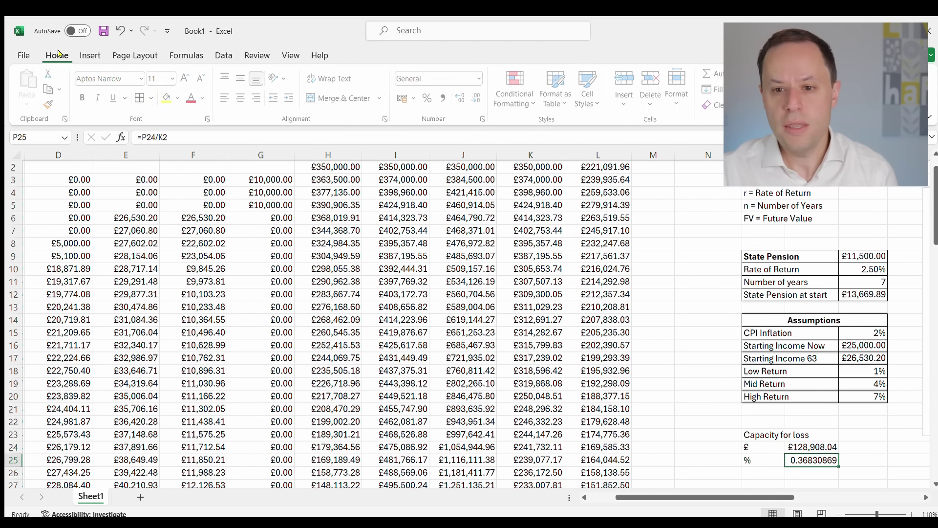
left_click(429, 97)
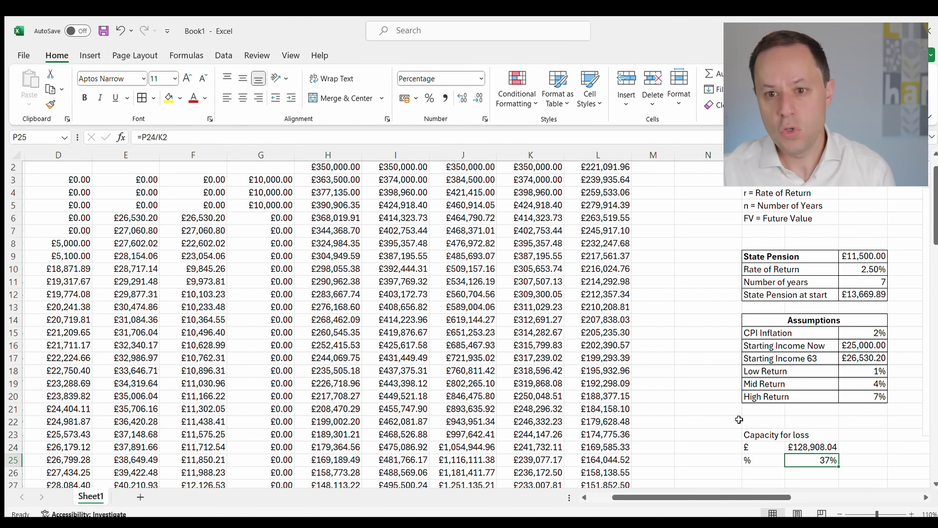
left_click(860, 439)
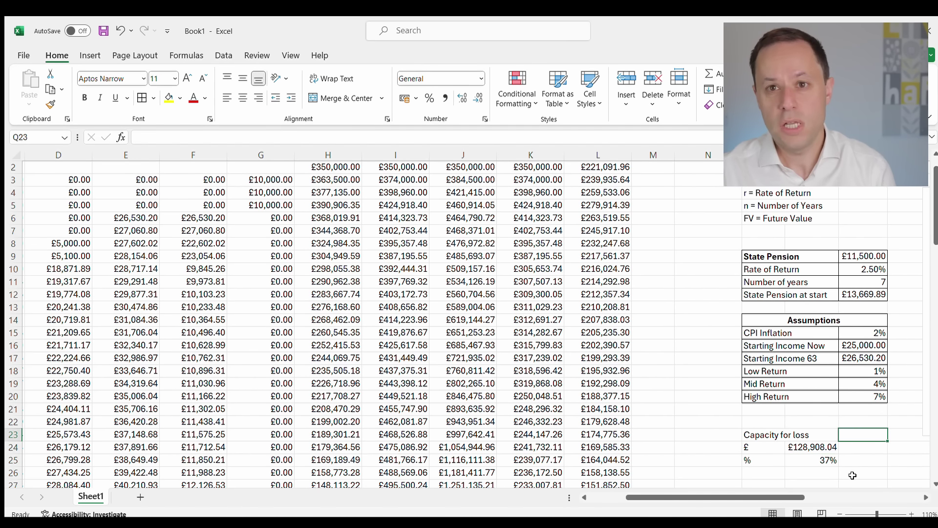
mouse_move(841, 451)
left_mouse_down()
mouse_move(778, 439)
mouse_move(821, 448)
mouse_move(826, 460)
left_mouse_up()
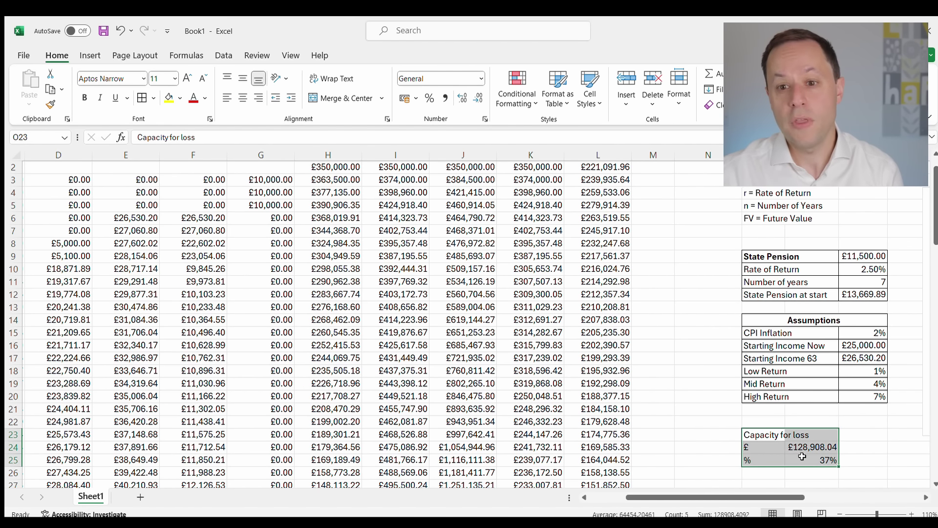
left_click(865, 426)
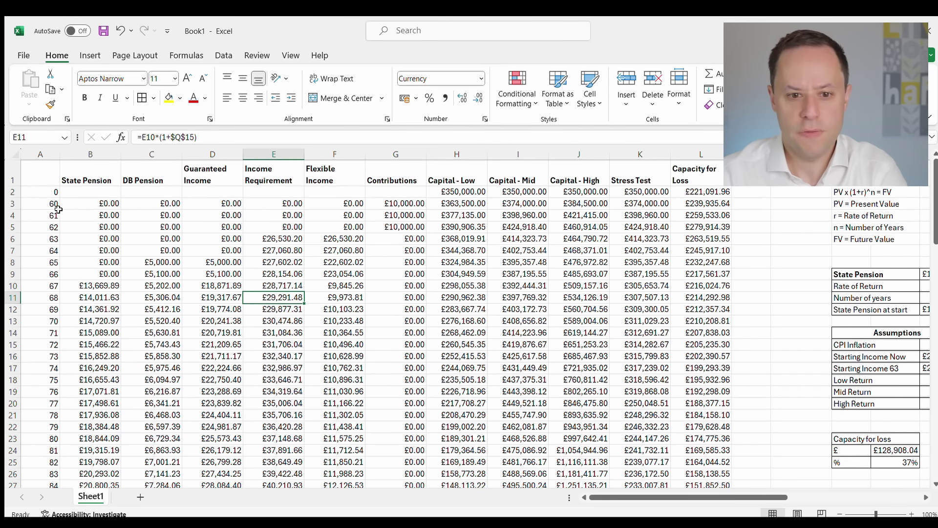
Select A1:C42 plus Contributions (G) and Stress Test/Capacity for Loss (K:L) as chart data.
left_click_drag(42, 180, 166, 410)
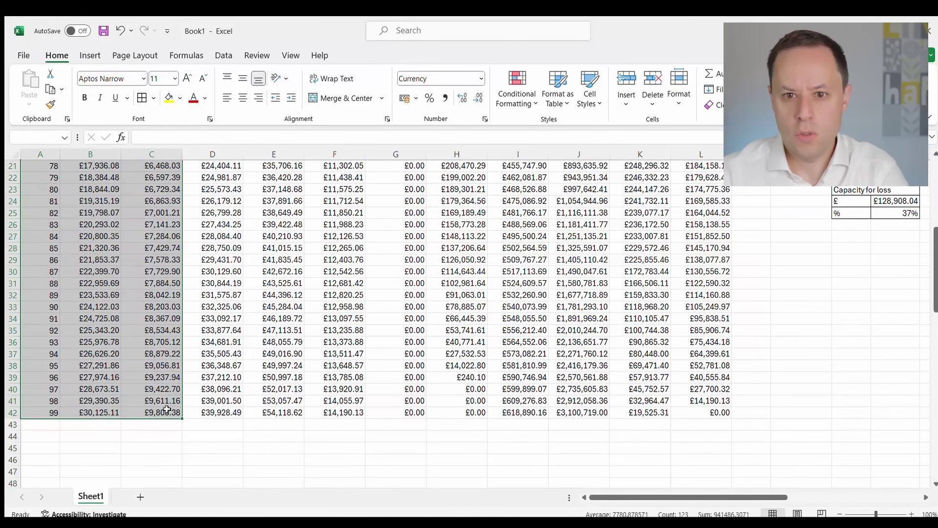
scroll(481, 367, "up", 7)
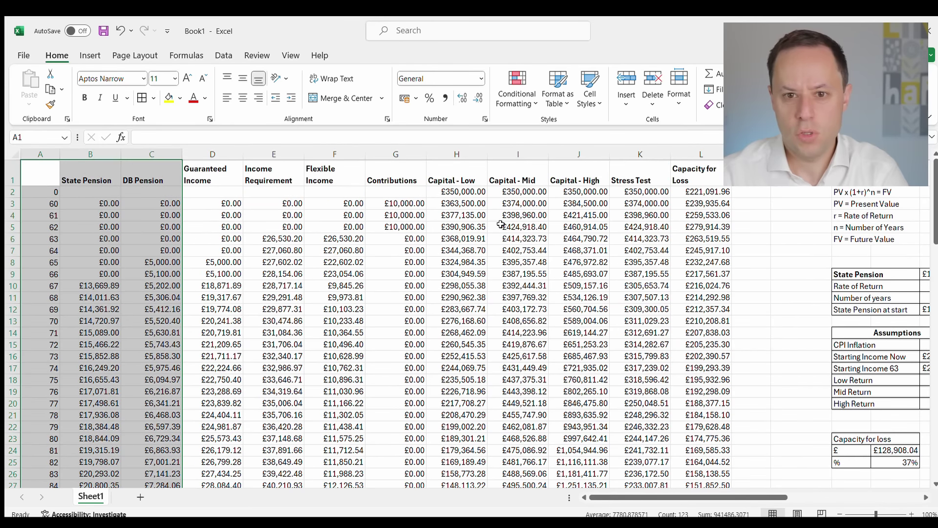
left_click_drag(389, 166, 413, 468)
scroll(731, 192, "up", 5)
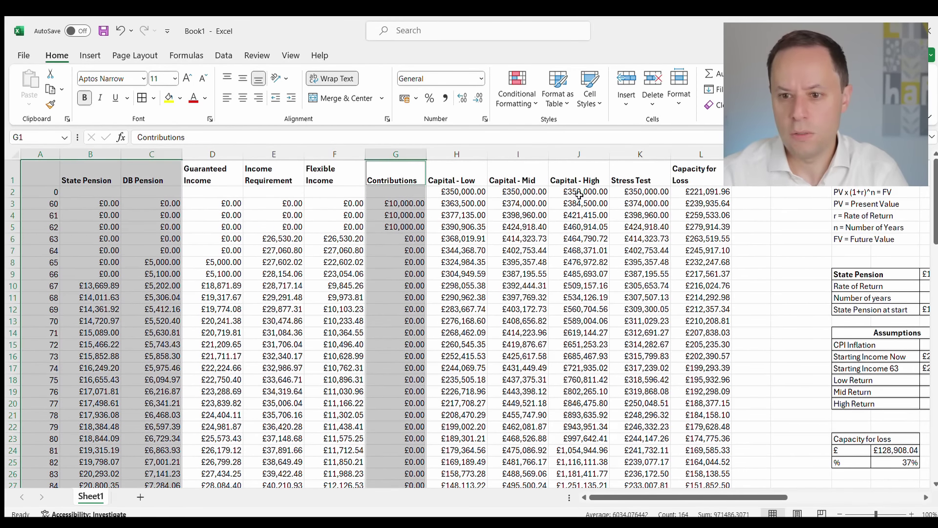
left_click_drag(640, 166, 722, 465)
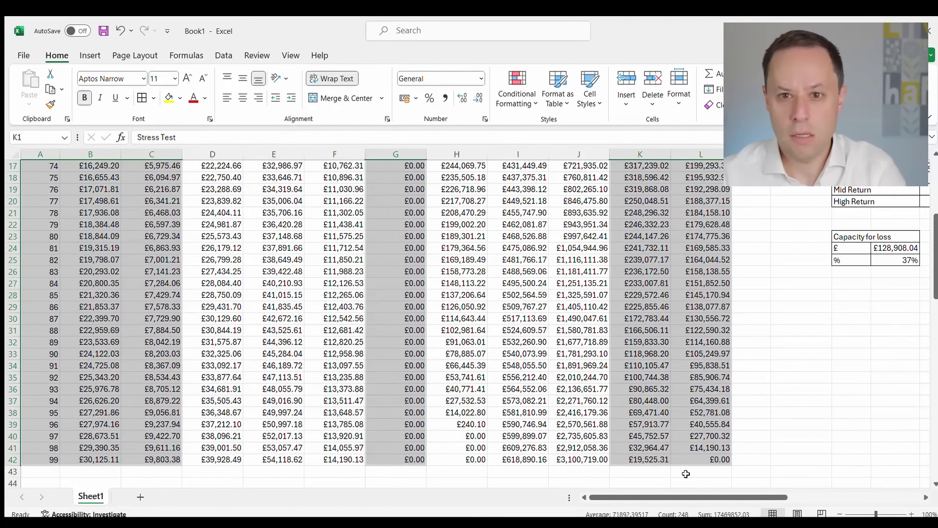
scroll(319, 340, "up", 5)
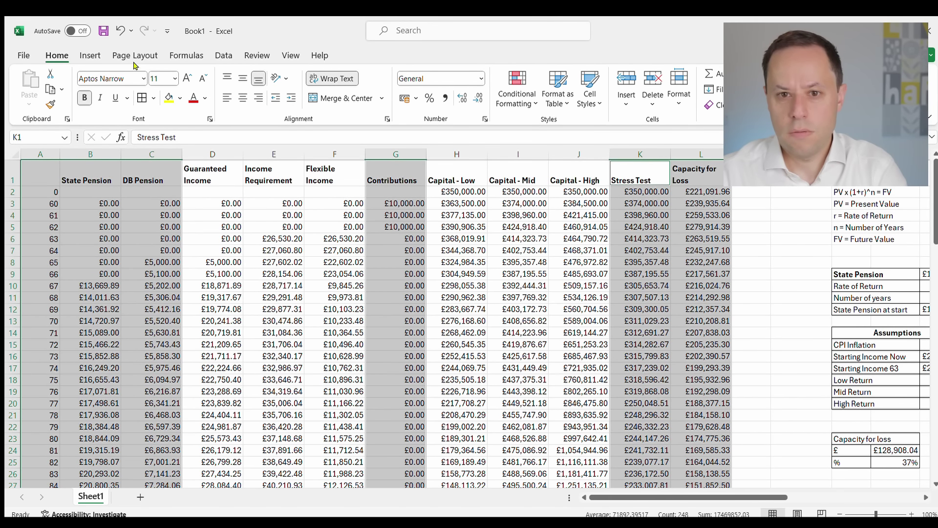
left_click(90, 56)
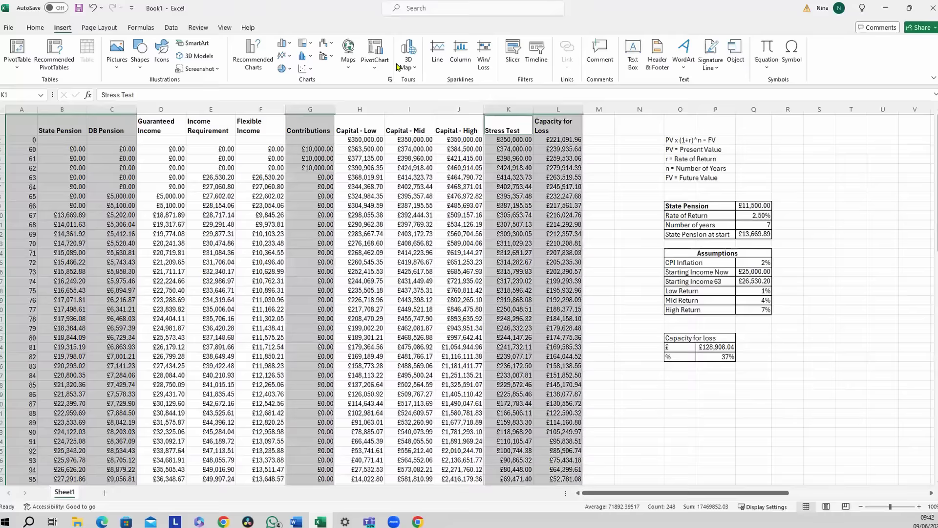
Insert a custom combo chart: State Pension, DB Pension and Contributions as secondary-axis stacked columns, others as lines.
left_click(323, 56)
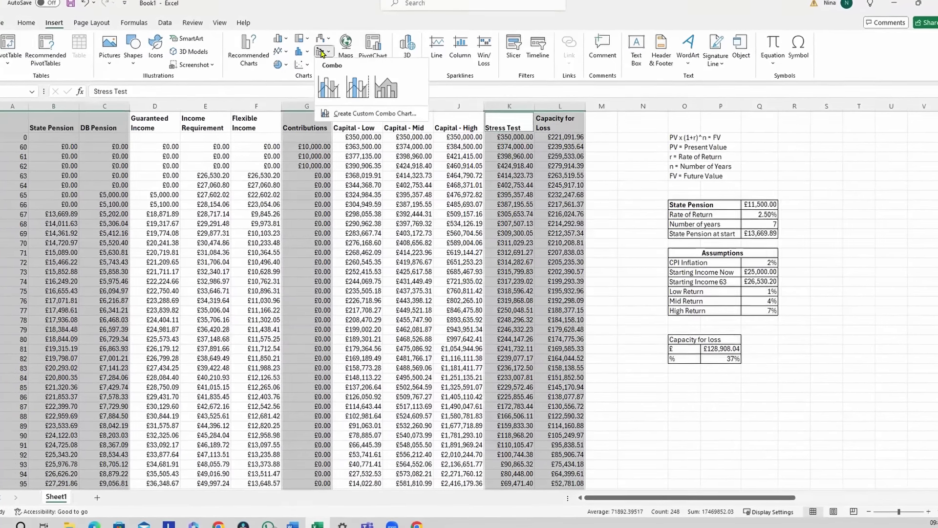
left_click(362, 113)
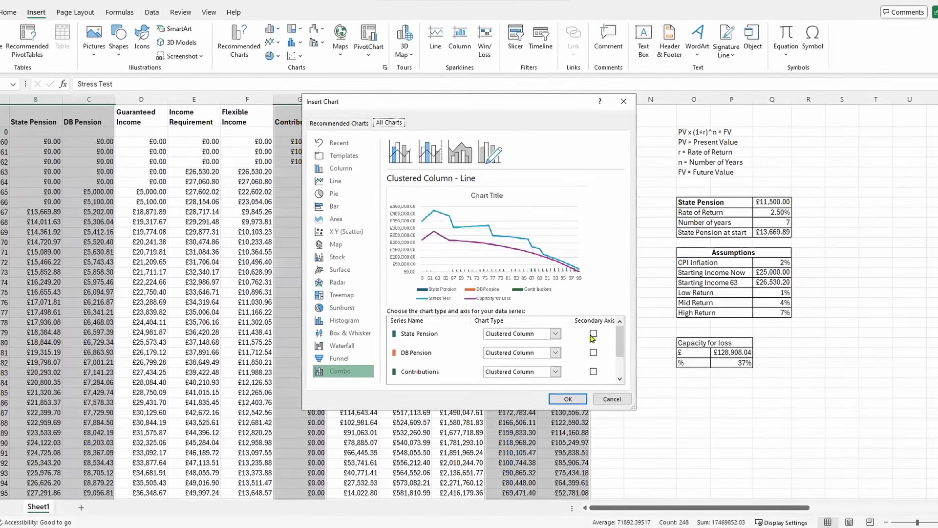
left_click(593, 334)
left_click(593, 352)
left_click(594, 371)
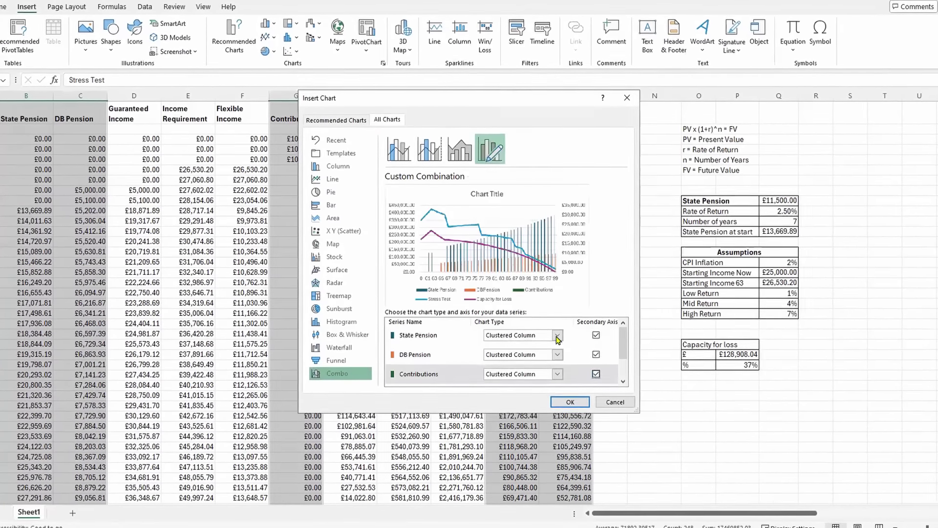
left_click(557, 335)
left_click(662, 126)
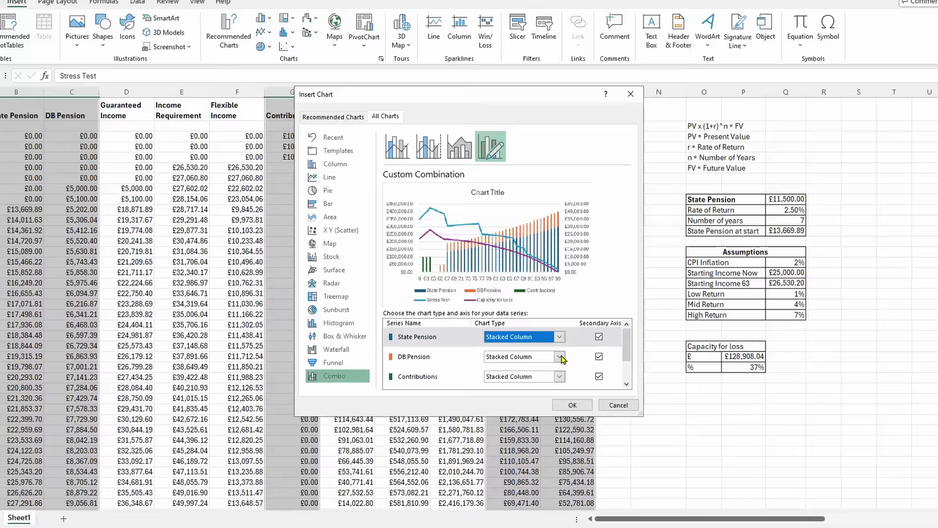
scroll(548, 377, "down", 2)
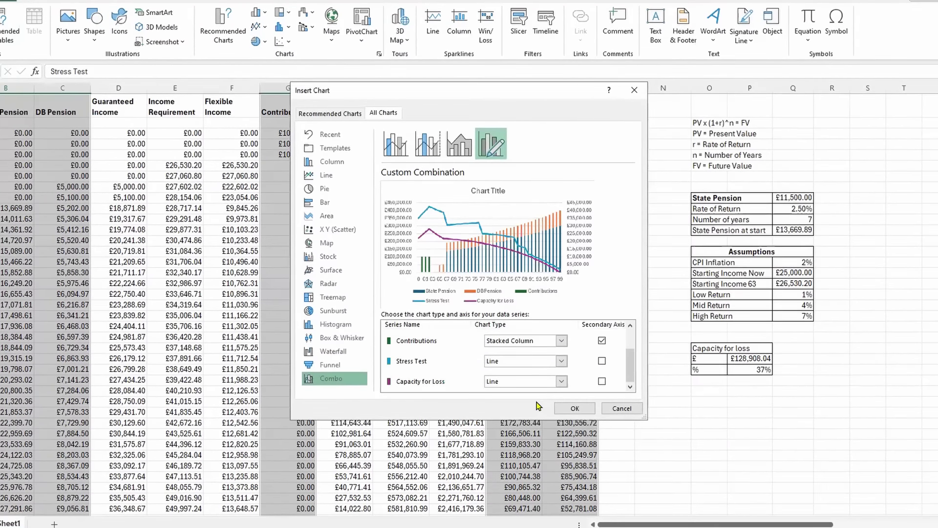
scroll(538, 406, "up", 2)
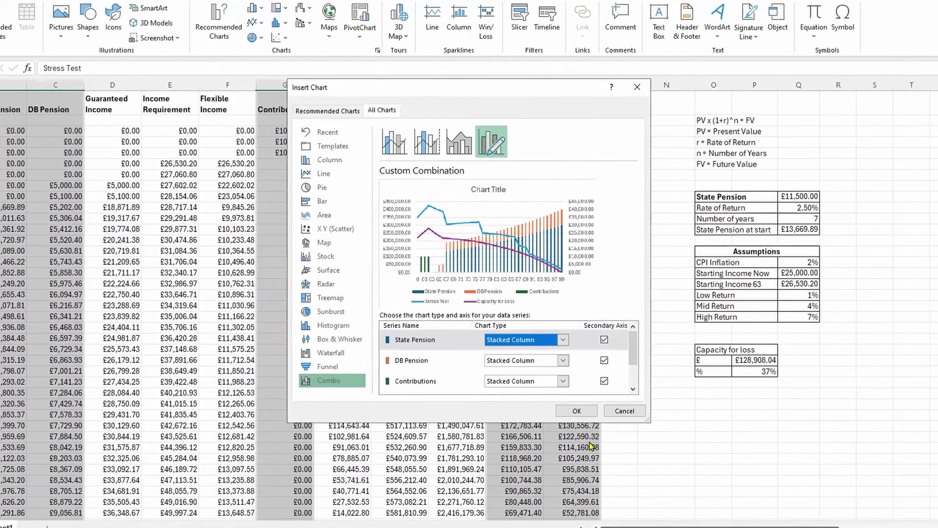
left_click(577, 412)
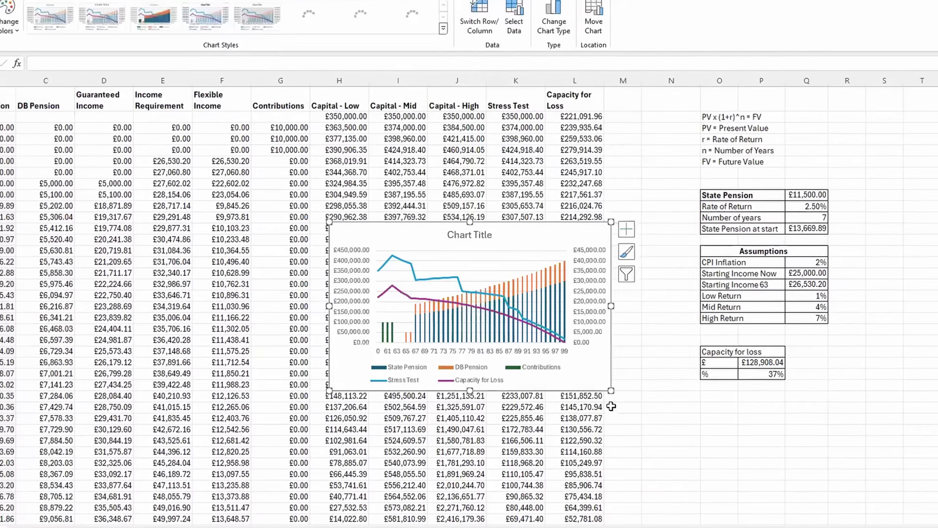
Enlarge the new combo chart, move it beneath the Retirement Income Low Mid High chart, and zoom back in.
left_click_drag(608, 389, 737, 483)
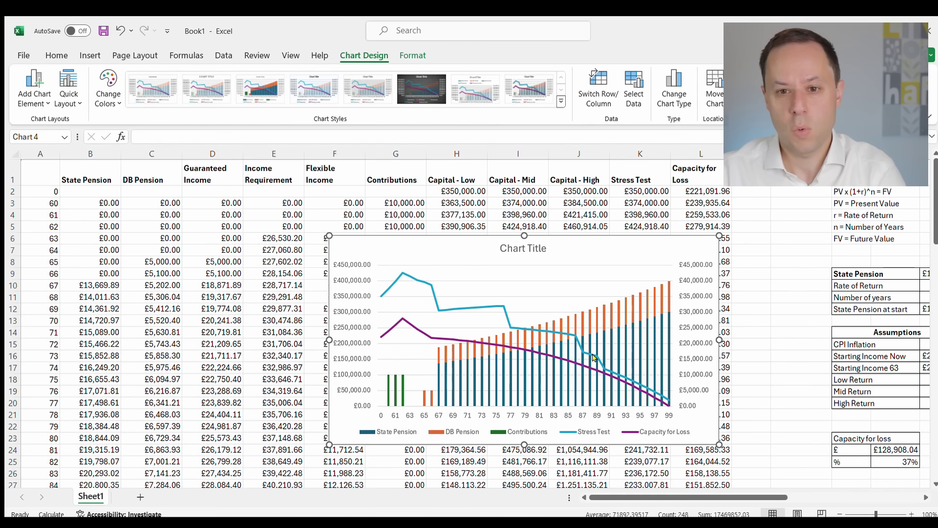
scroll(591, 371, "down", 4)
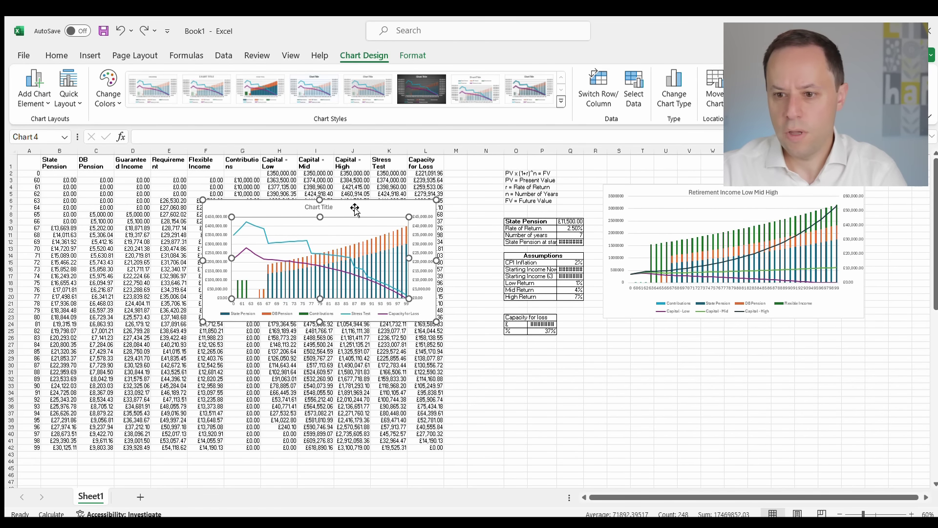
left_click_drag(362, 209, 773, 354)
left_click(540, 408)
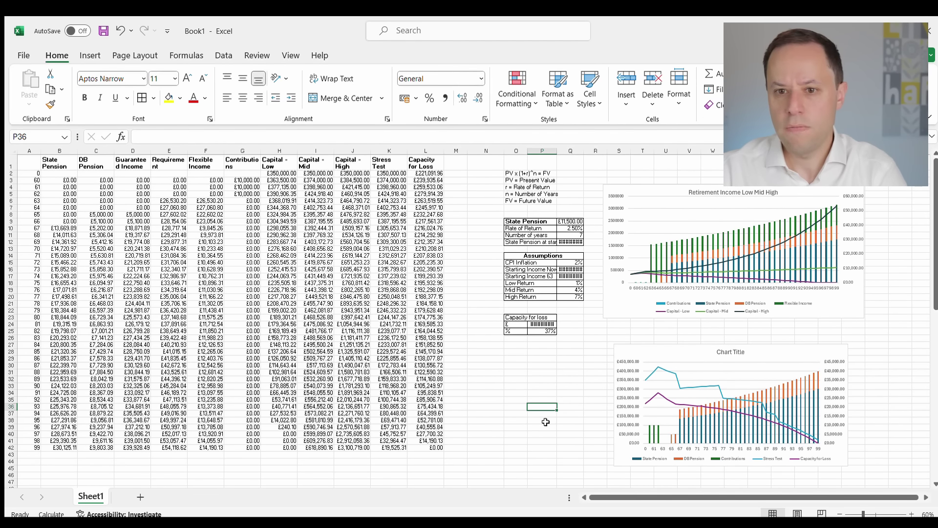
left_click(911, 515)
left_click(911, 514)
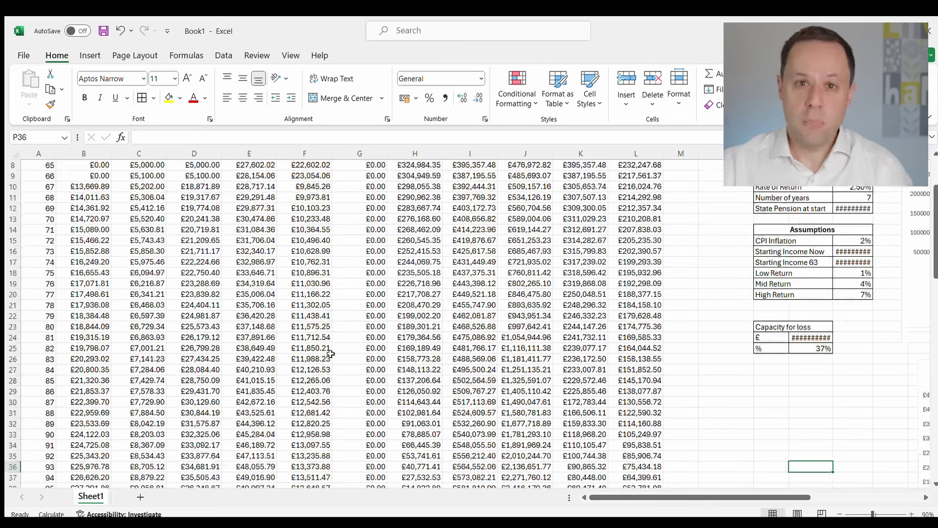
left_click(911, 514)
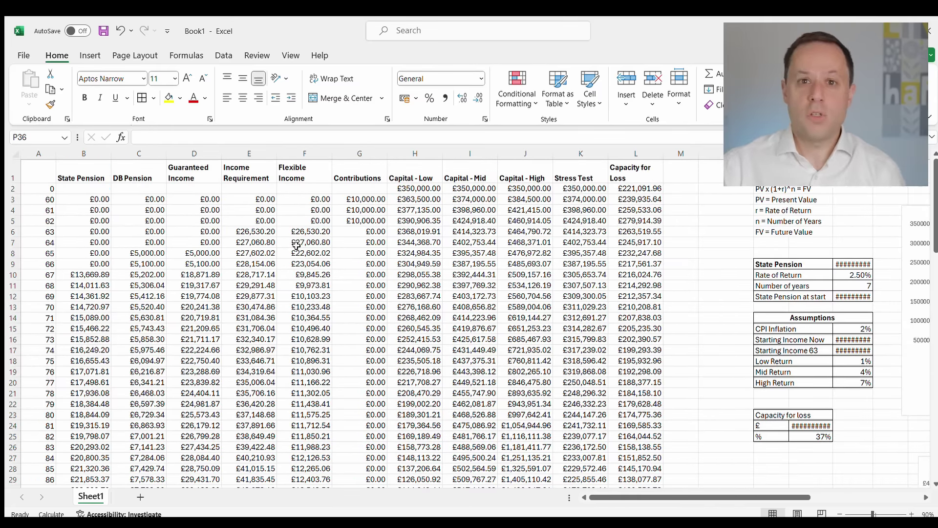
left_click(911, 514)
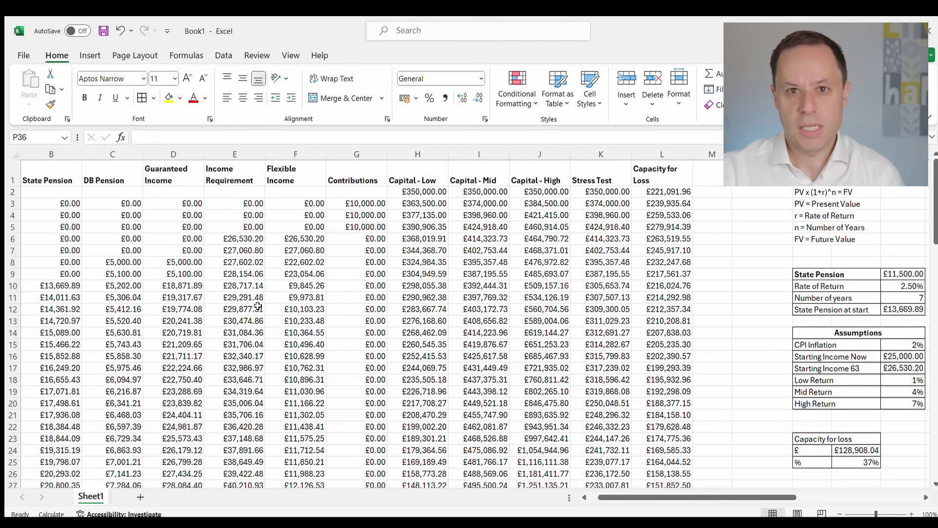
left_click_drag(796, 497, 771, 471)
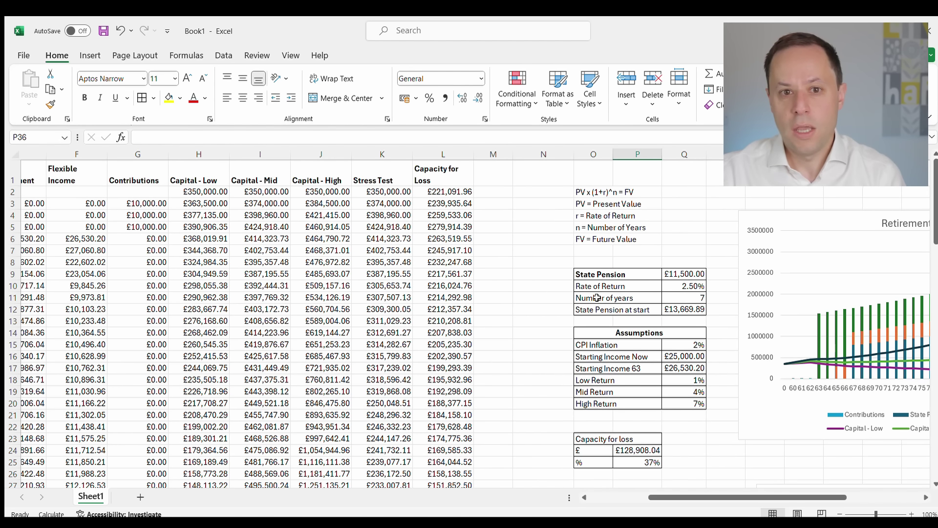
left_click(448, 155)
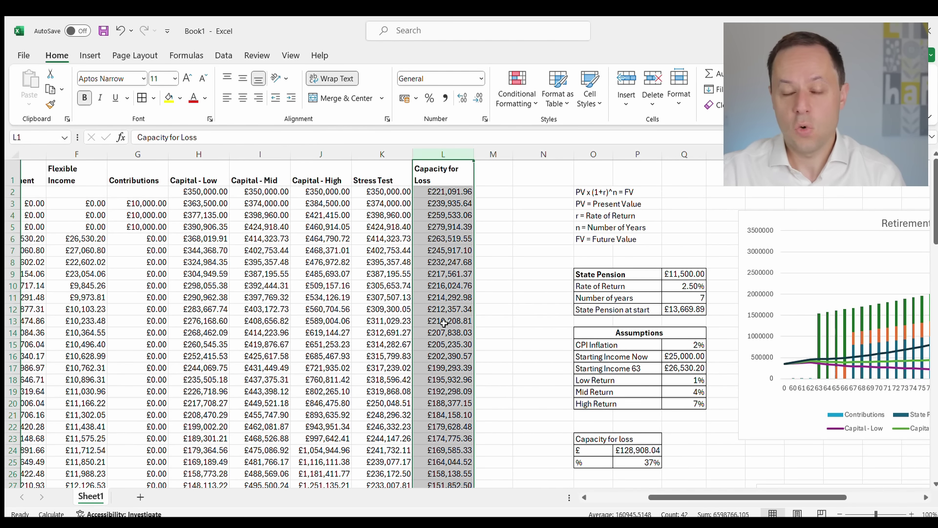
left_click(215, 54)
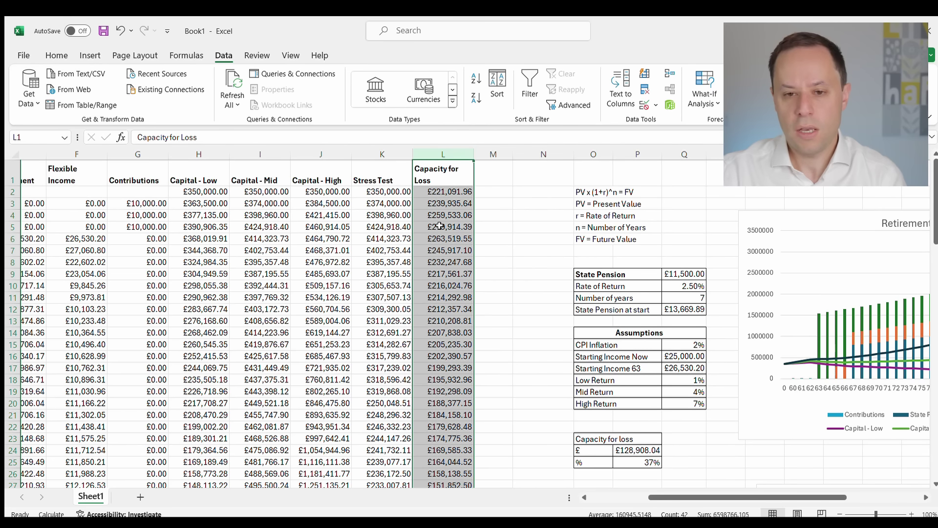
scroll(447, 191, "down", 8)
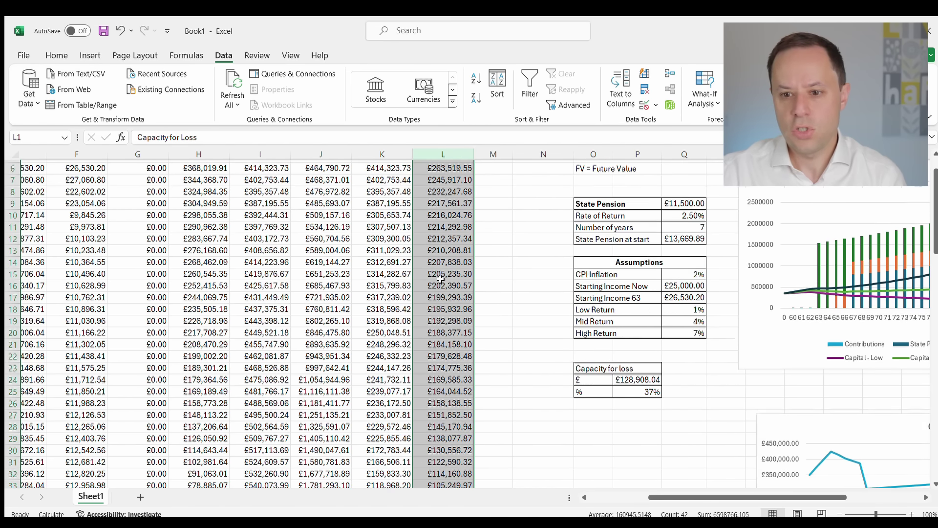
scroll(442, 269, "up", 8)
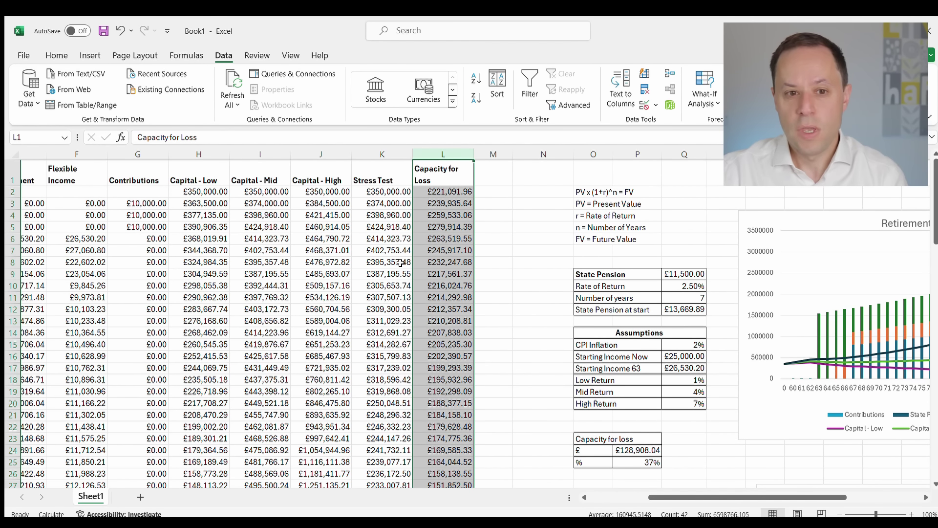
left_click_drag(674, 497, 616, 497)
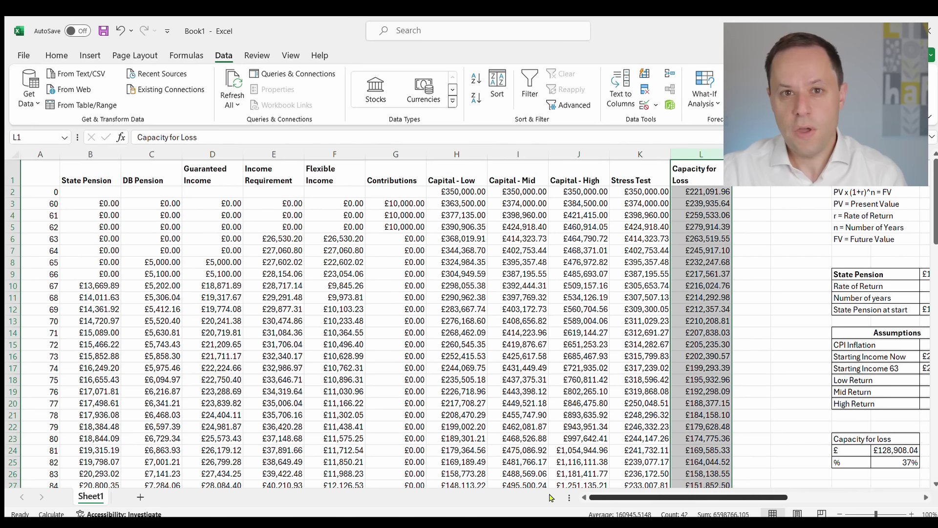